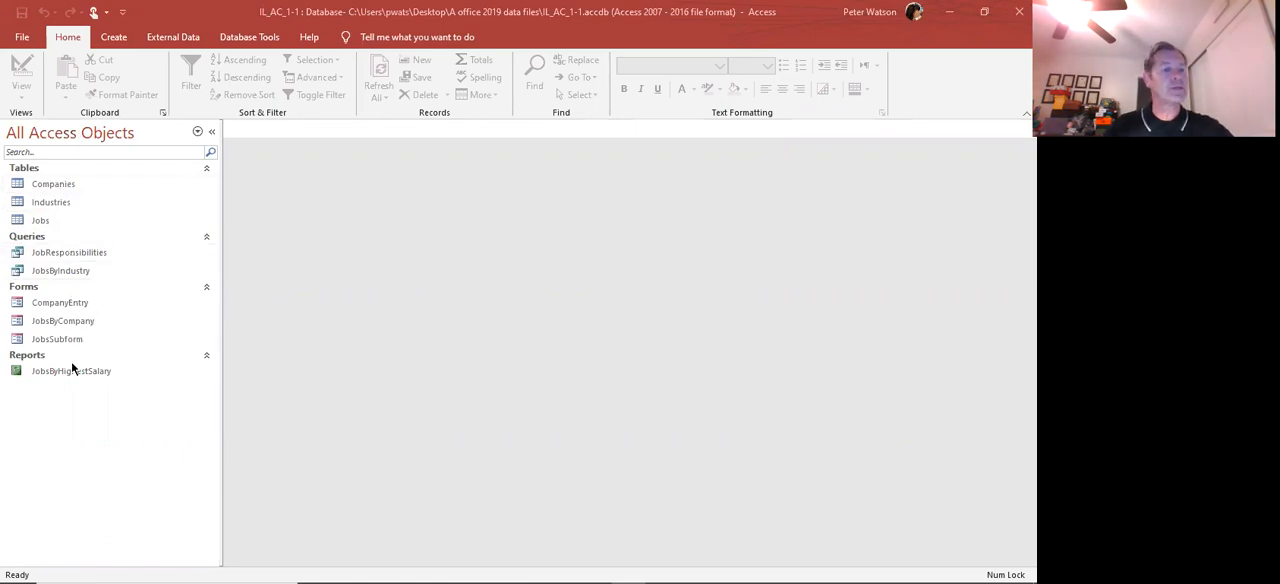
Open the Companies, Industries and Jobs tables in datasheet view and return to the Companies table
double_click(52, 185)
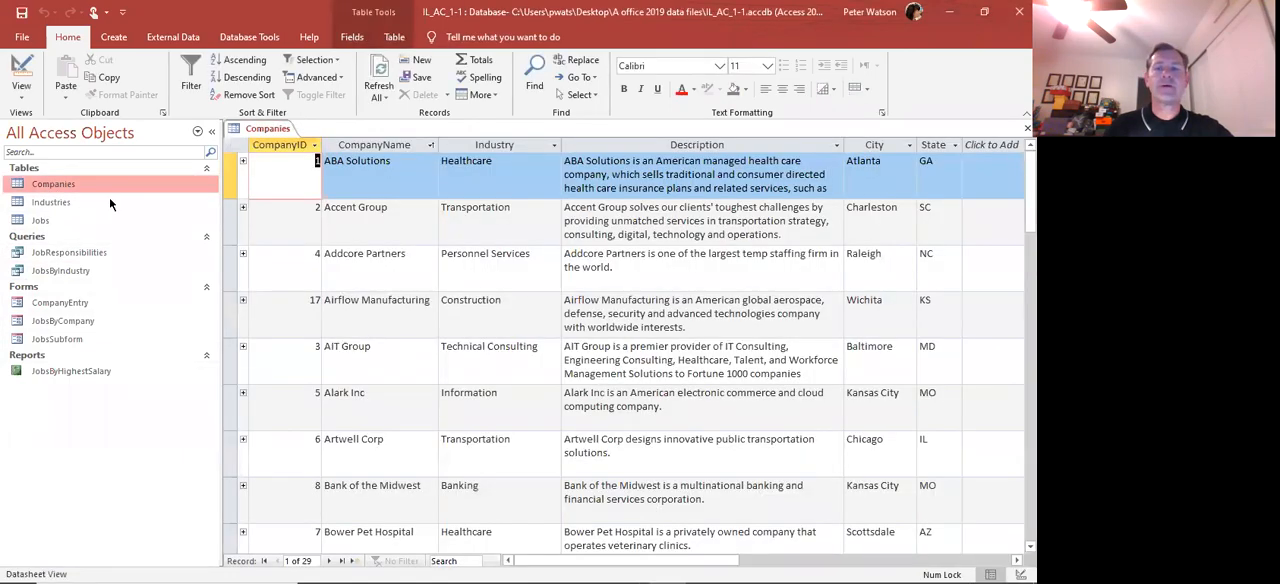
double_click(56, 200)
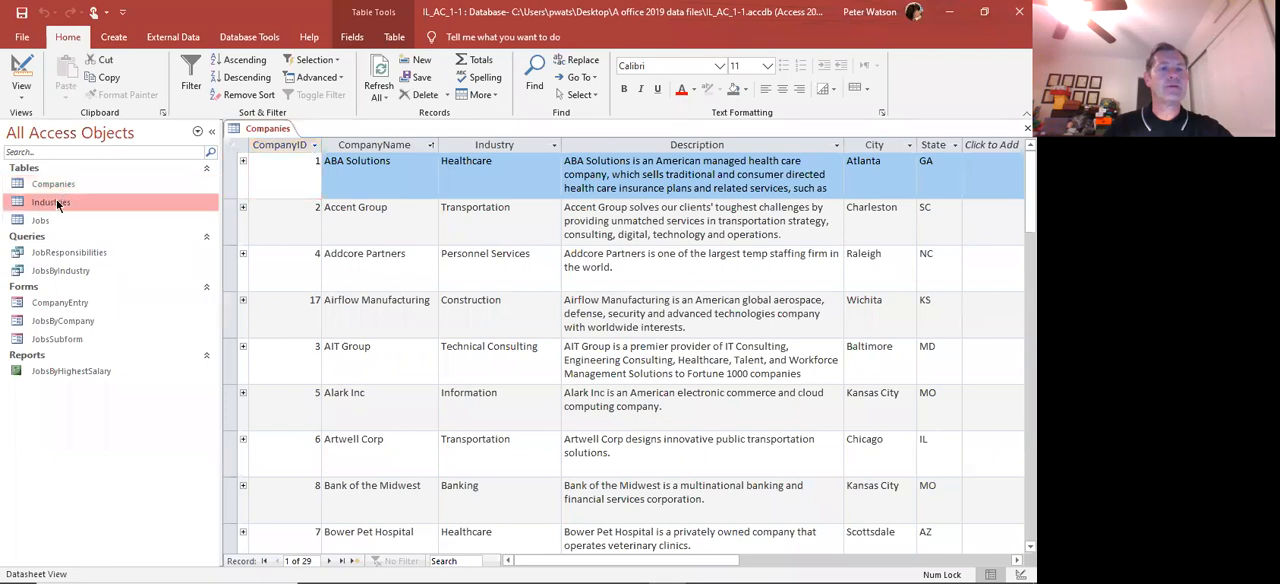
double_click(54, 220)
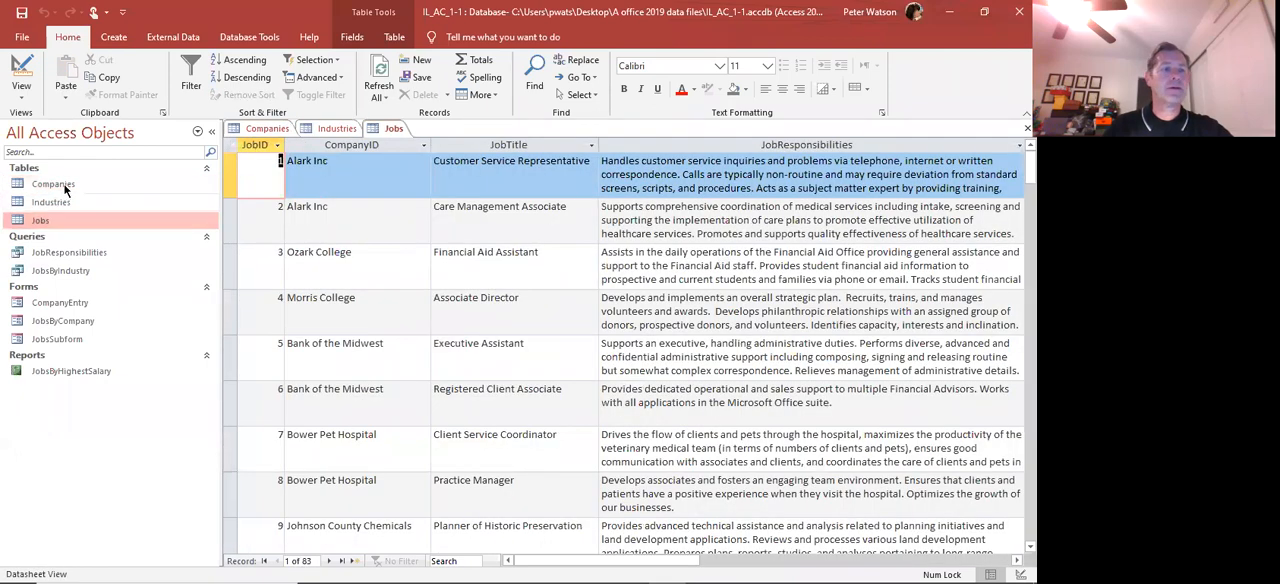
double_click(64, 184)
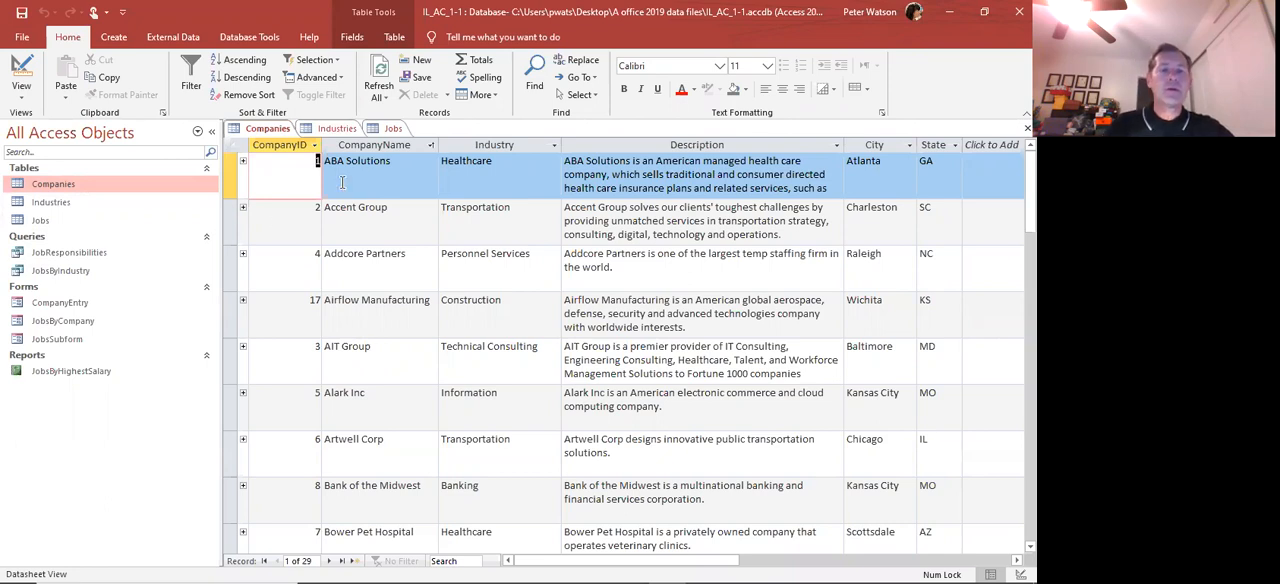
Examine the CompanyName, Industry and CompanyID fields of the Companies table by selecting each whole column
left_click(379, 145)
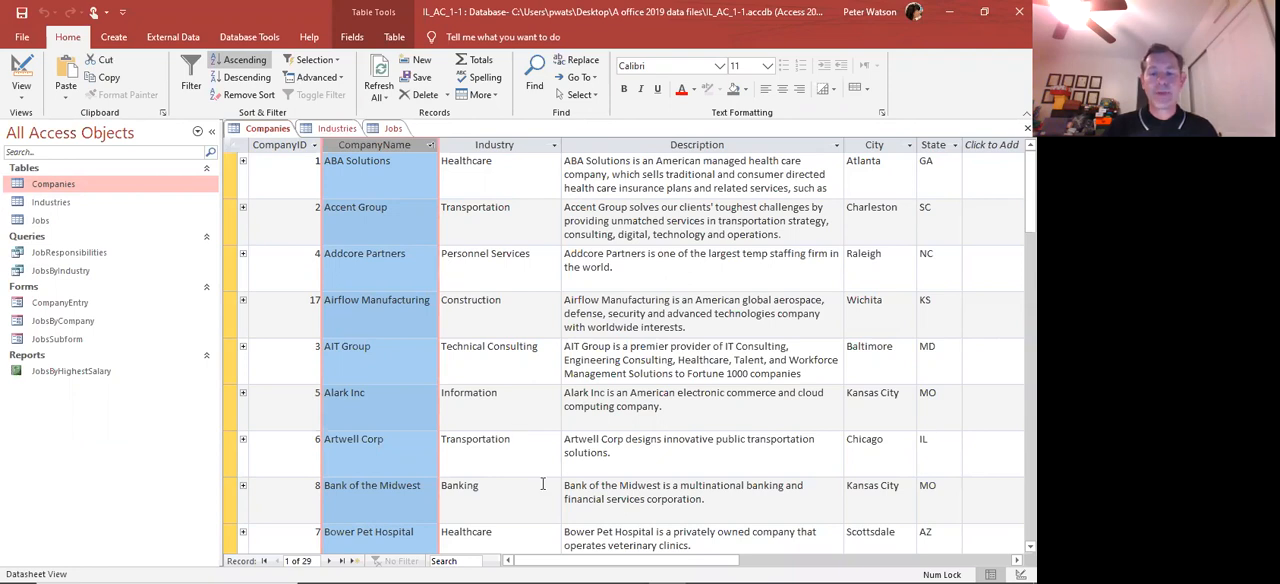
left_click_drag(618, 561, 561, 564)
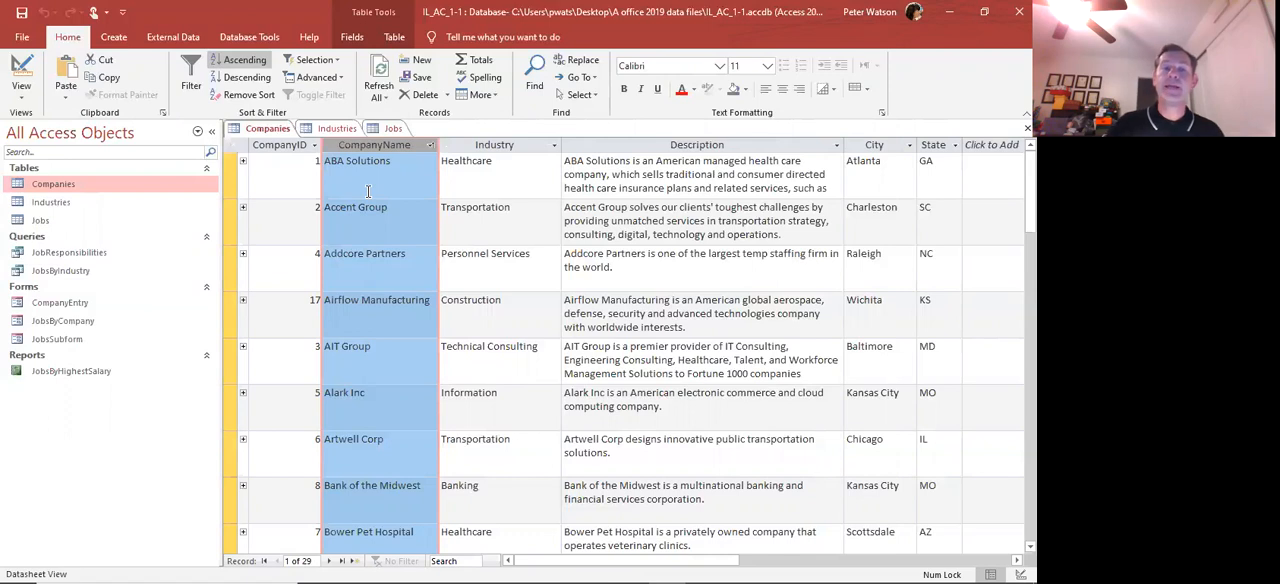
left_click(479, 147)
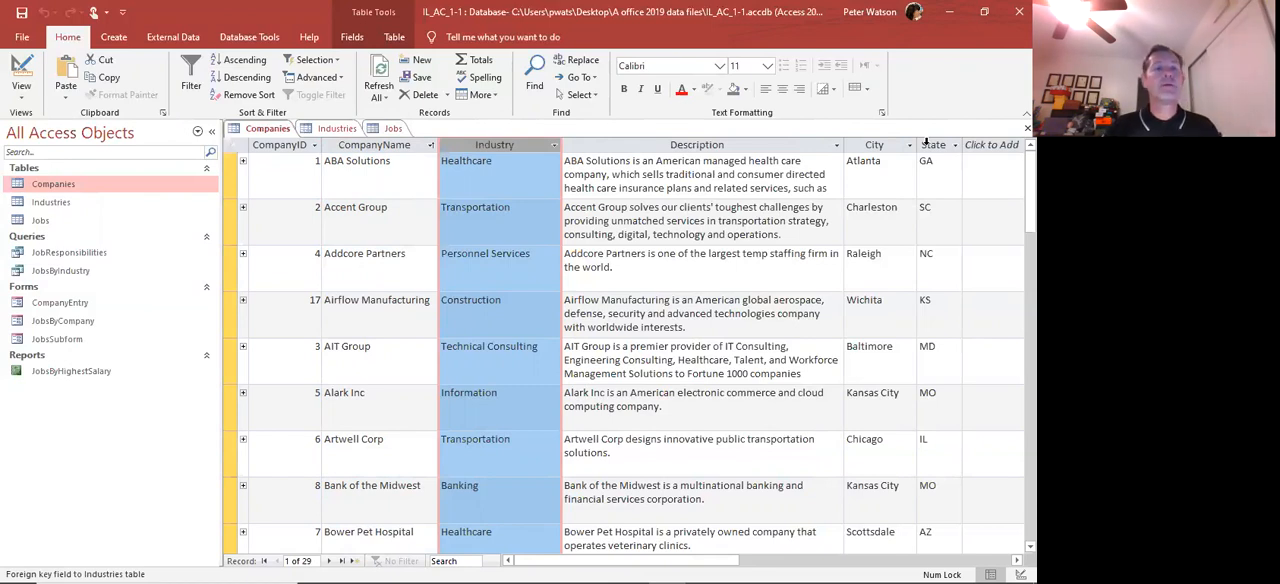
left_click(296, 147)
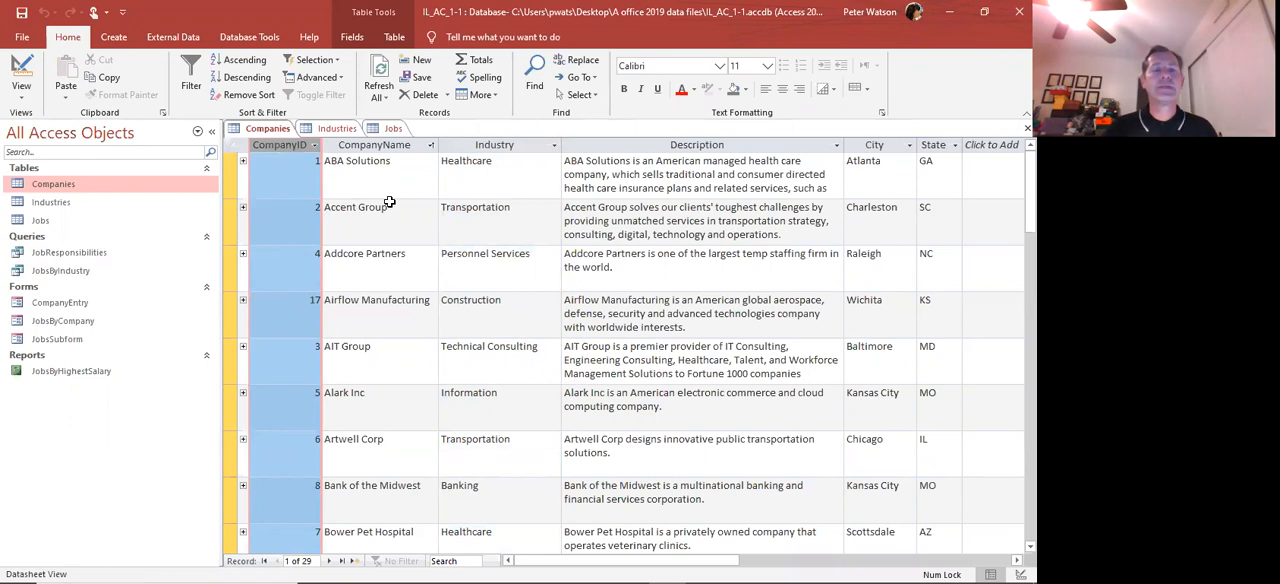
left_click(358, 146)
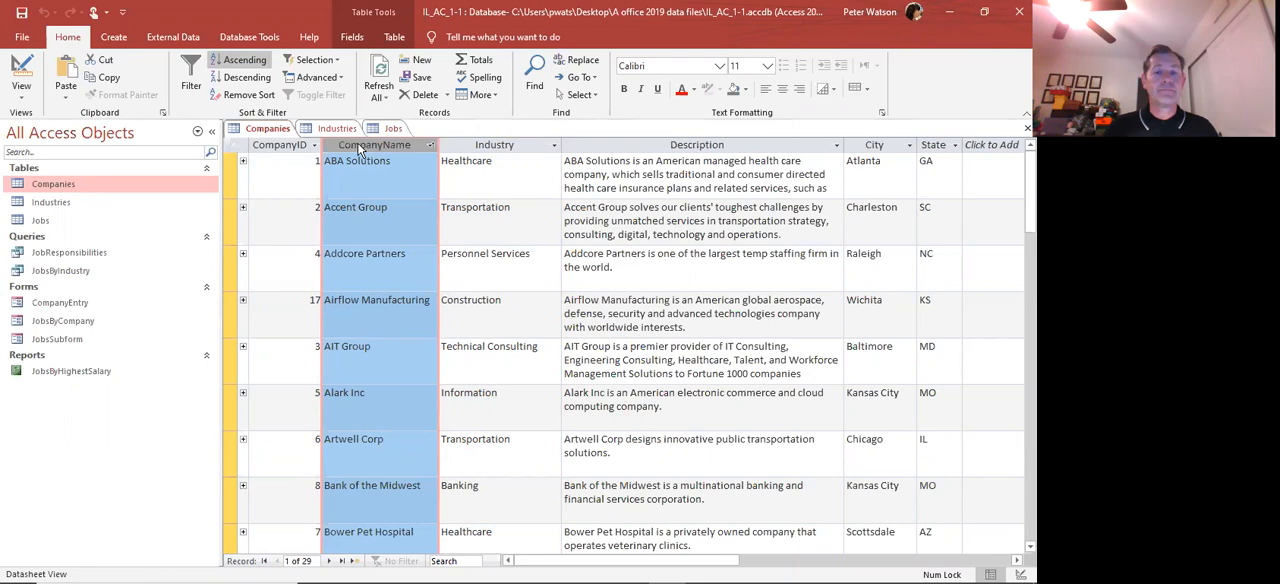
Examine individual Companies records by selecting the rows for ABA Solutions, Airflow Manufacturing, Hire Talent LLC, General Digital Inc and Accent Group
left_click(234, 176)
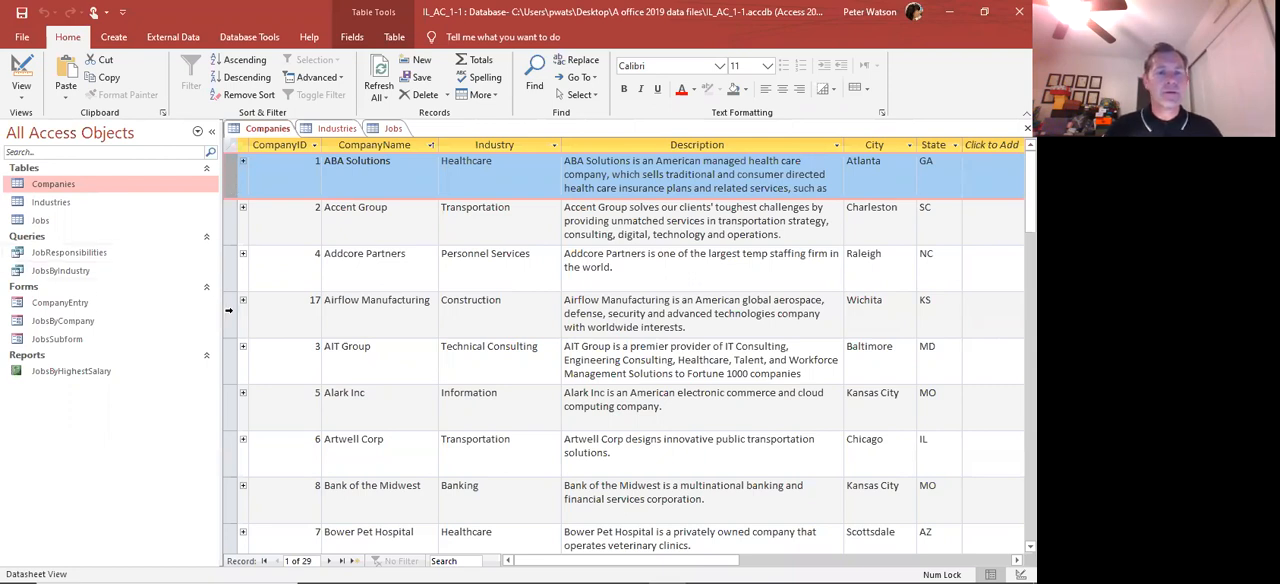
left_click(229, 311)
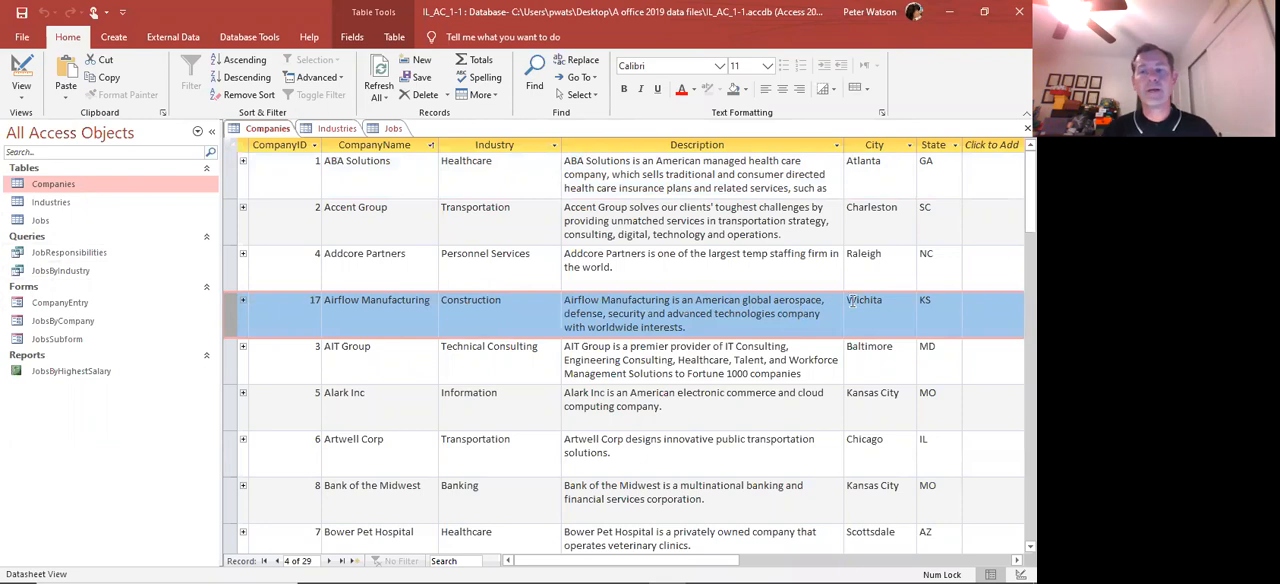
scroll(683, 295, "down", 8)
scroll(679, 298, "up", 2)
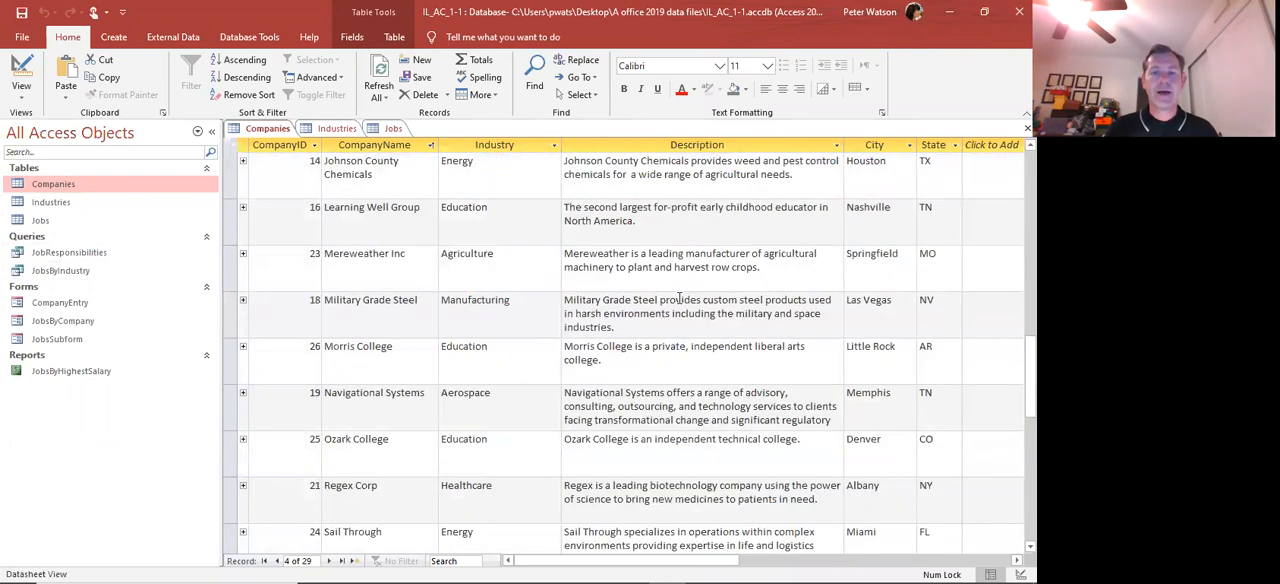
scroll(679, 298, "up", 2)
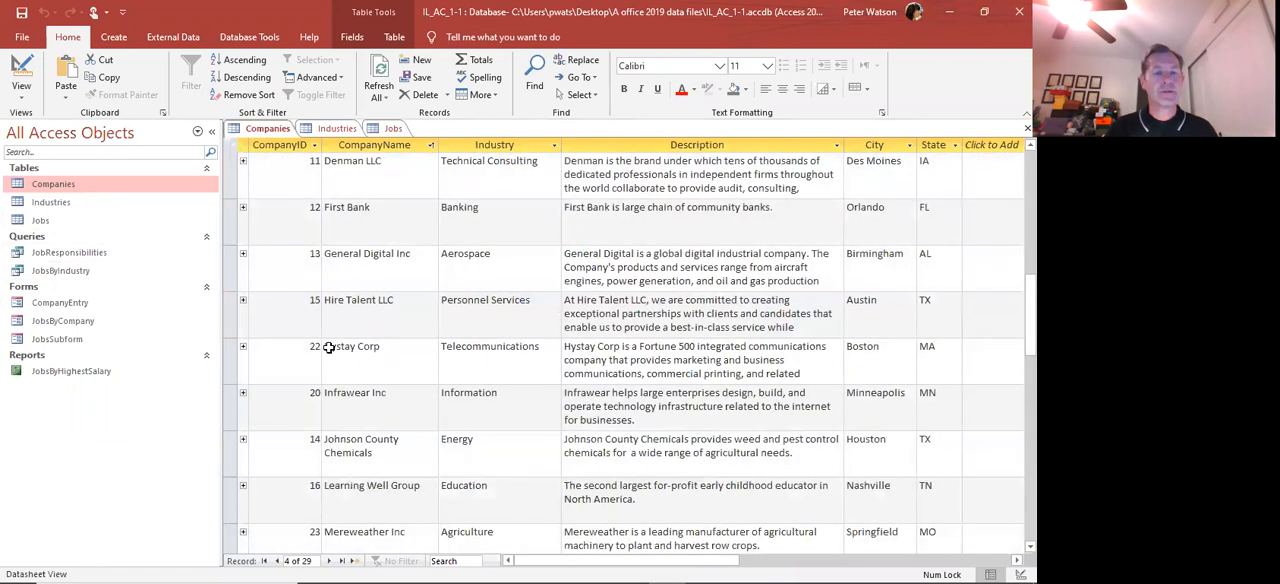
left_click(231, 312)
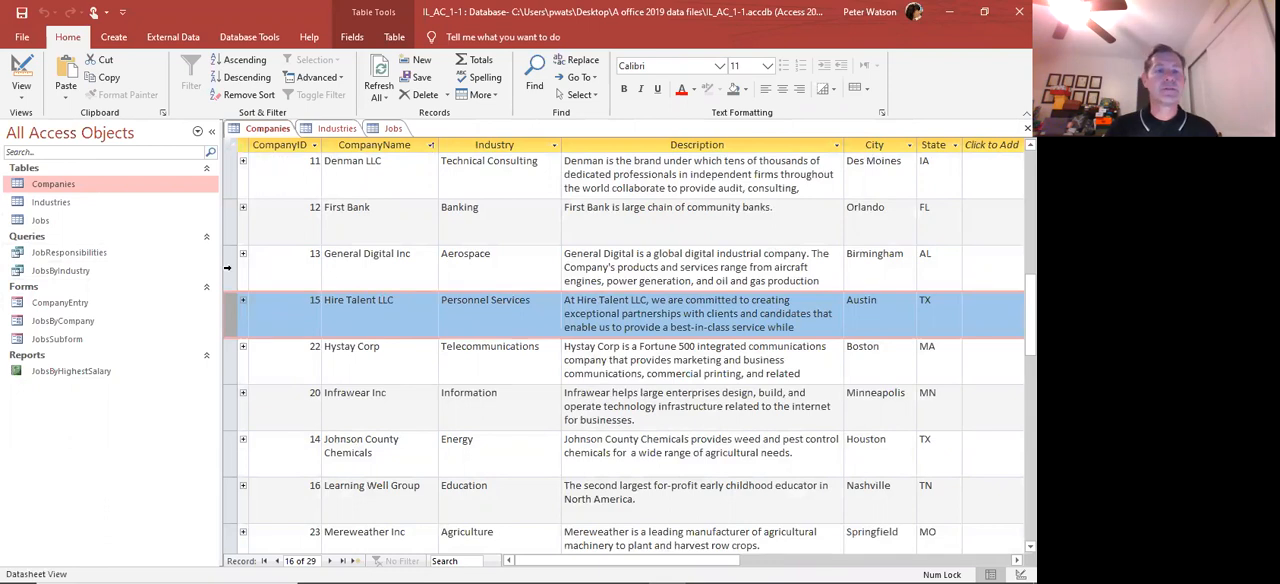
left_click(229, 269)
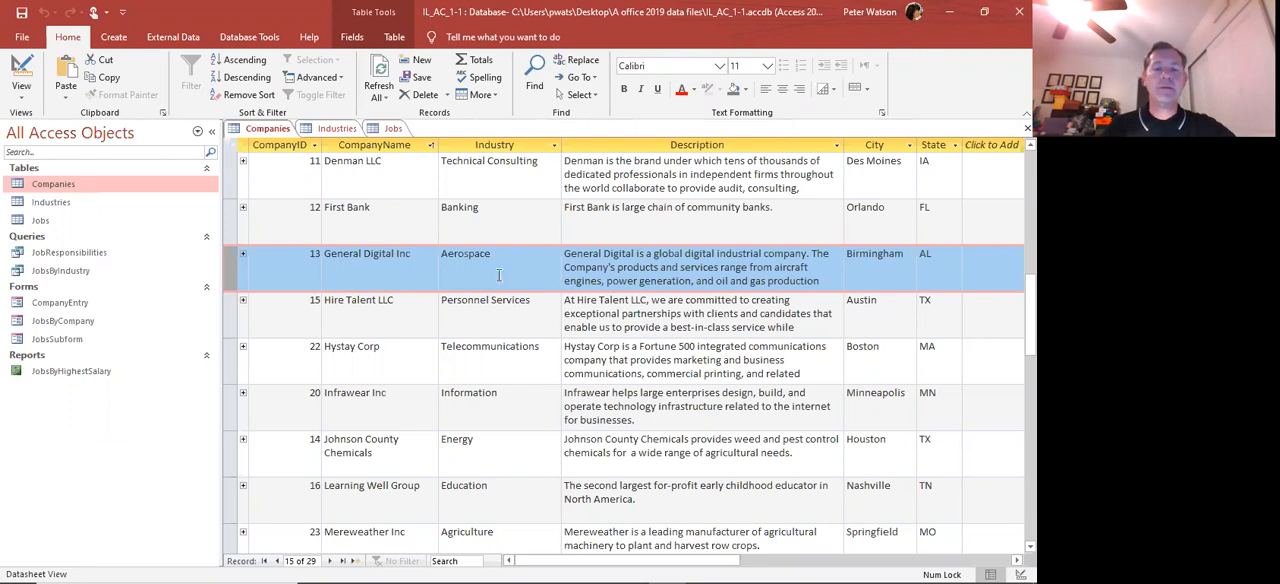
scroll(488, 300, "up", 5)
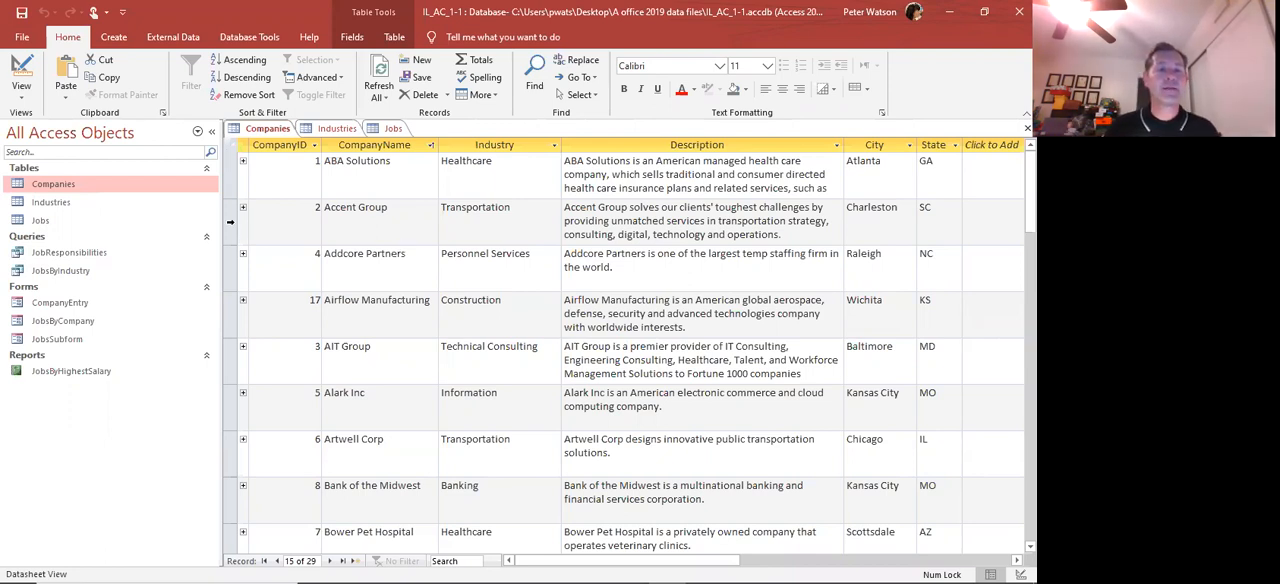
left_click(231, 223)
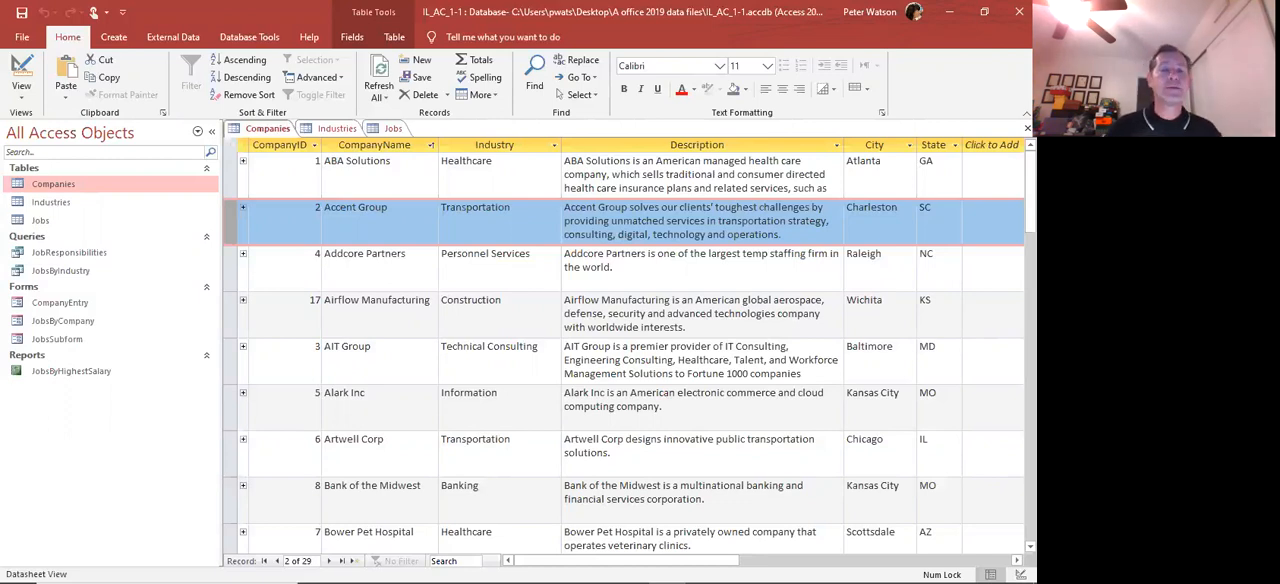
Delete the last letters of the Accent Group record's CompanyName and retype them so it reads Accent Group
left_click(473, 219)
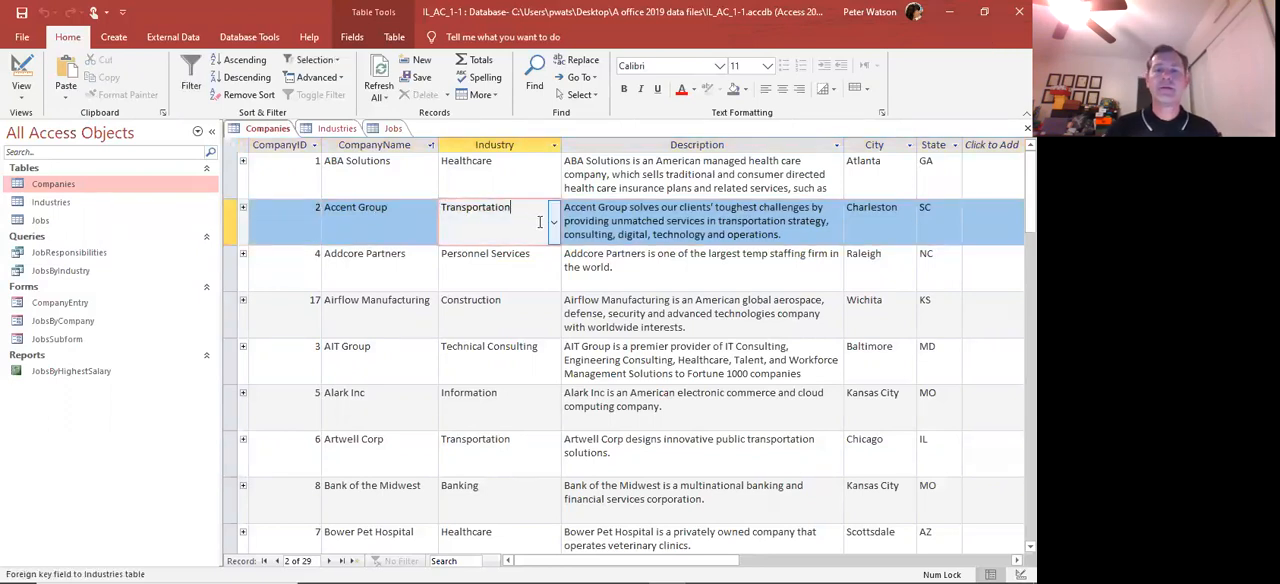
left_click(386, 212)
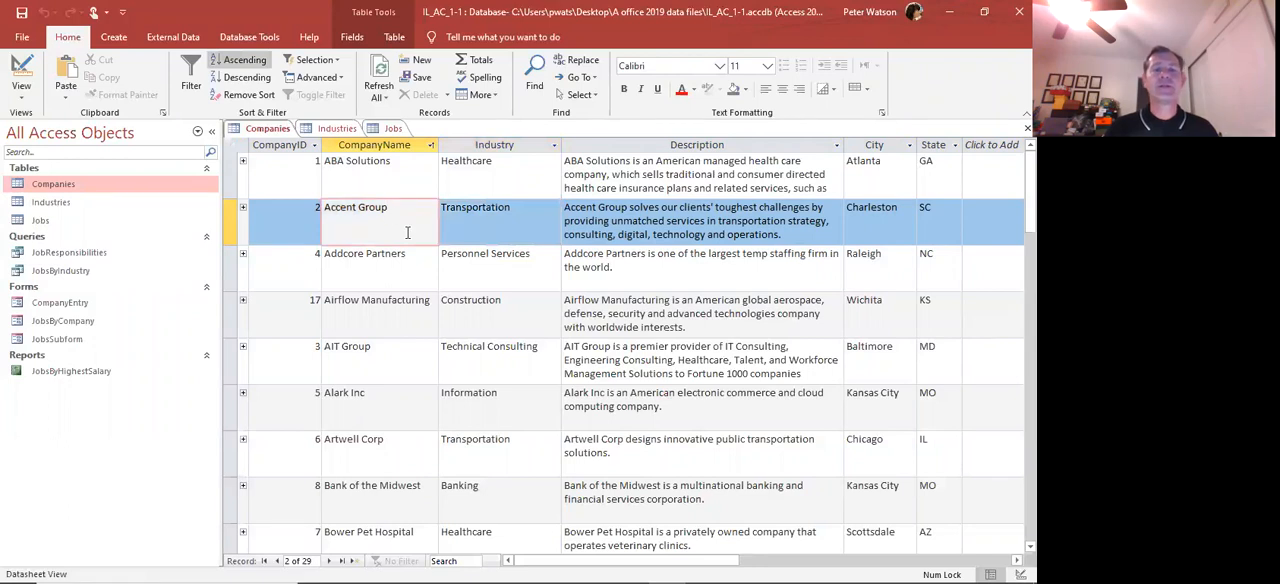
key("BackSpace")
key("BackSpace")
key("BackSpace")
key("BackSpace")
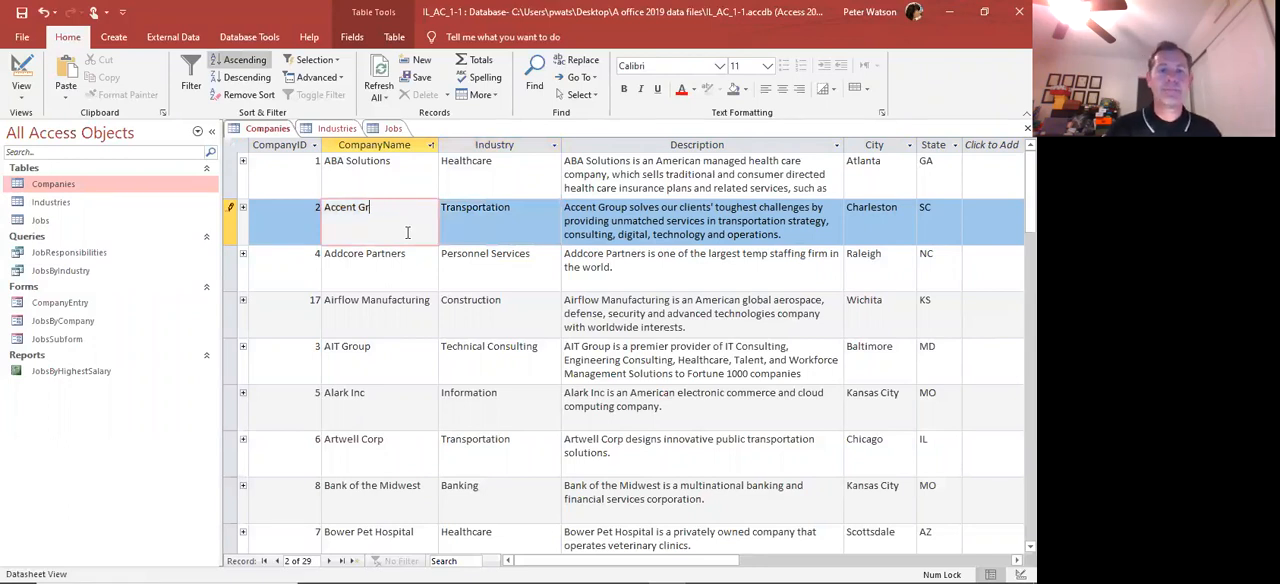
type("roup")
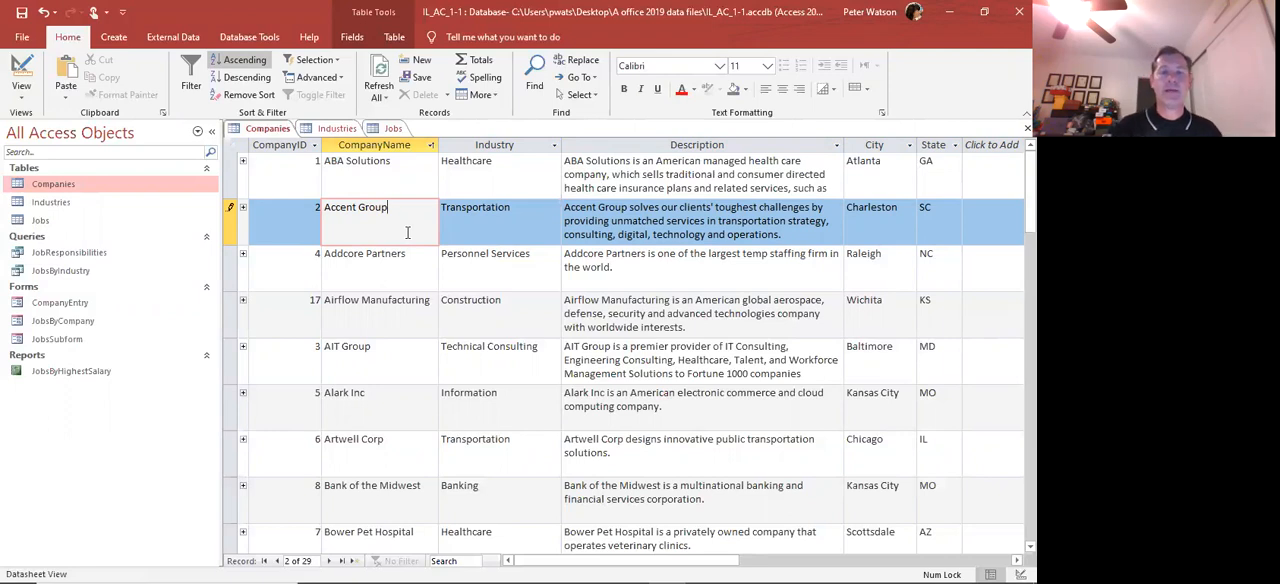
Inspect the Industry, City and State fields of the Airflow Manufacturing record one after another
left_click(465, 306)
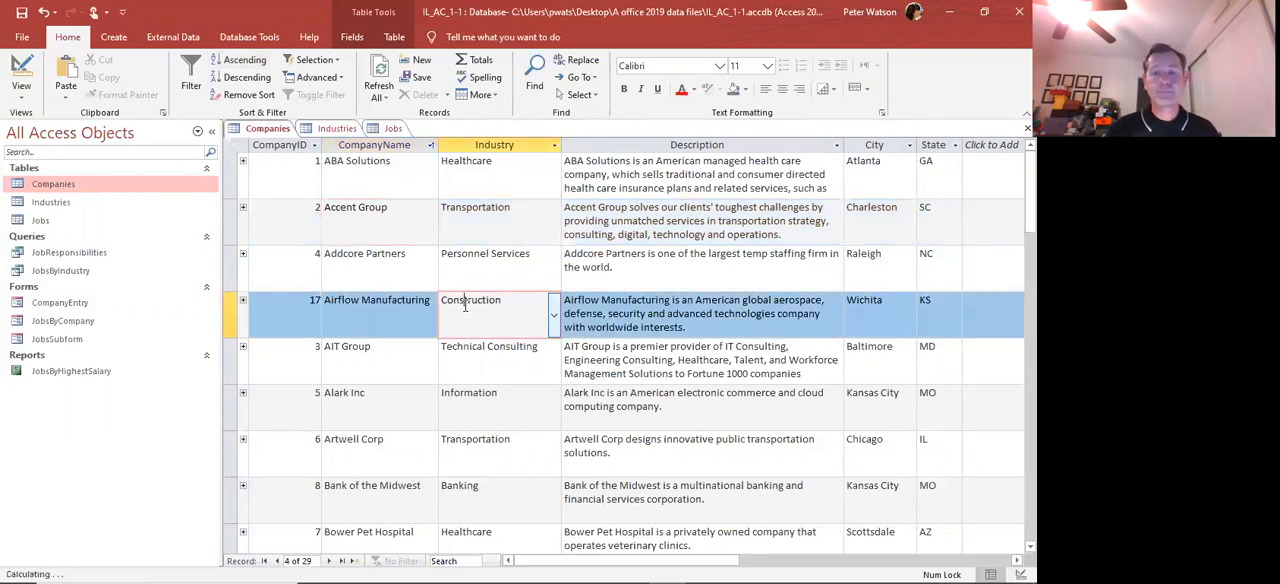
left_click(856, 309)
left_click(929, 306)
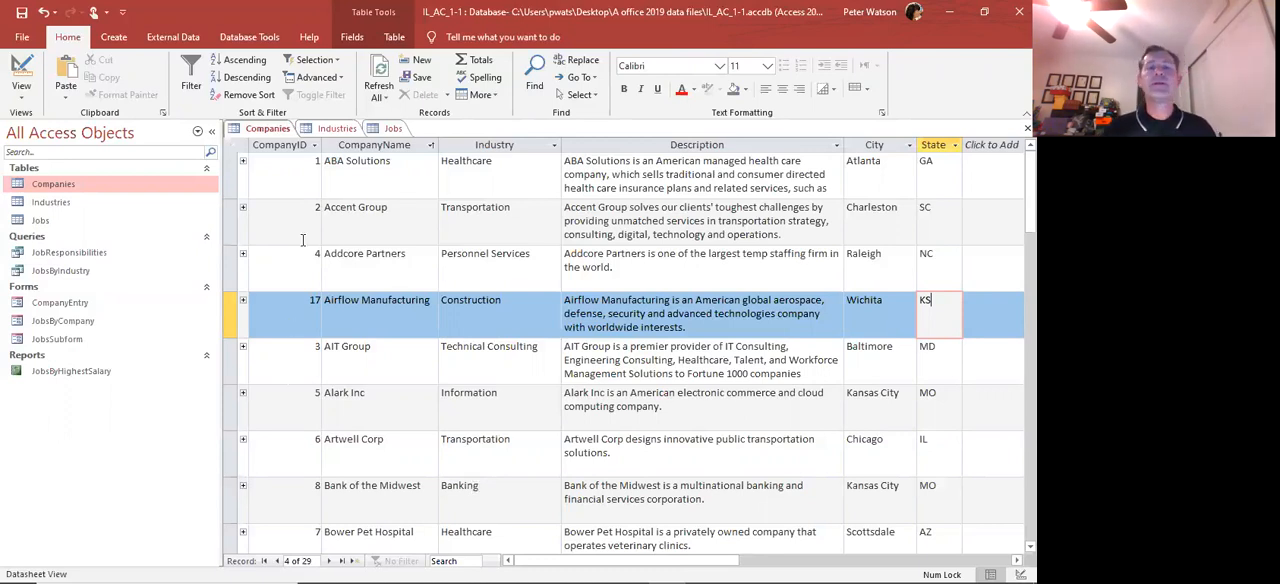
Sort the Companies table by CompanyID from smallest to largest
left_click(316, 146)
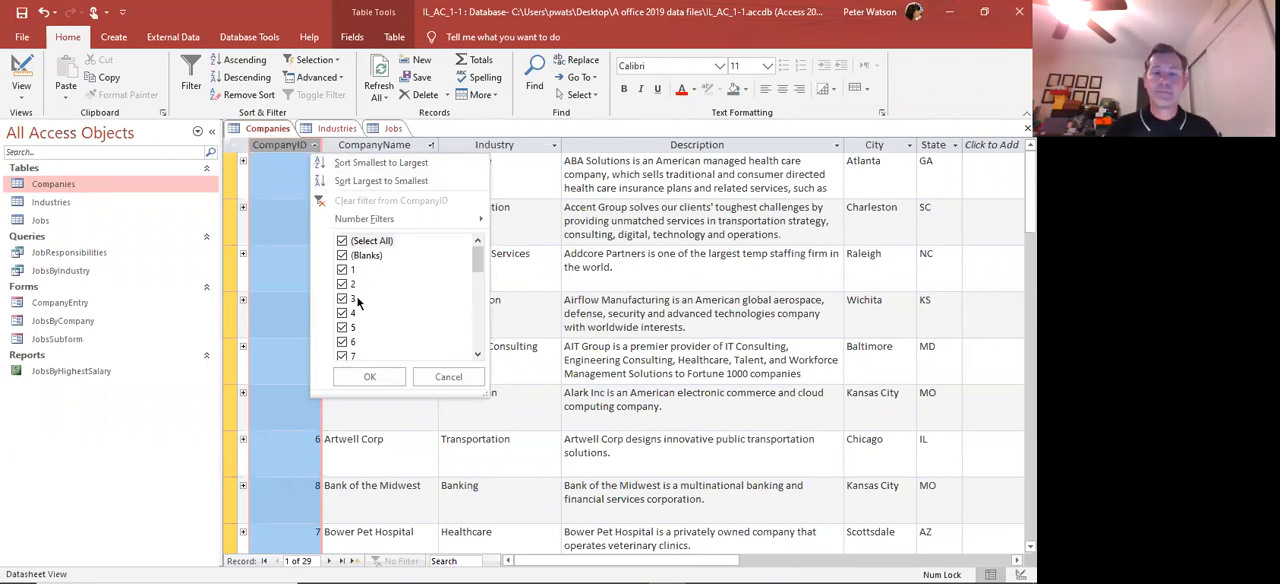
left_click(366, 165)
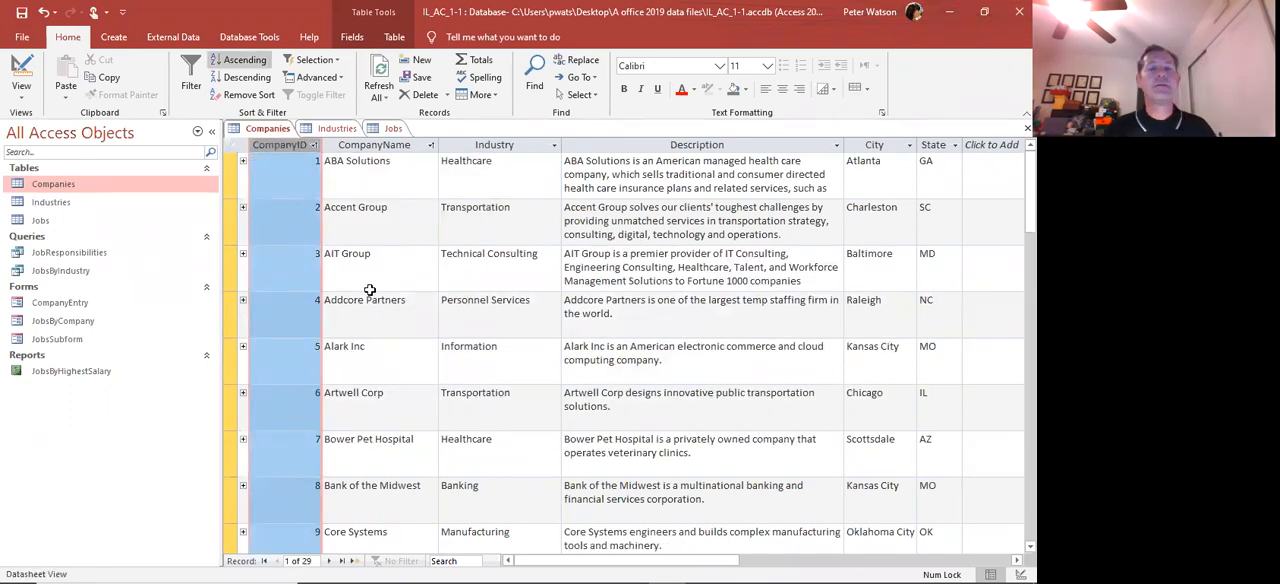
Change the City of the Wellman Bank record, CompanyID 29, to Fort Worth
scroll(294, 273, "down", 6)
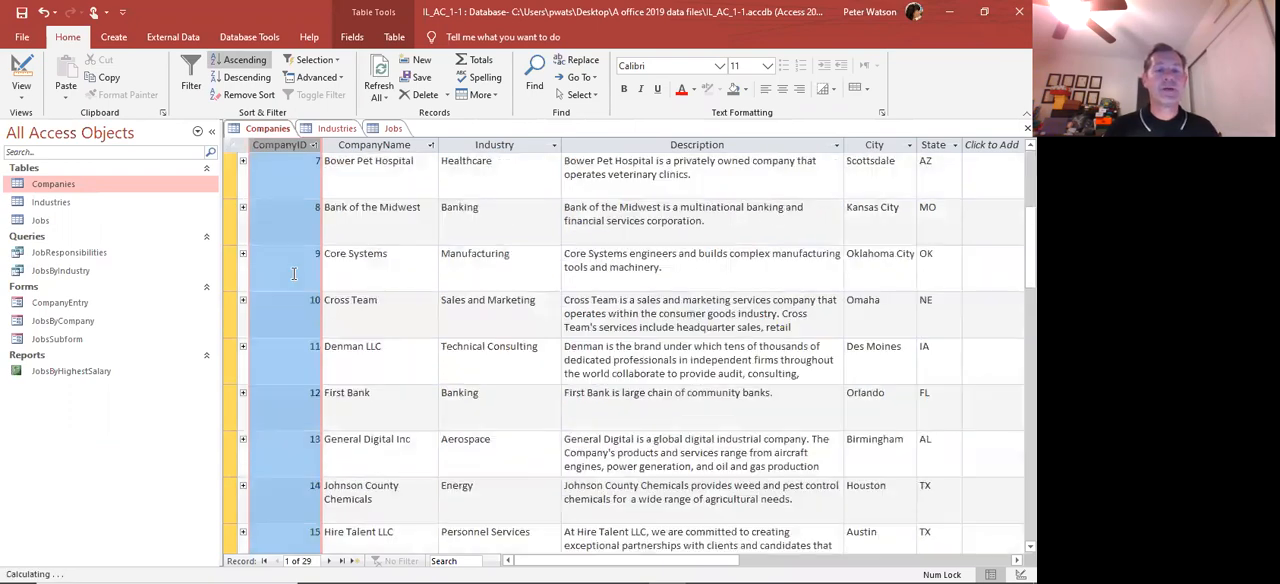
scroll(294, 273, "down", 2)
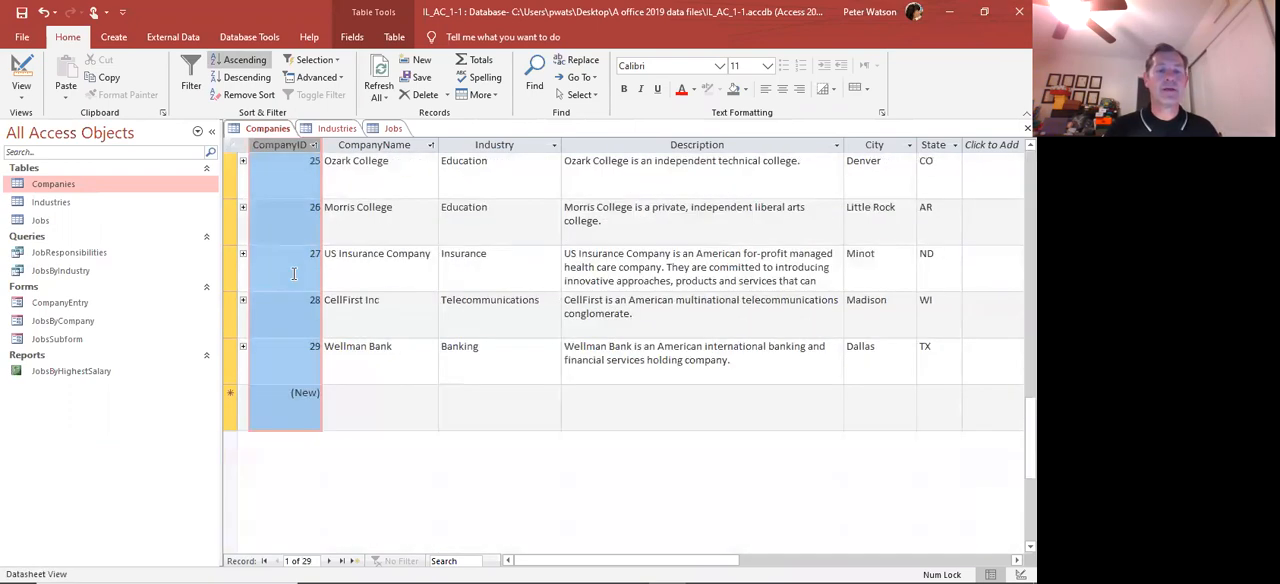
scroll(291, 288, "down", 1)
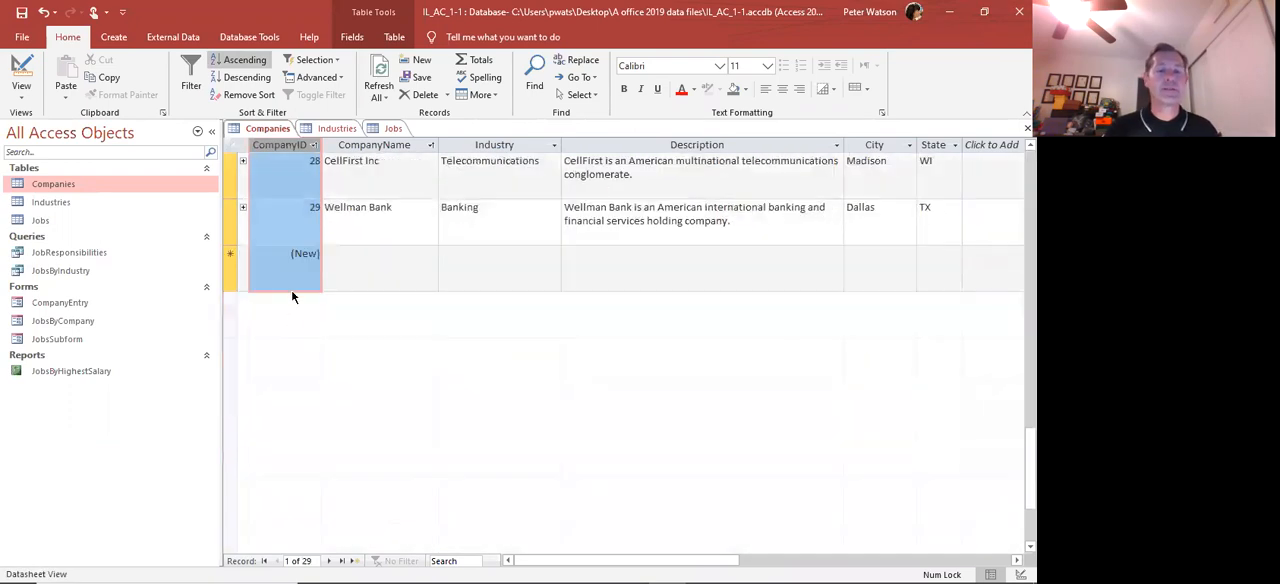
left_click(310, 225)
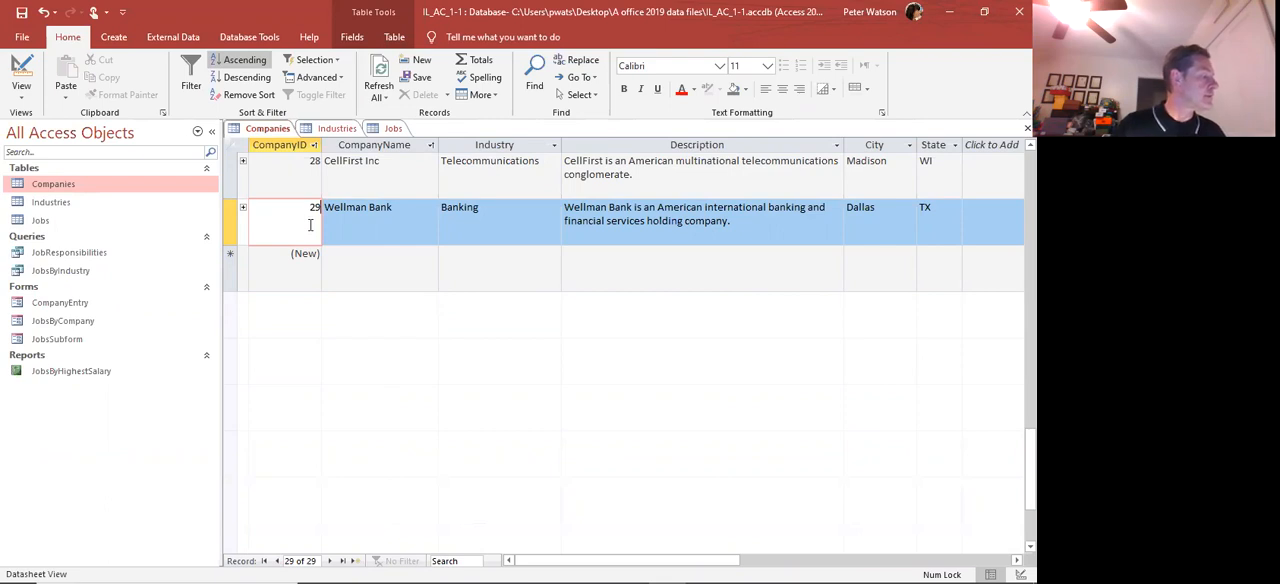
left_click(851, 206)
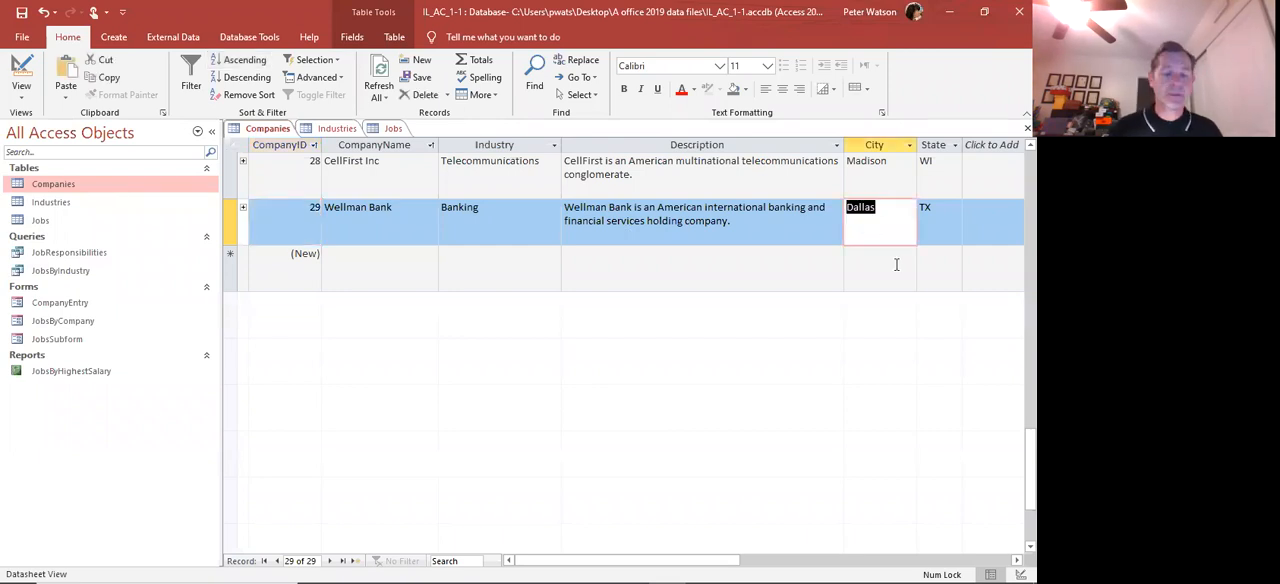
type("Fort")
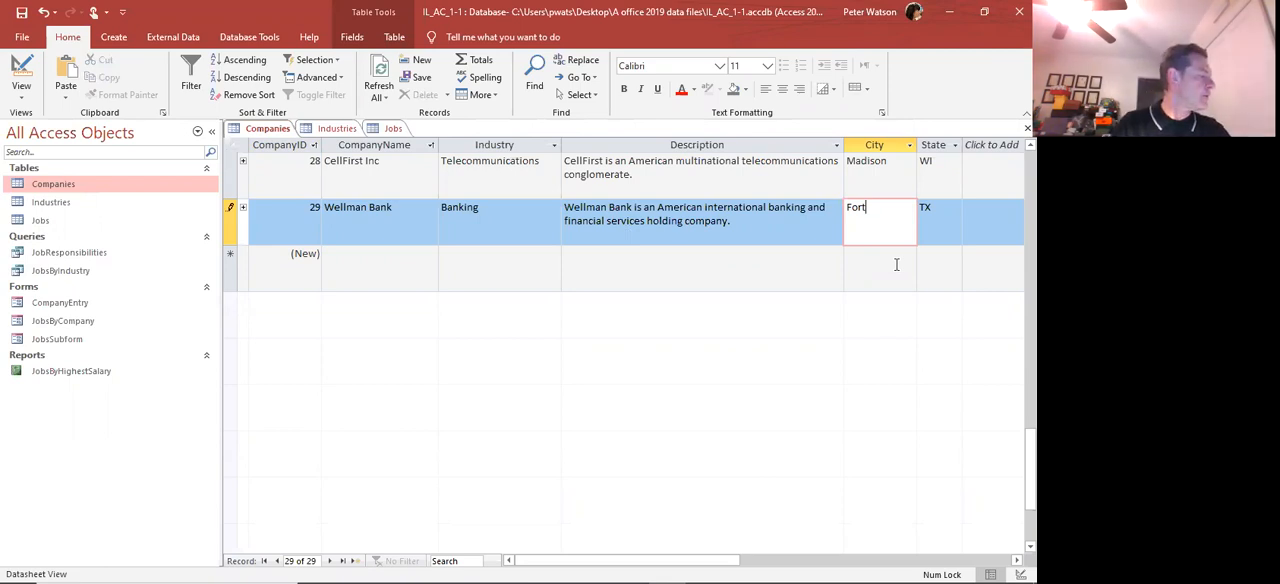
type(" Worth")
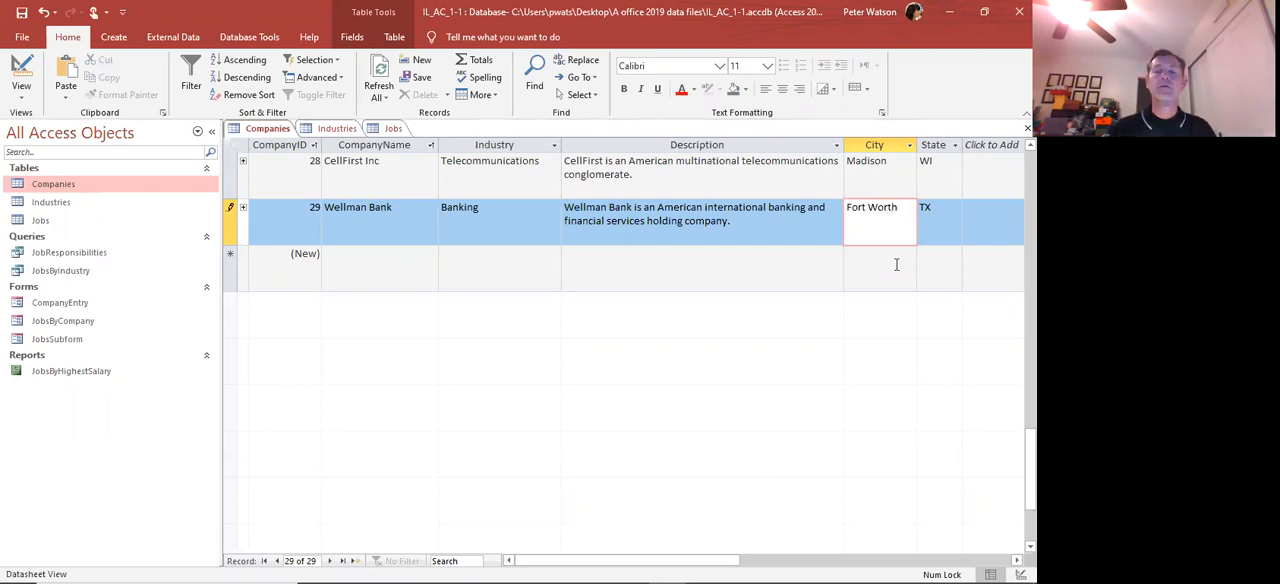
key("Tab")
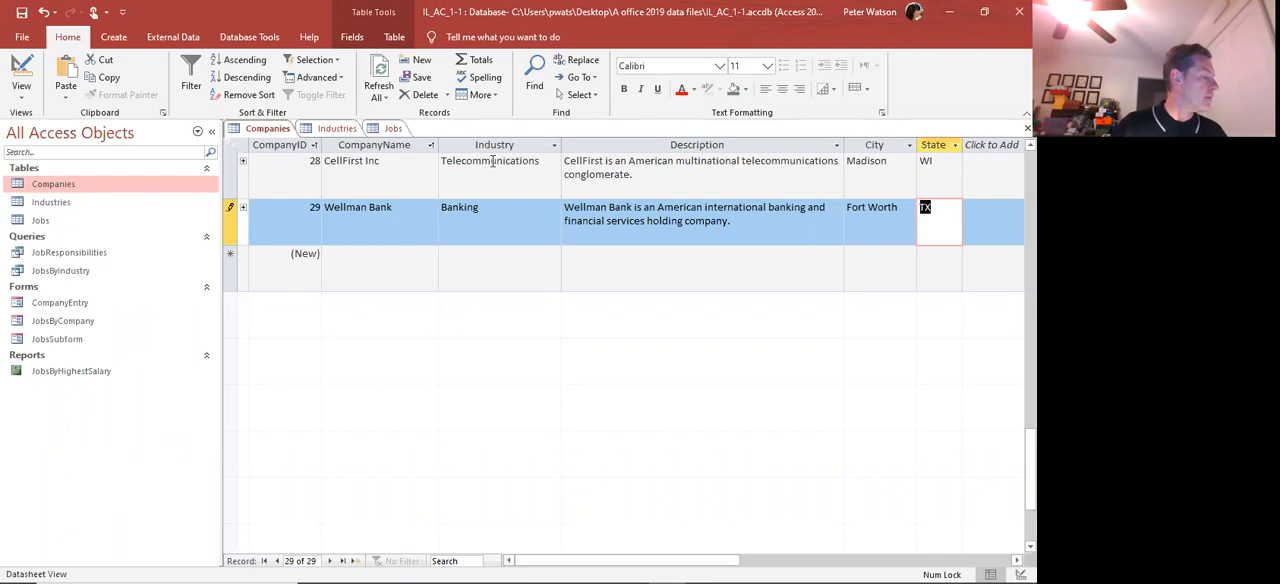
Choose Telecommunications as the Industry for the CellFirst Inc record, using the field's lookup values
left_click(550, 170)
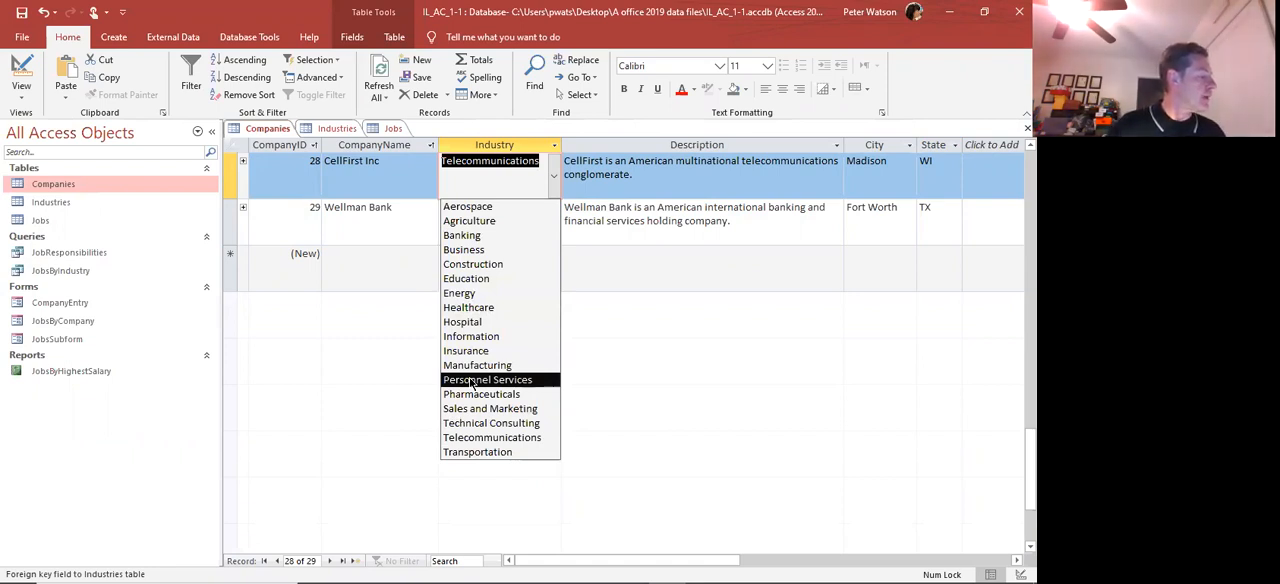
left_click(486, 438)
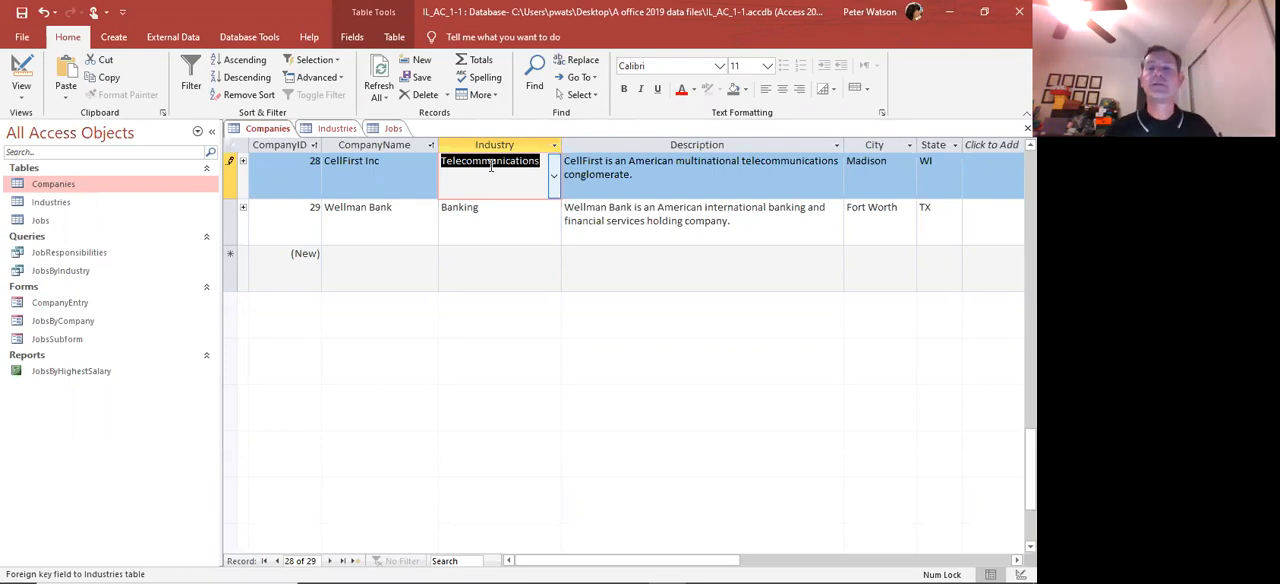
Replace the word telecommunications with media in the Description of the CellFirst Inc record
left_click(761, 167)
double_click(761, 167)
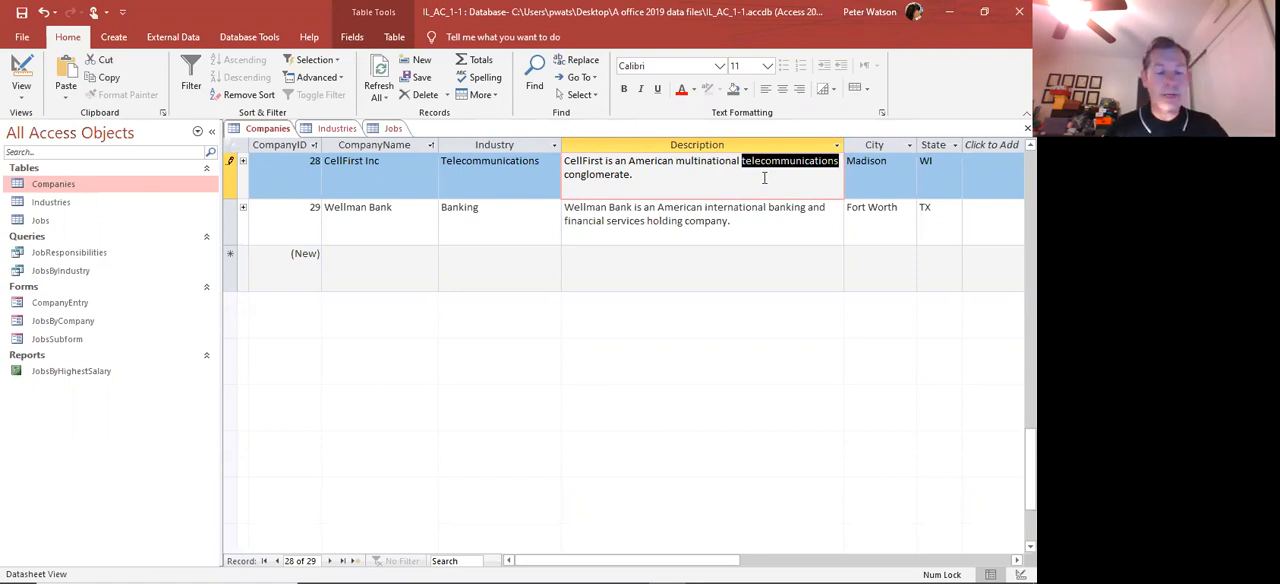
type("media")
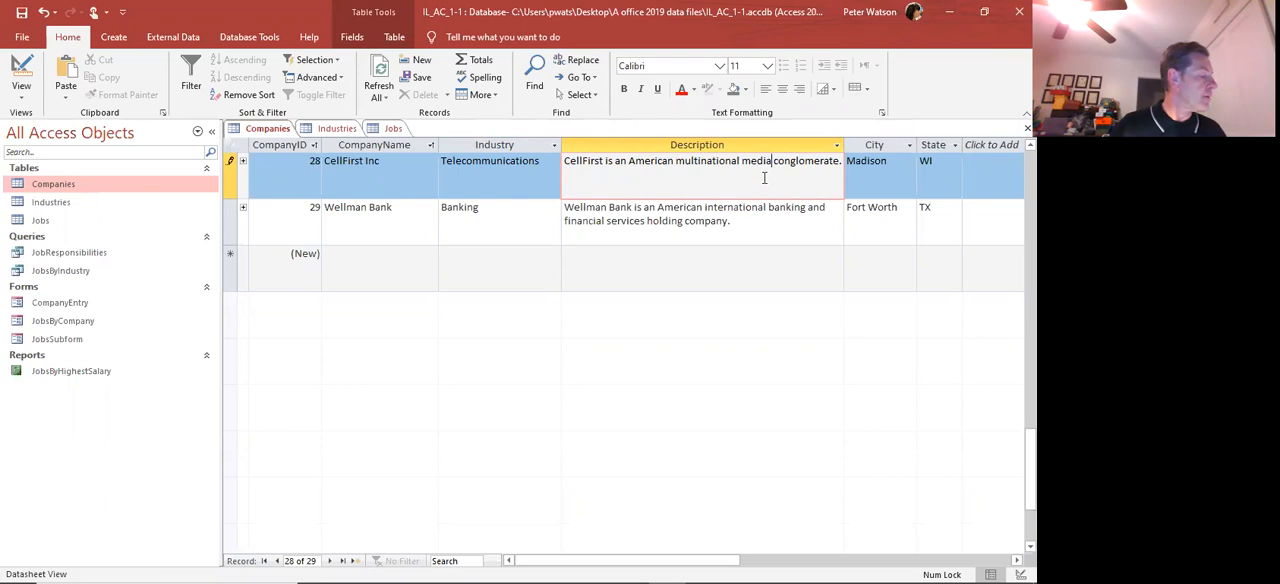
Change the Industry of the CellFirst Inc record to Information using the lookup values, and leave the record to save it
left_click(545, 177)
left_click(553, 176)
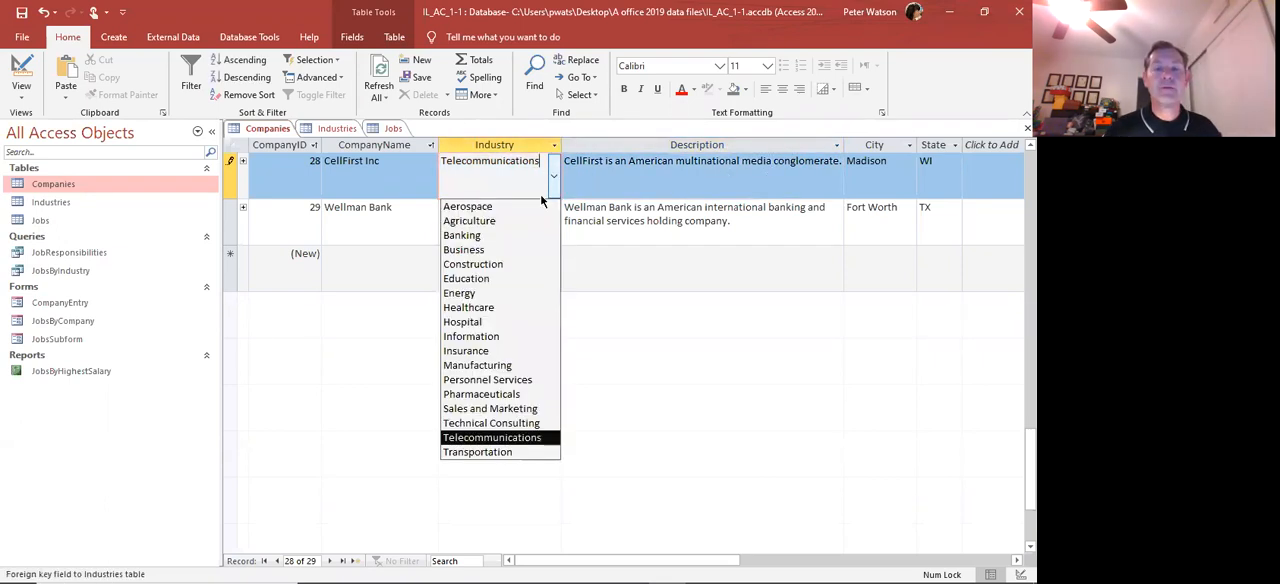
left_click(498, 336)
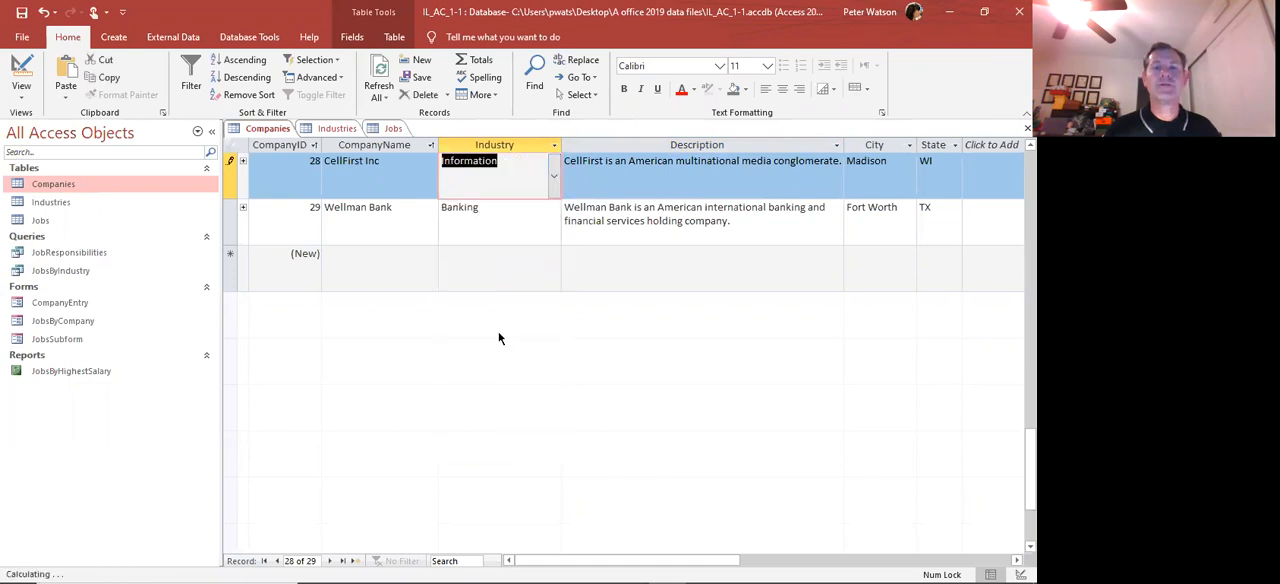
left_click(499, 250)
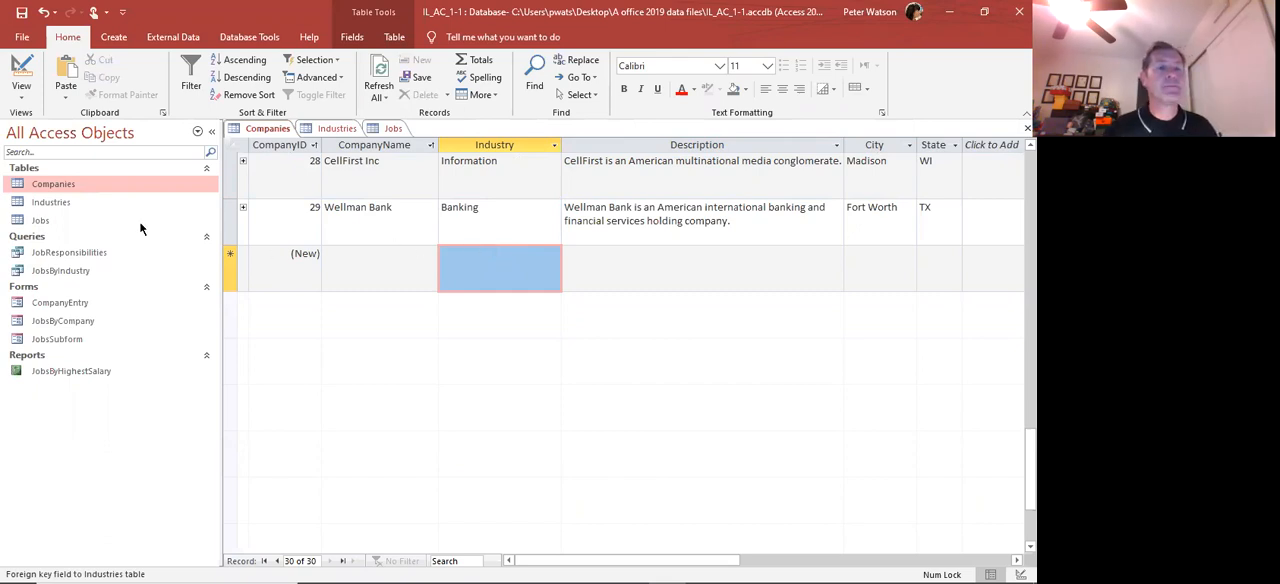
Bring up the Jobs table and browse its records
double_click(85, 214)
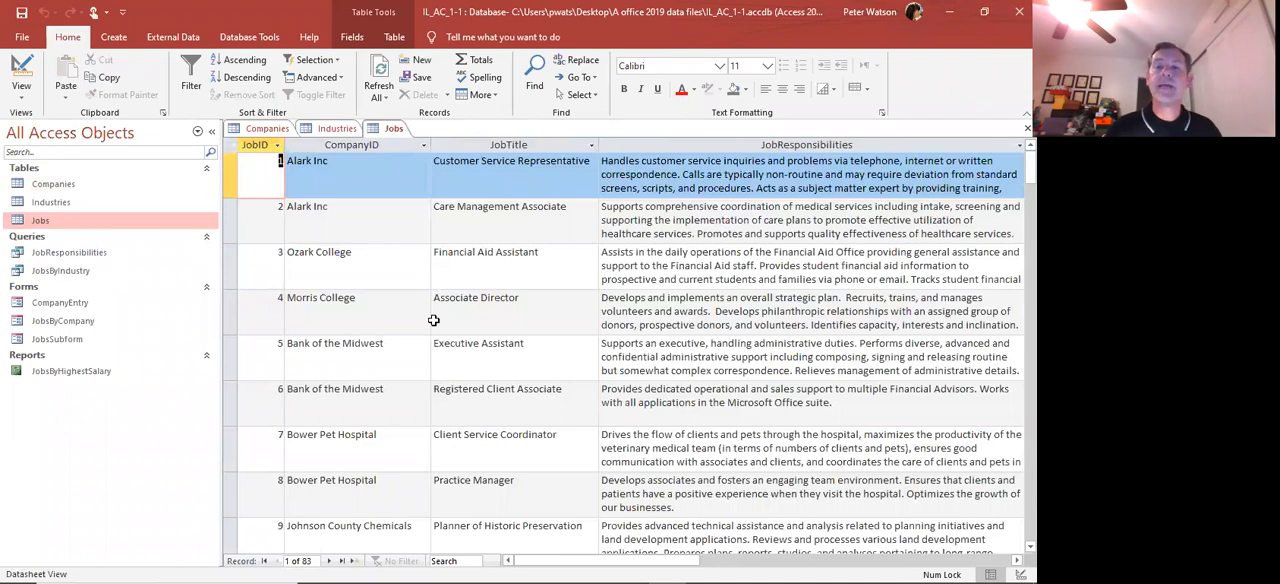
scroll(433, 320, "down", 7)
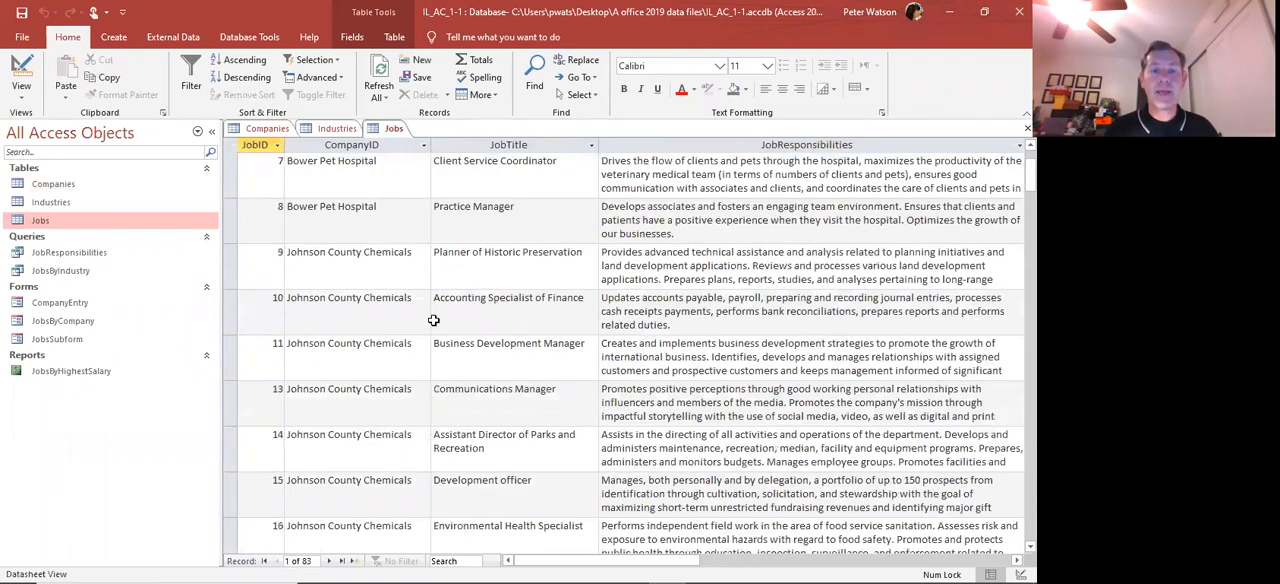
scroll(435, 327, "down", 19)
scroll(433, 320, "up", 9)
scroll(433, 320, "up", 17)
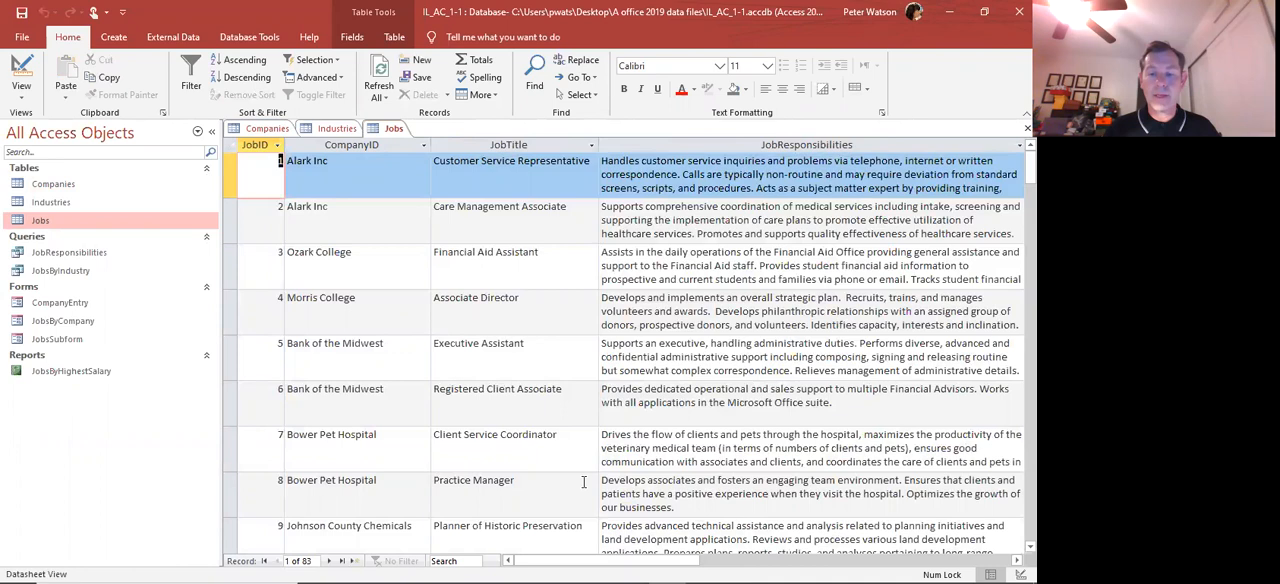
Widen the StartingSalary column of the Jobs table to fit its content
scroll(584, 482, "right", 4)
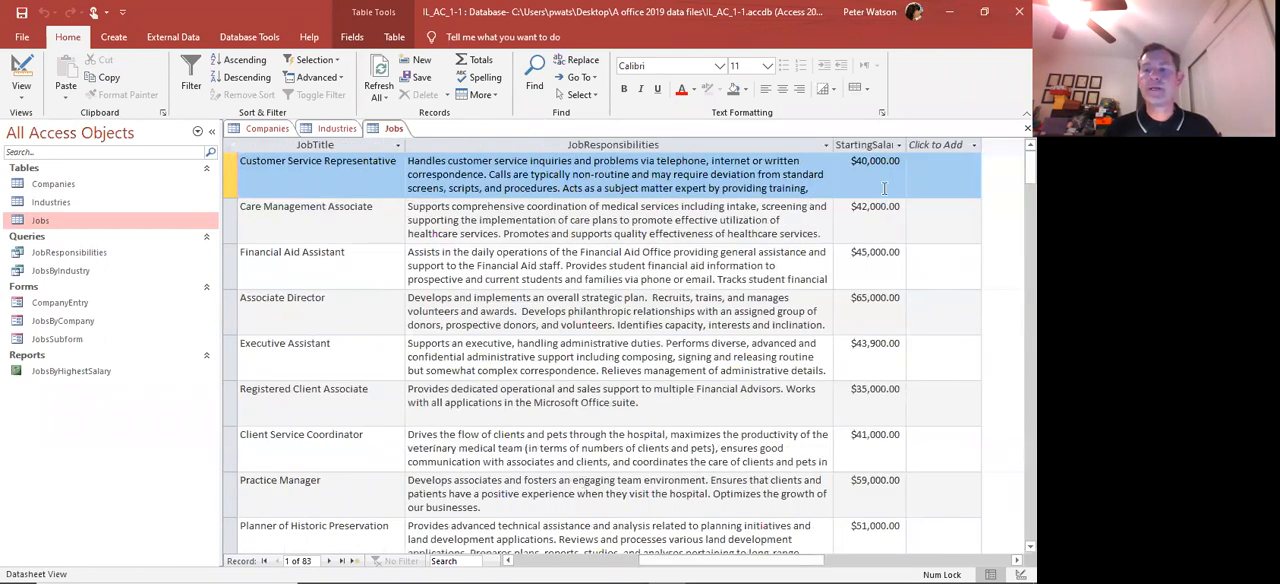
double_click(907, 145)
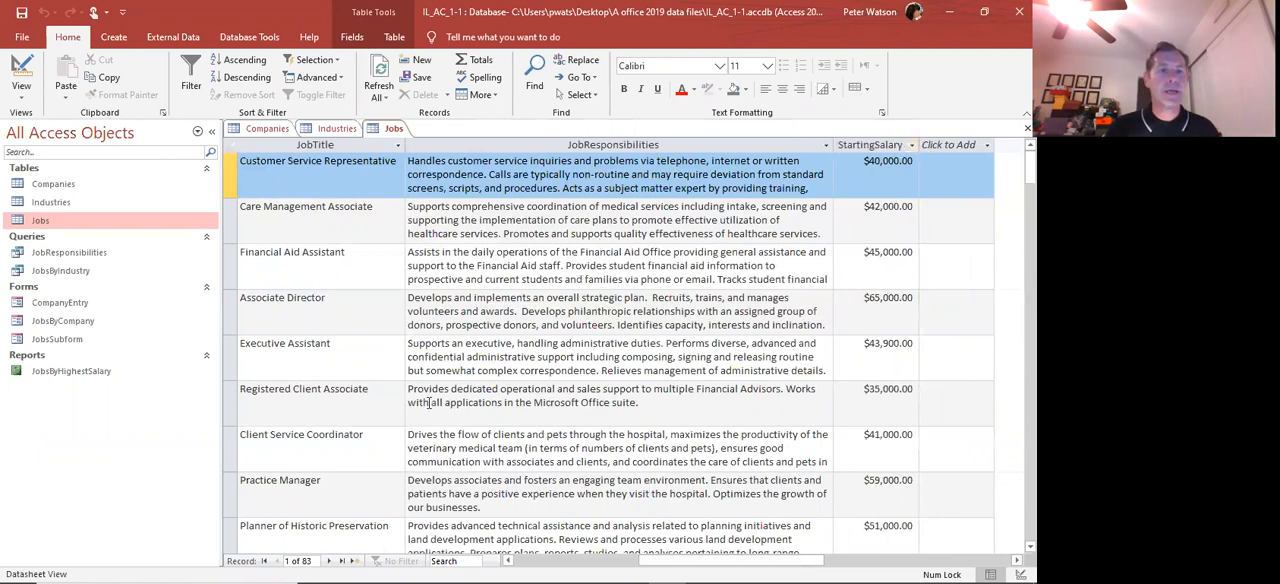
left_click_drag(732, 560, 590, 560)
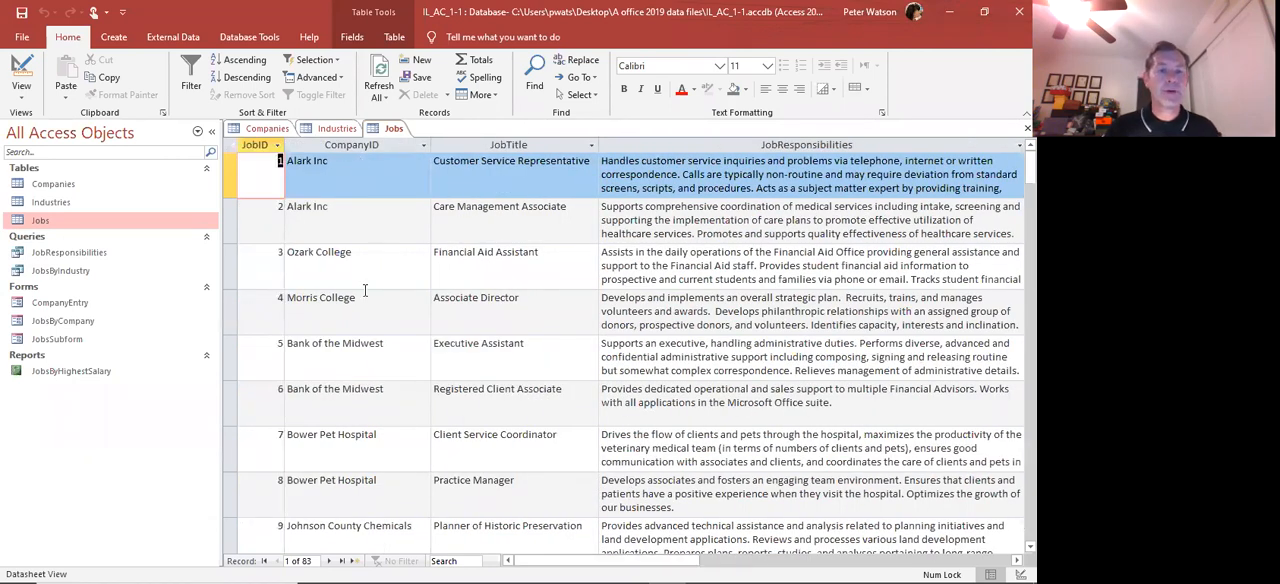
Inspect the CompanyID entries of the first five Jobs records and the JobID of the first one
left_click(340, 178)
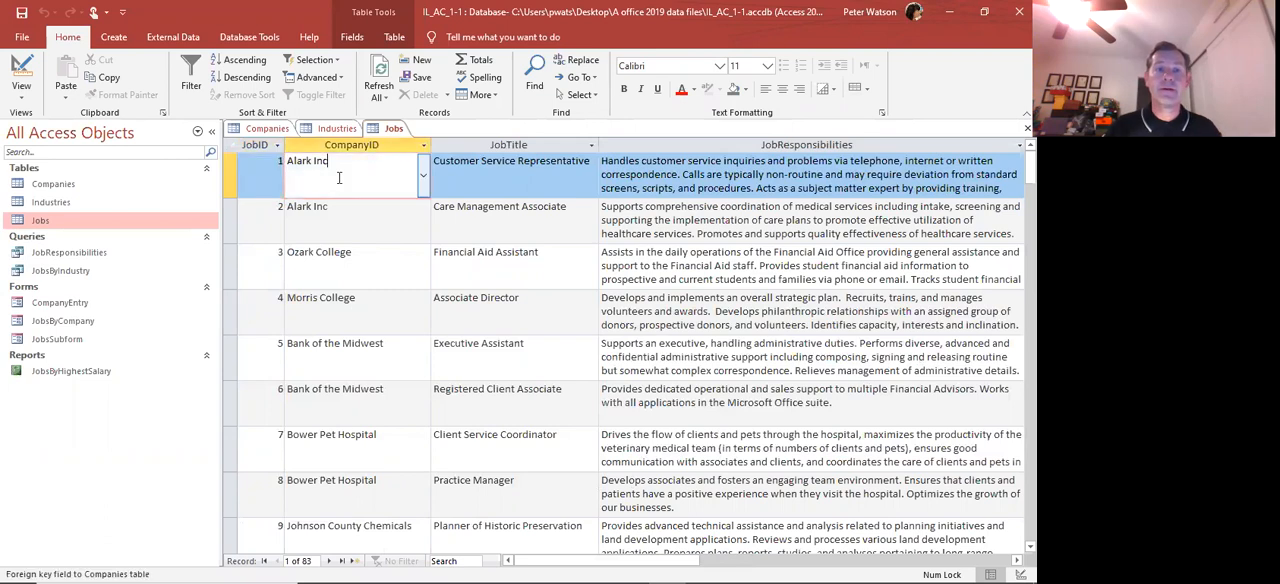
left_click(339, 220)
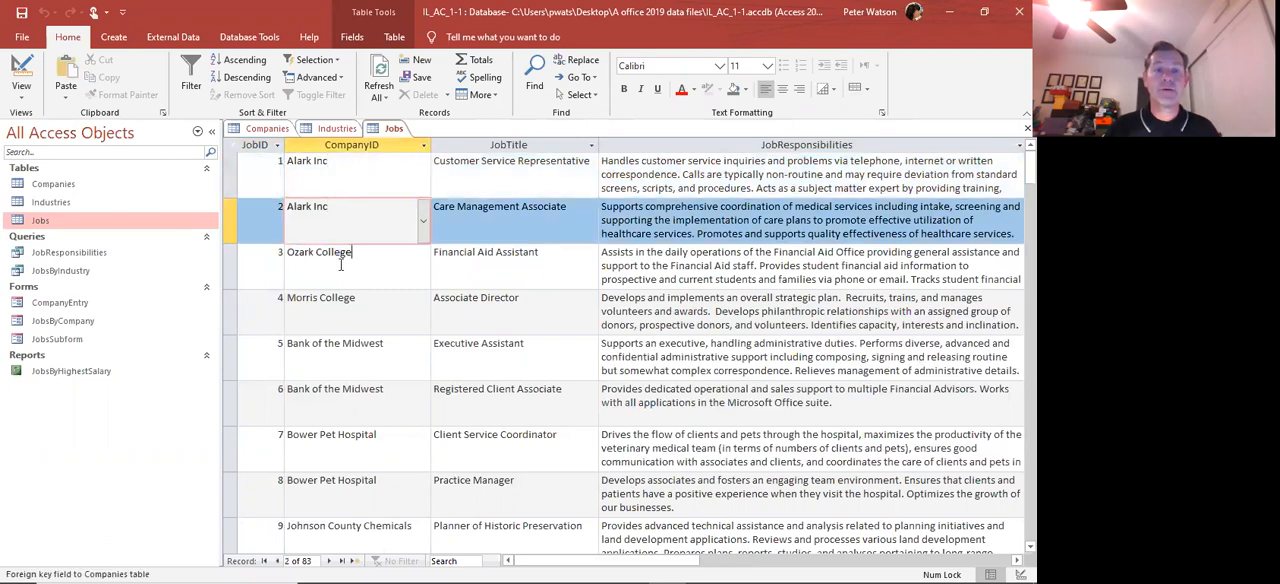
left_click(340, 254)
left_click(337, 332)
left_click(339, 348)
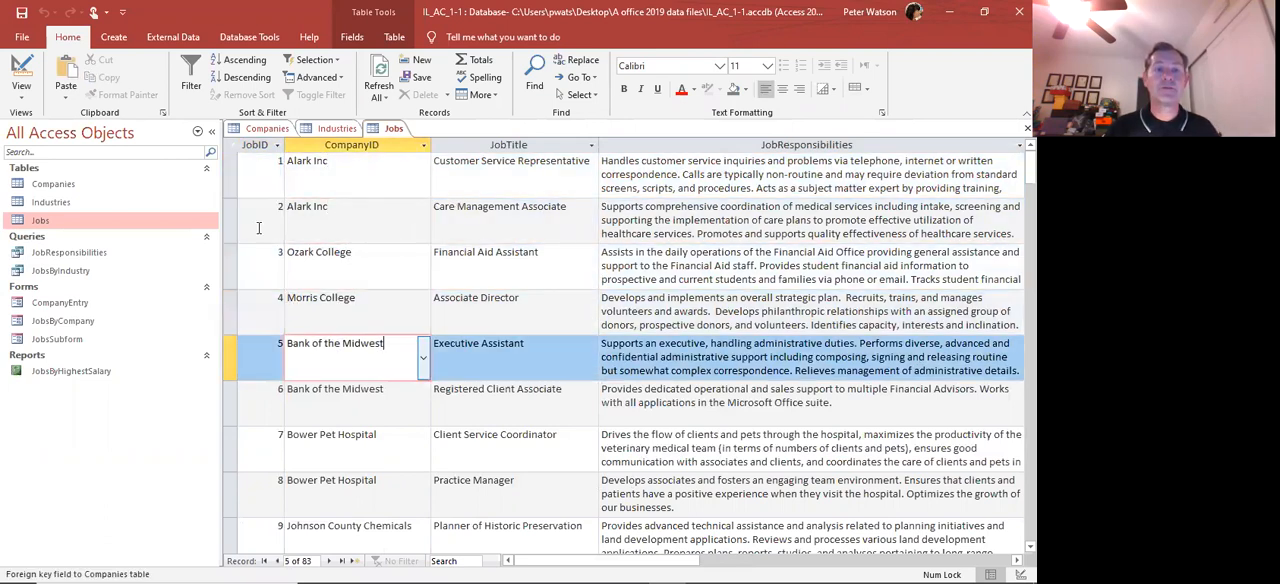
left_click(253, 184)
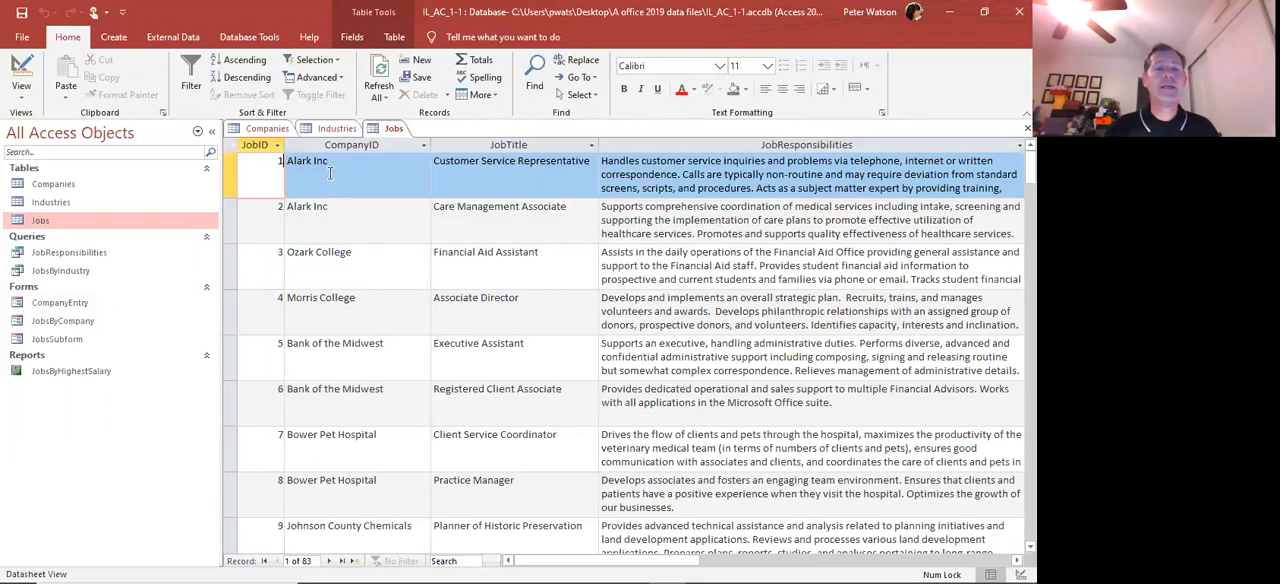
Locate the Alark Inc record in the Companies table
left_click(263, 130)
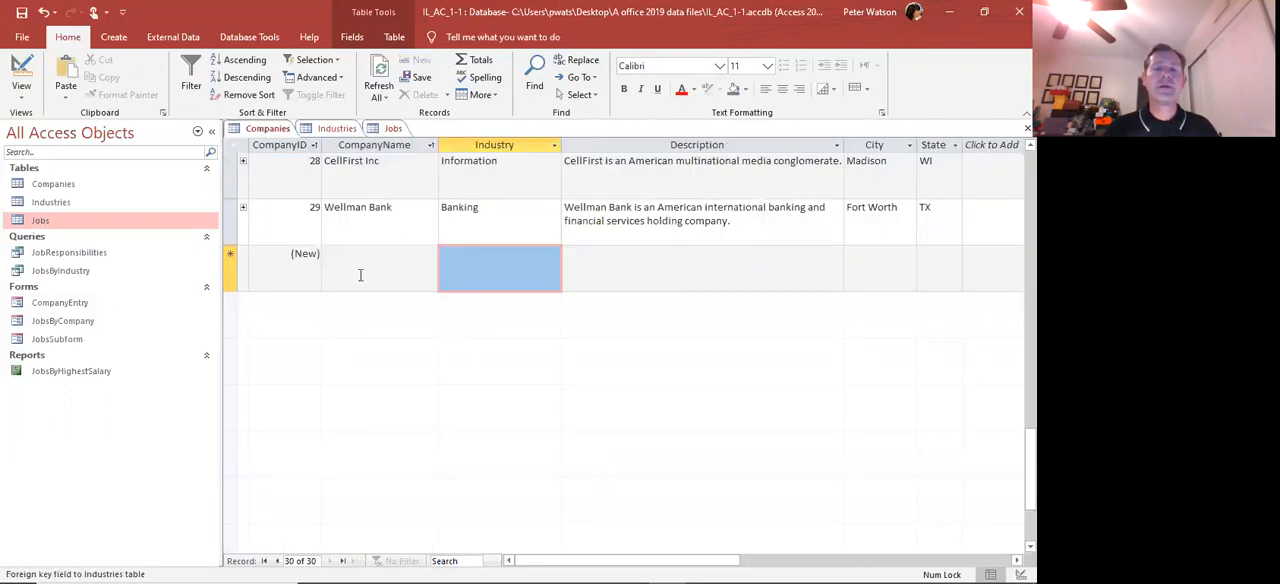
scroll(360, 275, "up", 5)
scroll(360, 275, "up", 4)
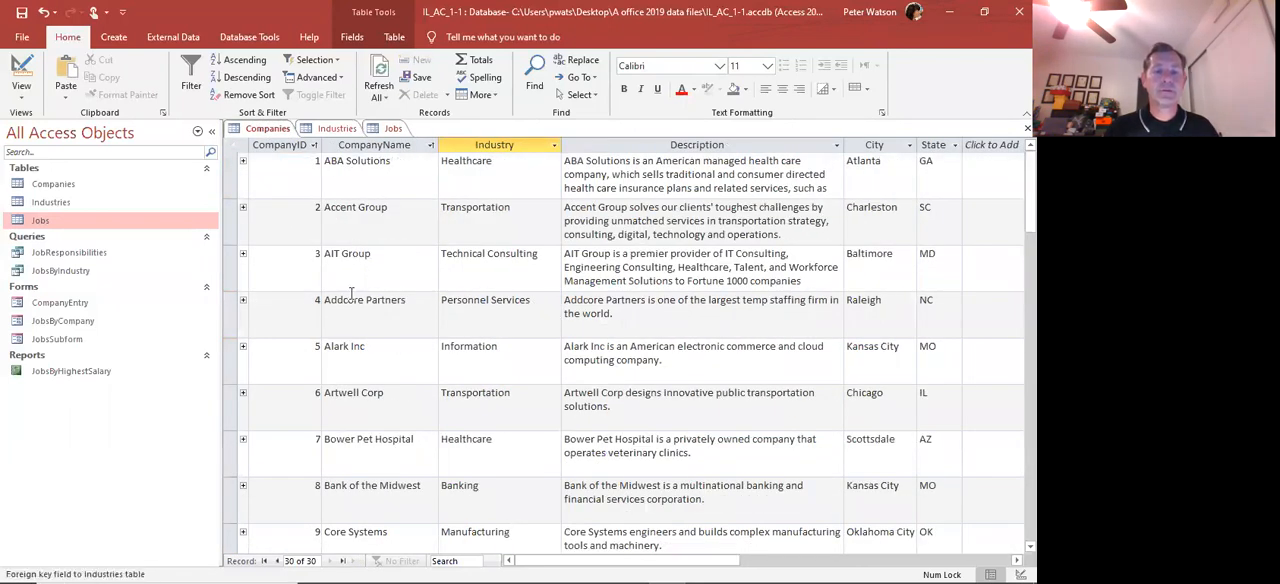
left_click(339, 357)
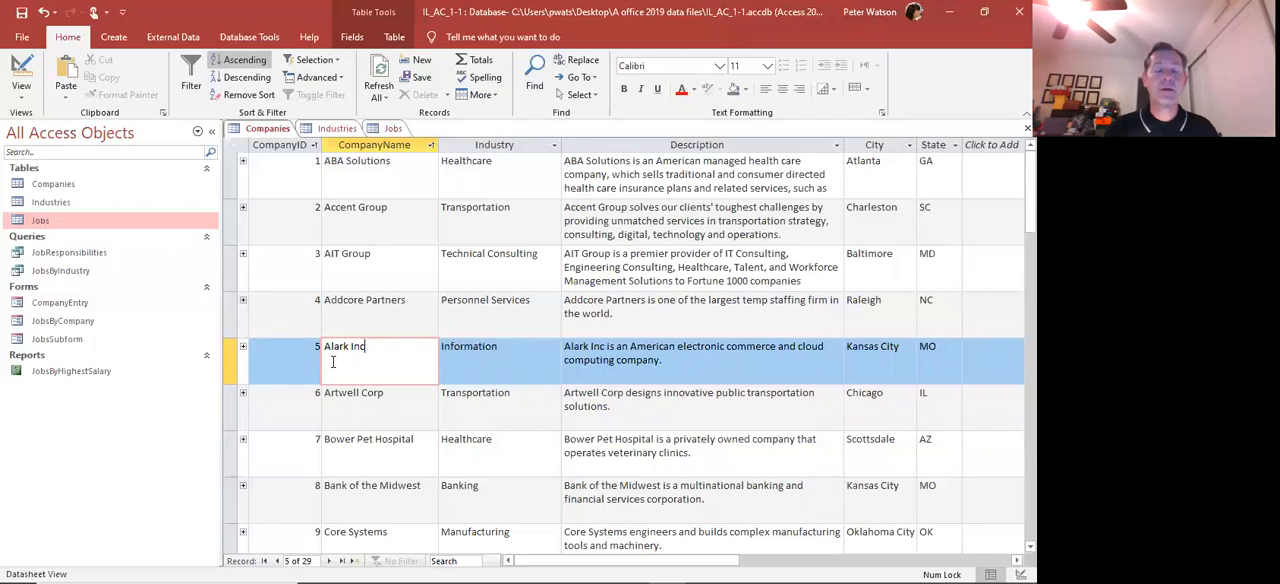
Return to the Jobs table and examine the CompanyID, JobTitle and JobResponsibilities fields of the two Alark Inc jobs
left_click(393, 129)
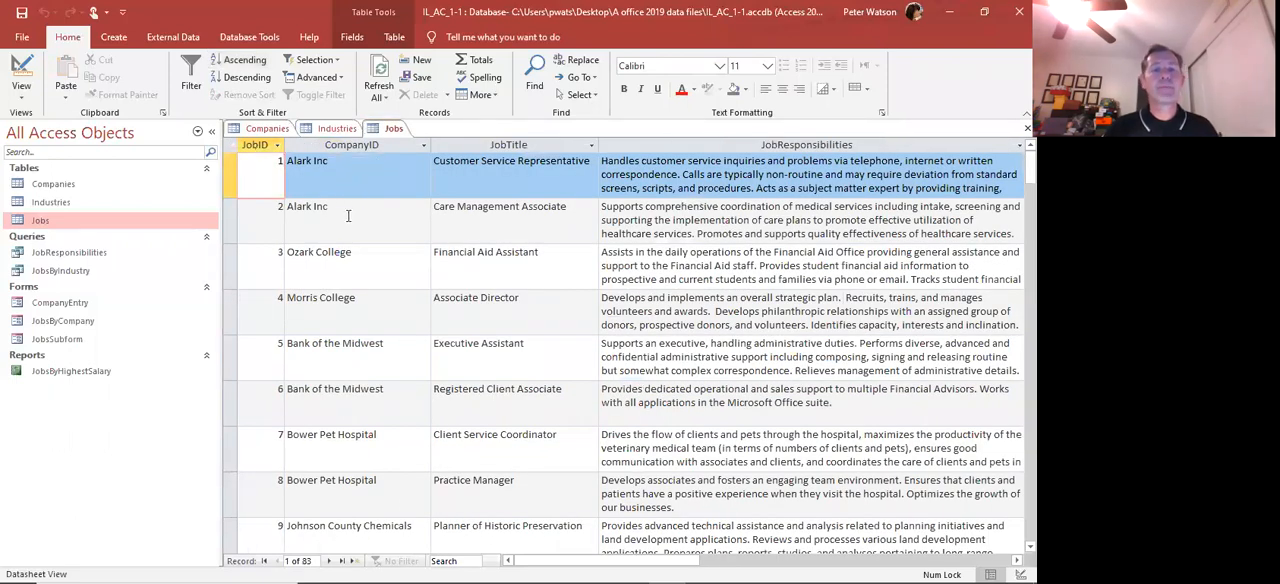
left_click(322, 219)
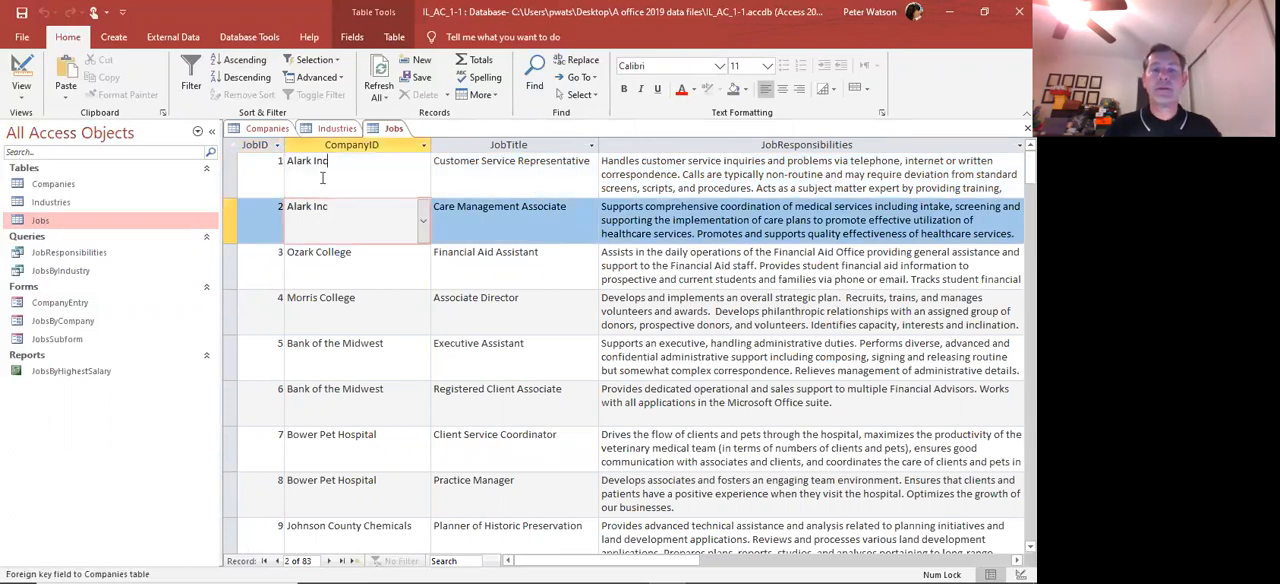
left_click(322, 177)
left_click(336, 220)
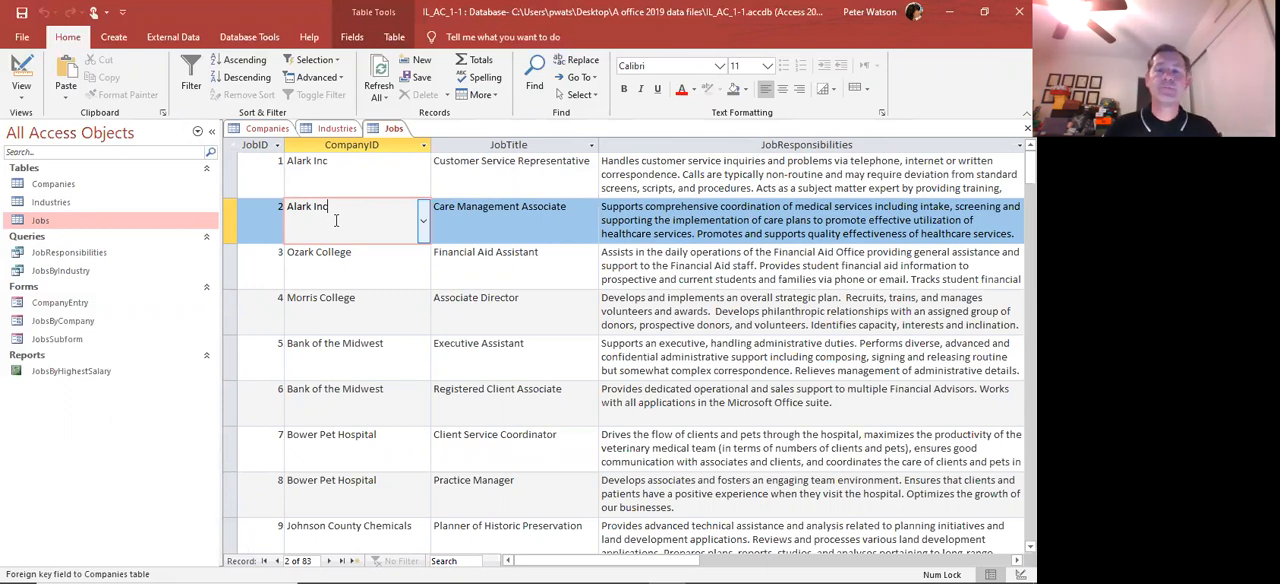
left_click(505, 220)
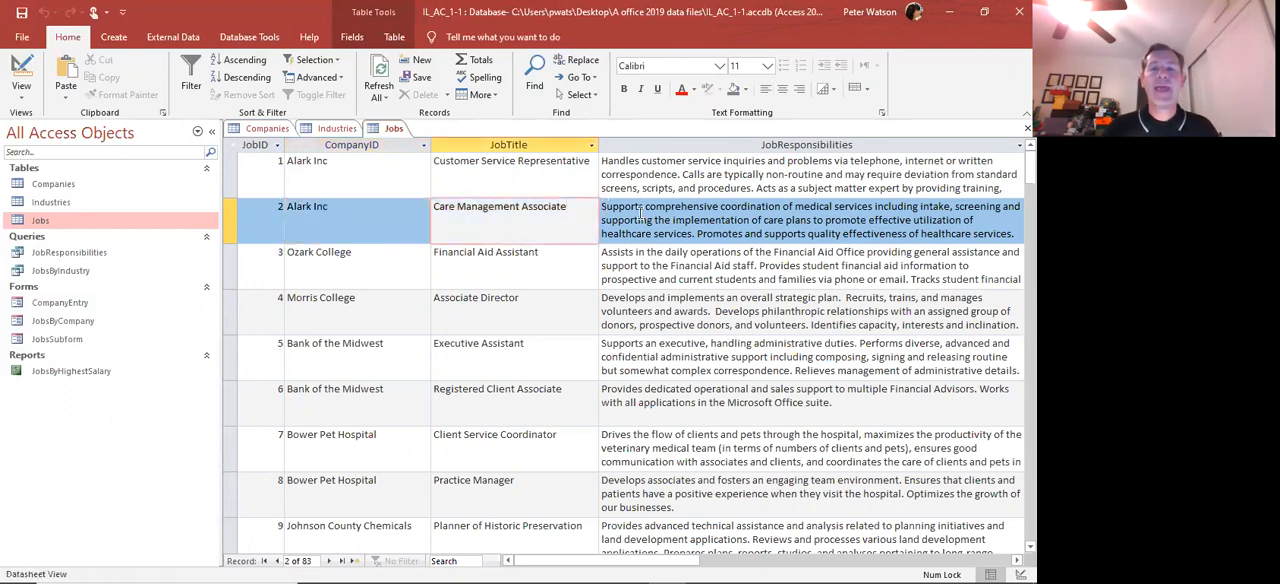
left_click(641, 218)
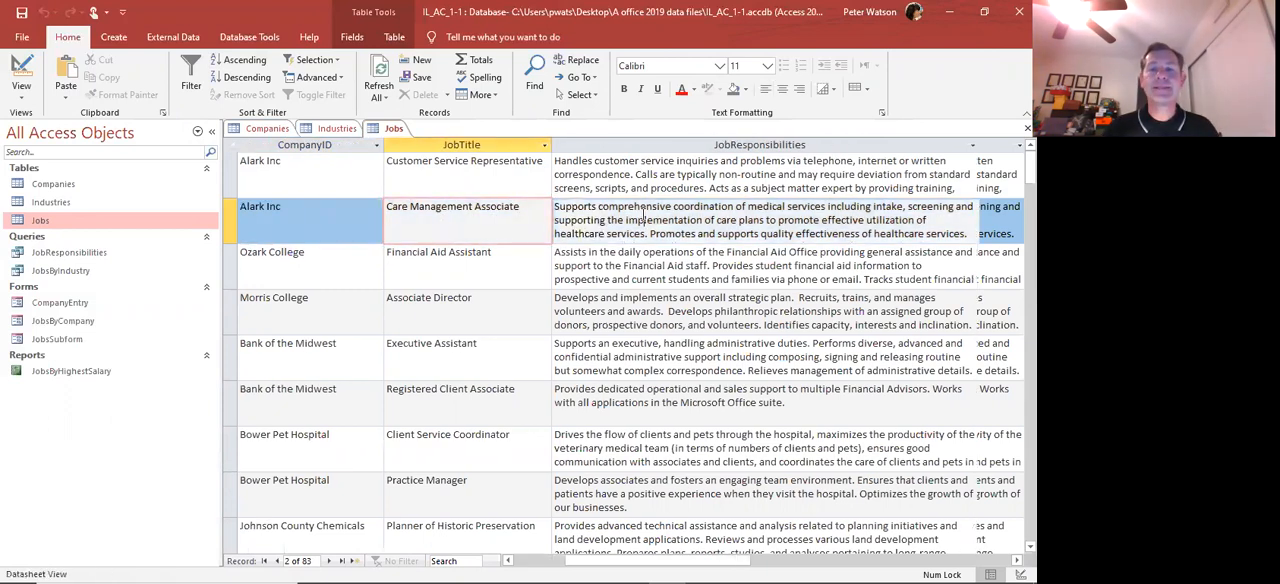
left_click(527, 183)
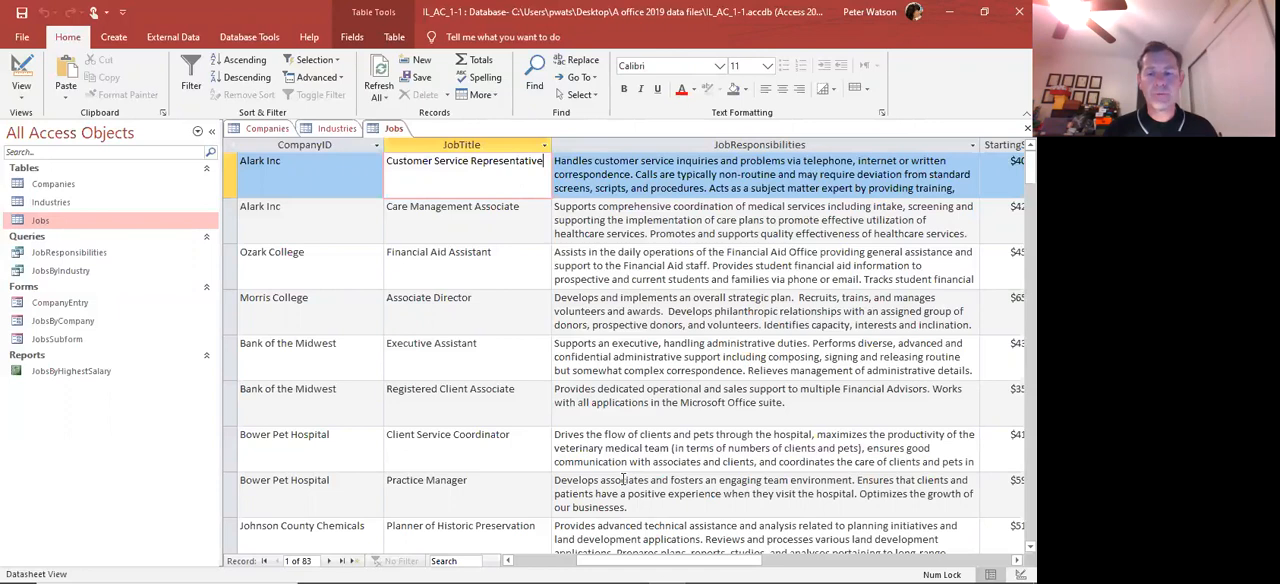
left_click_drag(615, 565, 607, 565)
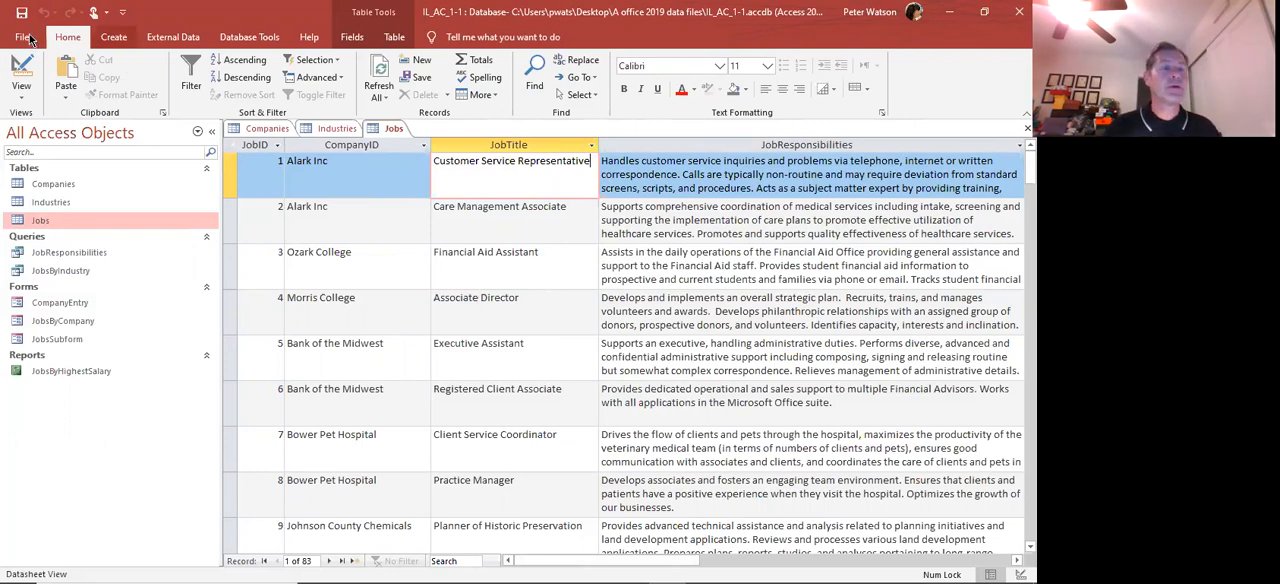
Add Print Preview to the Quick Access Toolbar and use it to preview the Jobs table
left_click(121, 15)
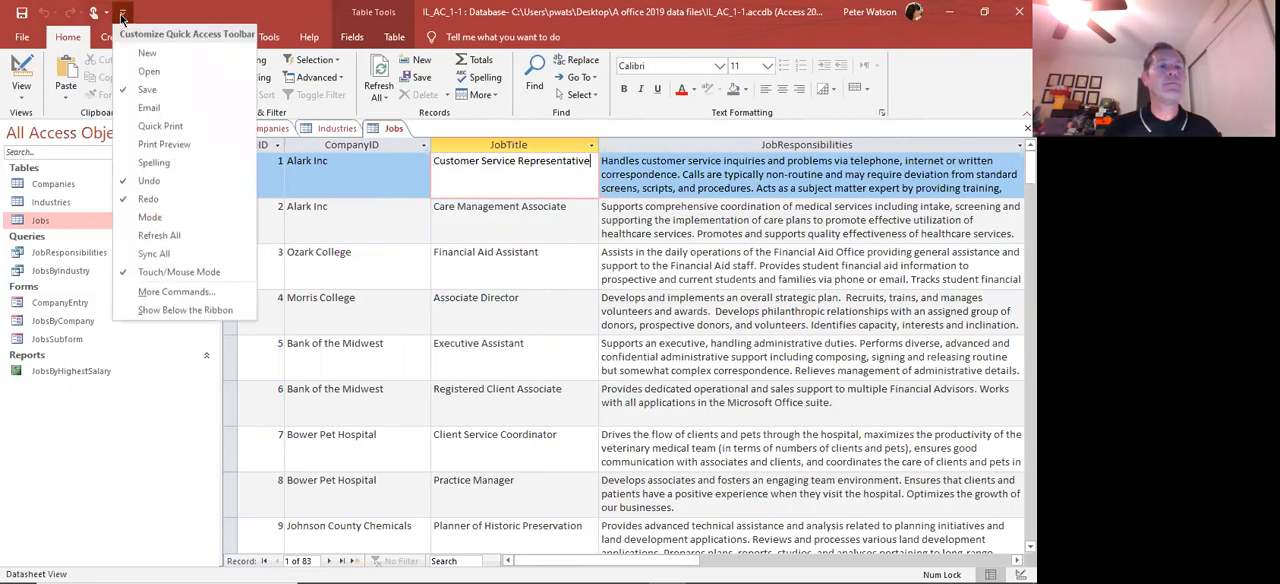
left_click(183, 147)
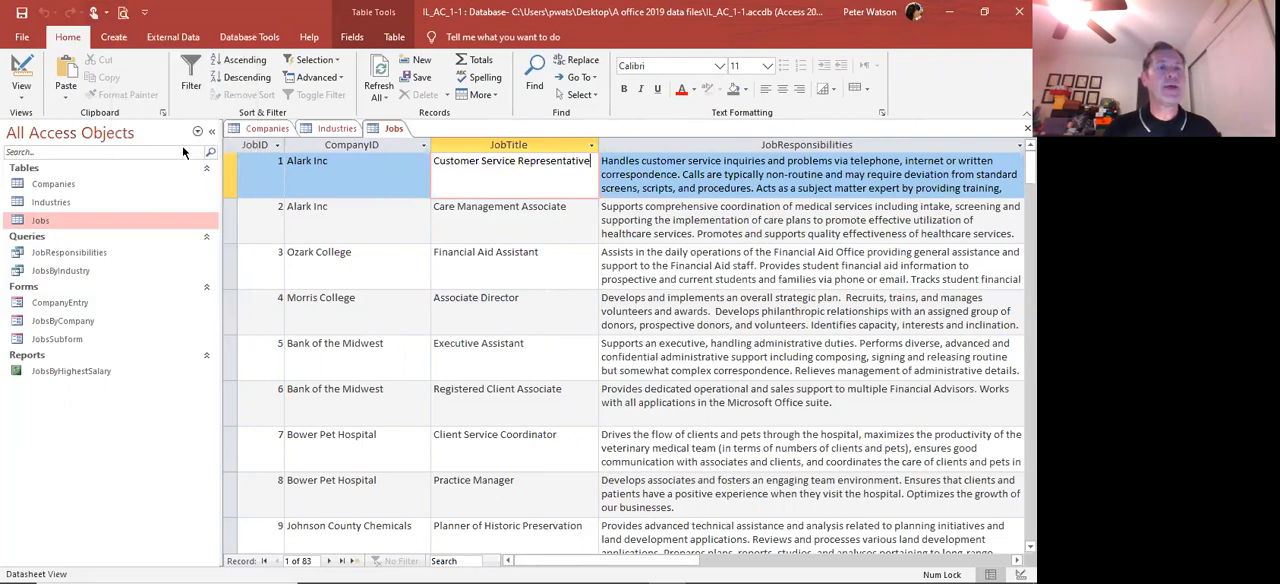
left_click(124, 14)
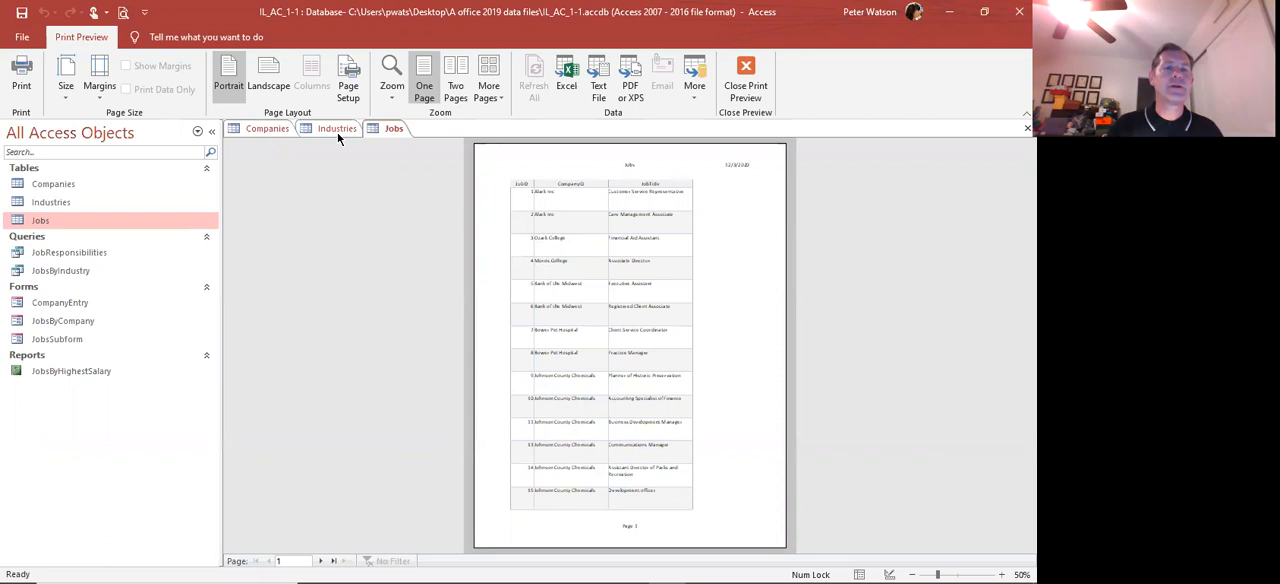
Switch the Jobs print preview to landscape orientation and back to portrait
left_click(274, 86)
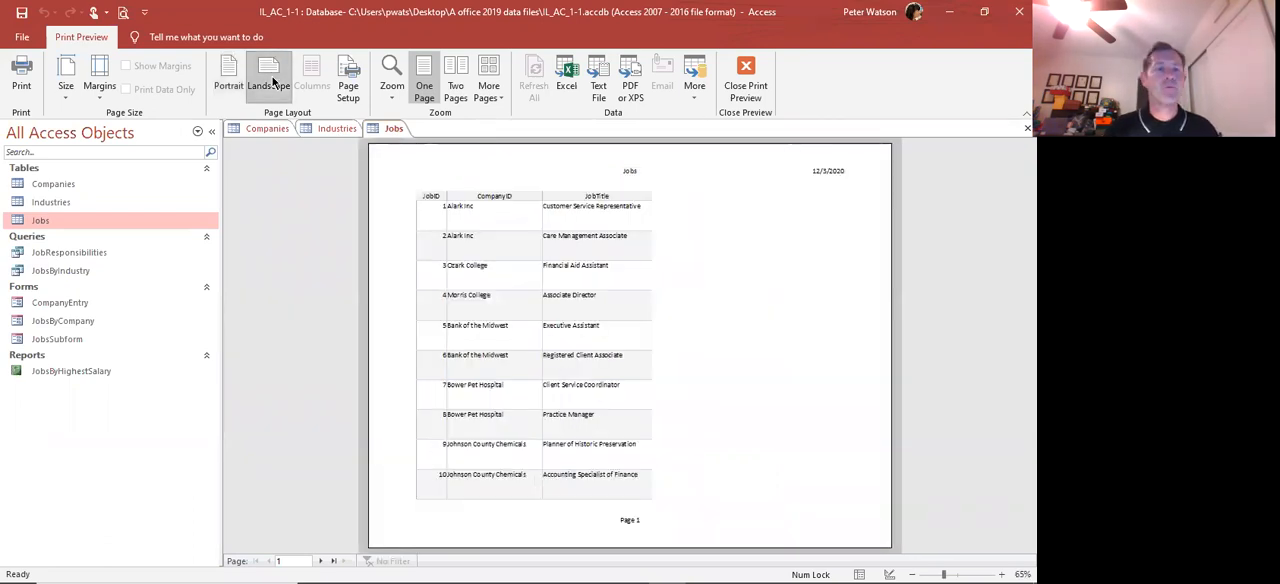
left_click(228, 80)
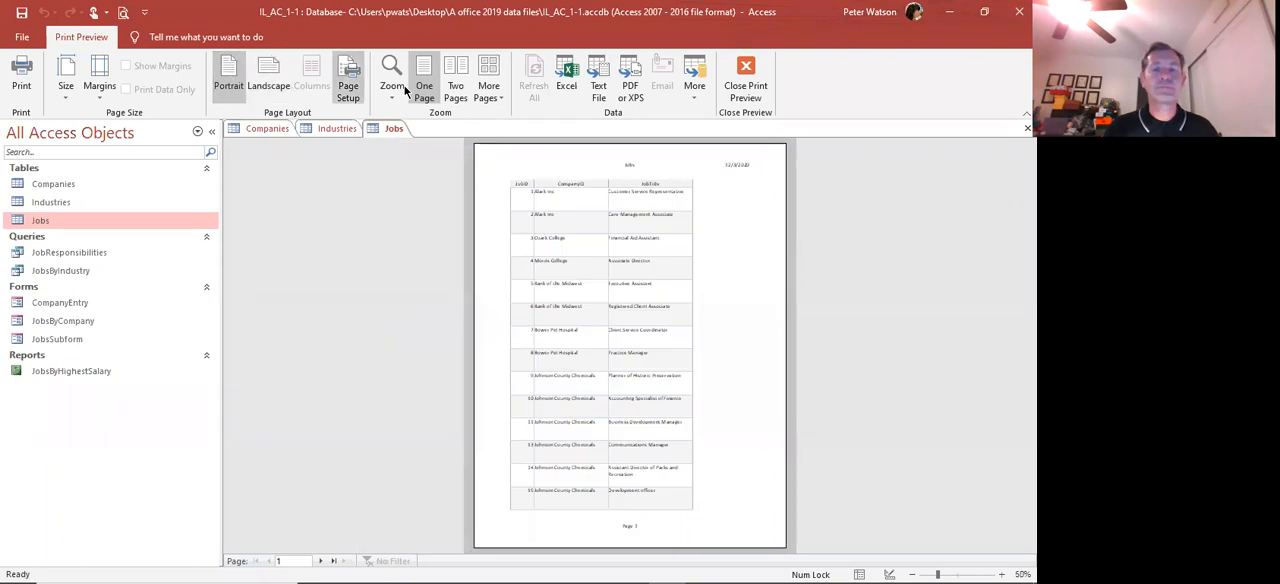
View the Jobs print preview as two pages, as eight pages and as a single page again
left_click(457, 84)
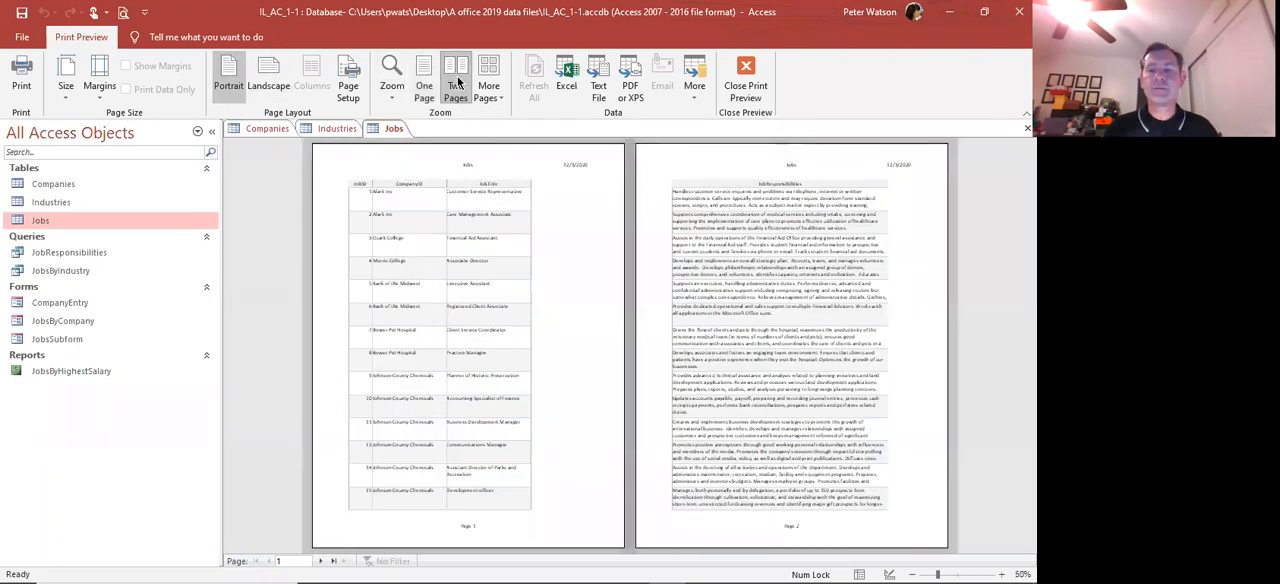
left_click(489, 85)
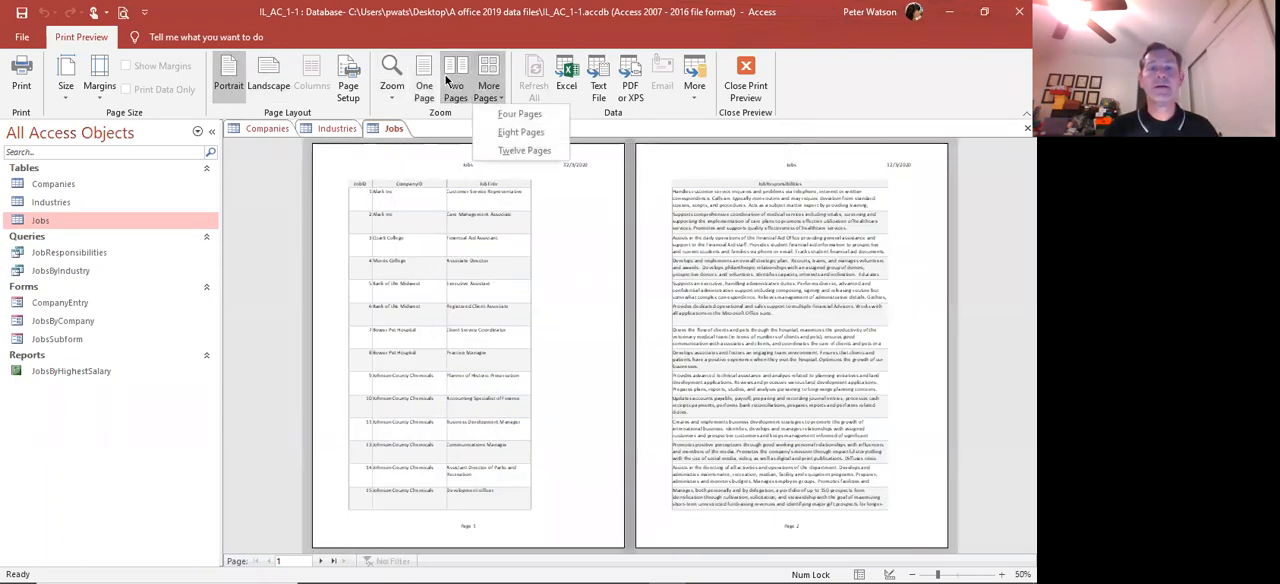
left_click(469, 87)
left_click(496, 96)
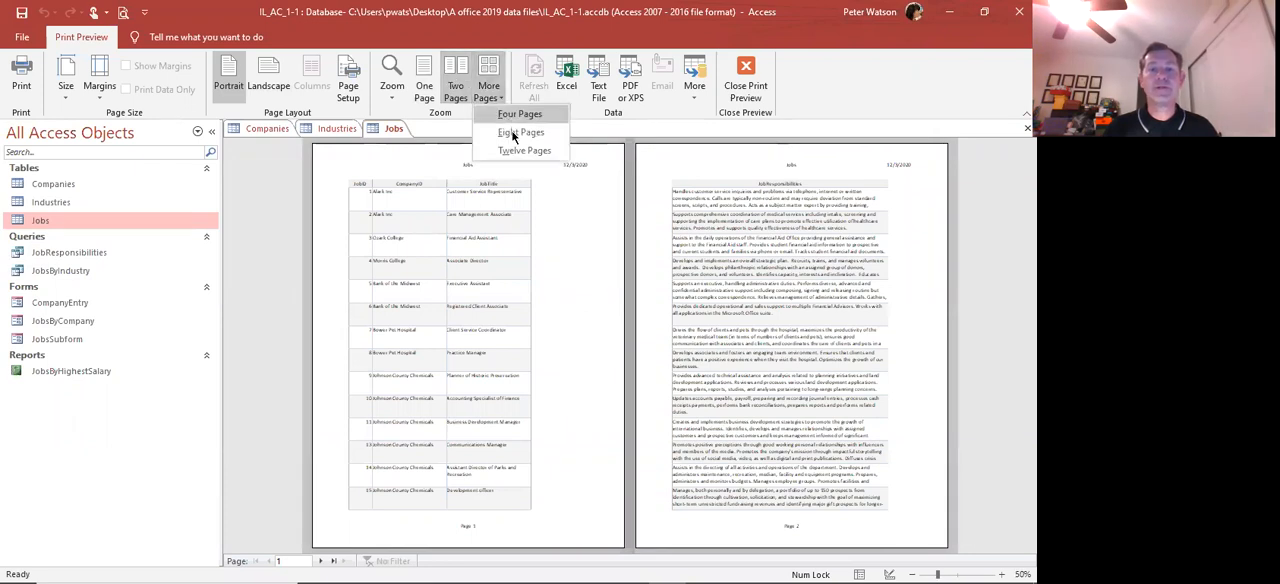
left_click(514, 132)
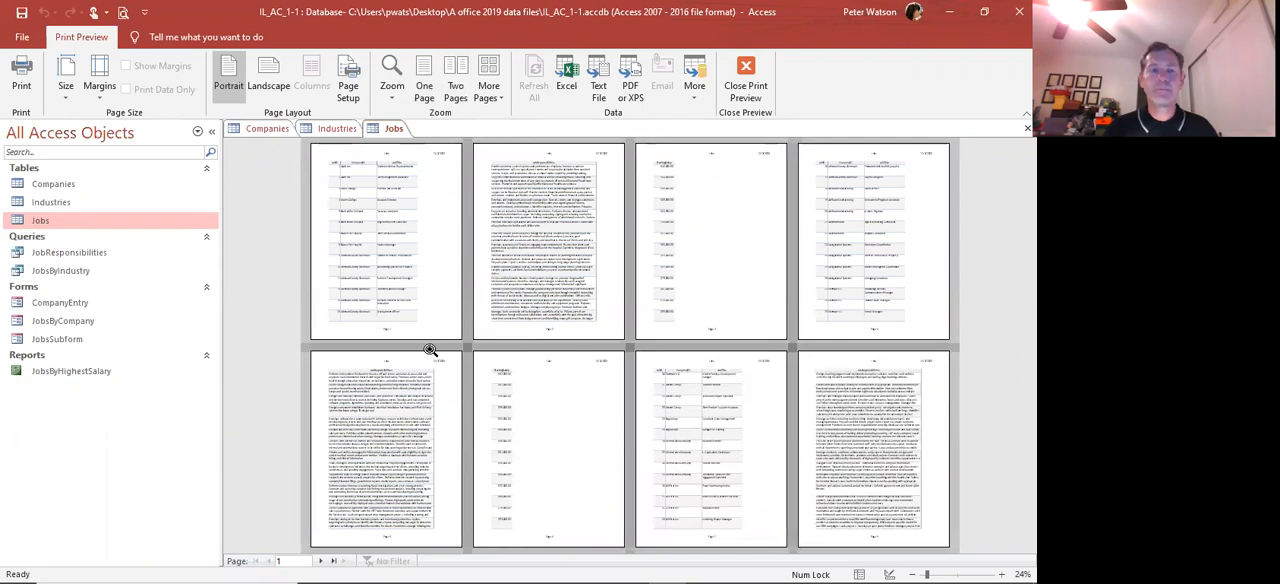
left_click(435, 78)
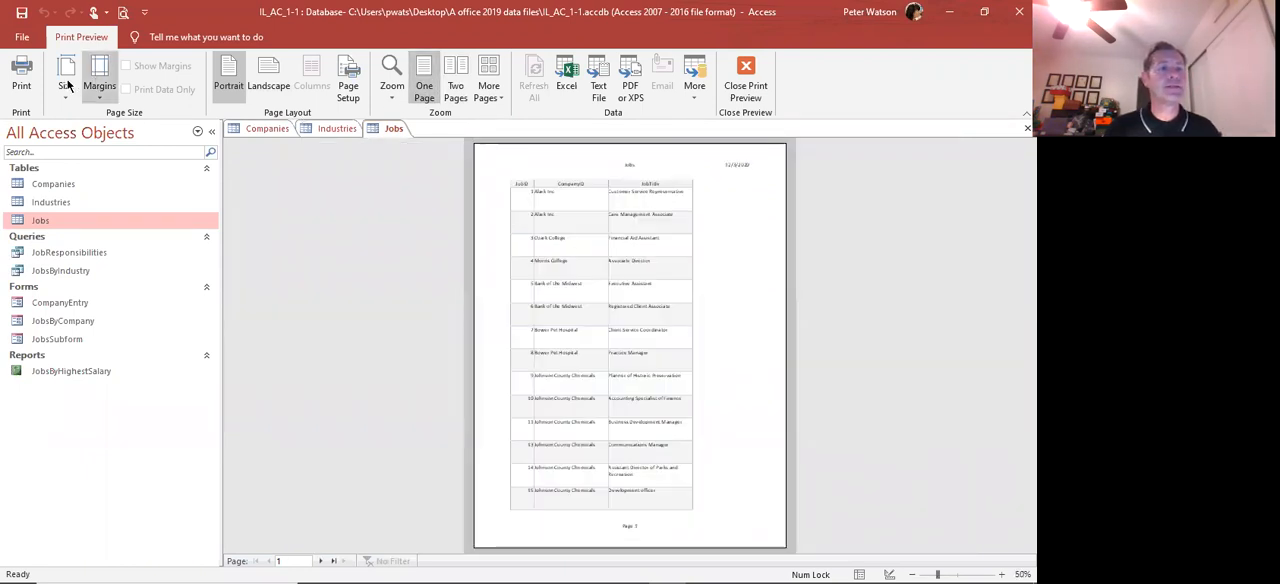
Check the margins in Page Setup, and switch the Jobs print preview to landscape and back to portrait
left_click(348, 86)
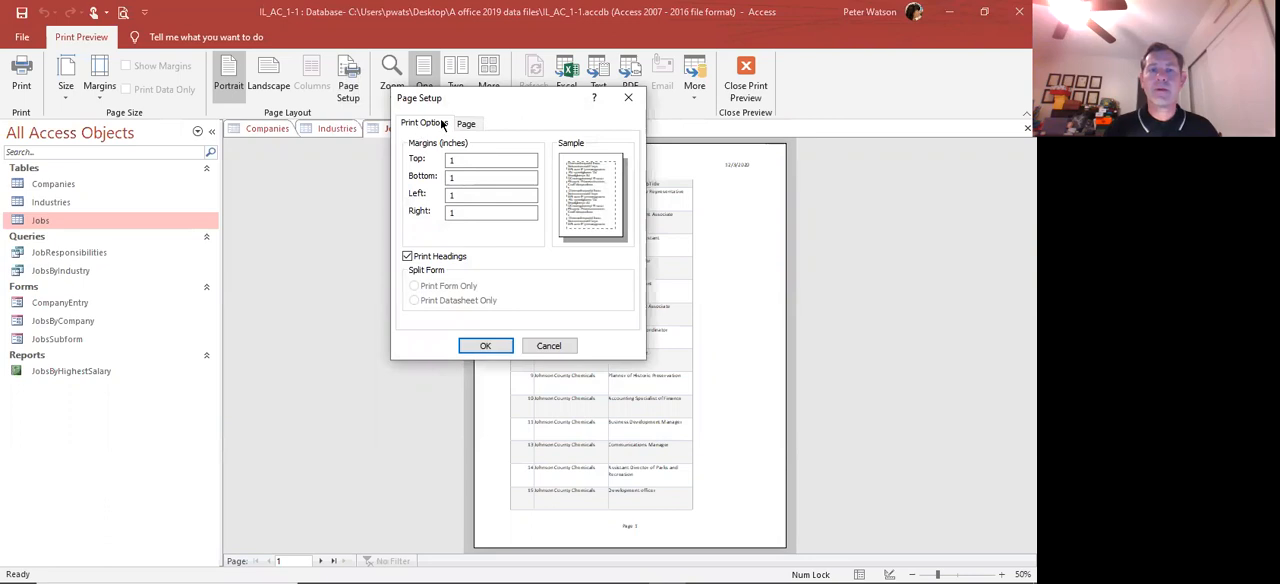
left_click(546, 345)
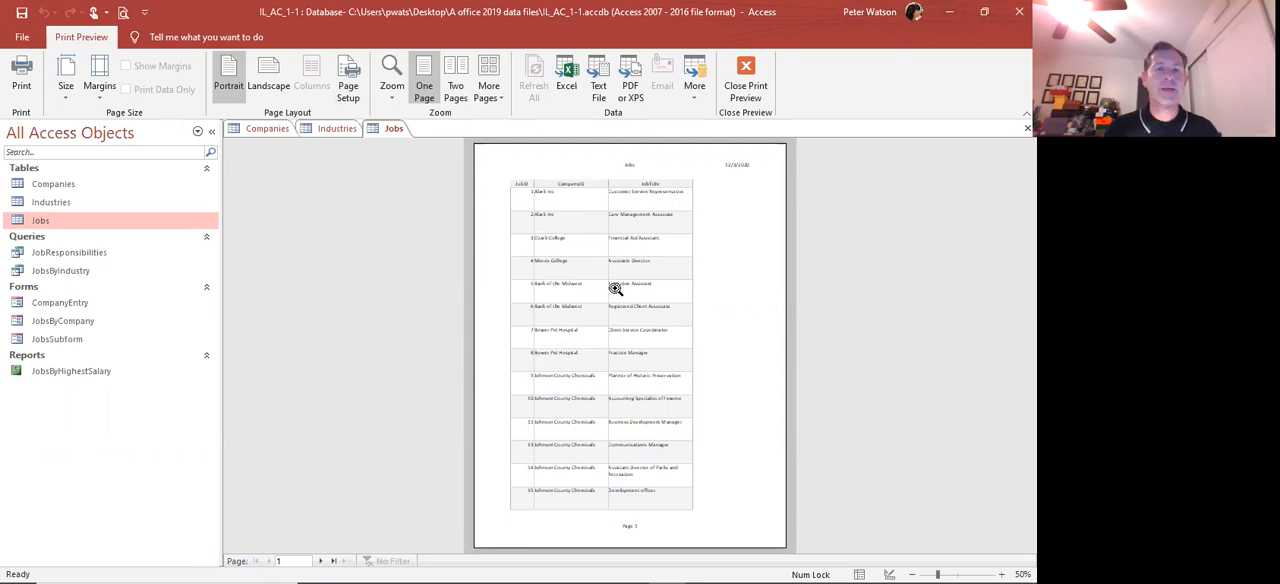
left_click(262, 86)
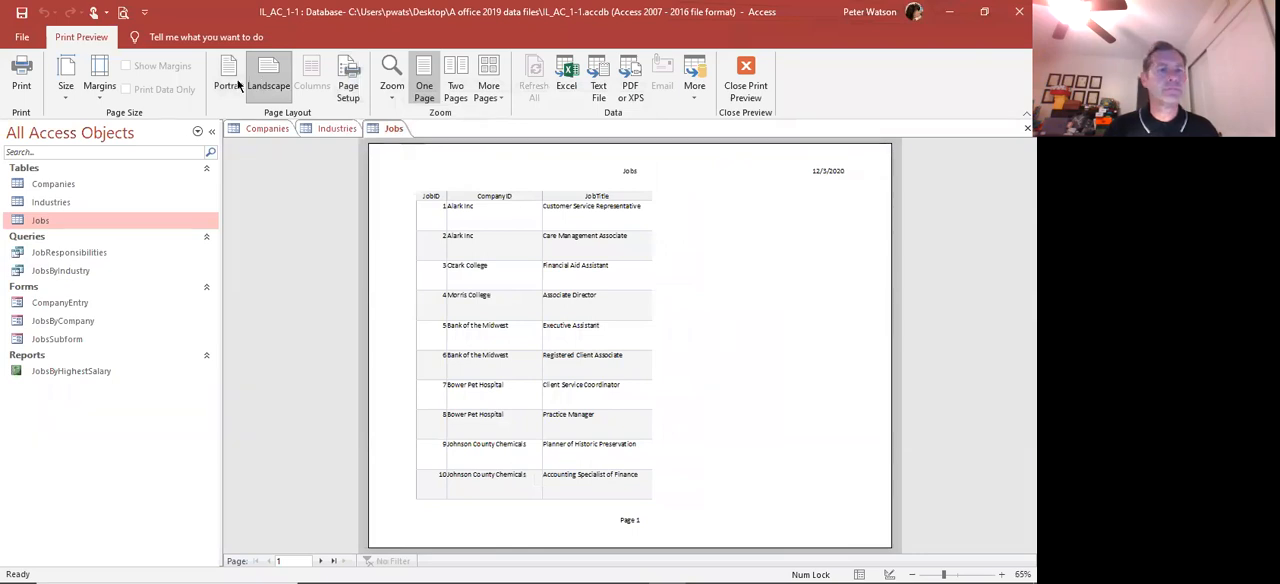
left_click(236, 84)
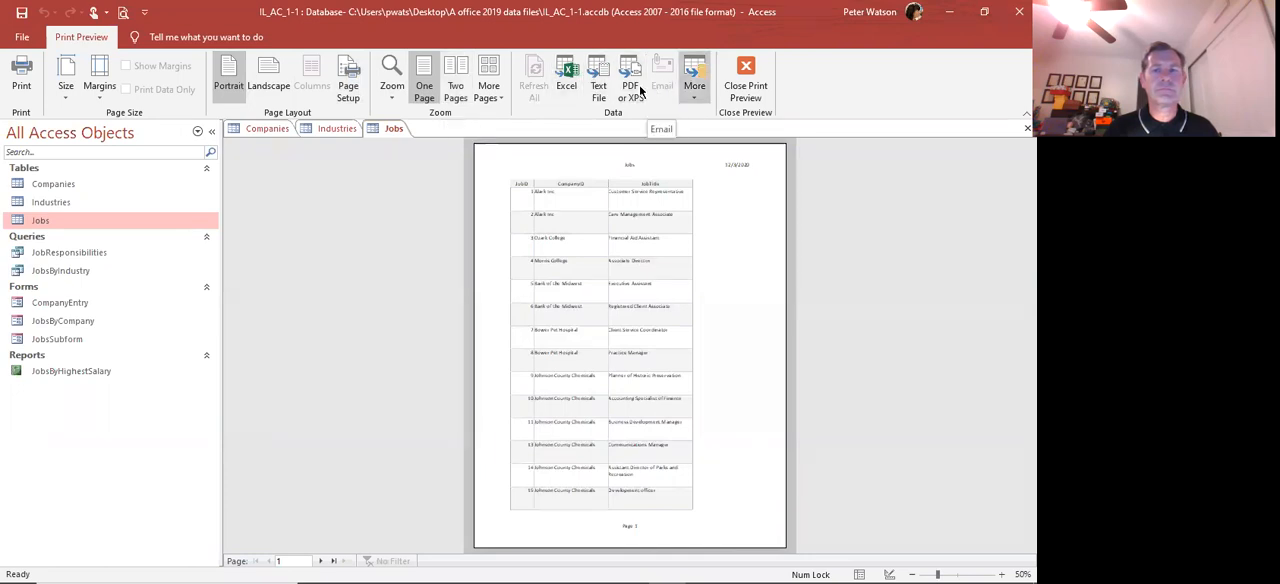
Review the orientation and paper size options in Page Setup, keep portrait and Letter, and close the Jobs print preview
left_click(348, 93)
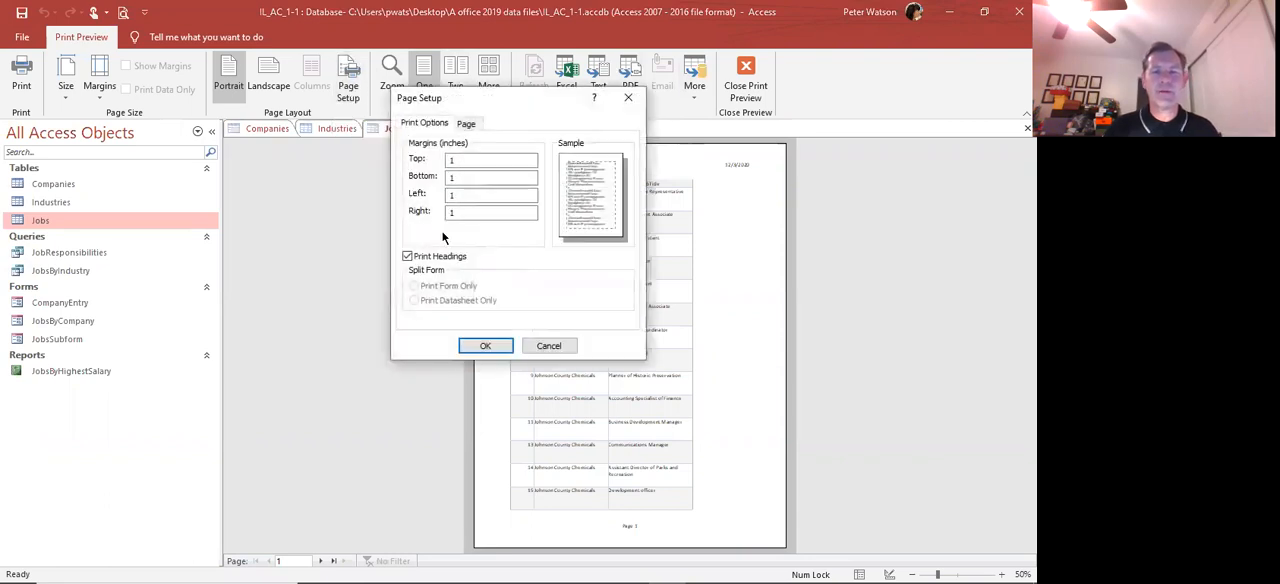
left_click(466, 125)
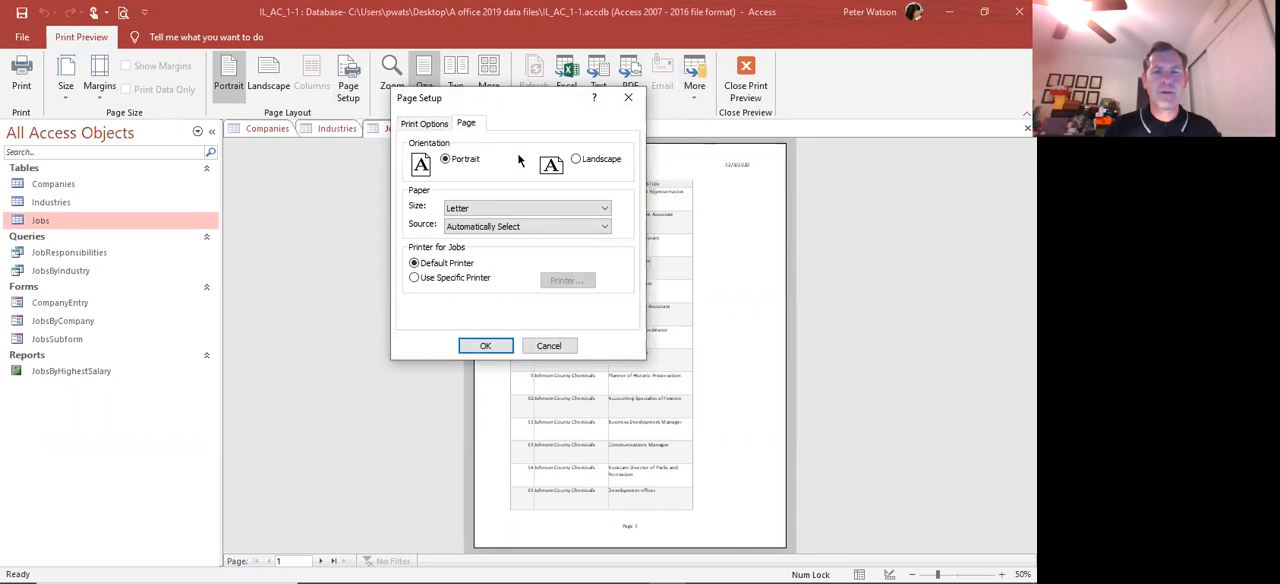
left_click(575, 162)
left_click(476, 210)
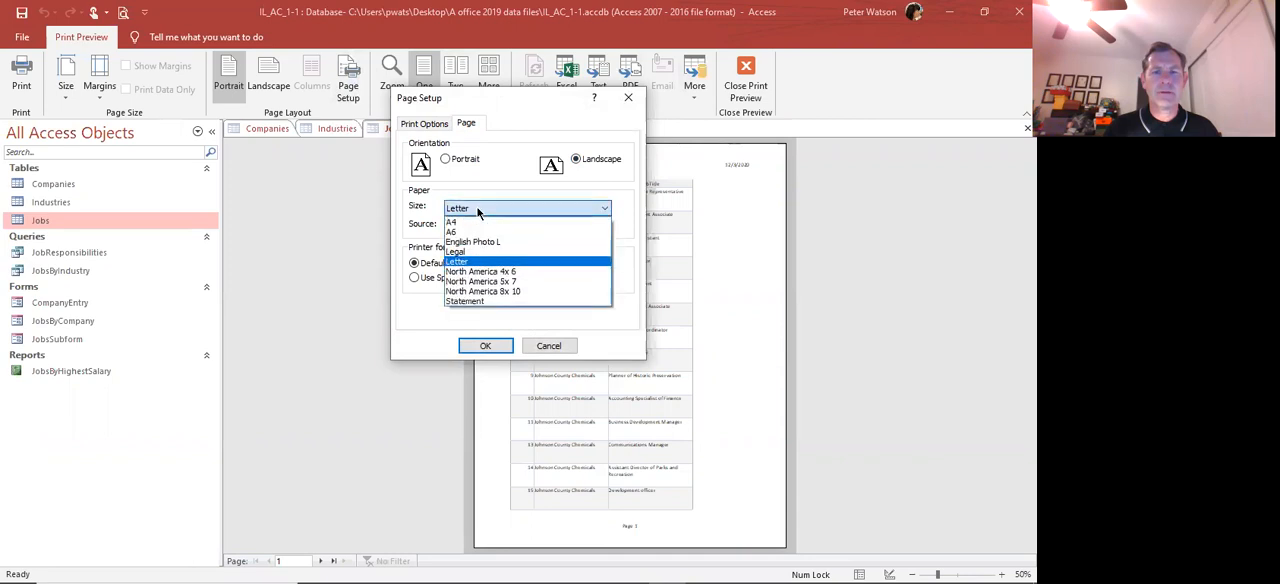
left_click(477, 209)
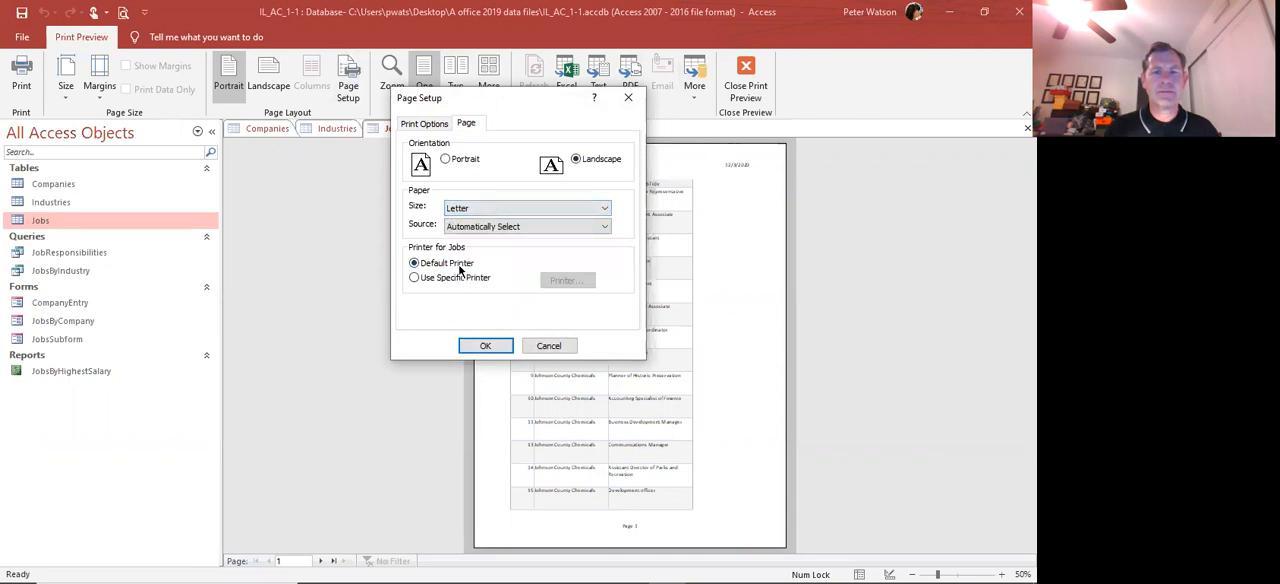
left_click(452, 164)
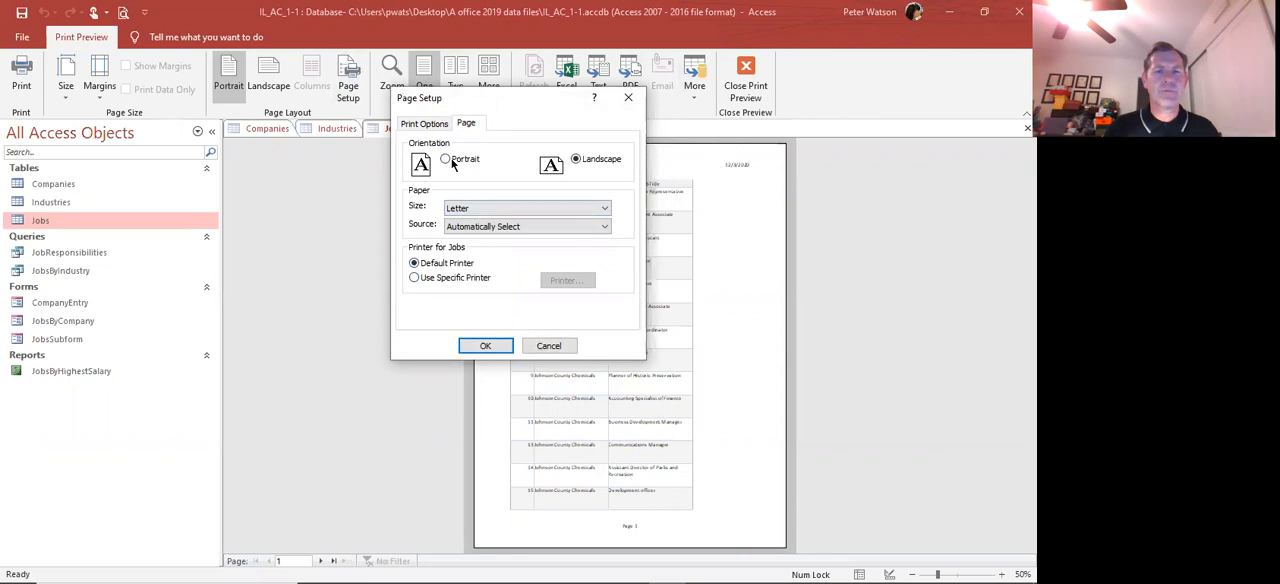
left_click(492, 347)
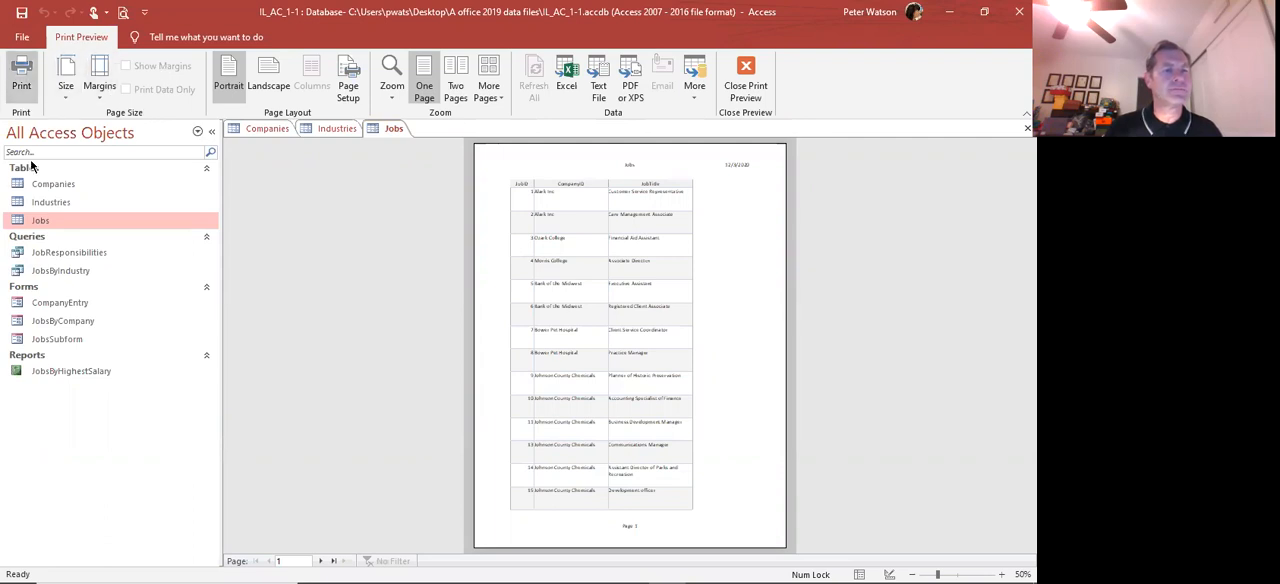
left_click(745, 70)
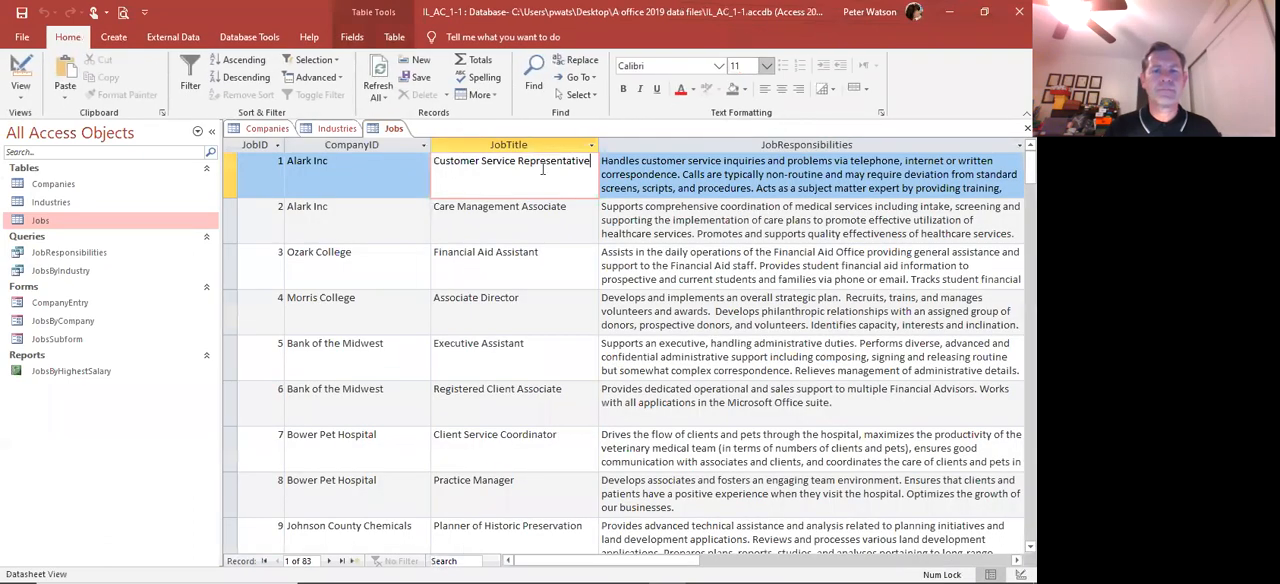
Look at the company of the Executive Assistant job, and view the Industries and Companies tables
left_click(354, 346)
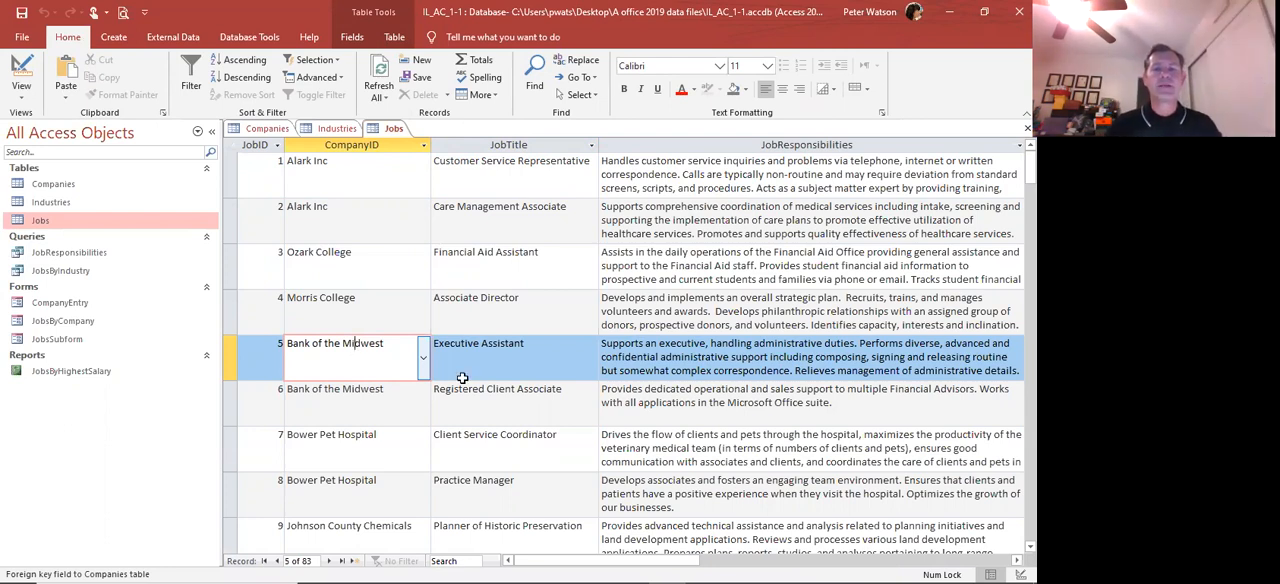
left_click(54, 202)
double_click(55, 203)
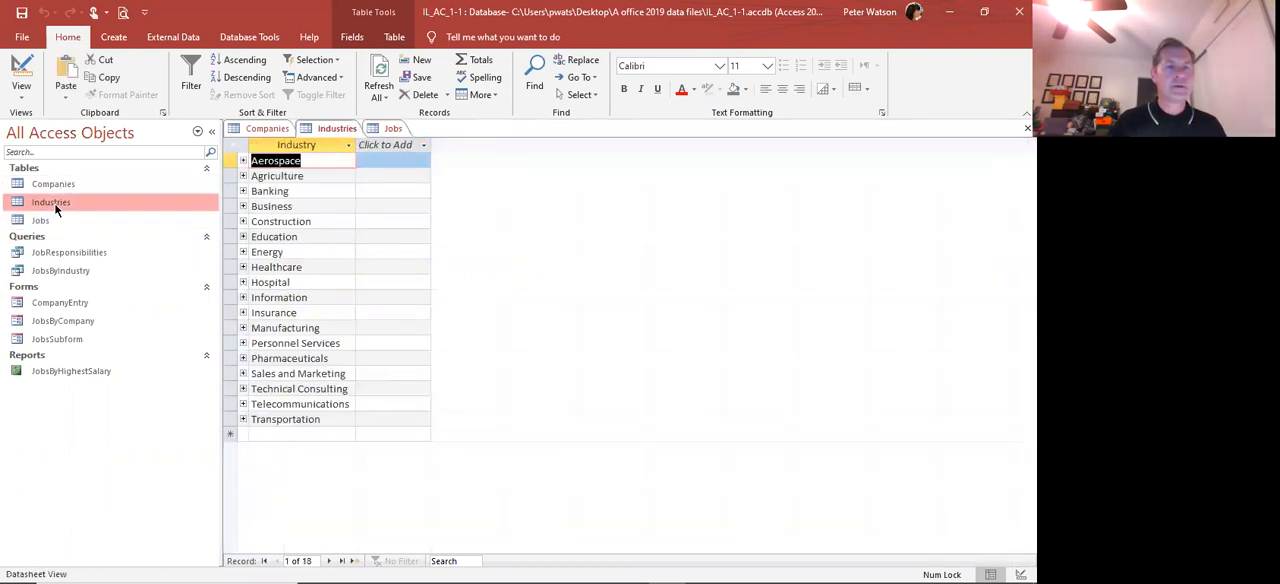
double_click(53, 185)
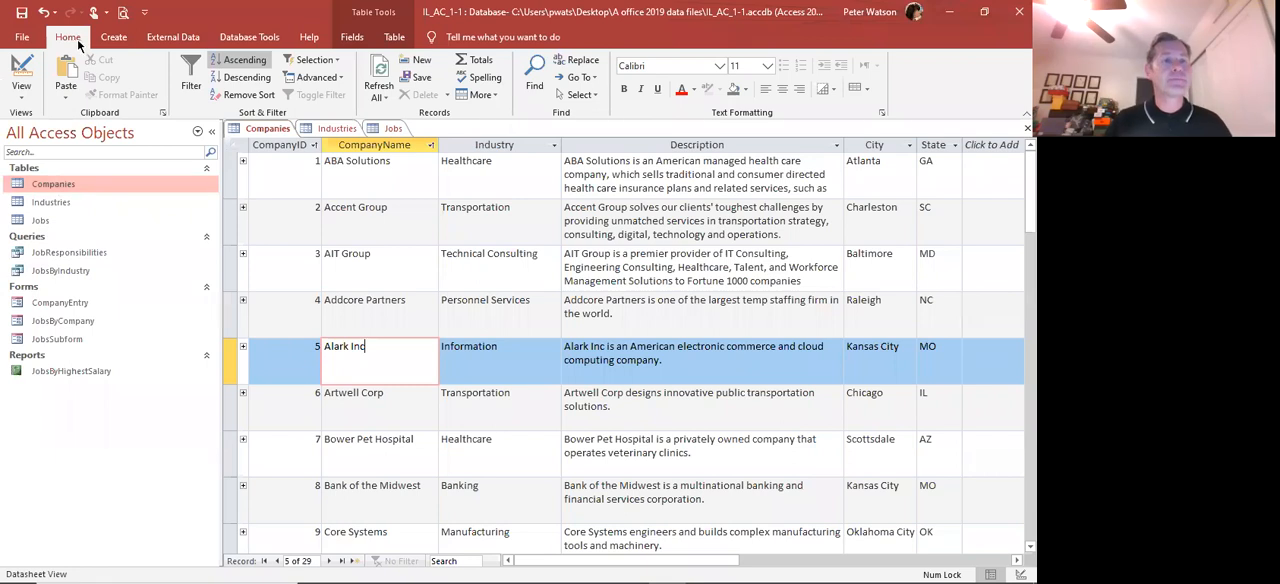
Create a new table in Design view and add a ContactID field with the AutoNumber data type
left_click(112, 38)
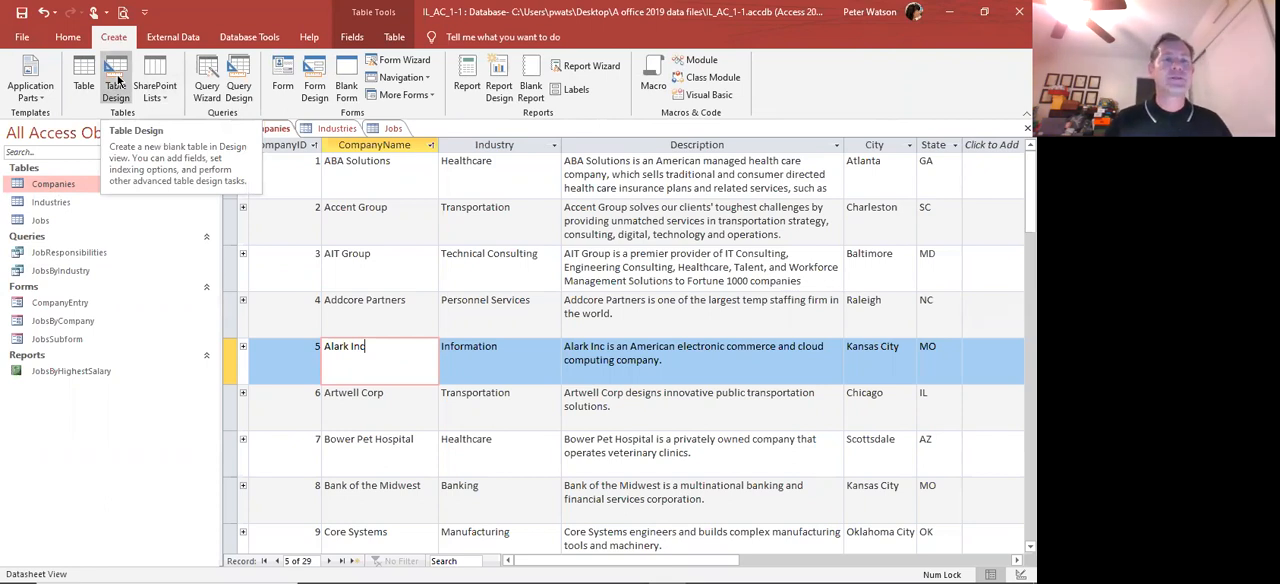
left_click(117, 80)
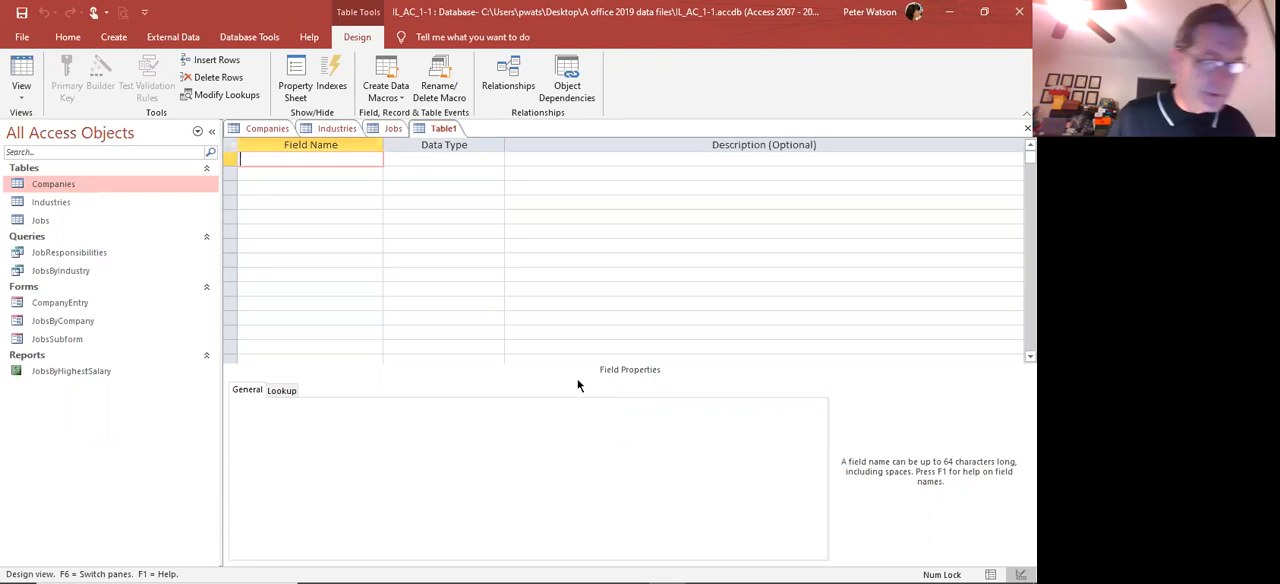
type("ContactID")
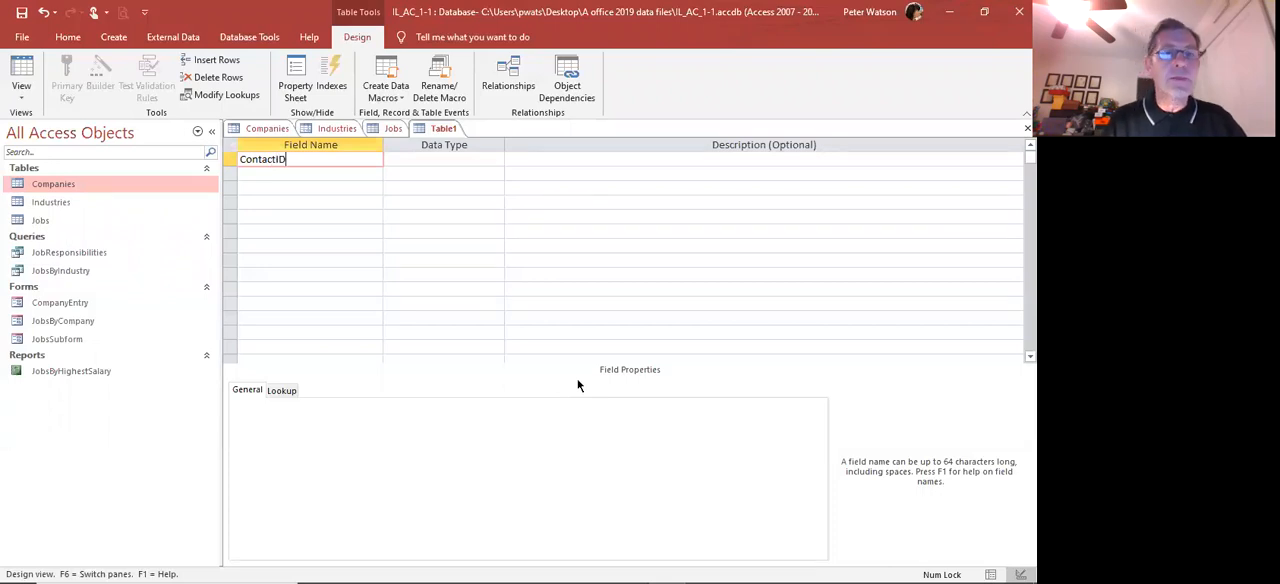
key("Tab")
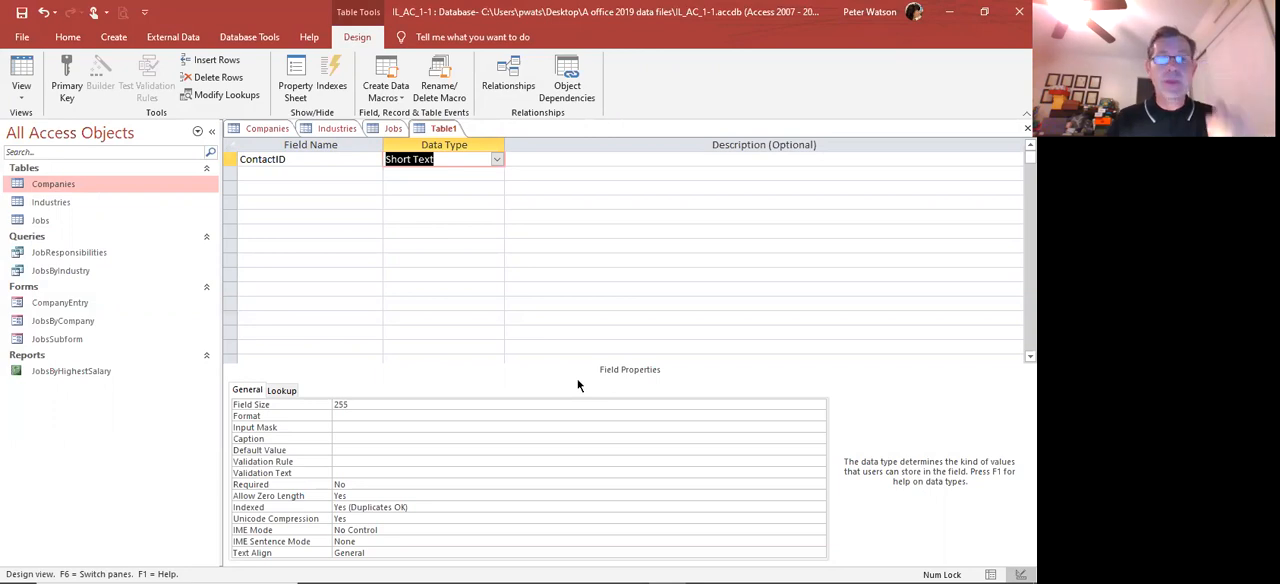
left_click(497, 161)
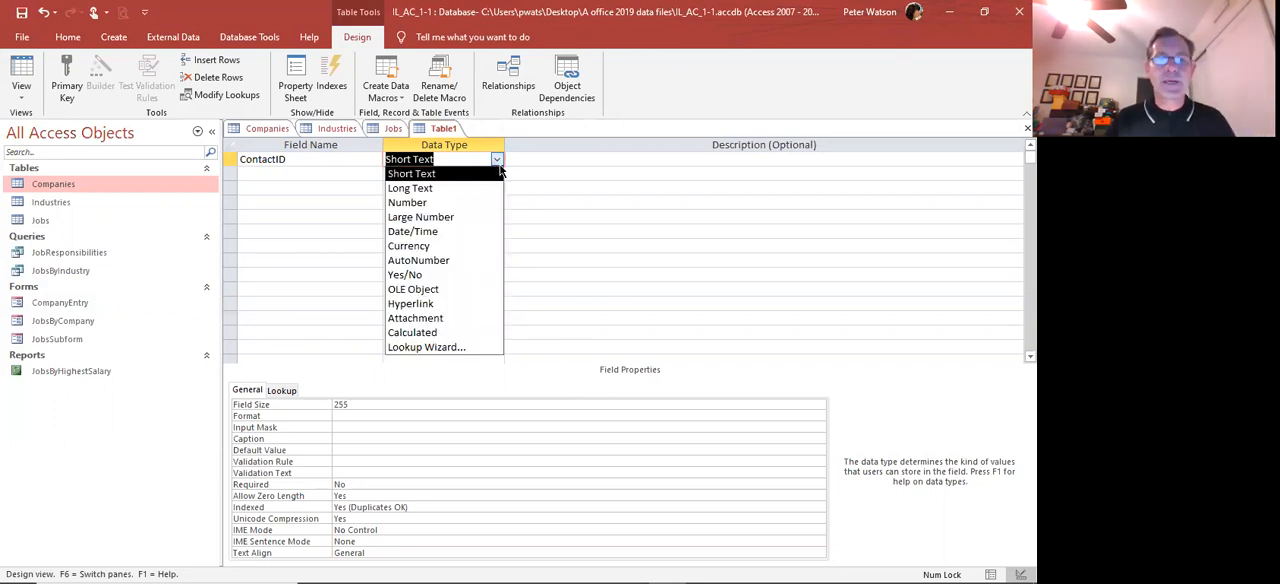
left_click(449, 259)
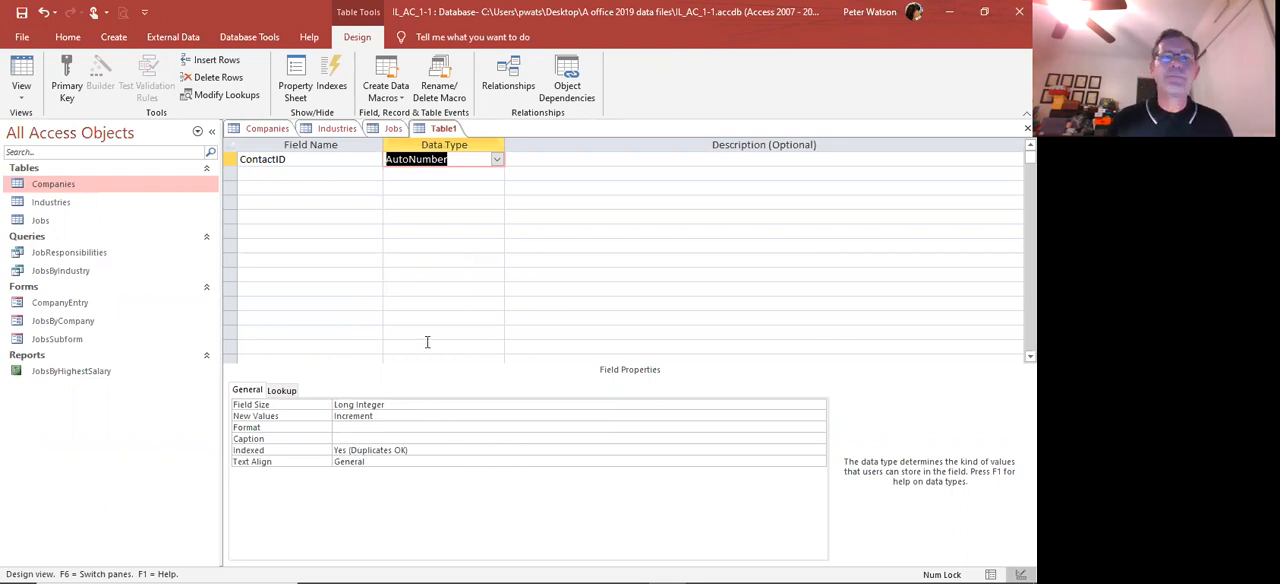
key("Tab")
key("Tab")
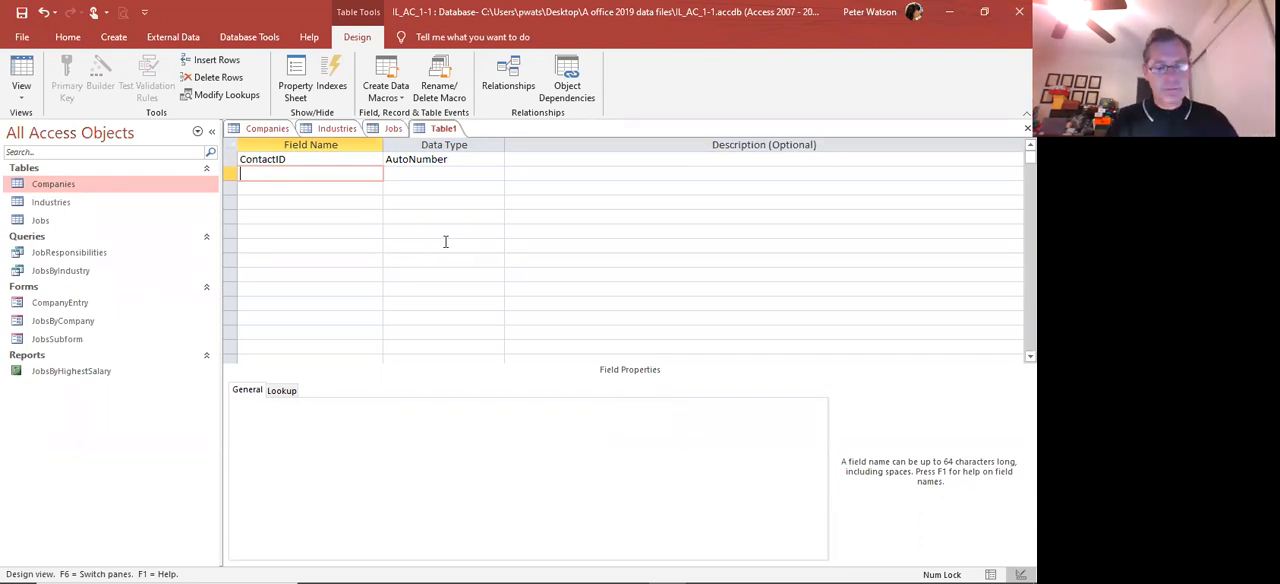
Add a ContactFirst field with the Short Text data type below ContactID
type("Co")
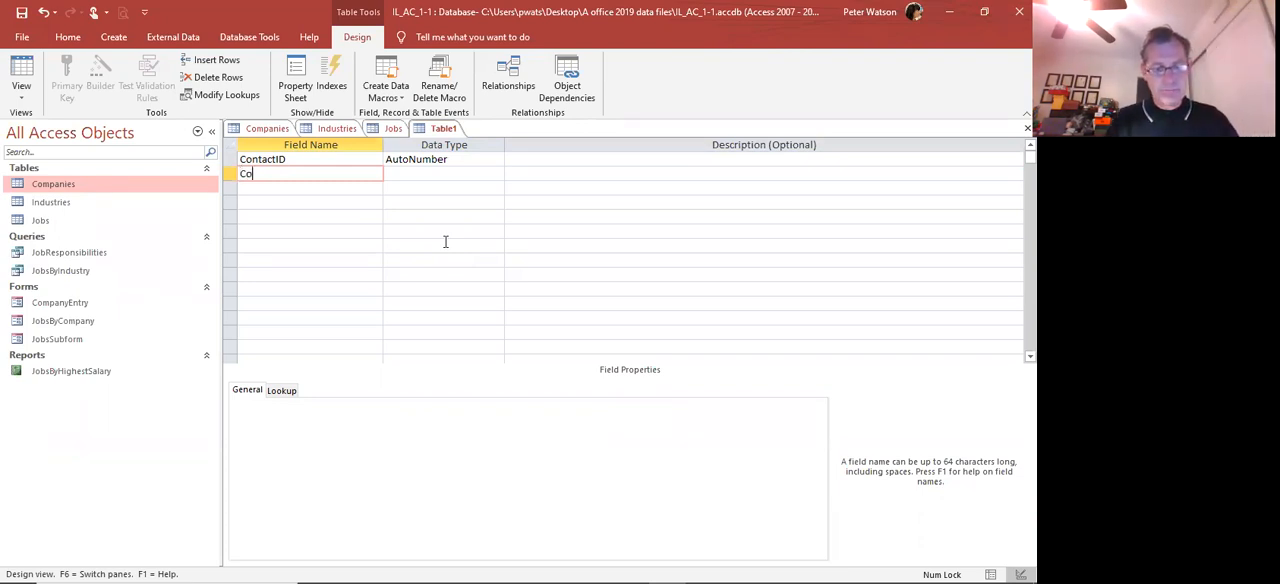
type("ntact")
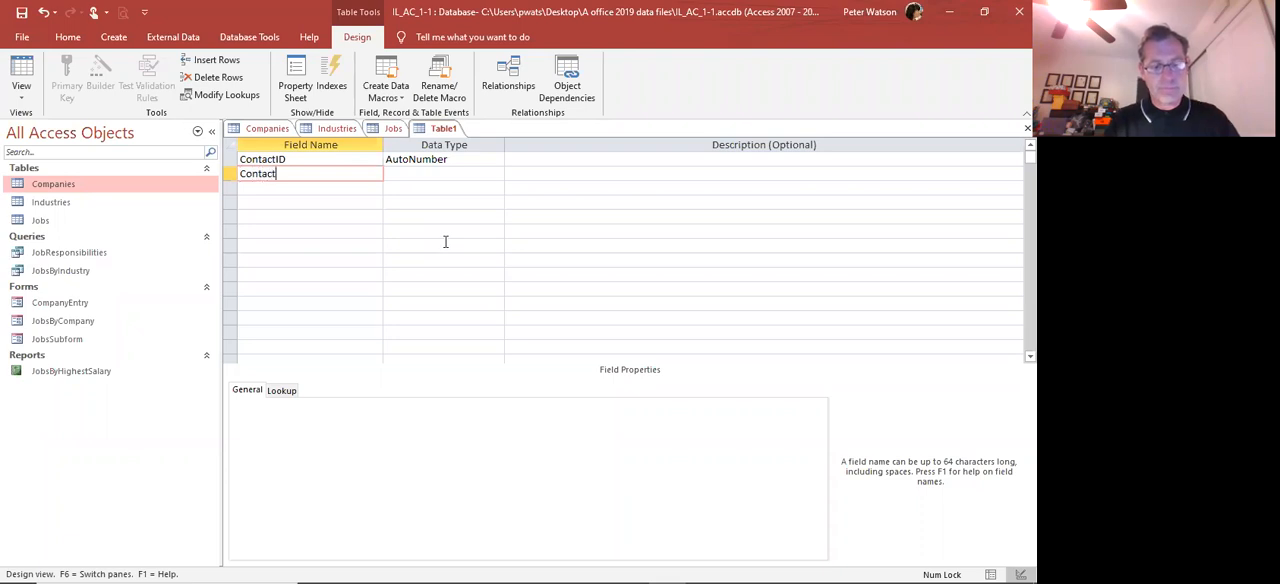
type("First")
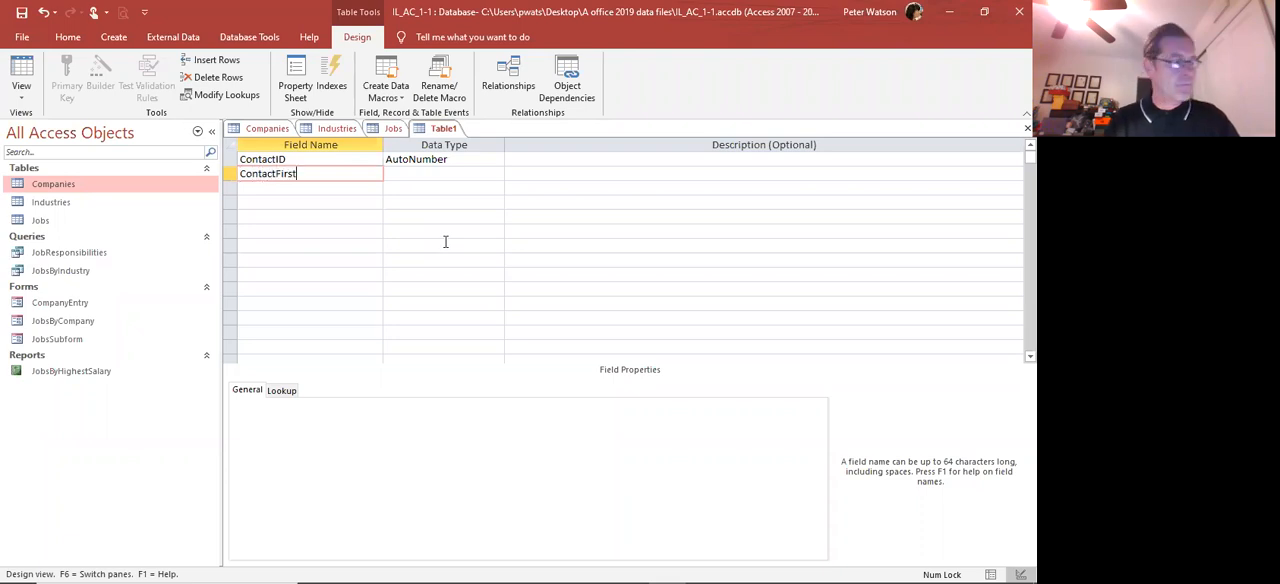
key("Tab")
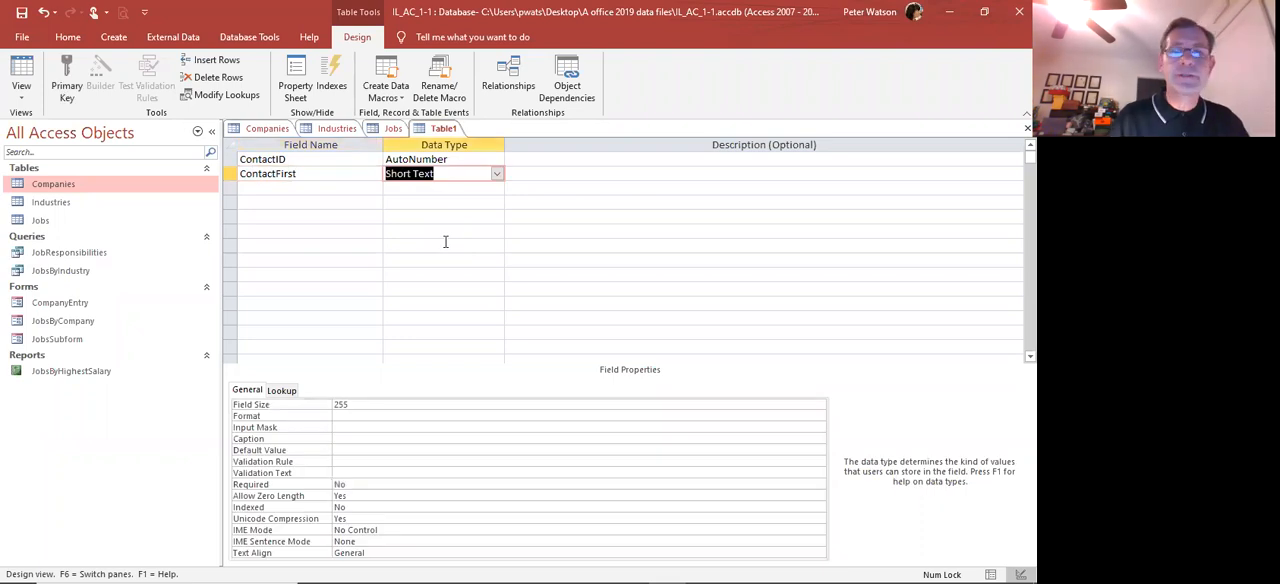
key("Tab")
key("Tab")
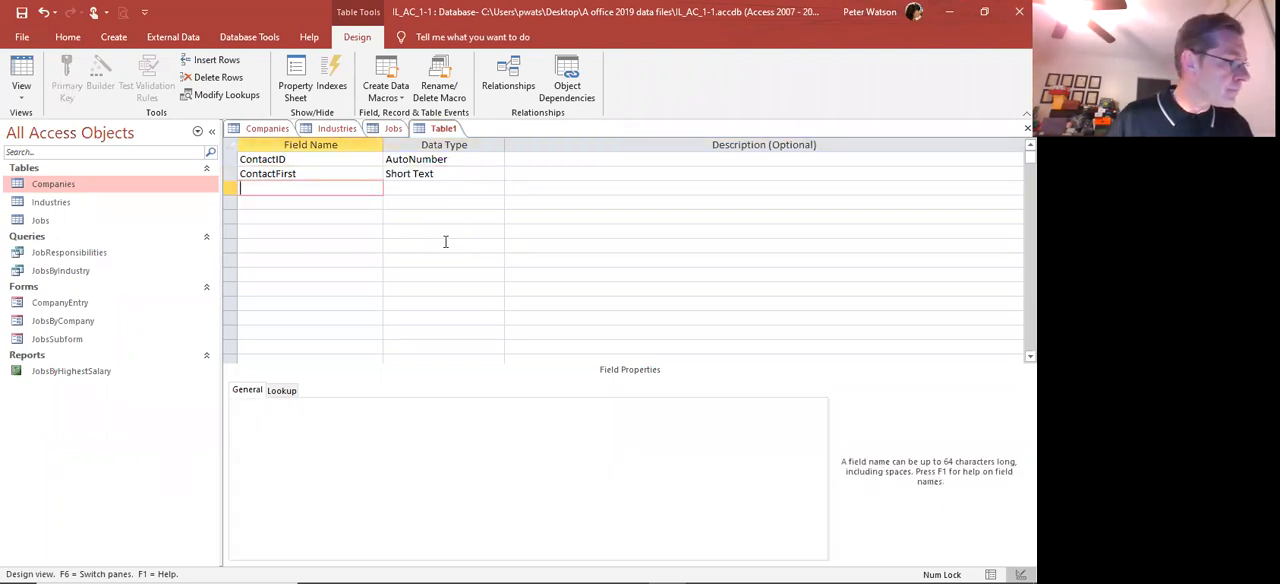
Add a ContactLast field with the Short Text data type below ContactFirst
type("Contac")
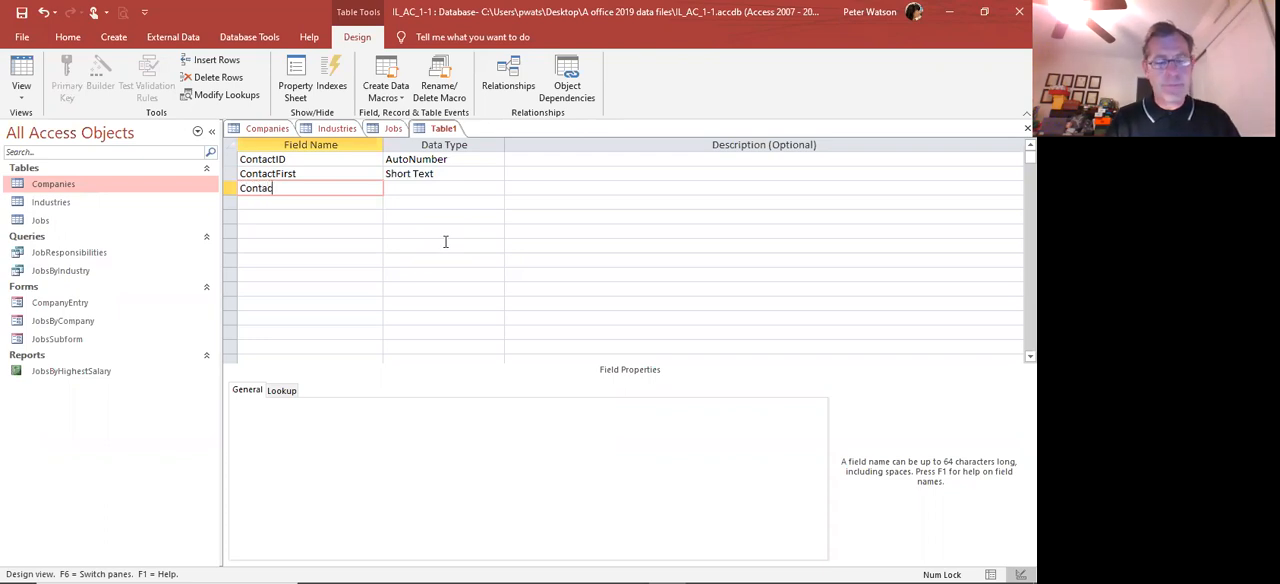
type("tLast")
key("Tab")
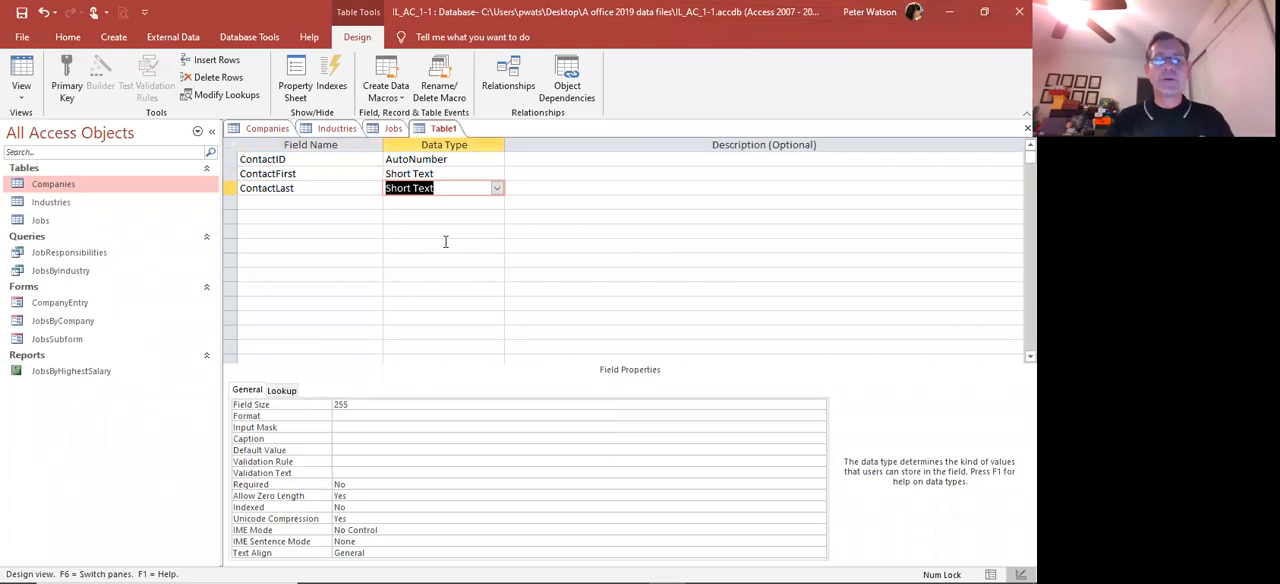
Examine the Input Mask, Default Value, Required and Allow Zero Length properties of the ContactLast field
left_click(354, 427)
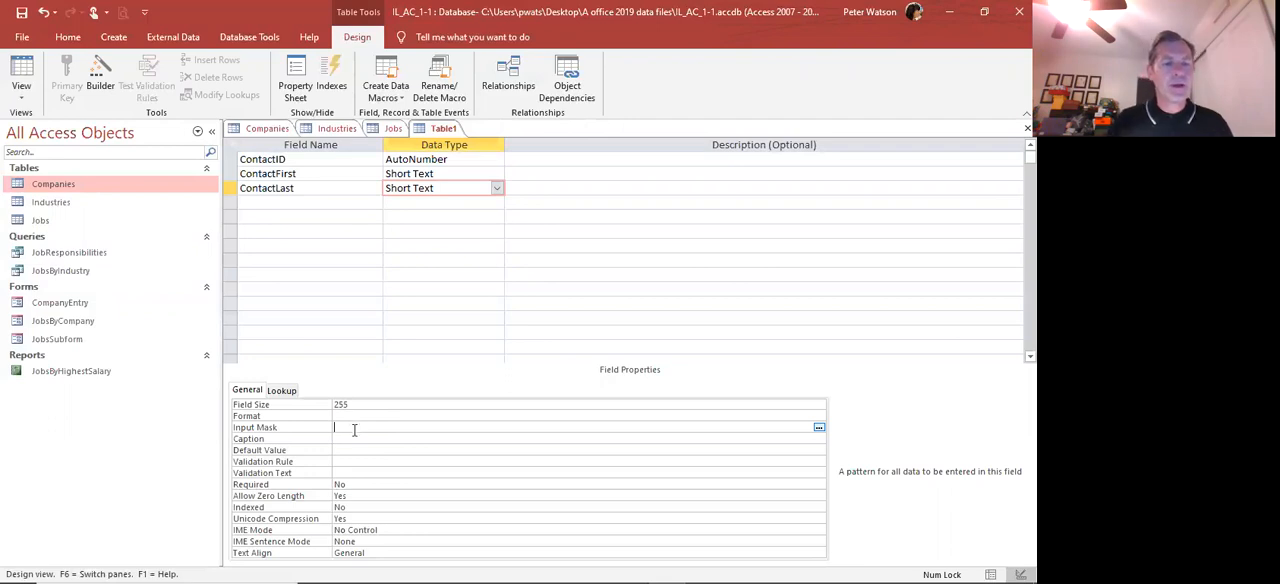
left_click(368, 459)
left_click(363, 450)
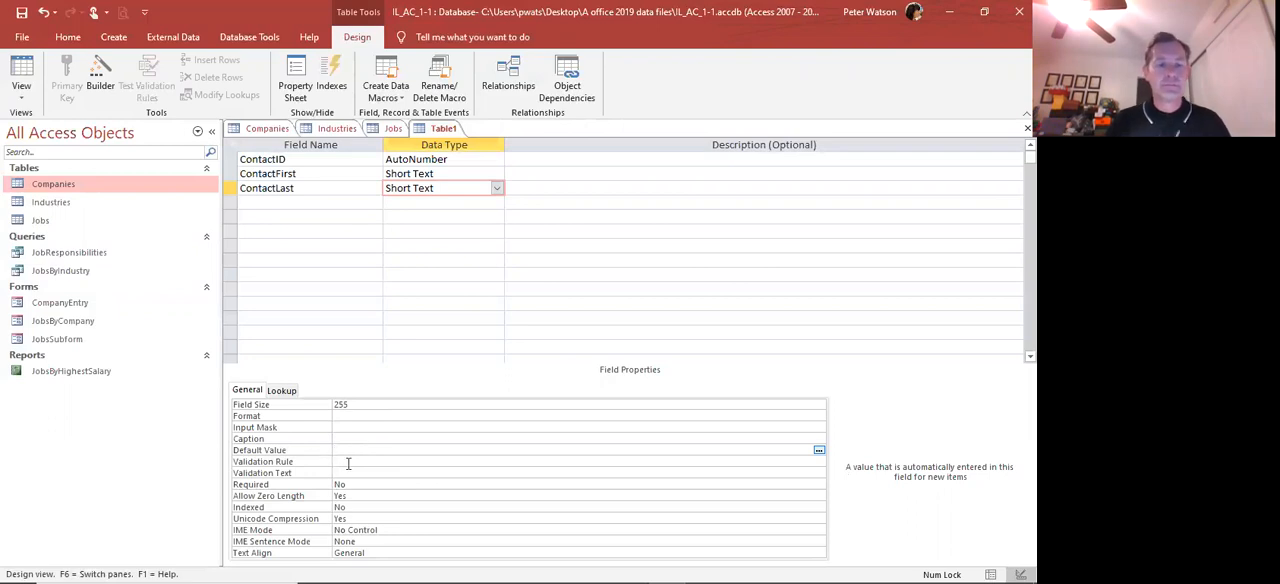
left_click(351, 485)
key("Down")
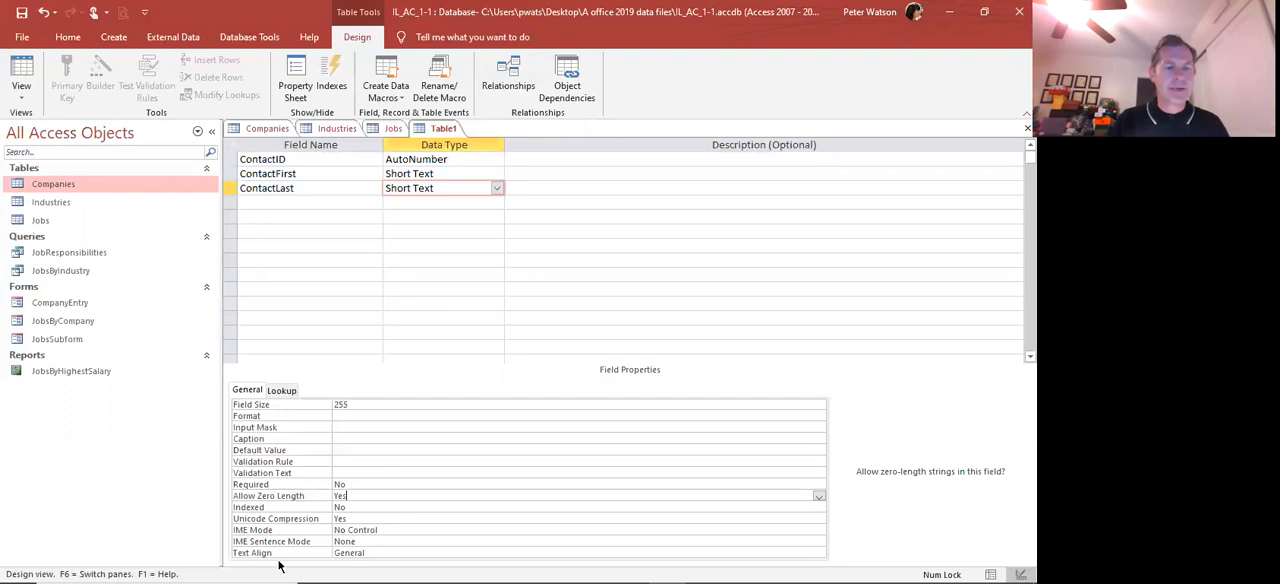
Add a ContactPhone field with the Short Text data type below ContactLast
left_click(279, 203)
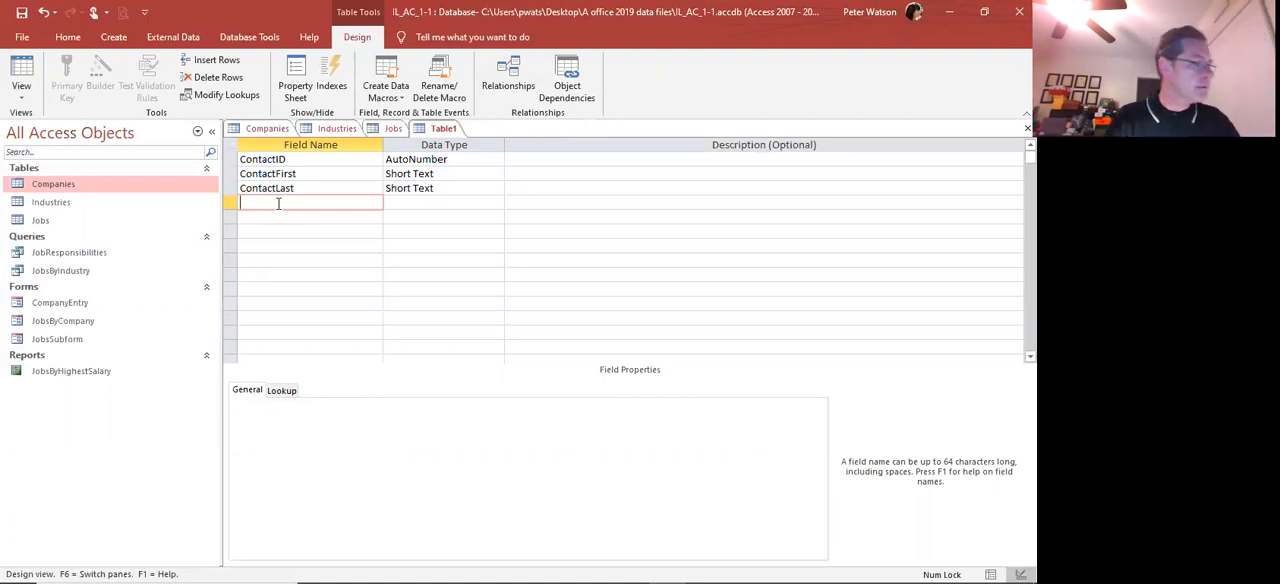
type("XContactPhone")
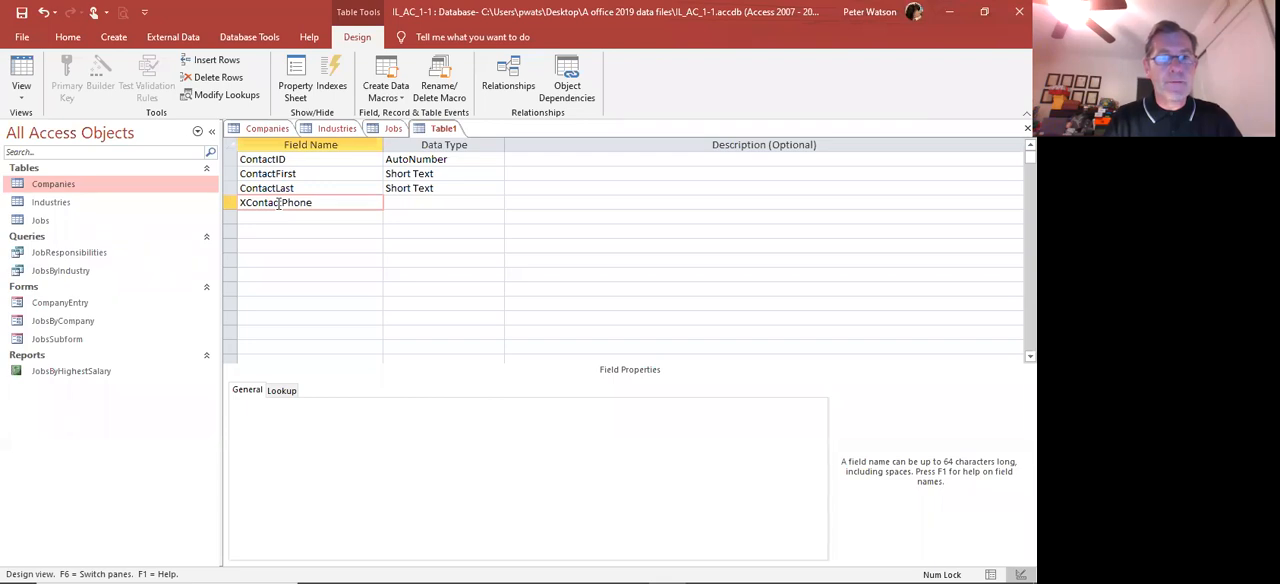
key("Left")
key("Left")
key("Left")
key("Left")
key("Left")
key("Left")
key("Left")
key("Left")
key("Left")
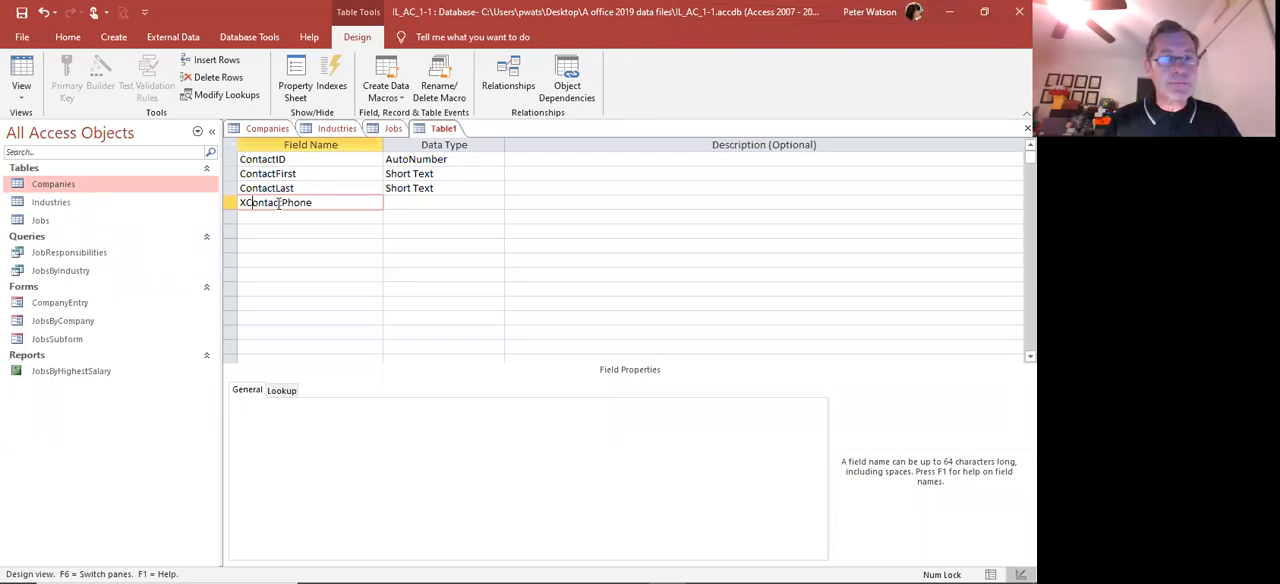
key("BackSpace")
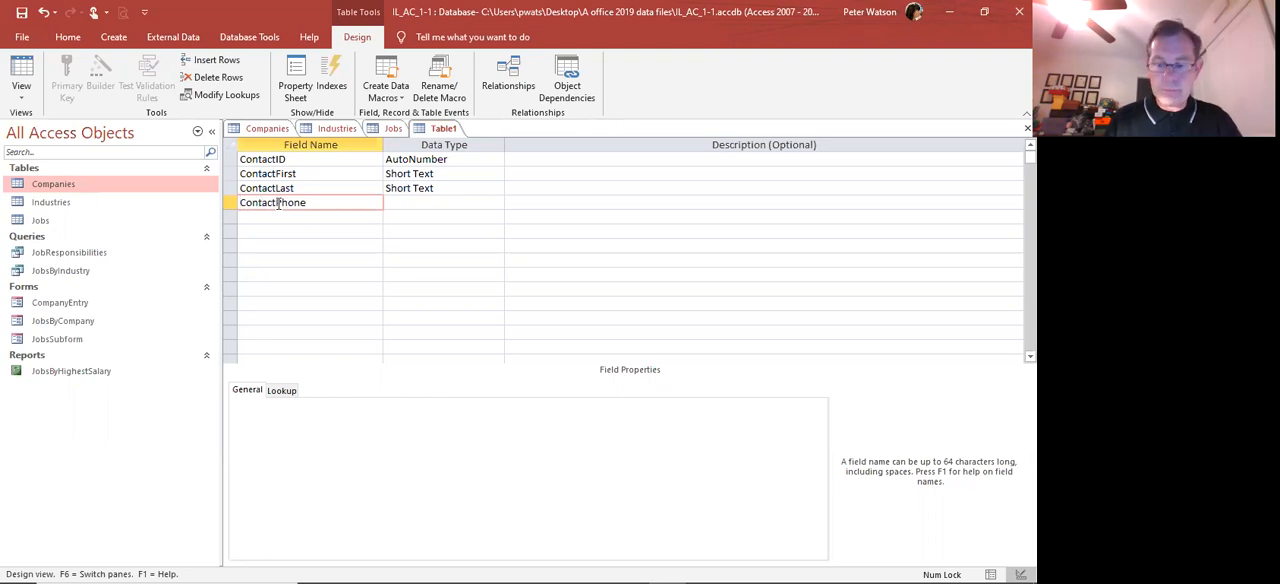
key("Tab")
key("Tab")
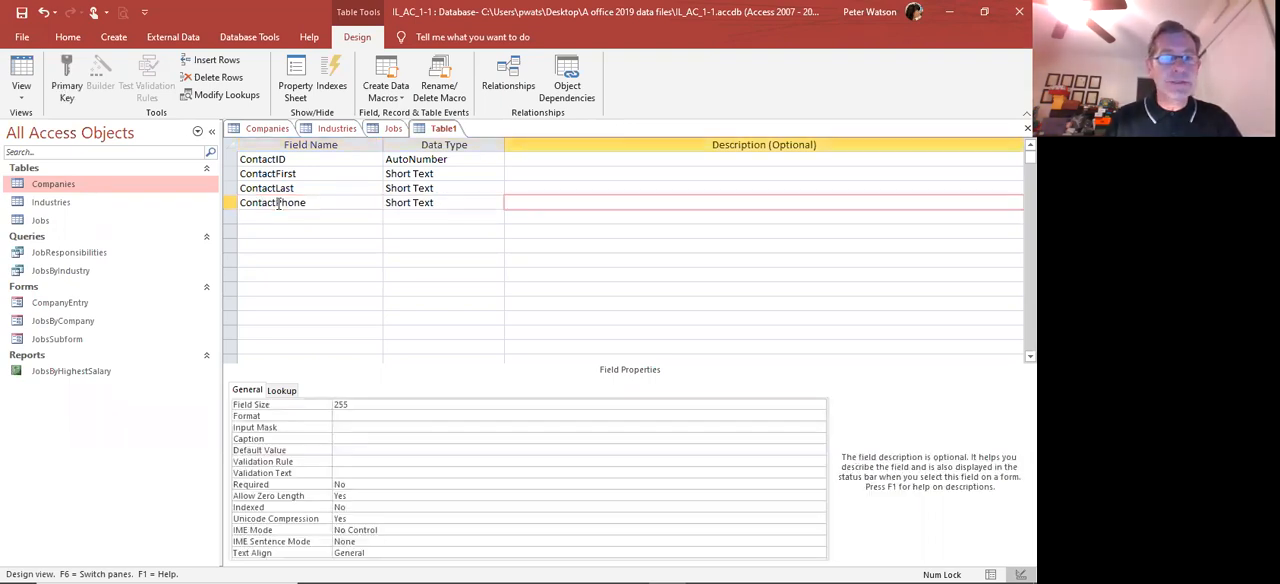
key("Tab")
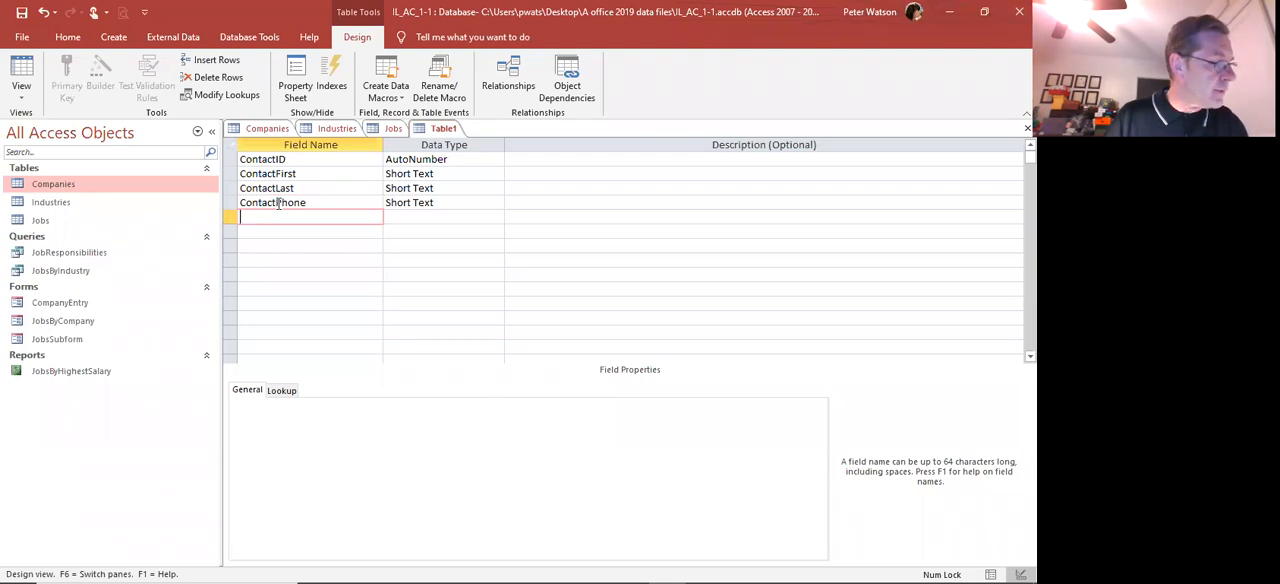
Add a ContactEmail field with the Hyperlink data type below ContactPhone
type("Con")
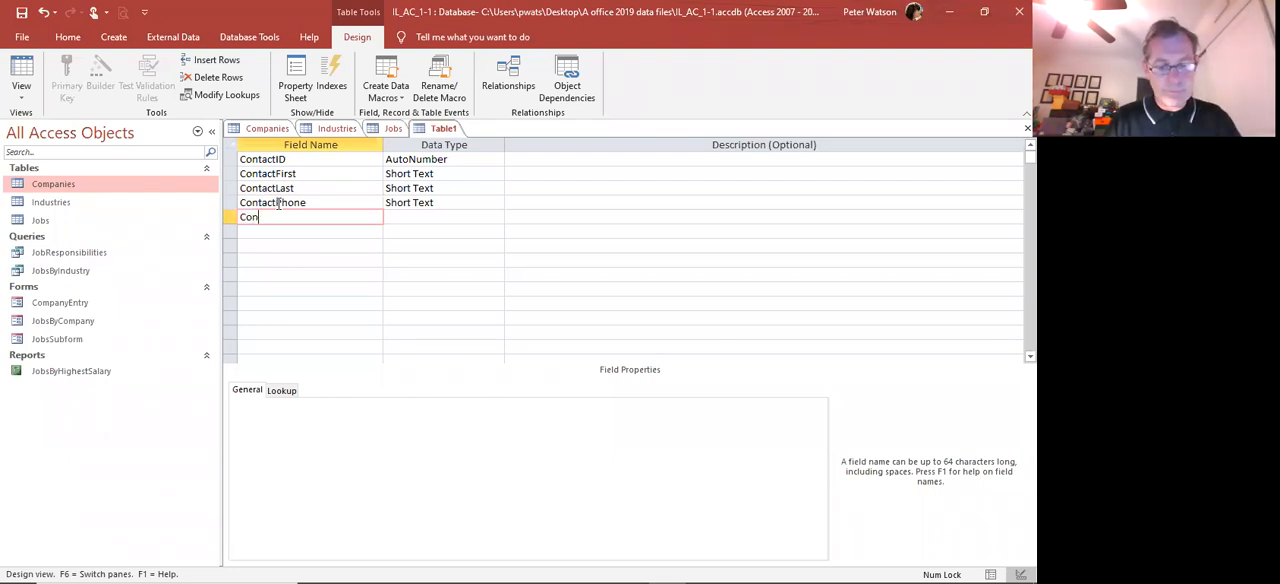
type("tact")
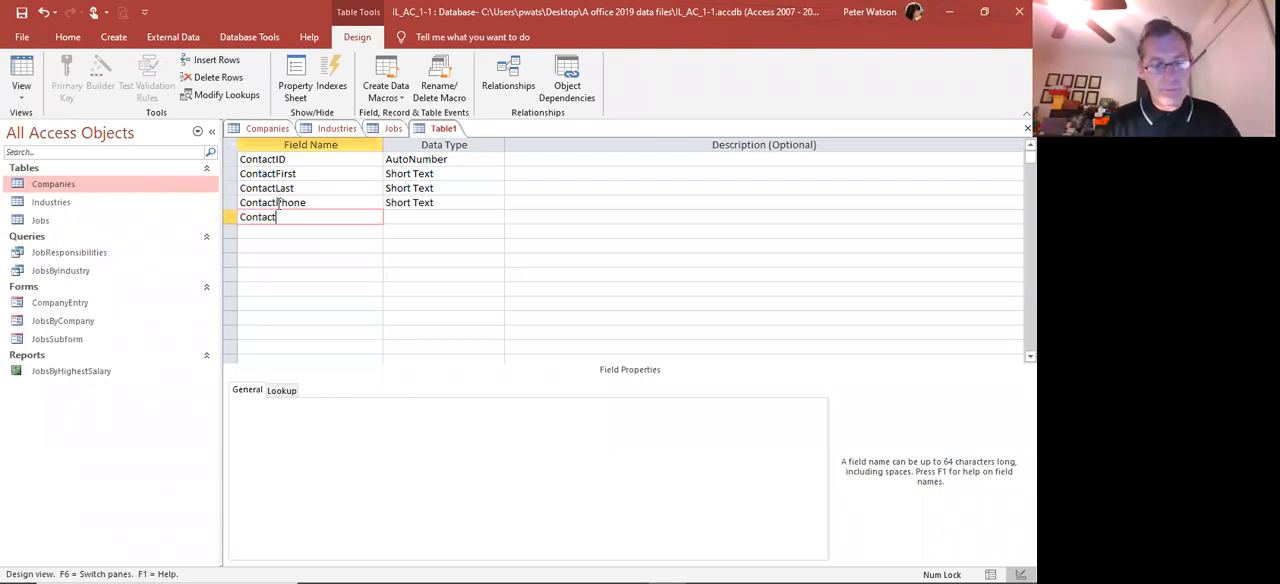
type("Email")
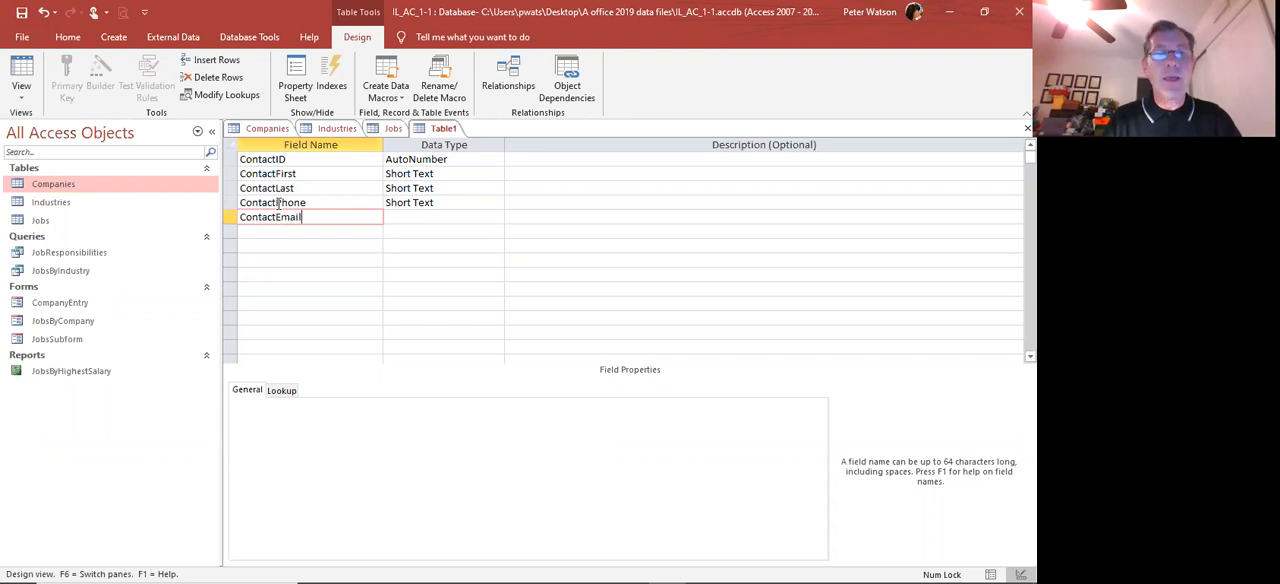
key("Tab")
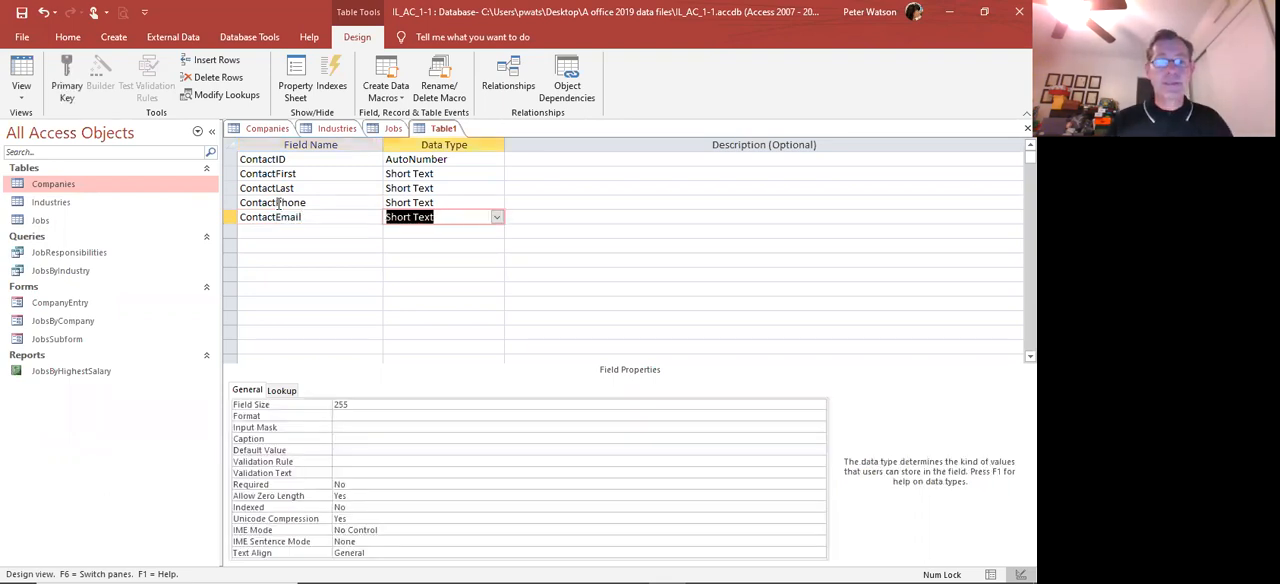
left_click(497, 217)
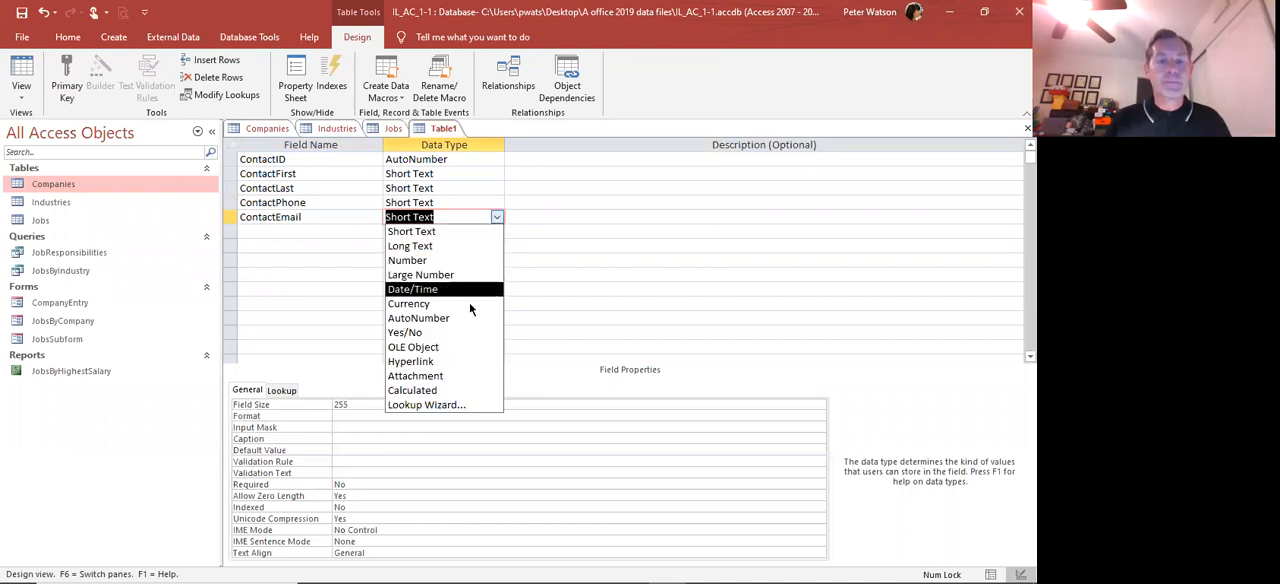
left_click(464, 362)
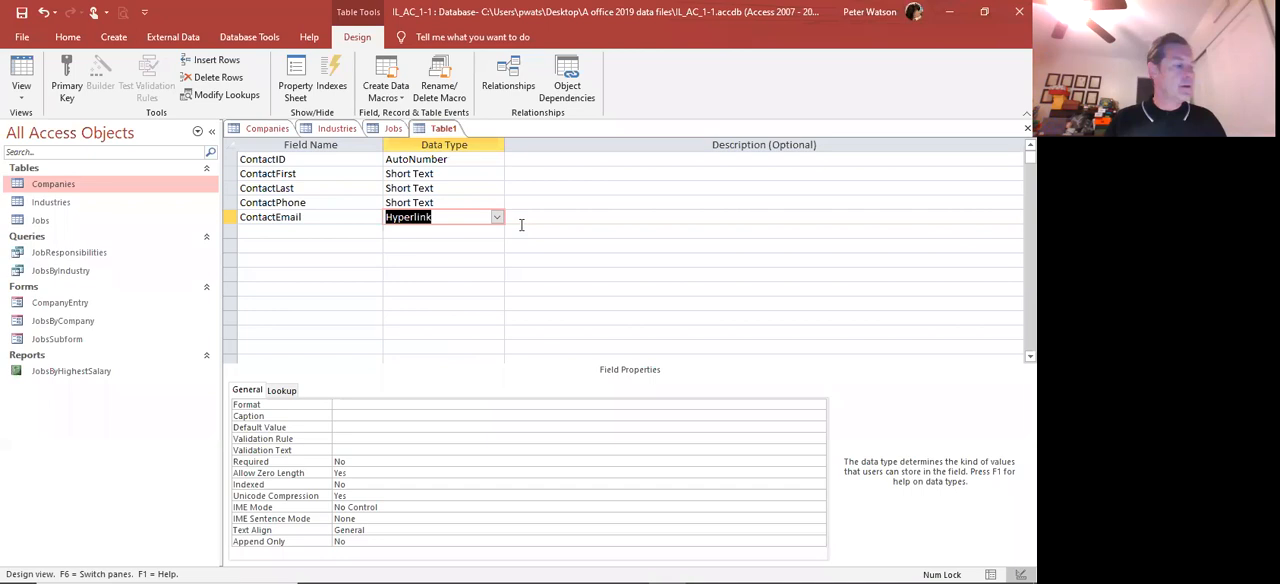
key("Return")
key("Return")
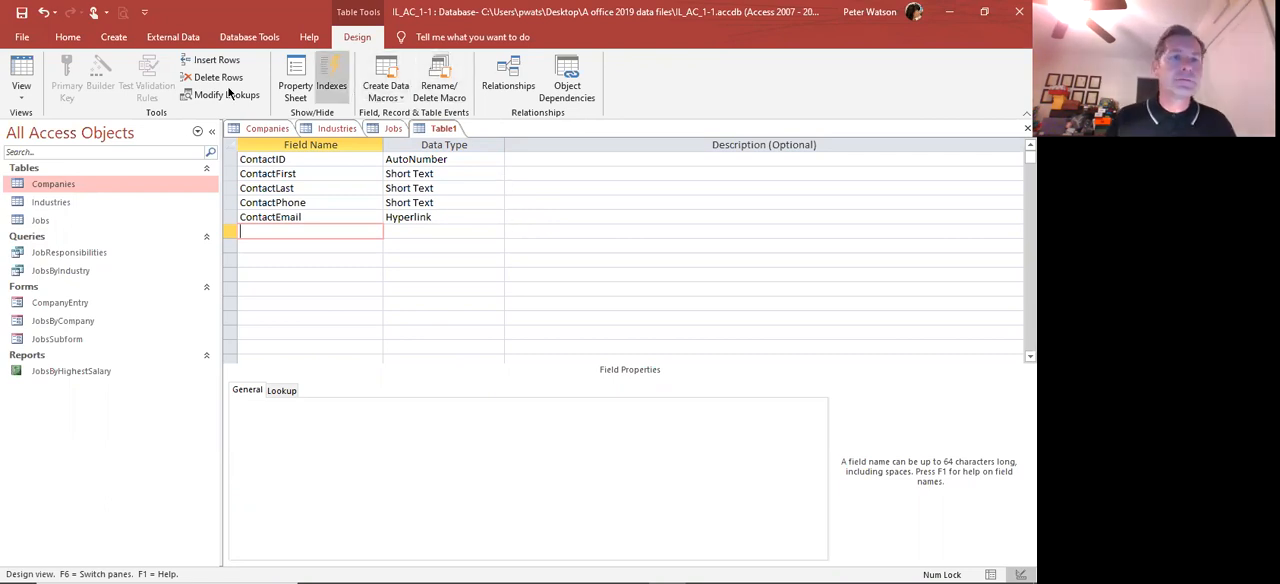
Switch the new table to Datasheet view, saving it as Contacts without creating a primary key
left_click(25, 98)
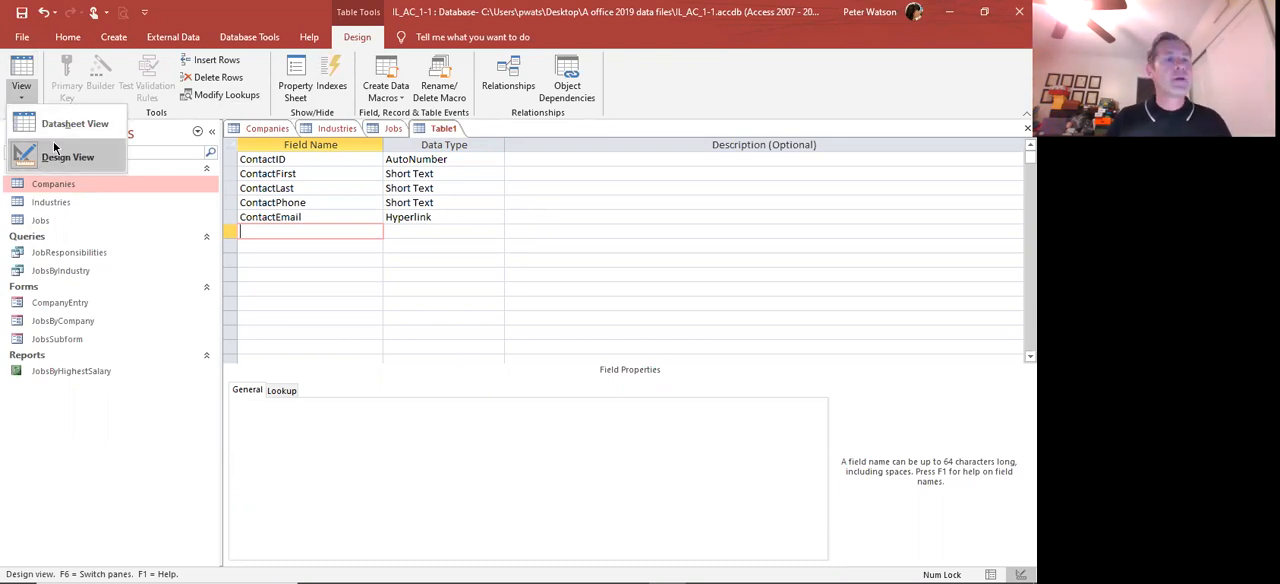
left_click(55, 125)
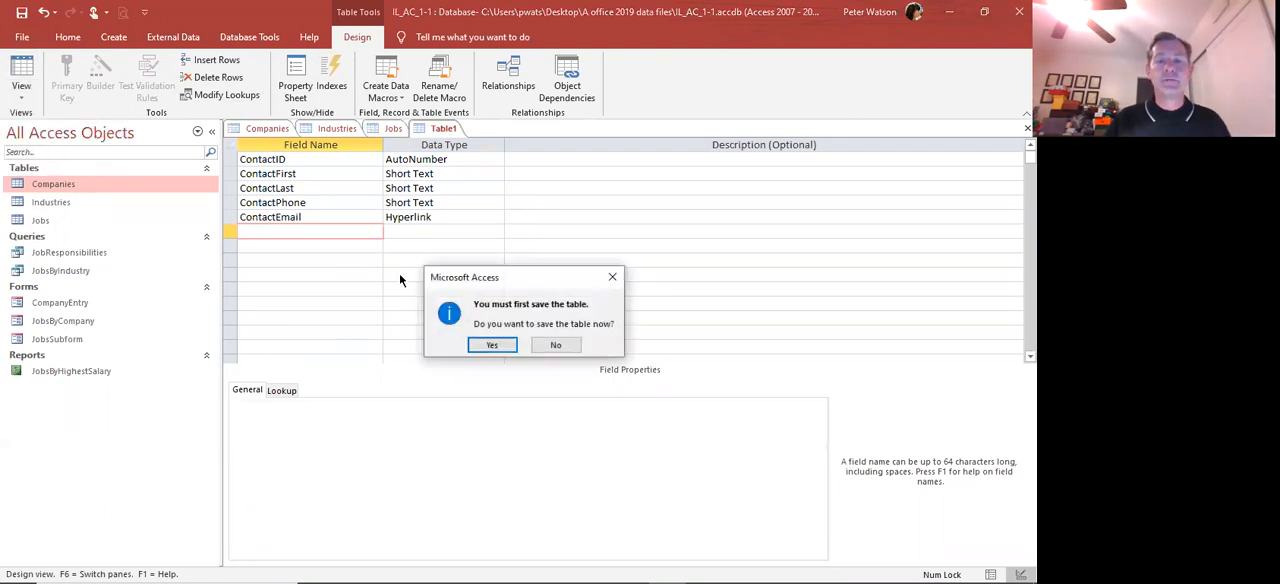
left_click(492, 345)
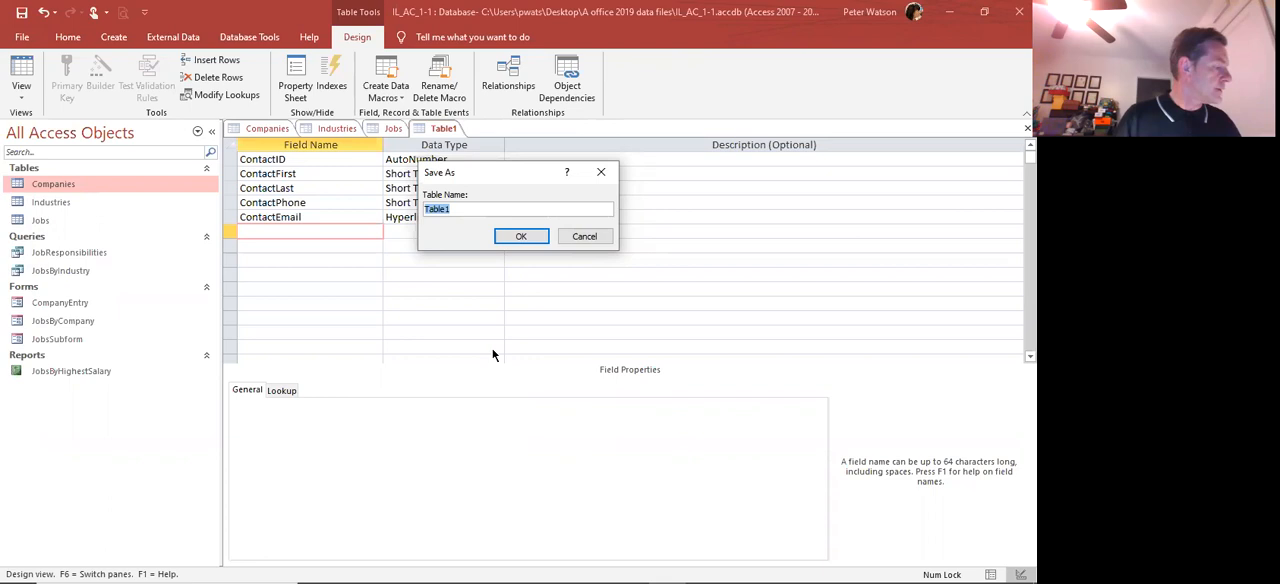
type("Contacts")
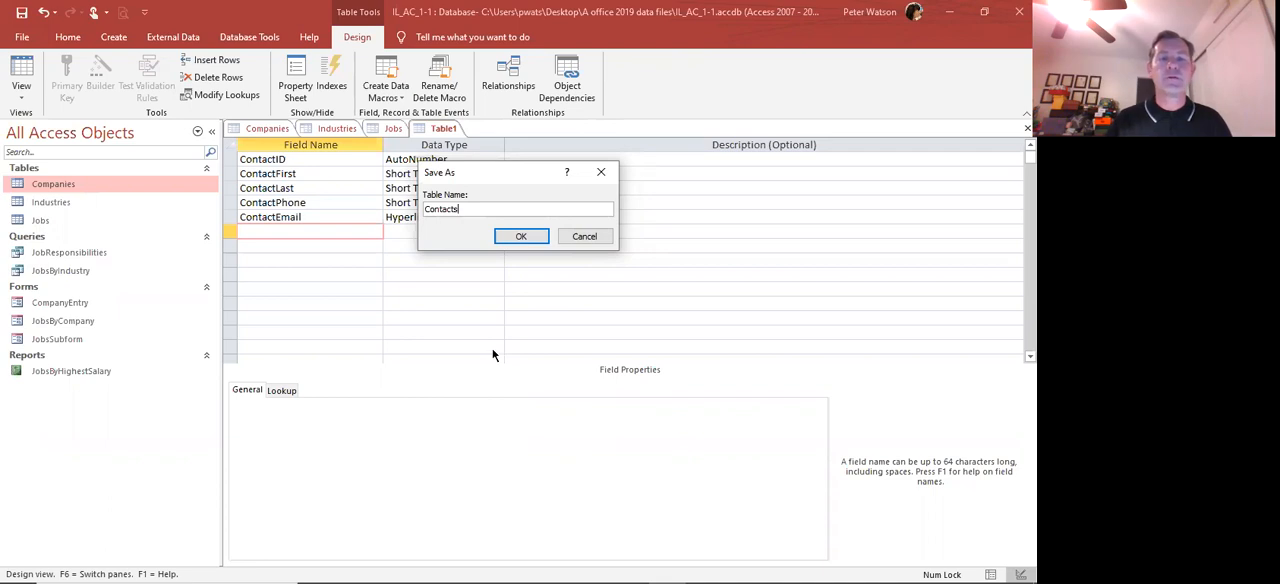
left_click(505, 240)
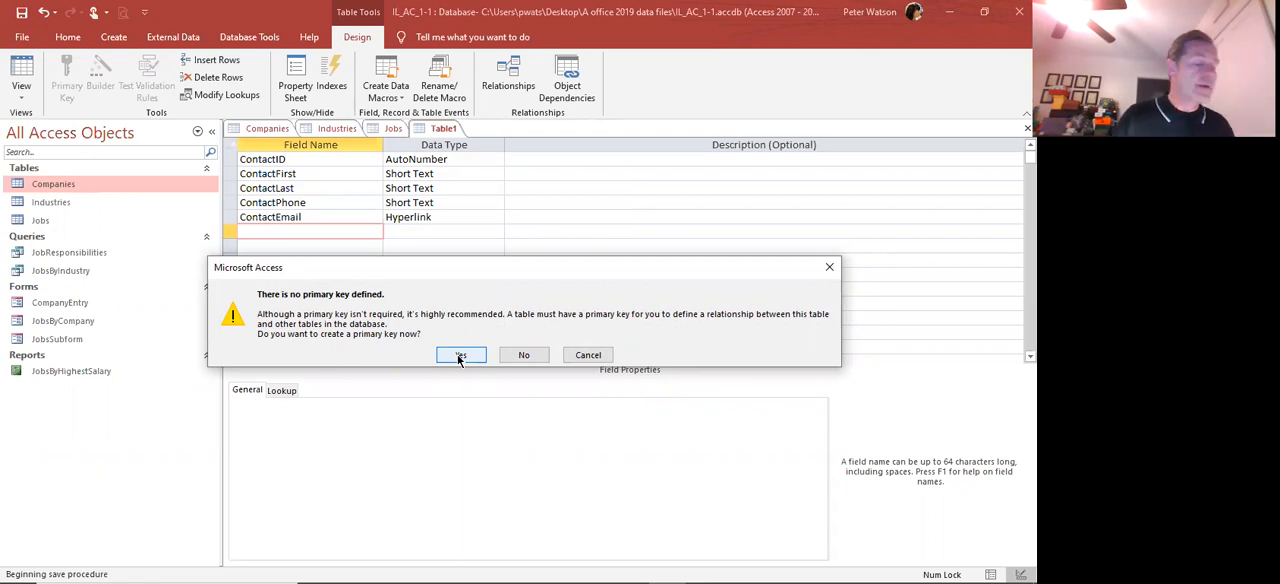
left_click(517, 355)
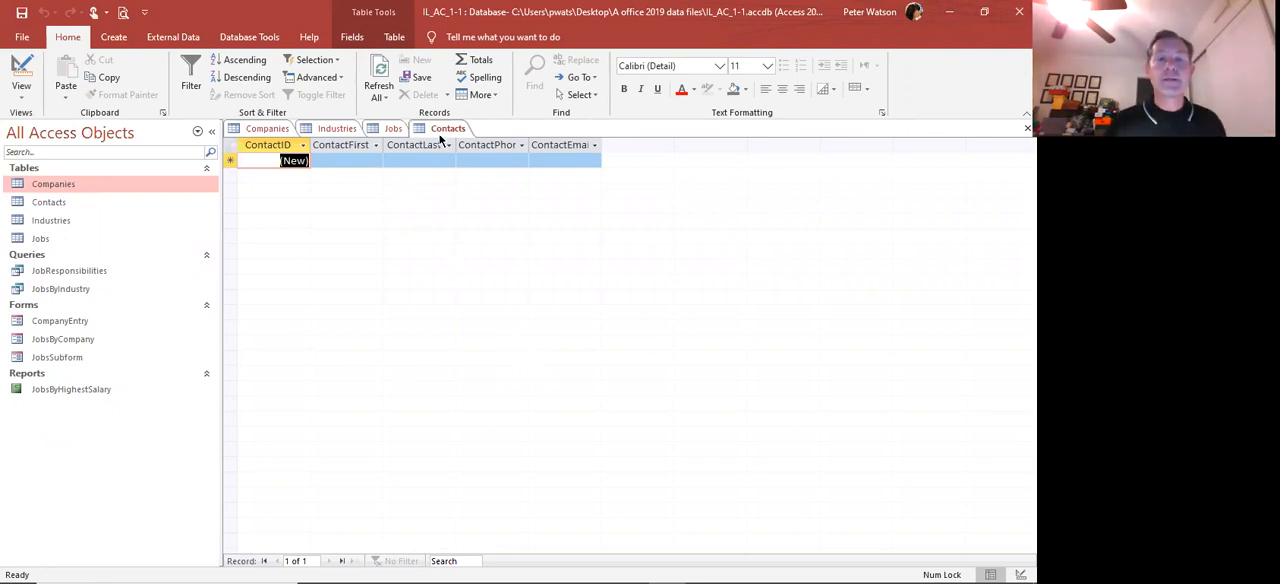
Widen the ContactFirst, ContactLast, ContactPhone and ContactEmail columns to fit their headings
left_click(34, 184)
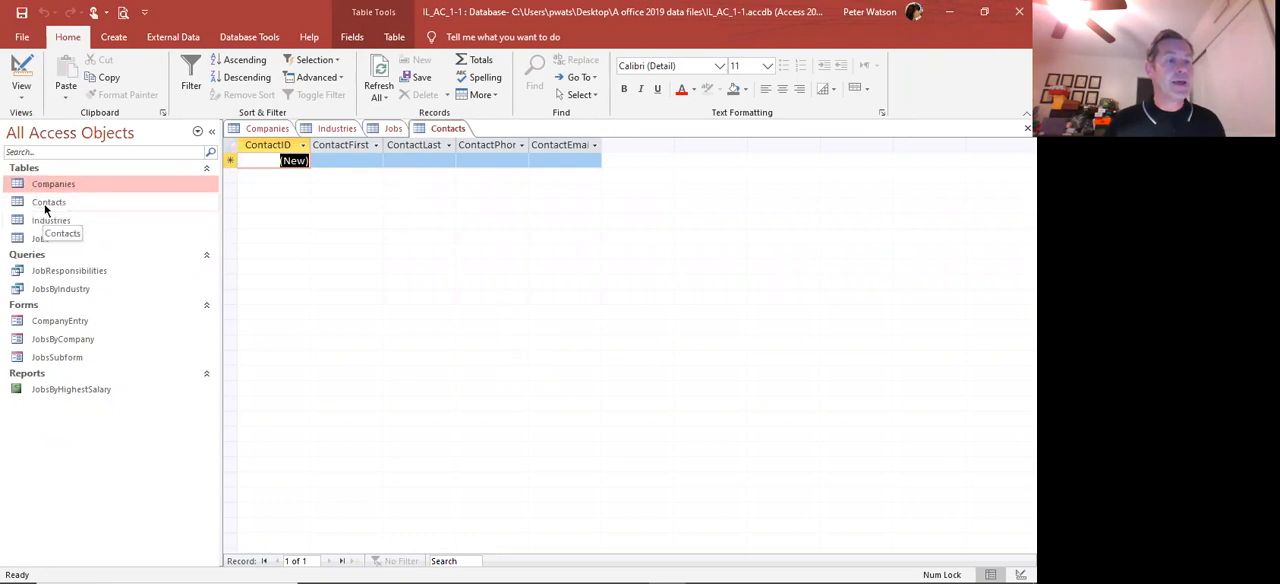
double_click(384, 145)
double_click(459, 145)
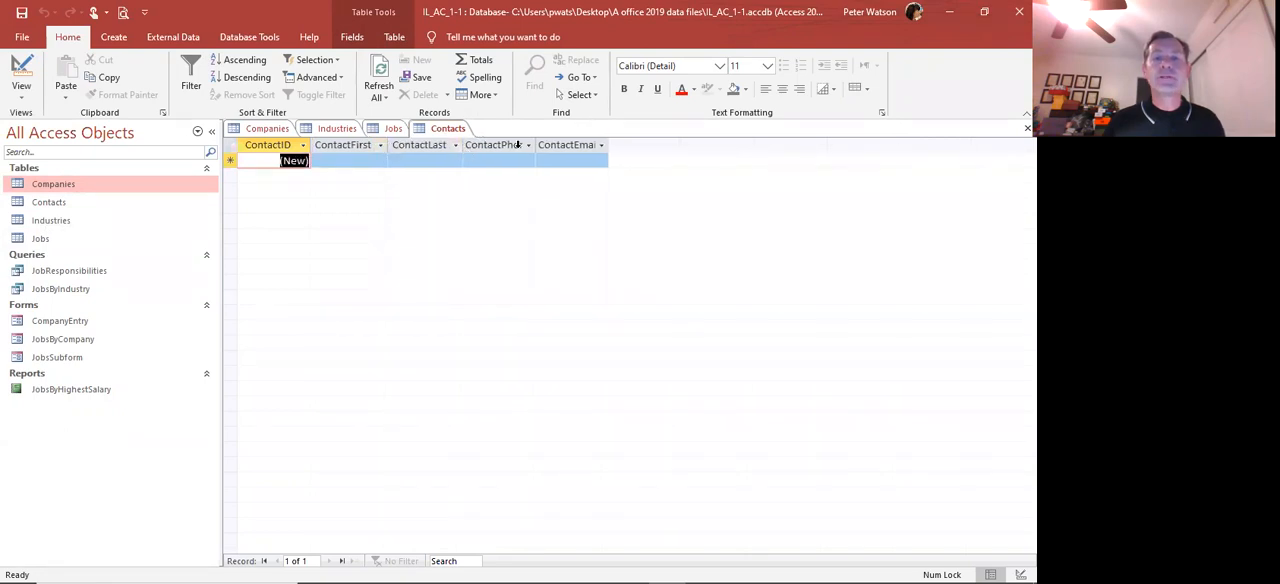
double_click(537, 145)
double_click(621, 144)
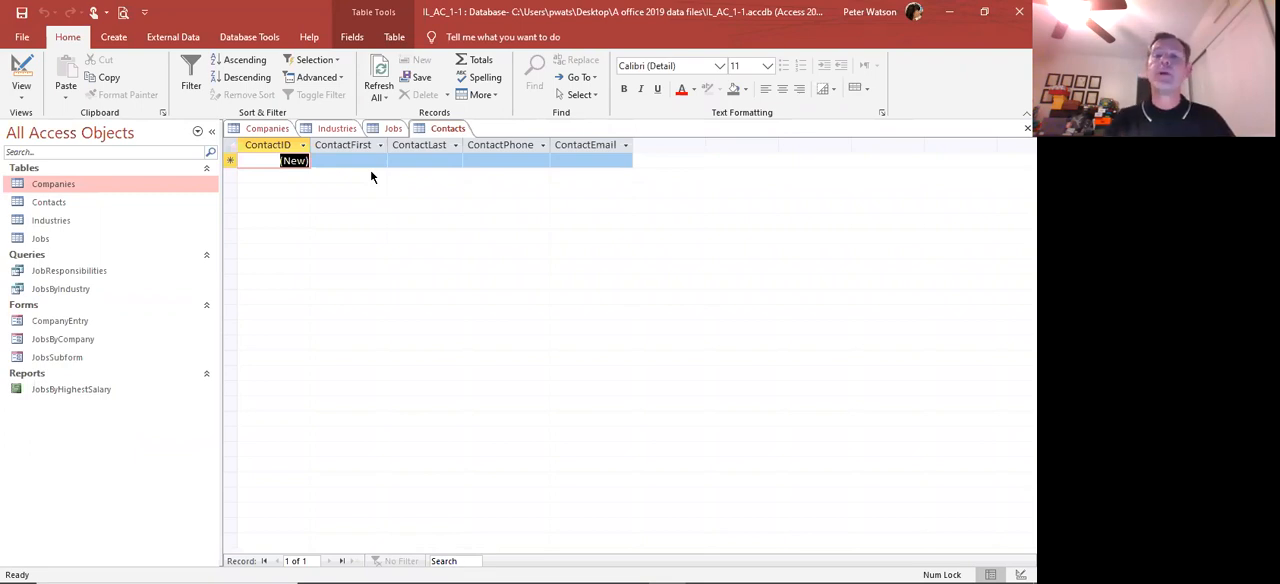
Enter the contact's first name and last name in the first record of the Contacts table
key("Tab")
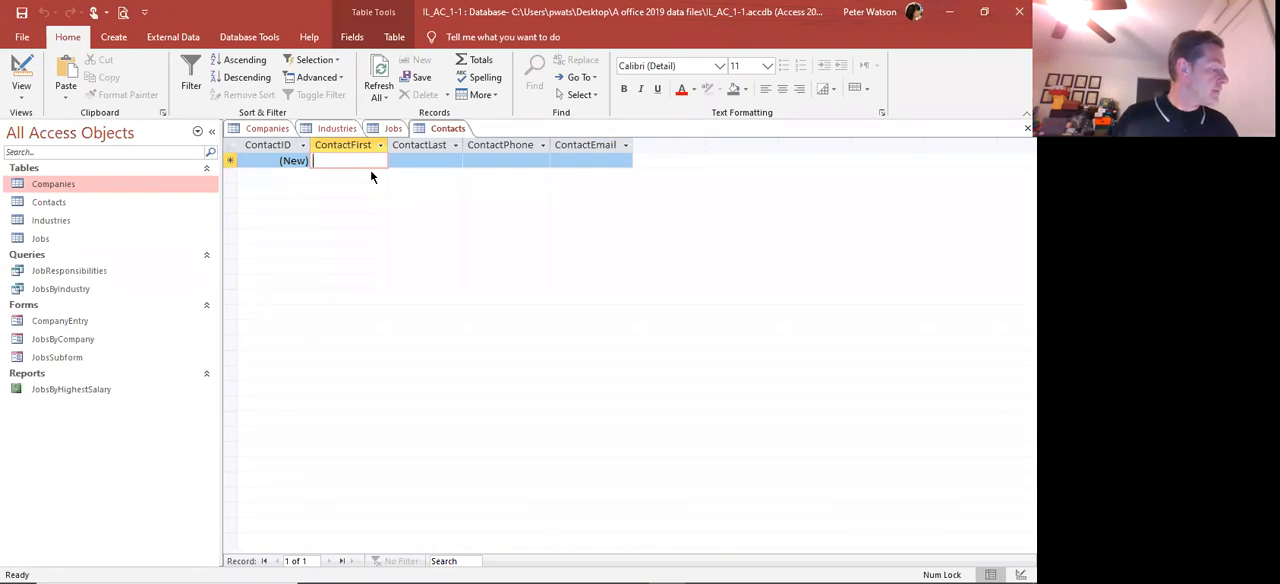
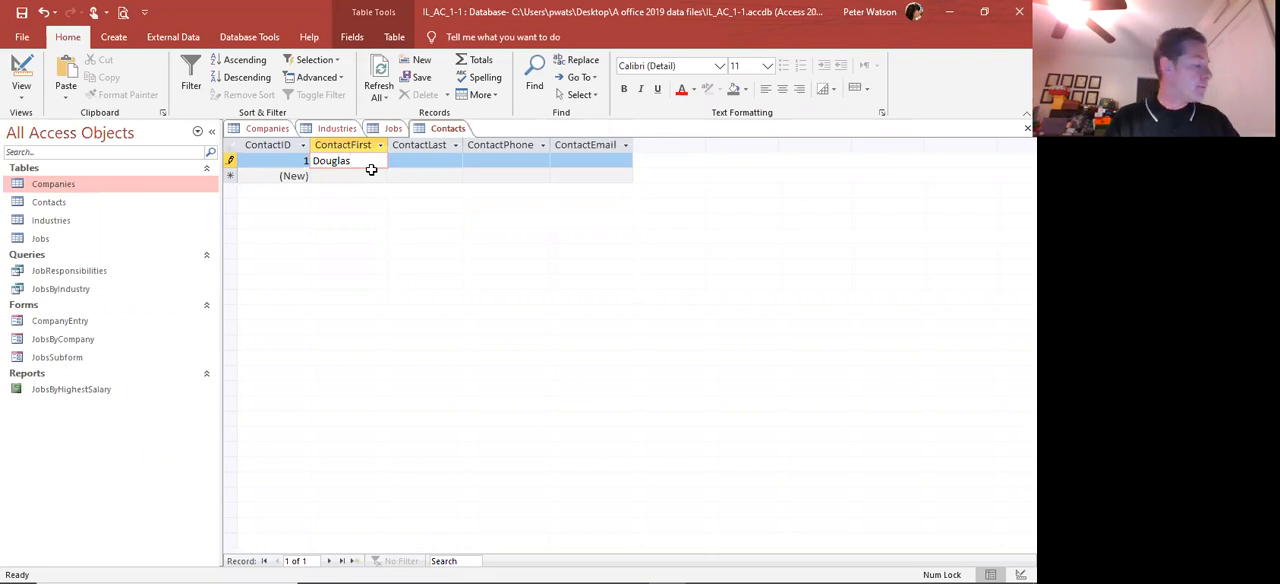
key("Tab")
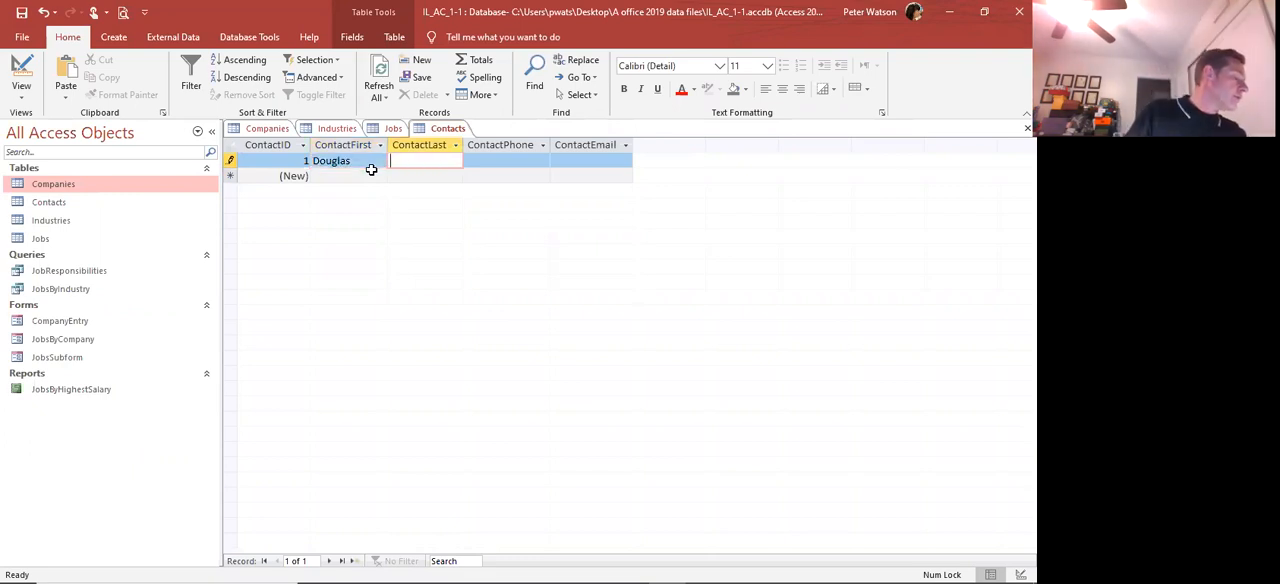
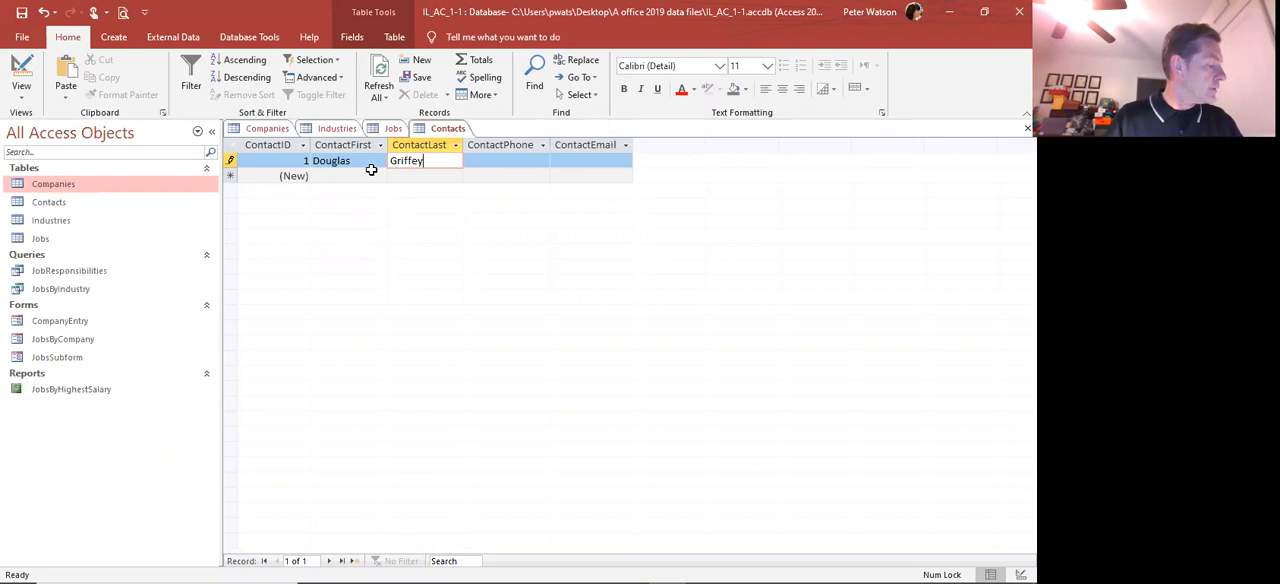
key("Tab")
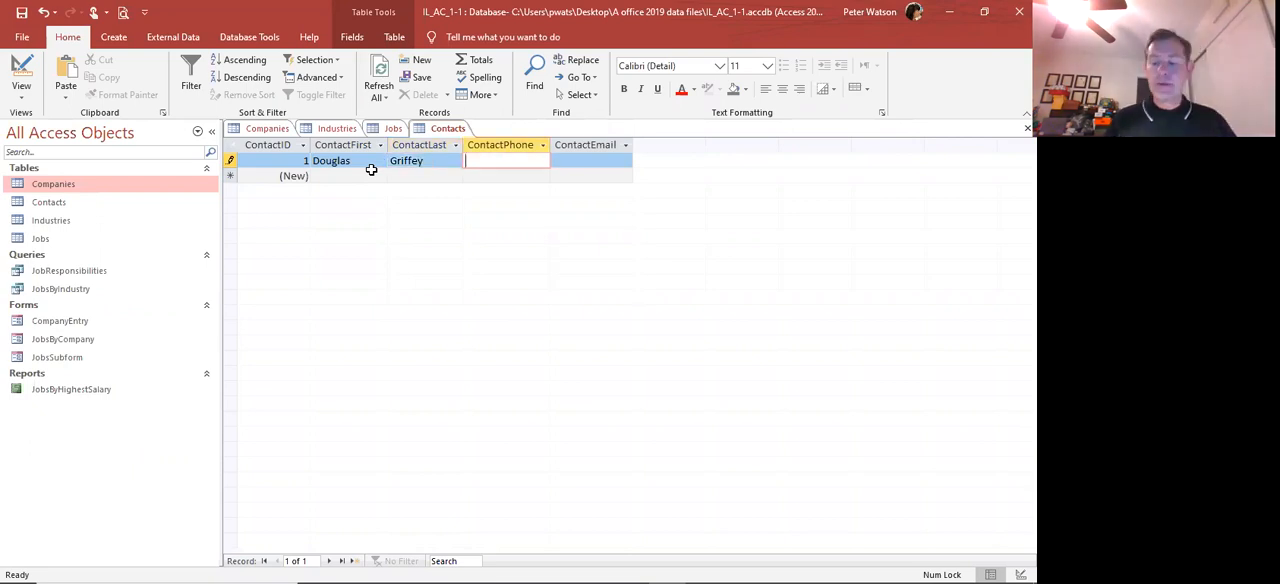
Enter the contact's phone number in the ContactPhone field of the first Contacts record
type("5")
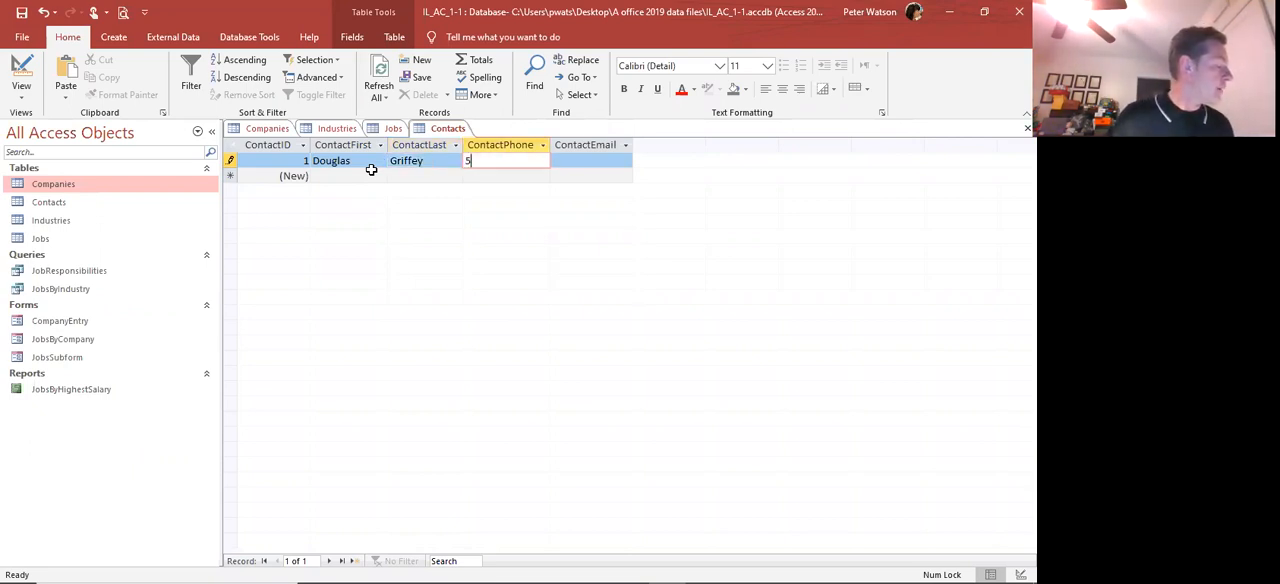
type("55444")
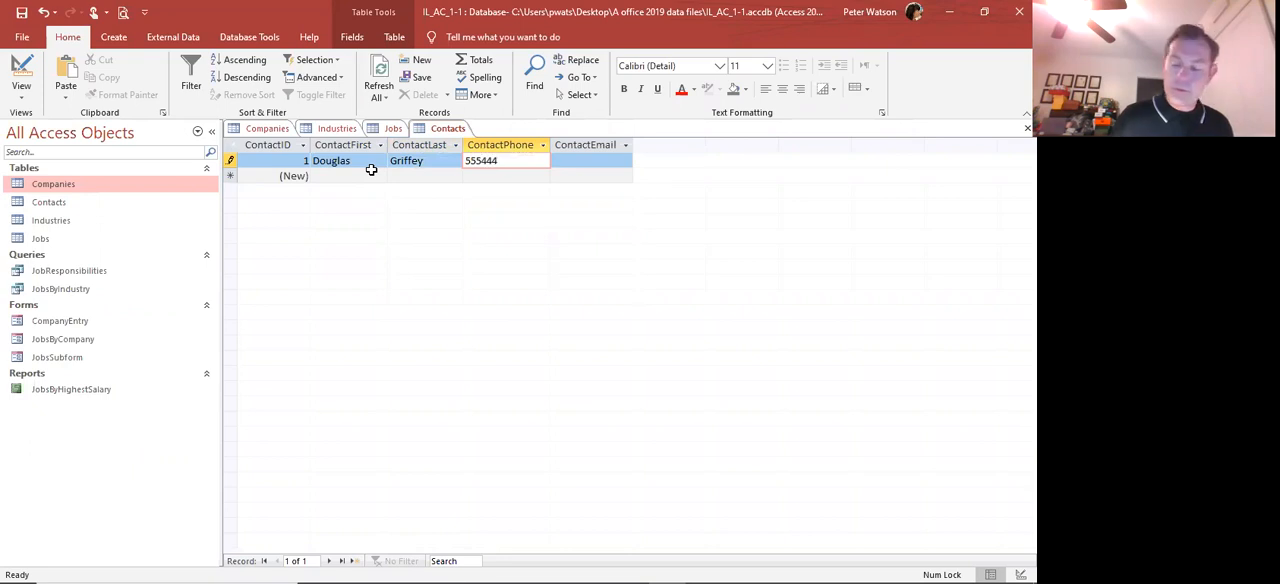
type("3333")
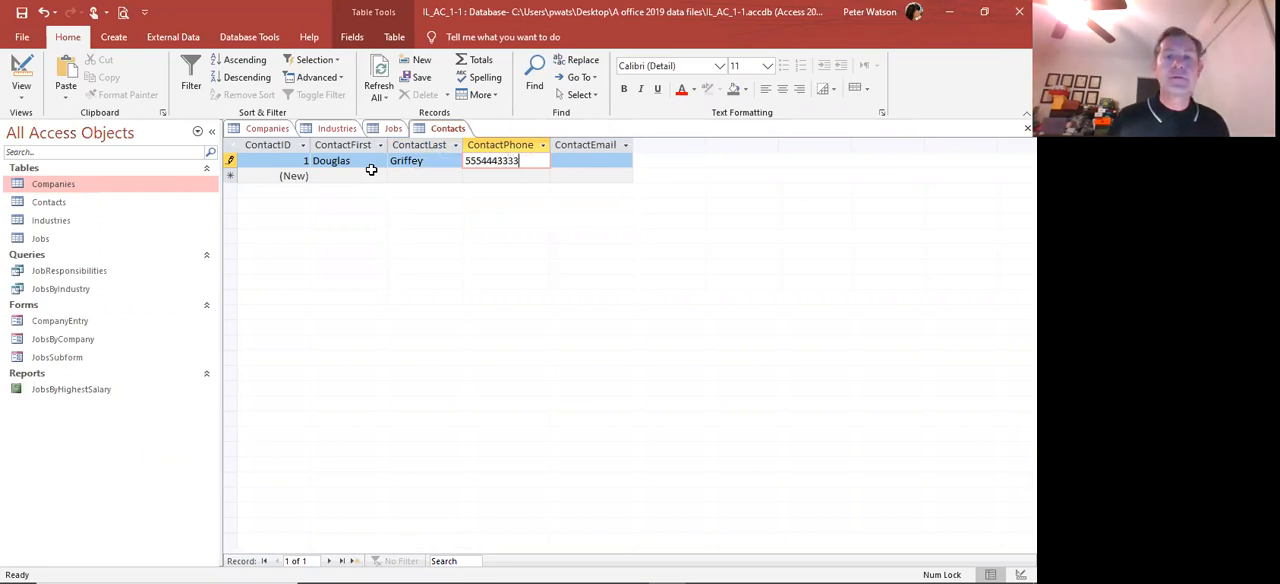
key("Tab")
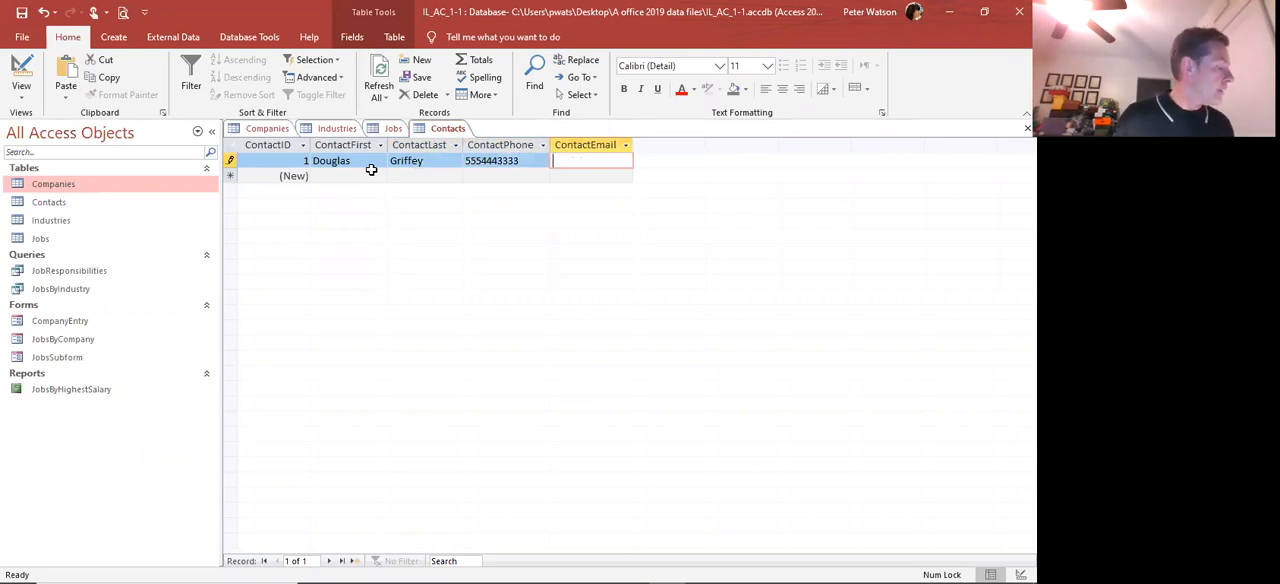
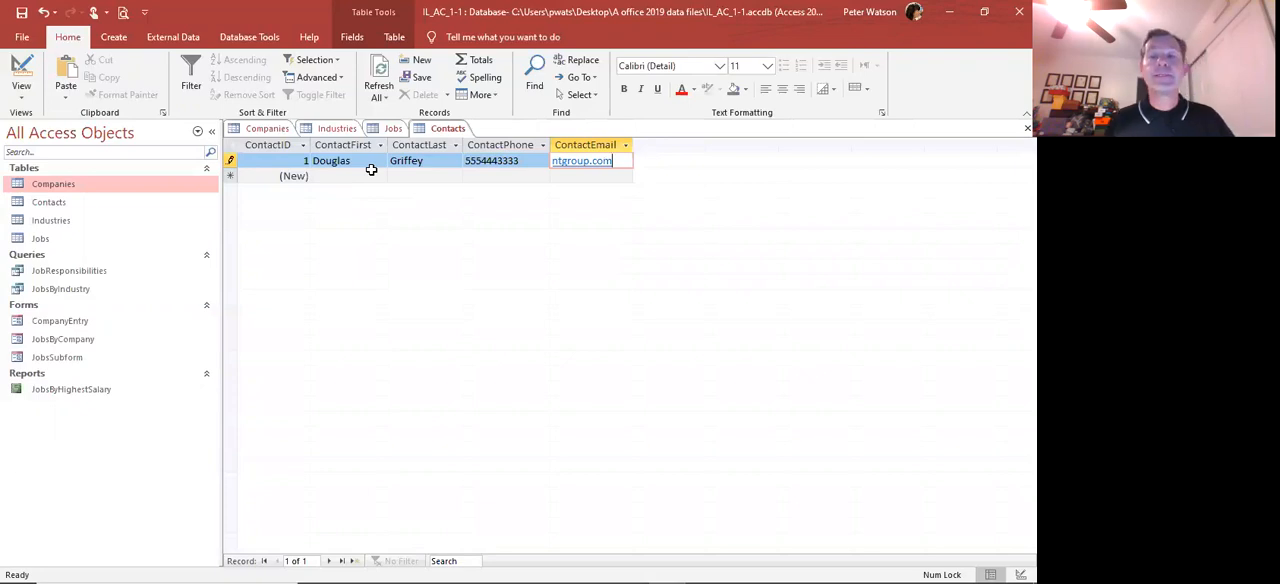
Enter the contact's e-mail address in the ContactEmail field and widen that column to fit its content
key("Tab")
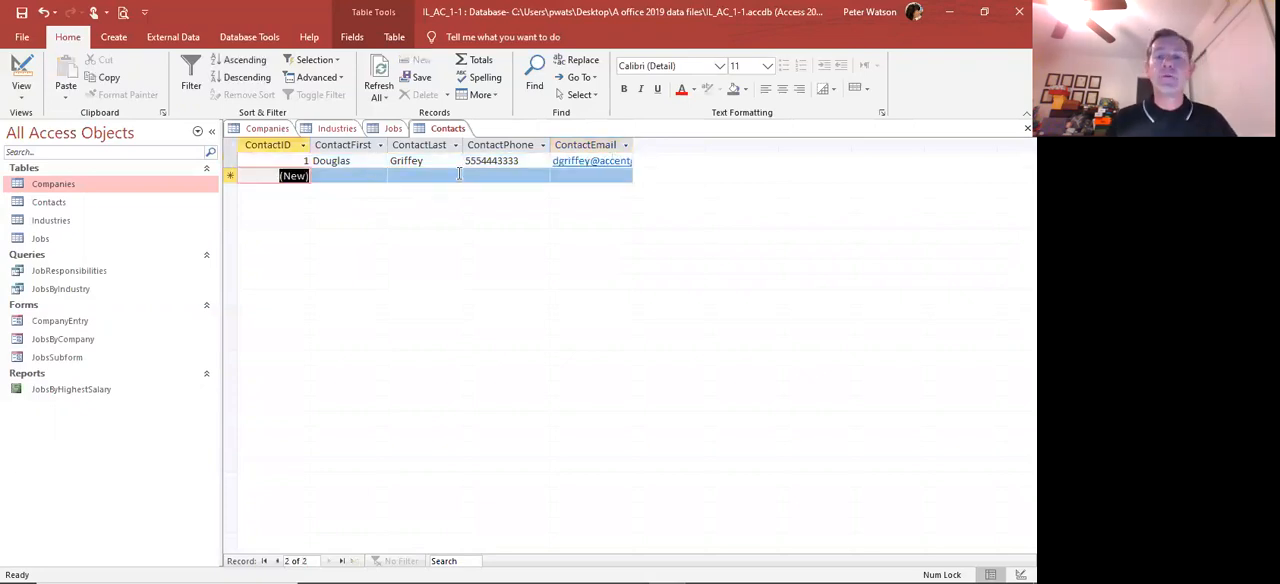
double_click(632, 145)
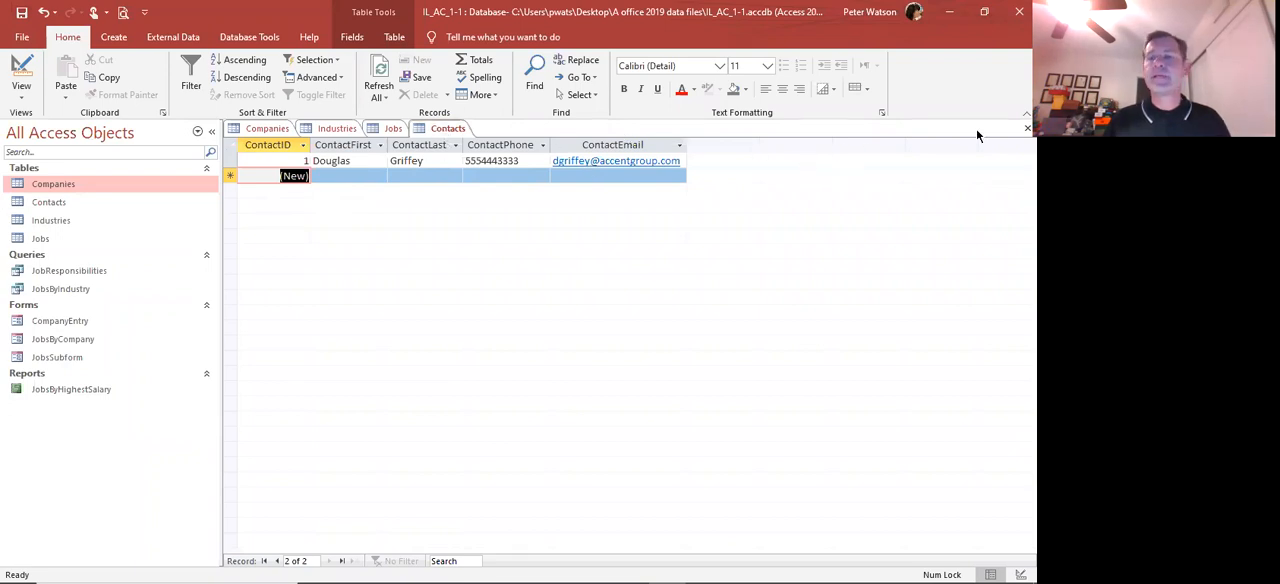
Close the Contacts, Companies, Industries and Jobs tables, discarding the design and layout changes to Companies and Jobs
left_click(1027, 128)
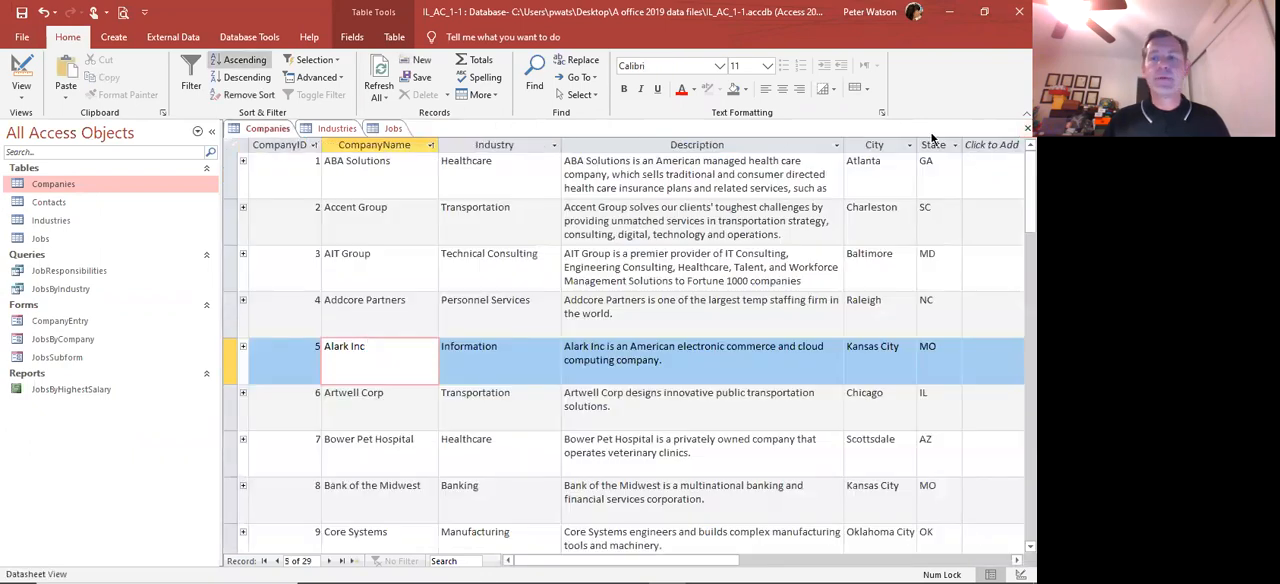
left_click(1027, 128)
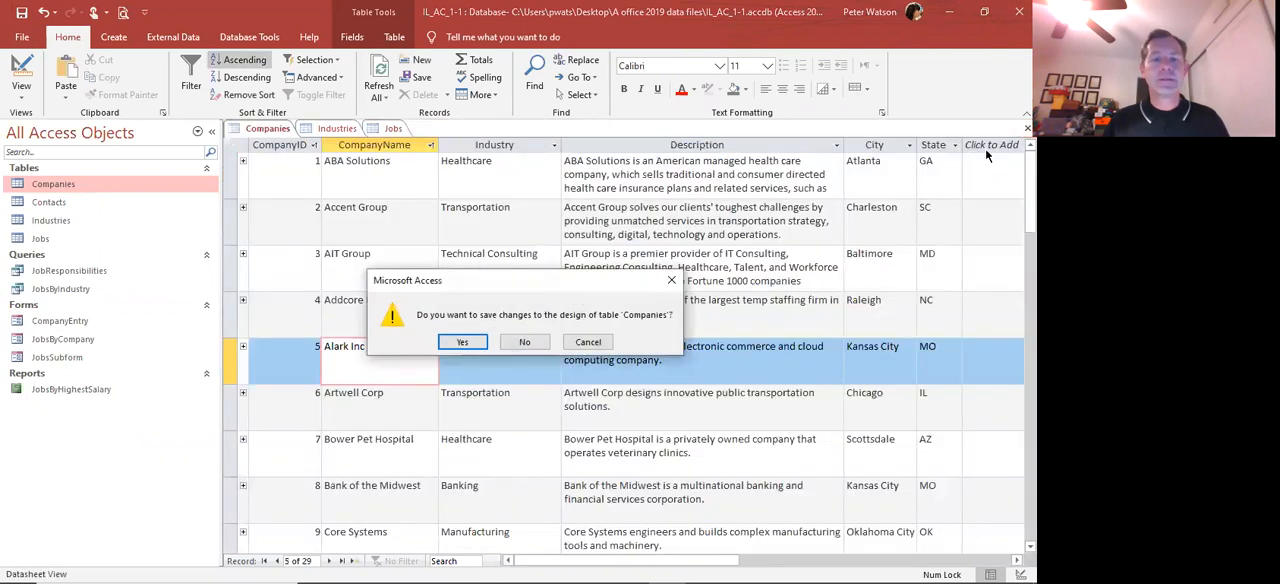
left_click(522, 342)
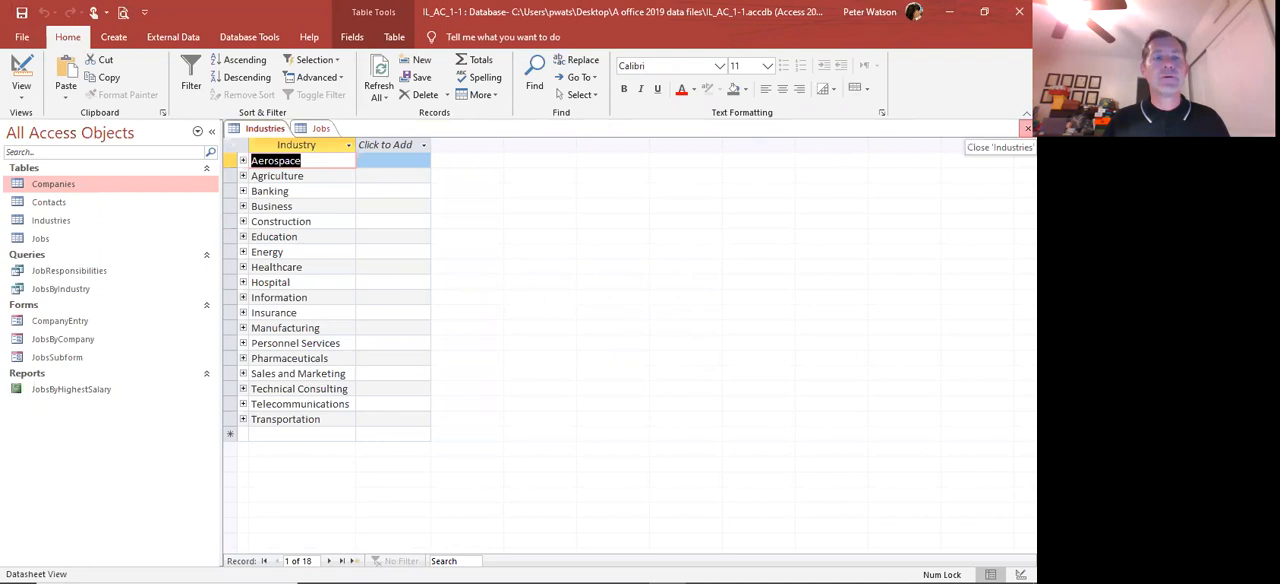
left_click(1027, 128)
left_click(1027, 128)
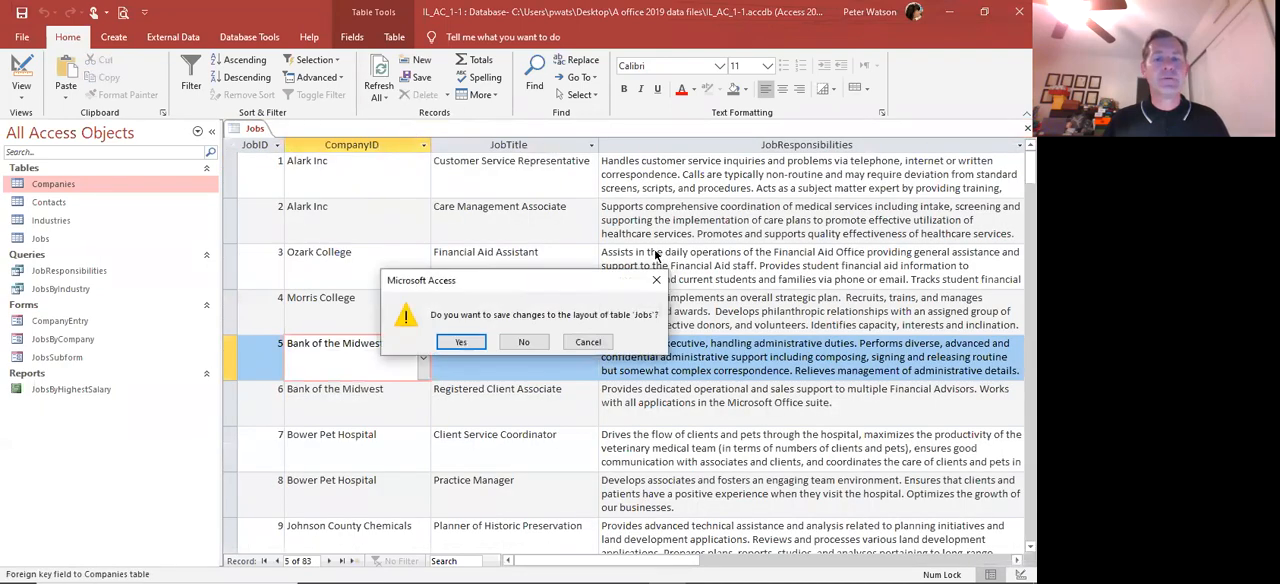
left_click(525, 342)
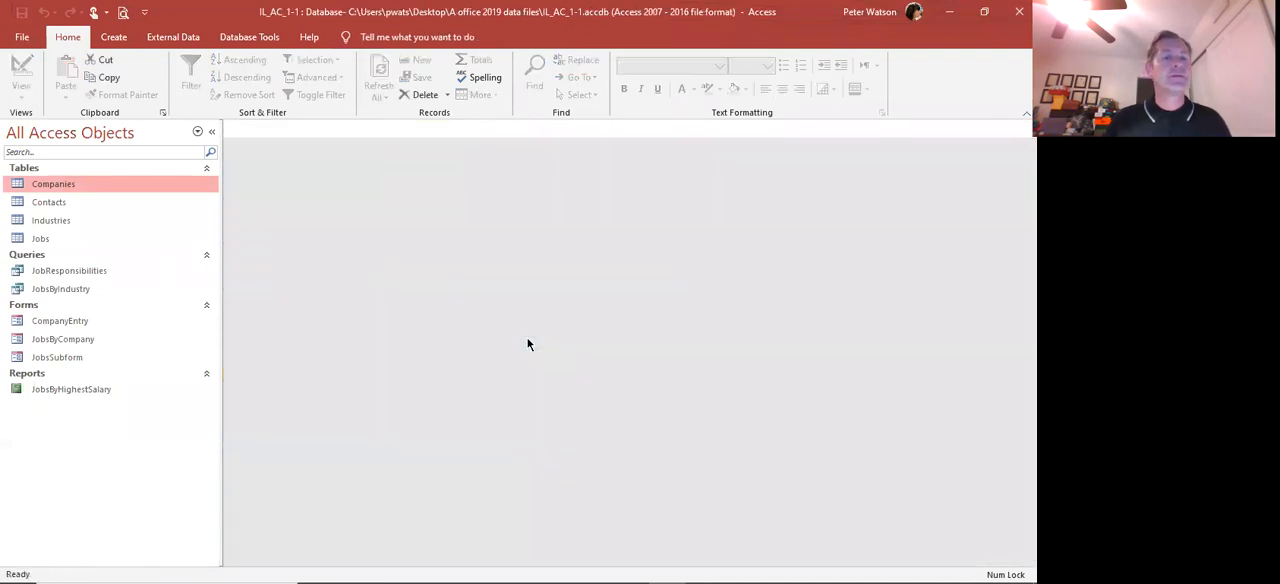
Reopen the Contacts table and switch it to Design view
left_click(56, 200)
double_click(56, 200)
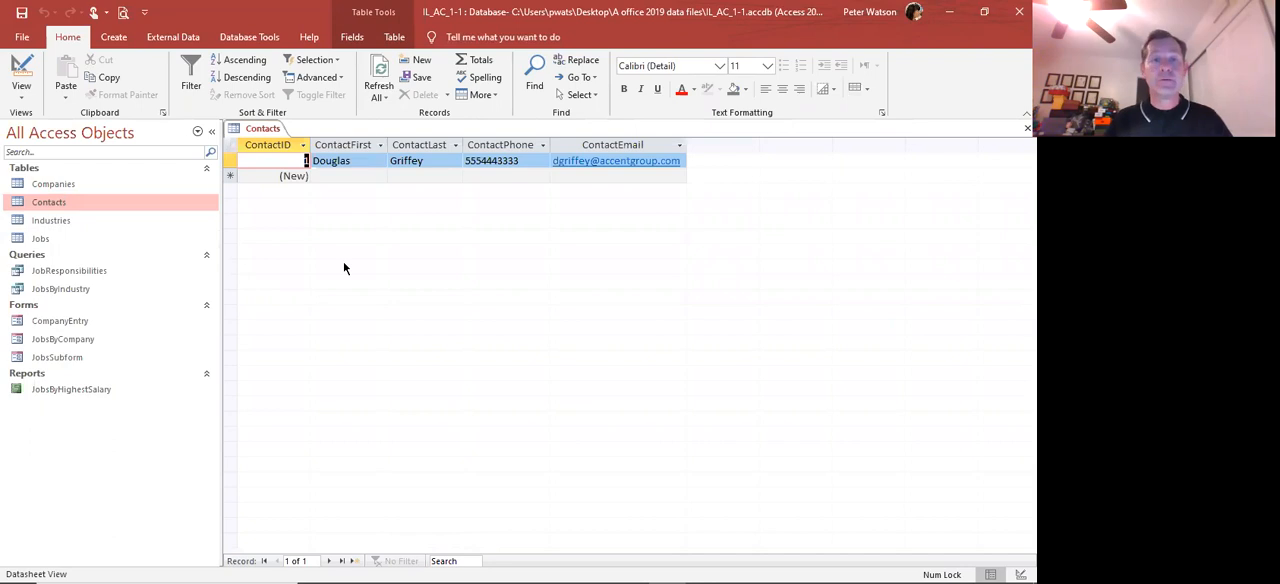
left_click(24, 66)
left_click(30, 95)
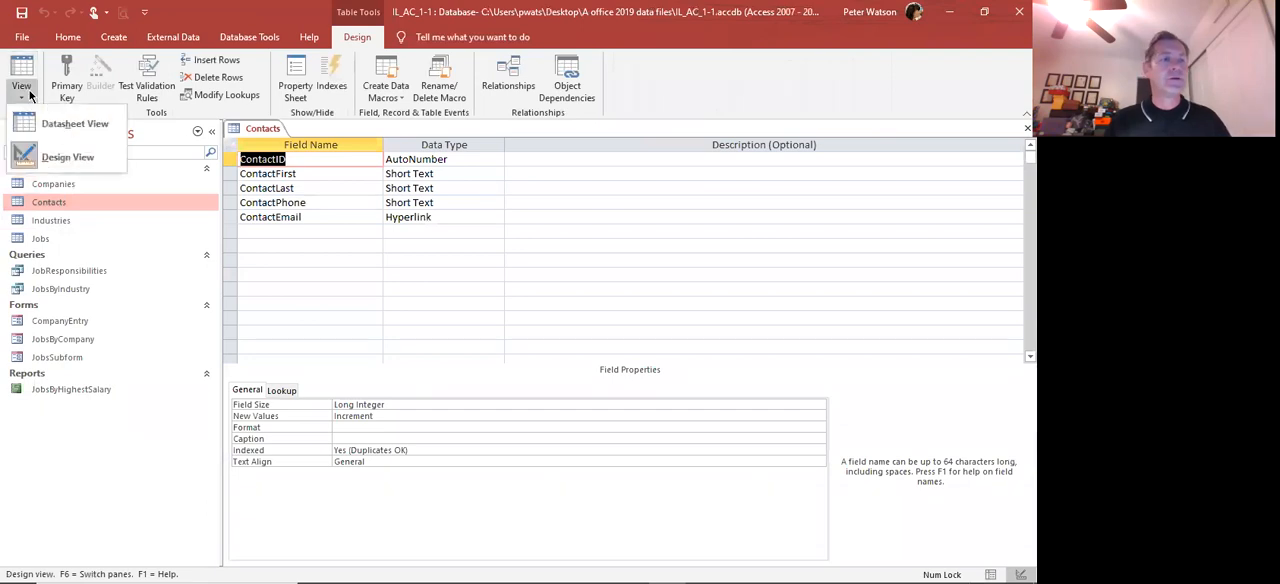
left_click(24, 73)
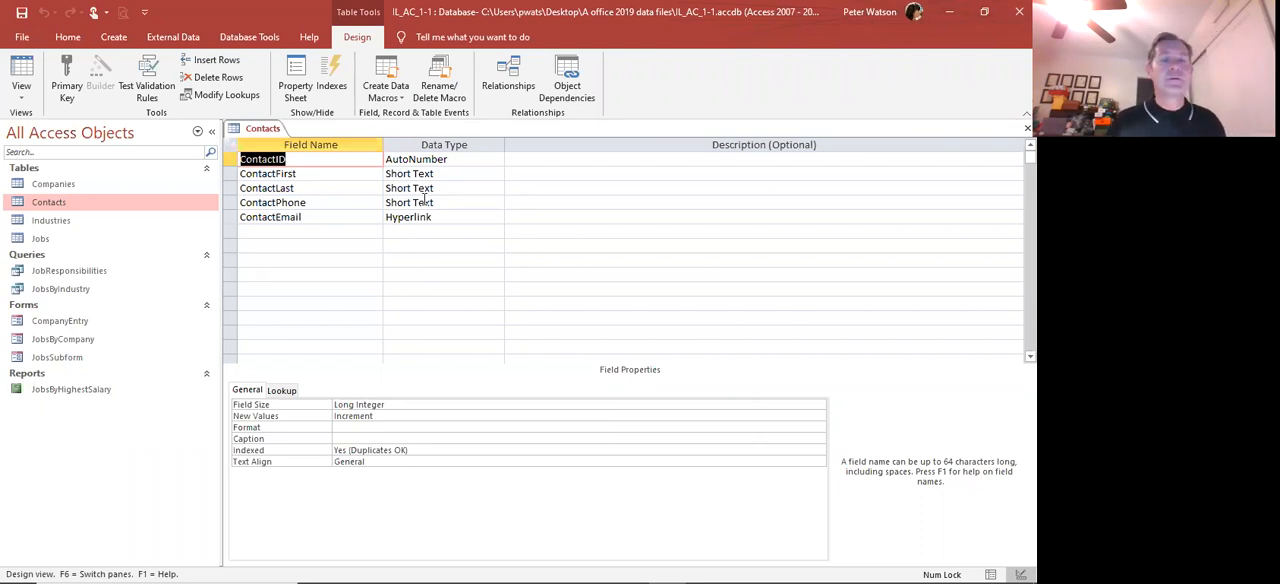
Set the Field Size property of the ContactFirst field to 20
left_click(287, 174)
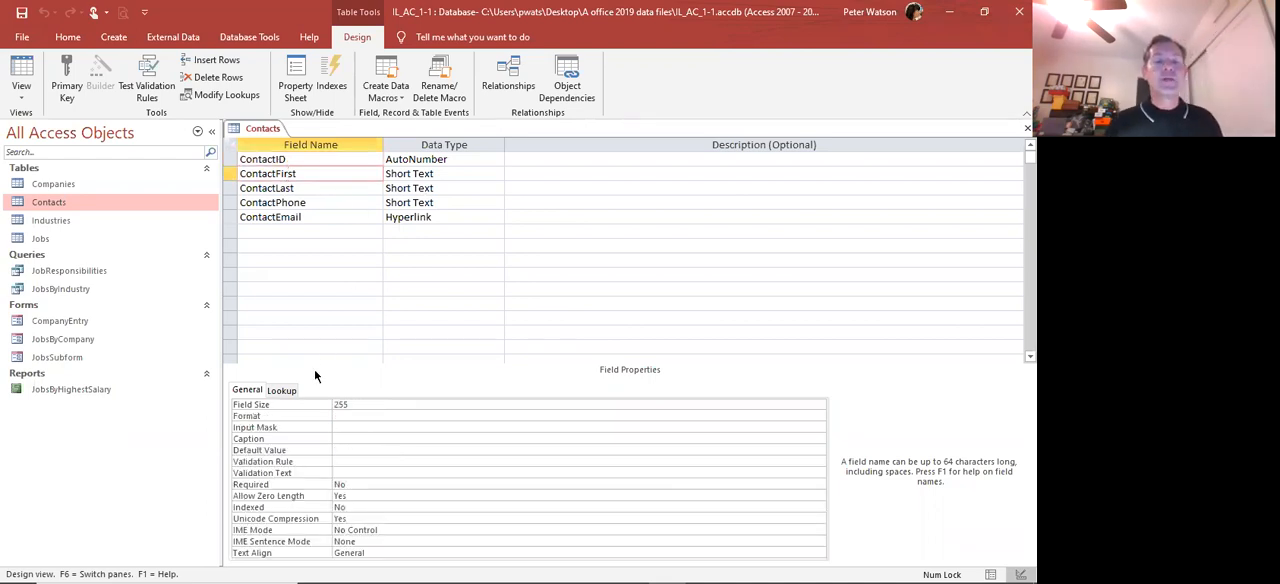
left_click(333, 404)
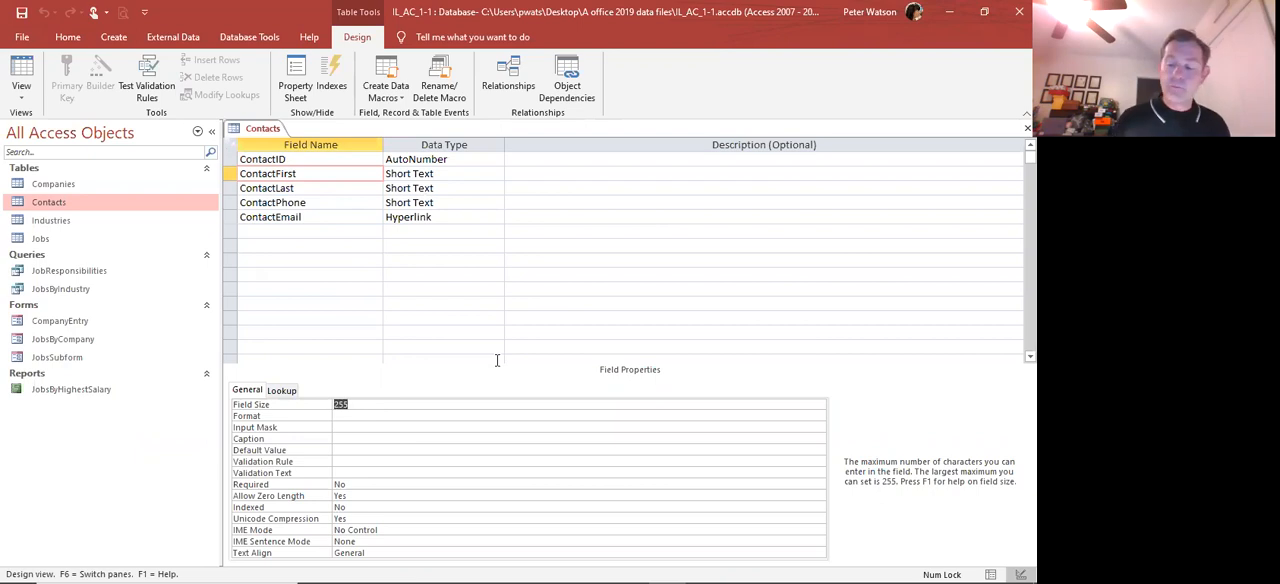
type("20")
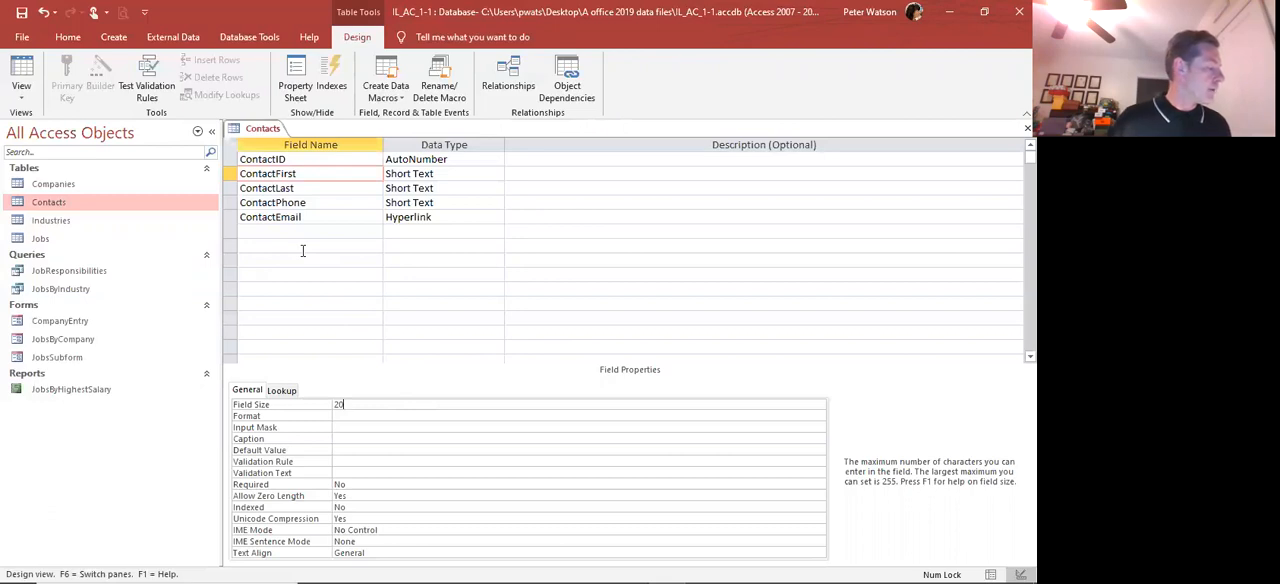
Set the Field Size property of the ContactLast field to 20
left_click(266, 192)
left_click(266, 190)
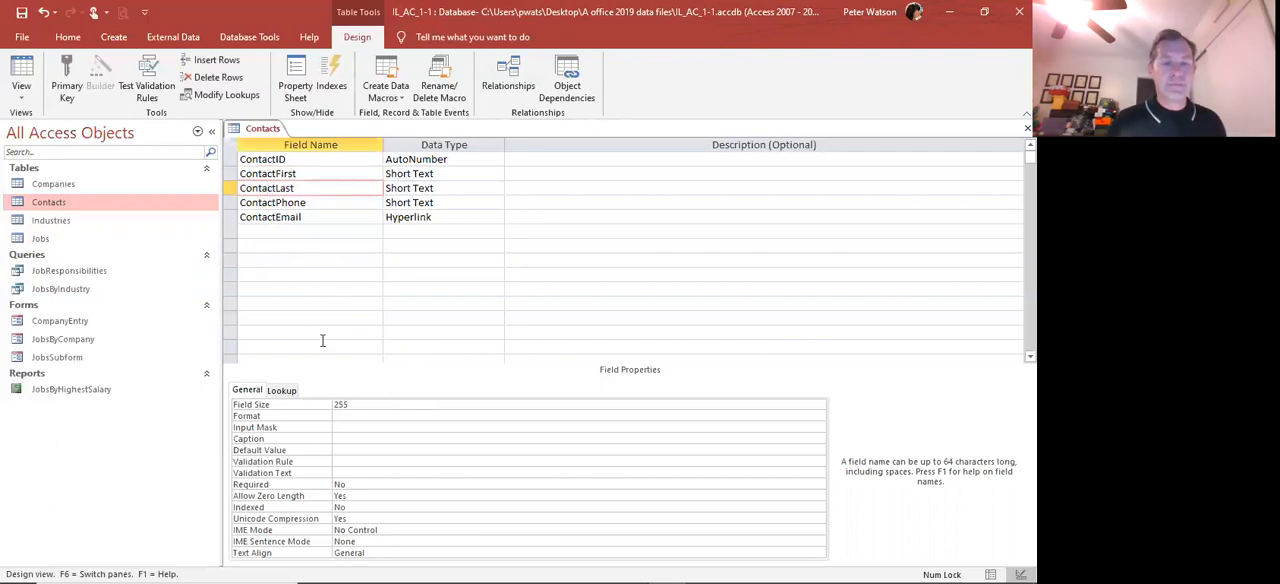
double_click(342, 404)
type("20")
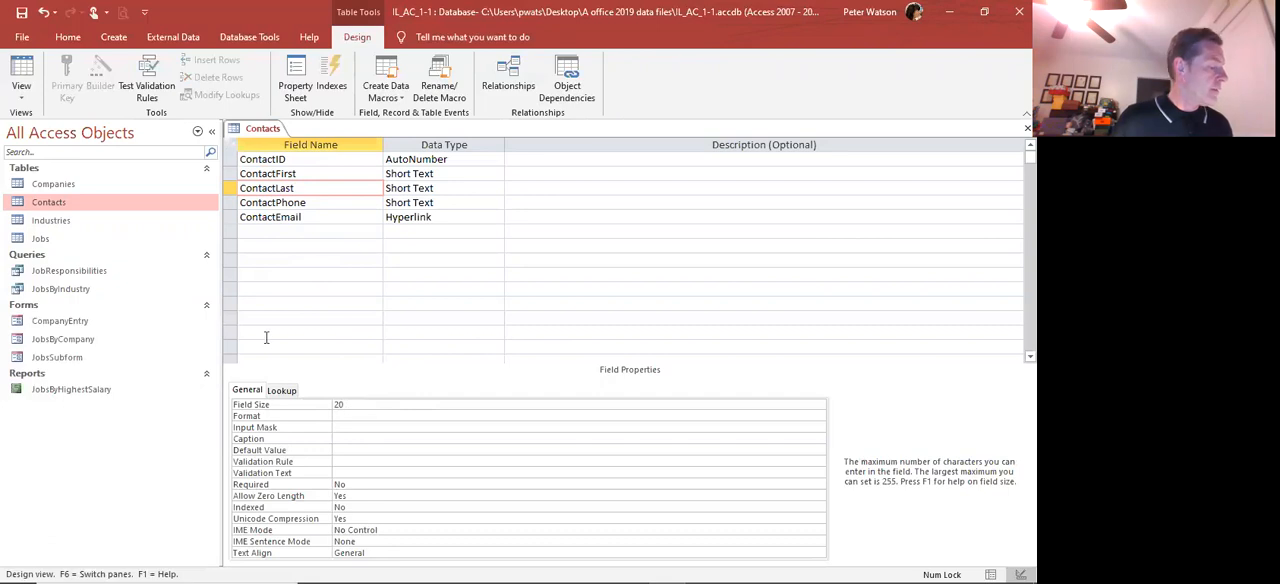
Save the Contacts table, accepting the possible data loss from shorter fields, and return to Datasheet view
left_click(21, 14)
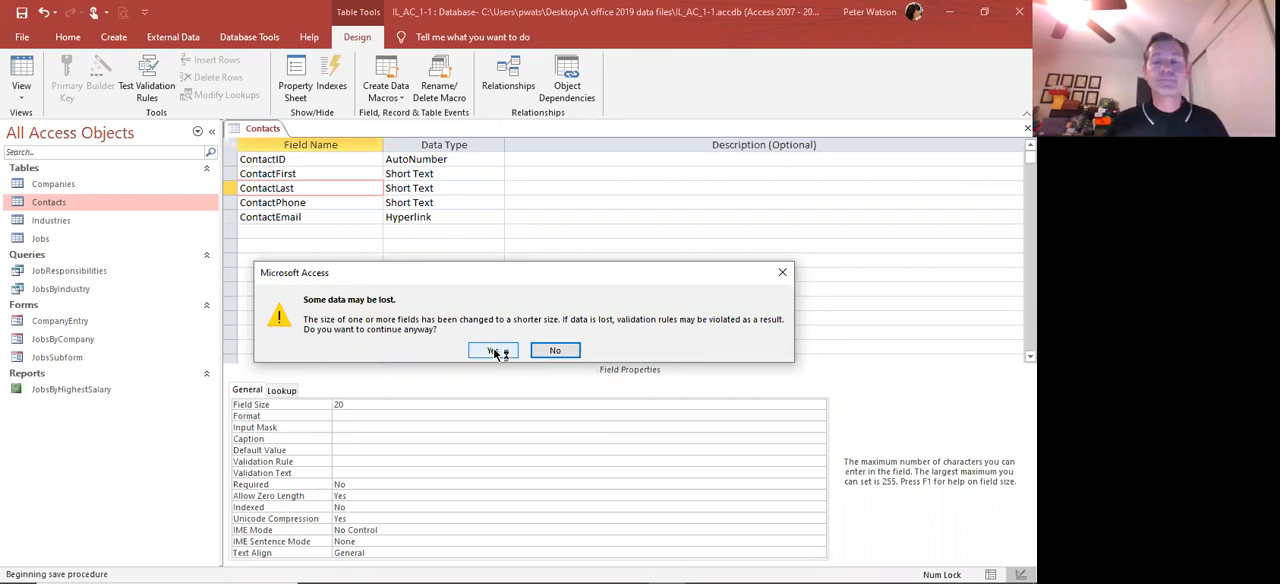
left_click(494, 352)
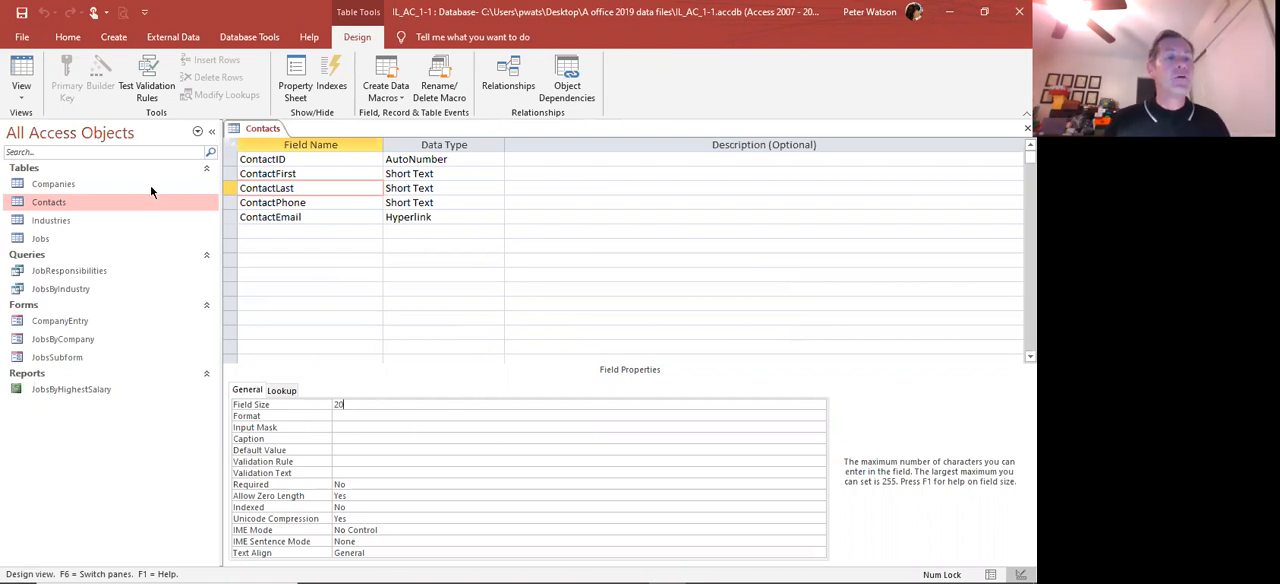
left_click(21, 75)
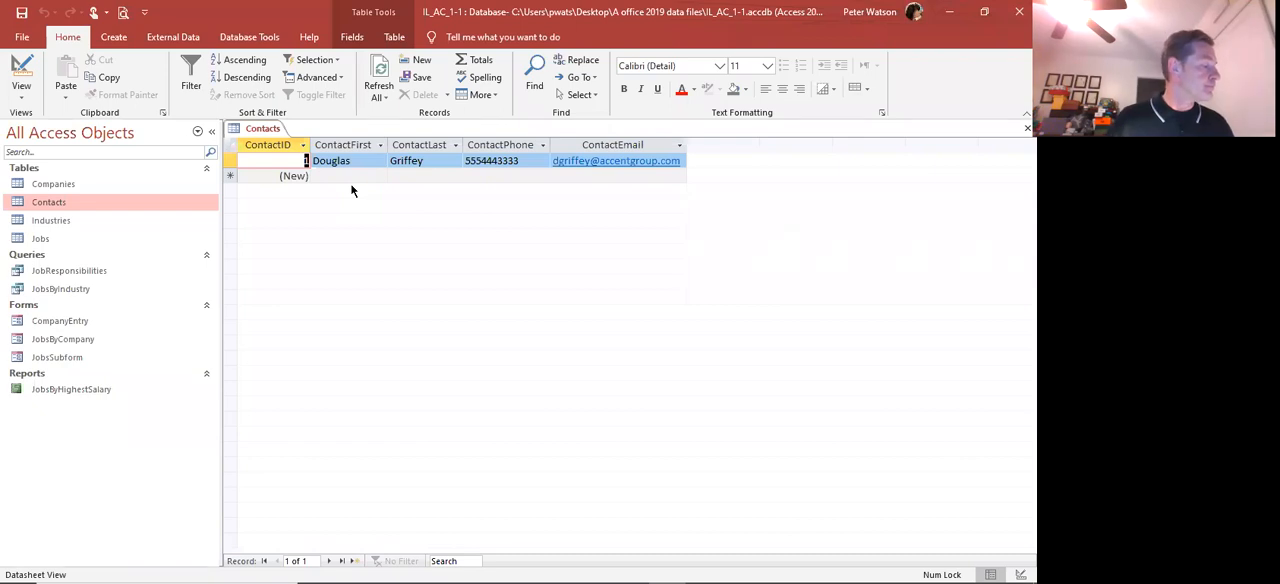
Start a new query with the Simple Query Wizard and add the State field from the Companies table
left_click(124, 37)
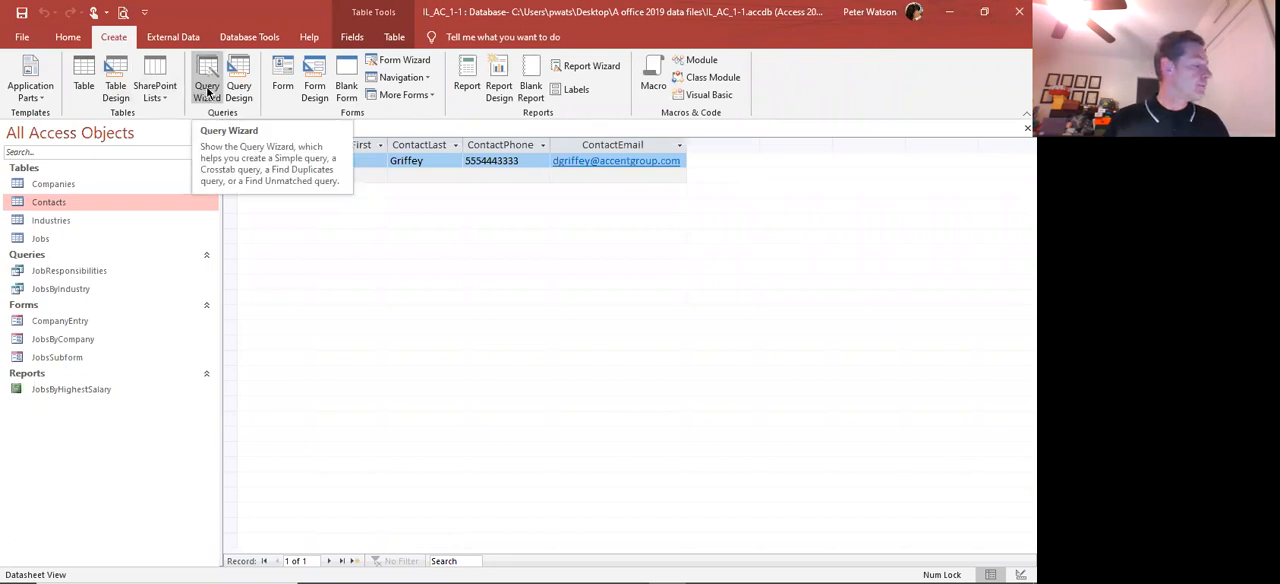
left_click(207, 90)
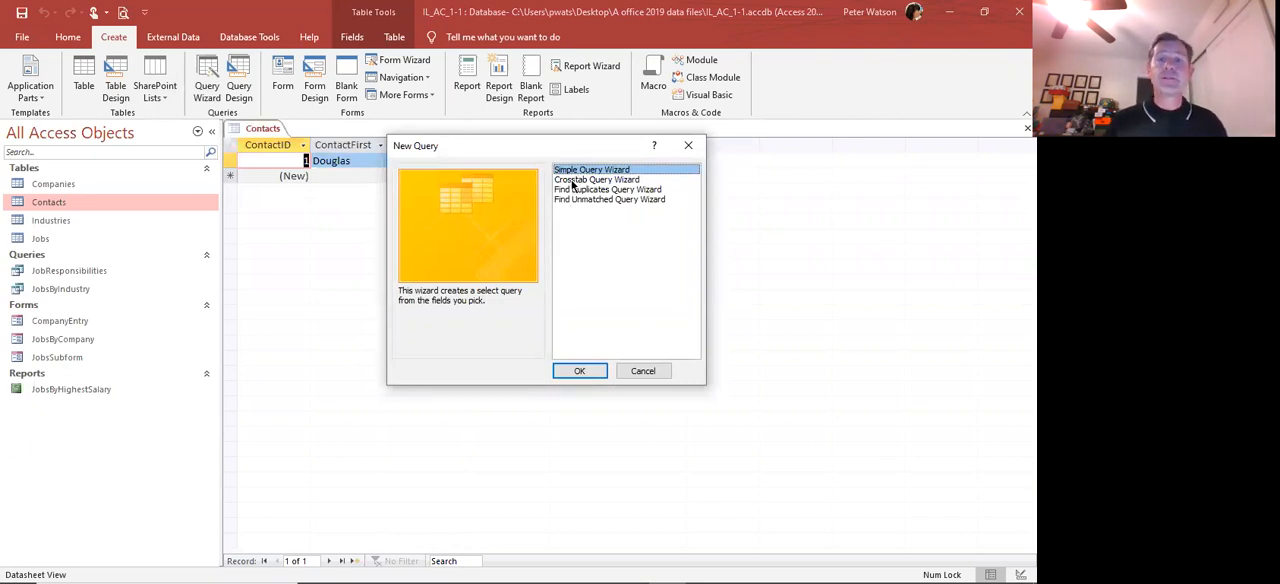
left_click(577, 370)
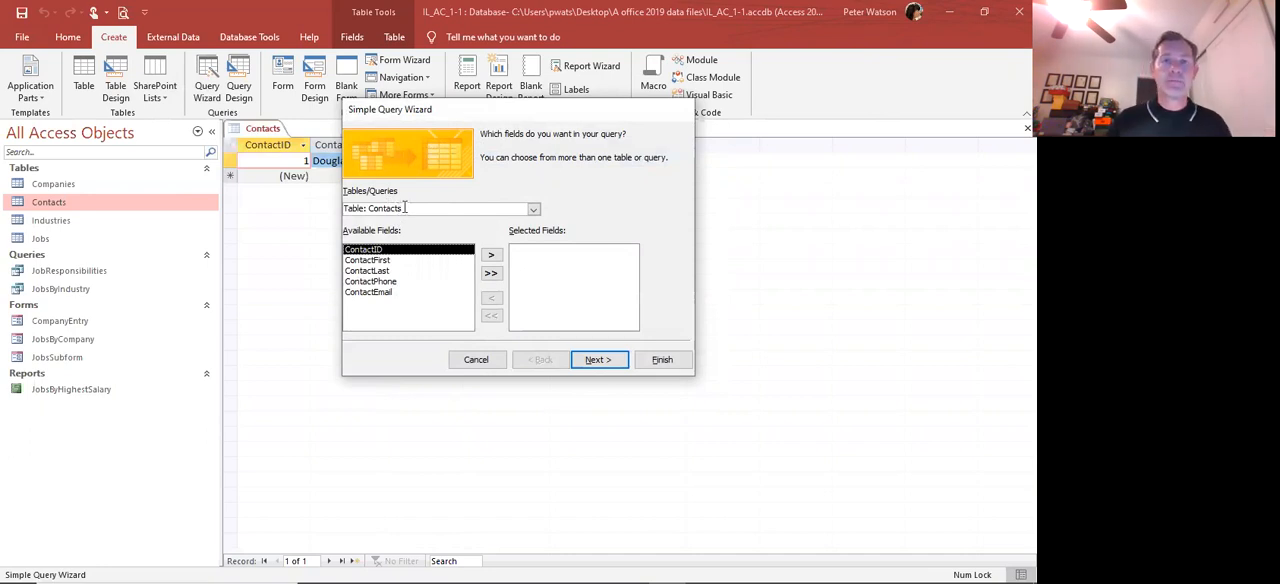
left_click(532, 211)
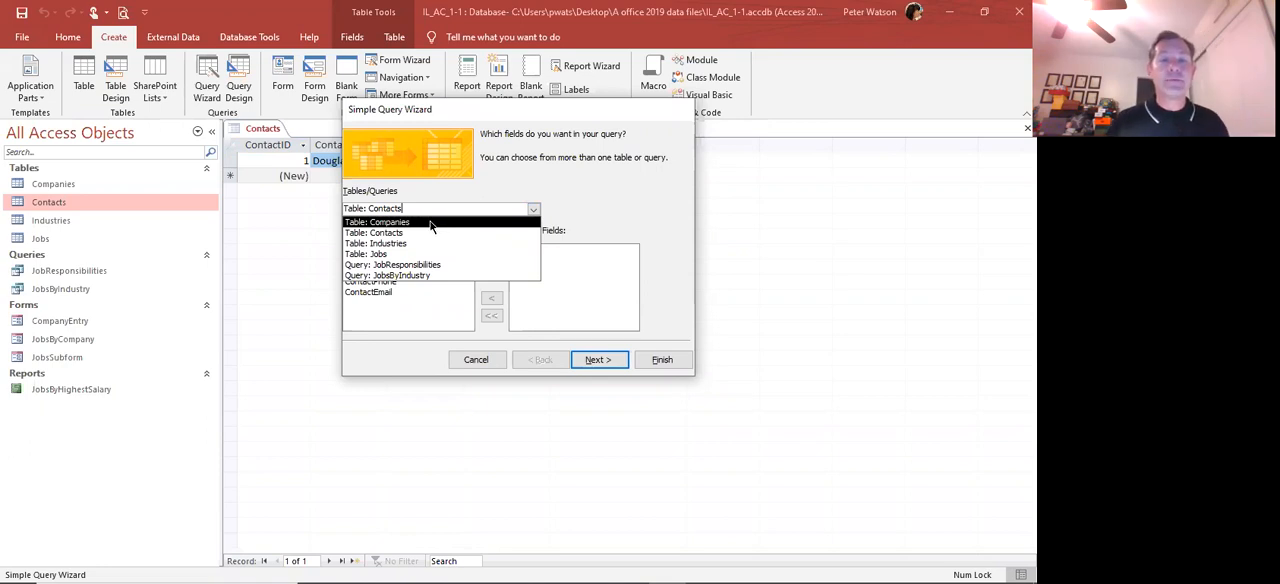
left_click(428, 221)
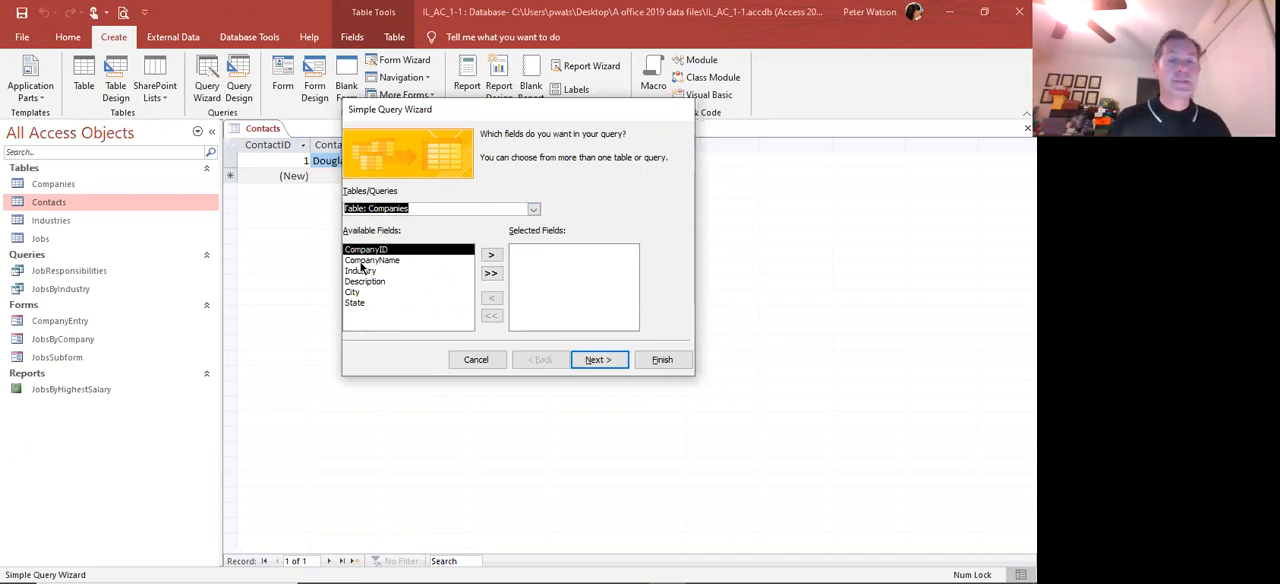
left_click(360, 306)
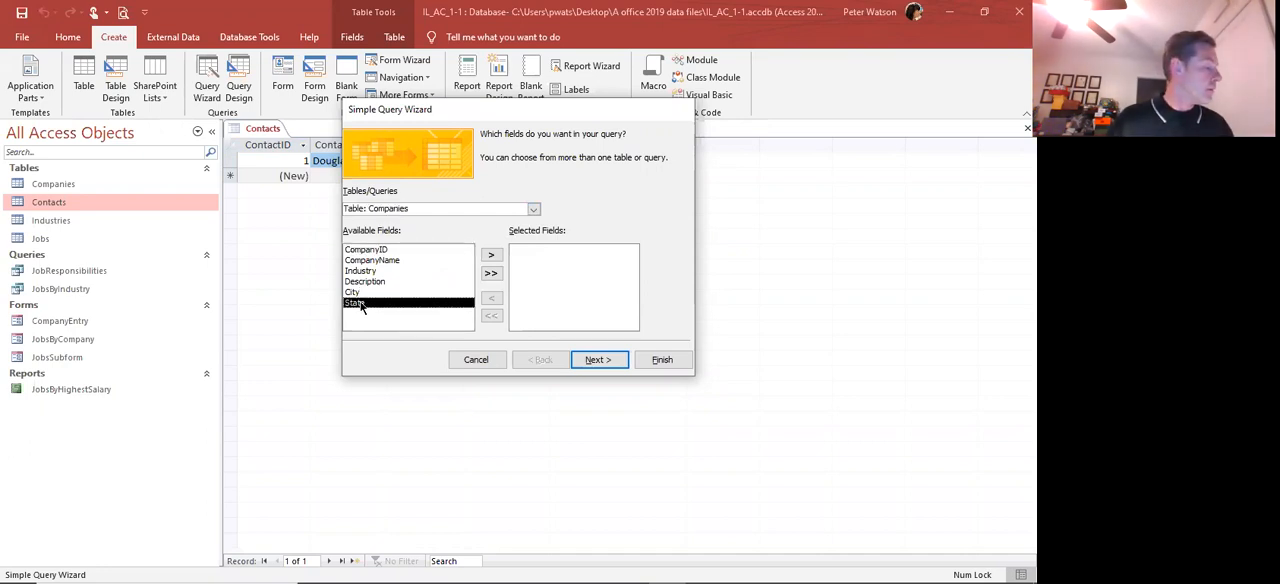
left_click(489, 256)
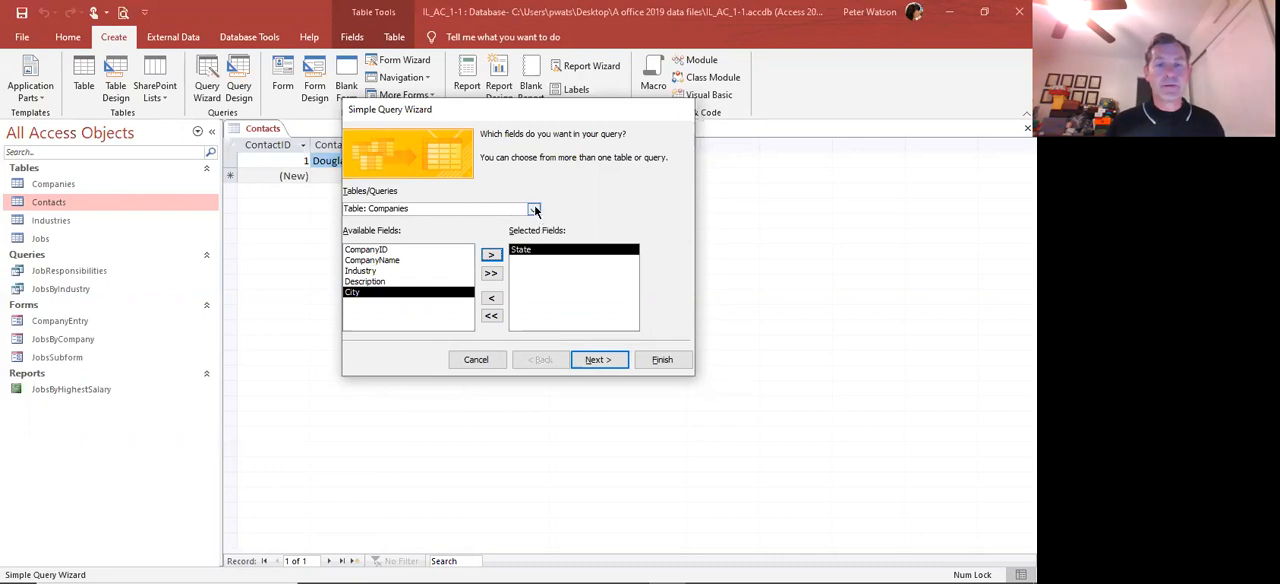
Add the JobTitle and StartingSalary fields from the Jobs table to the query and accept the field selection
left_click(534, 210)
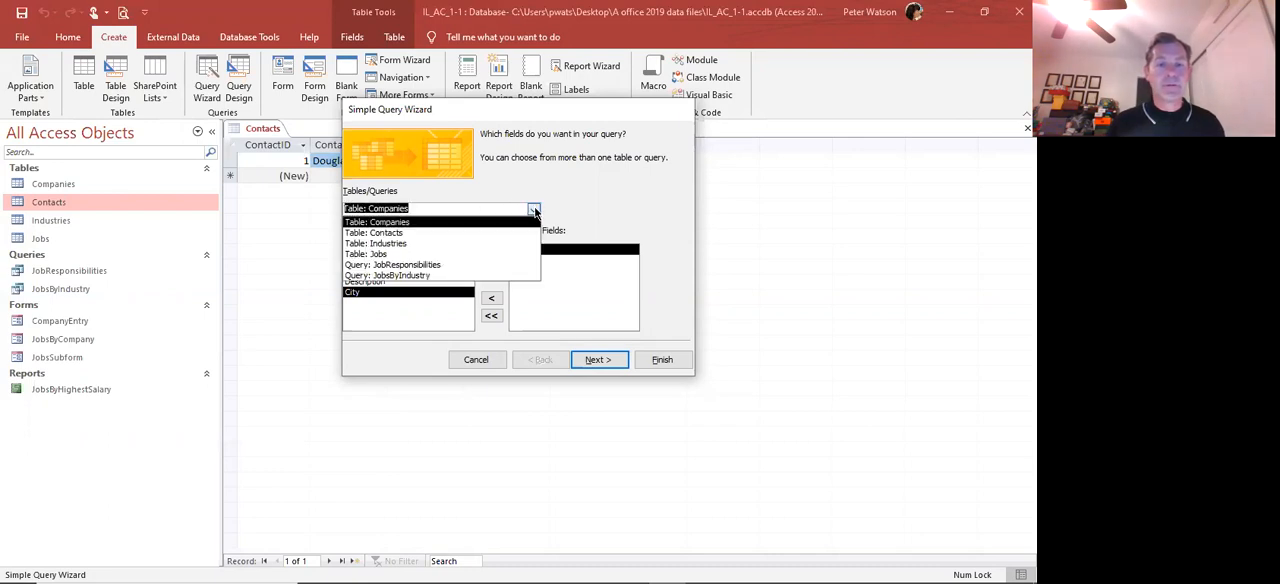
left_click(428, 256)
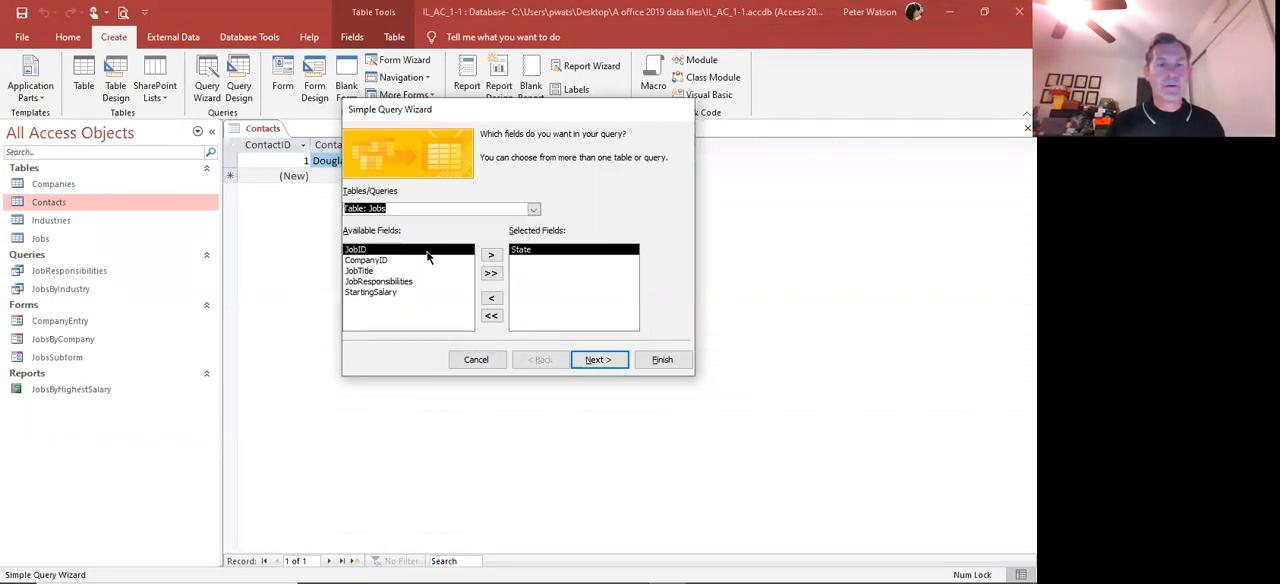
double_click(374, 271)
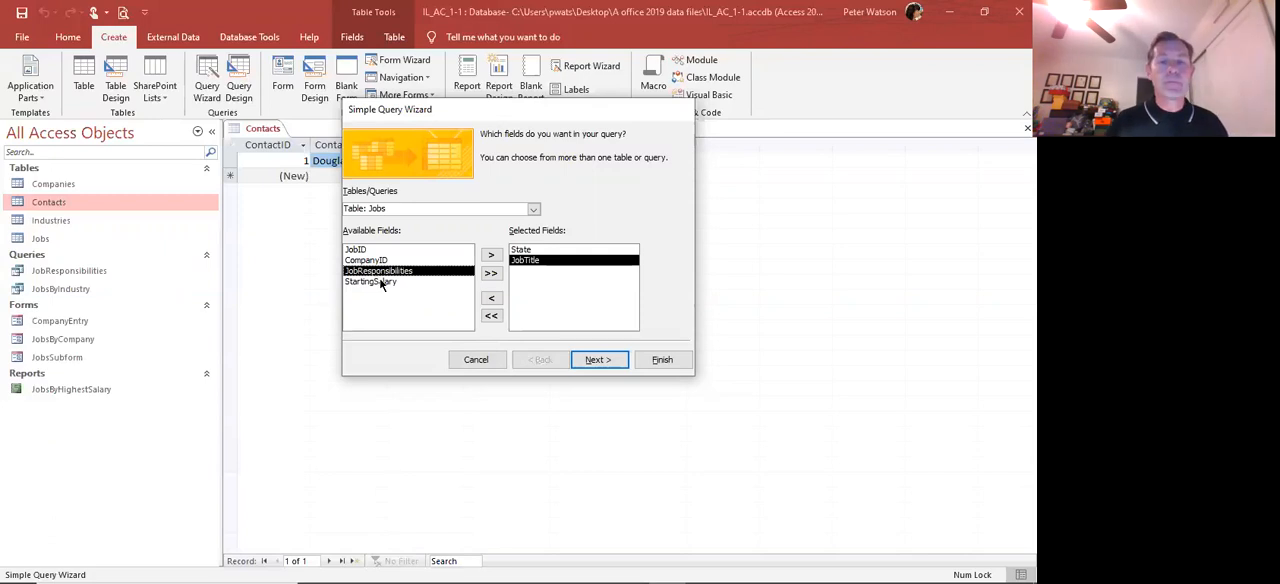
double_click(381, 282)
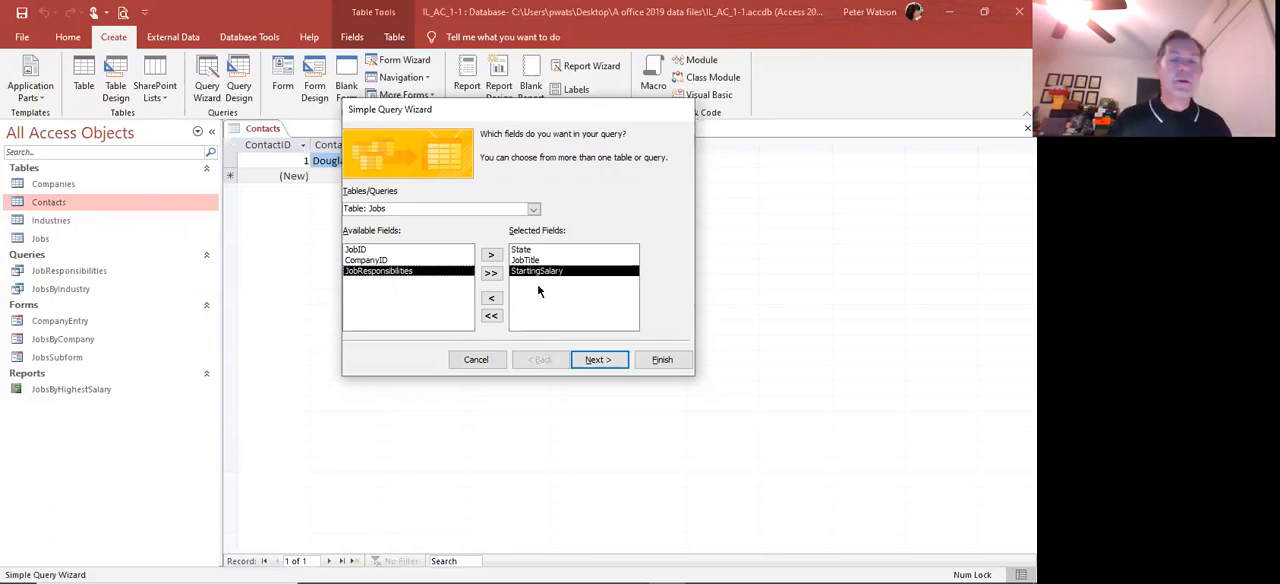
left_click(597, 360)
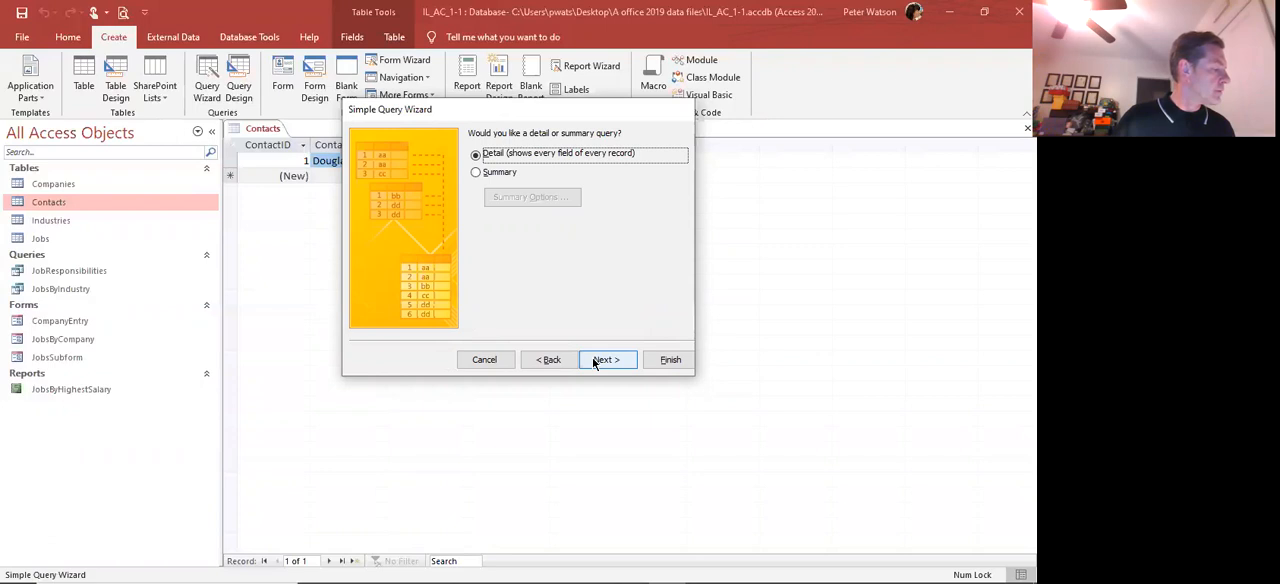
Keep the detail query option, title the query JobByState, and finish the wizard with the query opened to view information
left_click(593, 360)
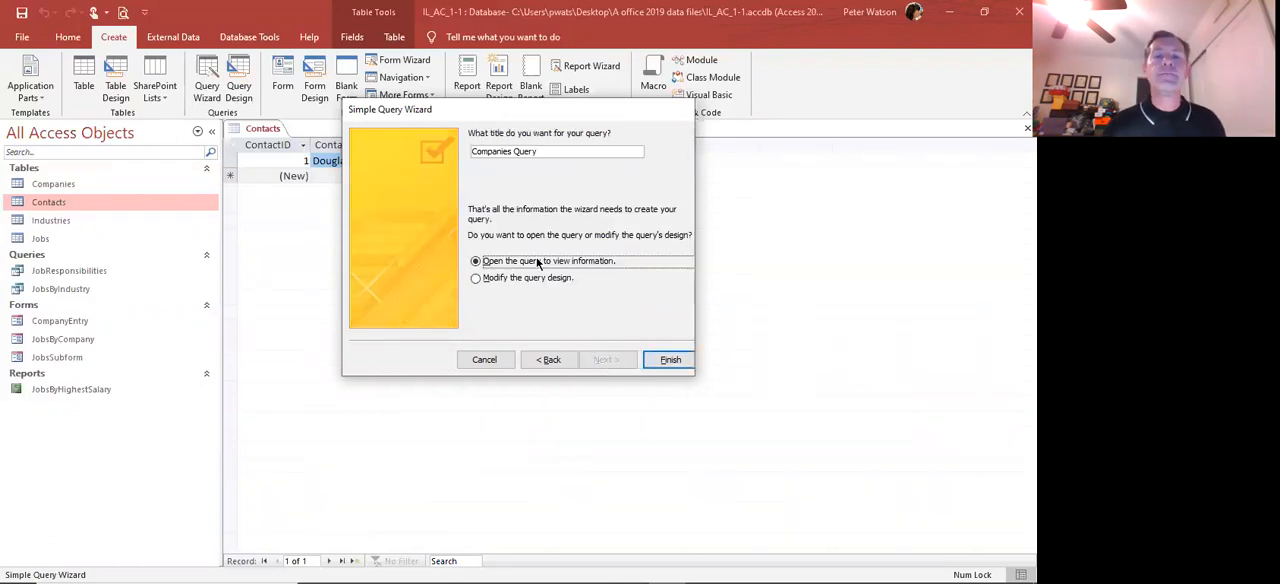
left_click(550, 153)
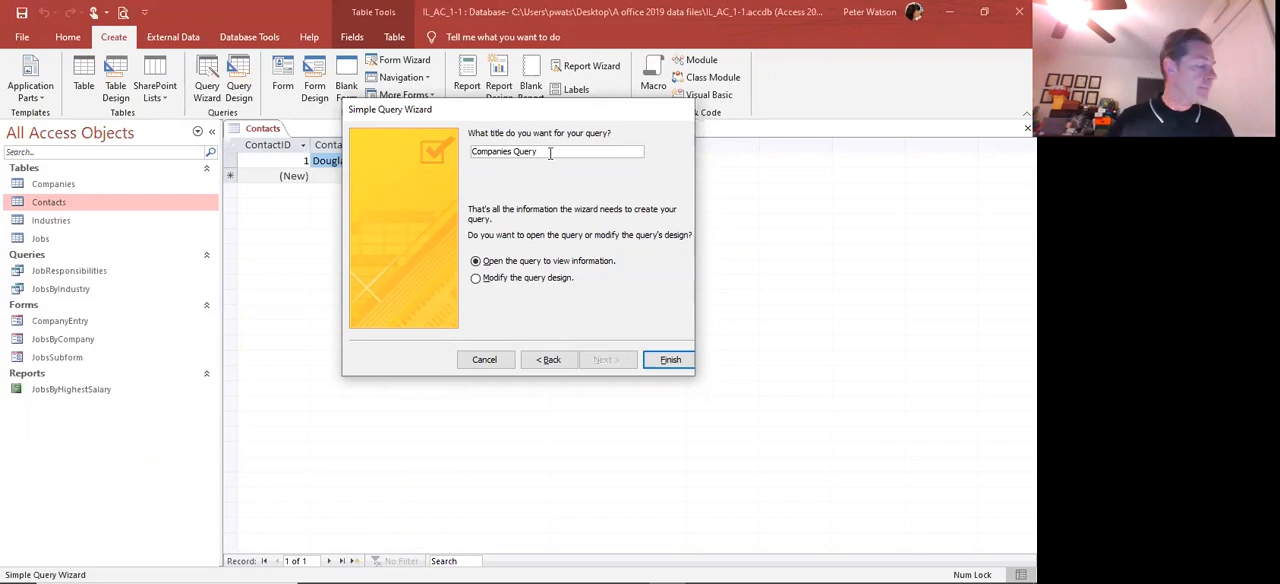
key("Left")
key("Left")
key("Left")
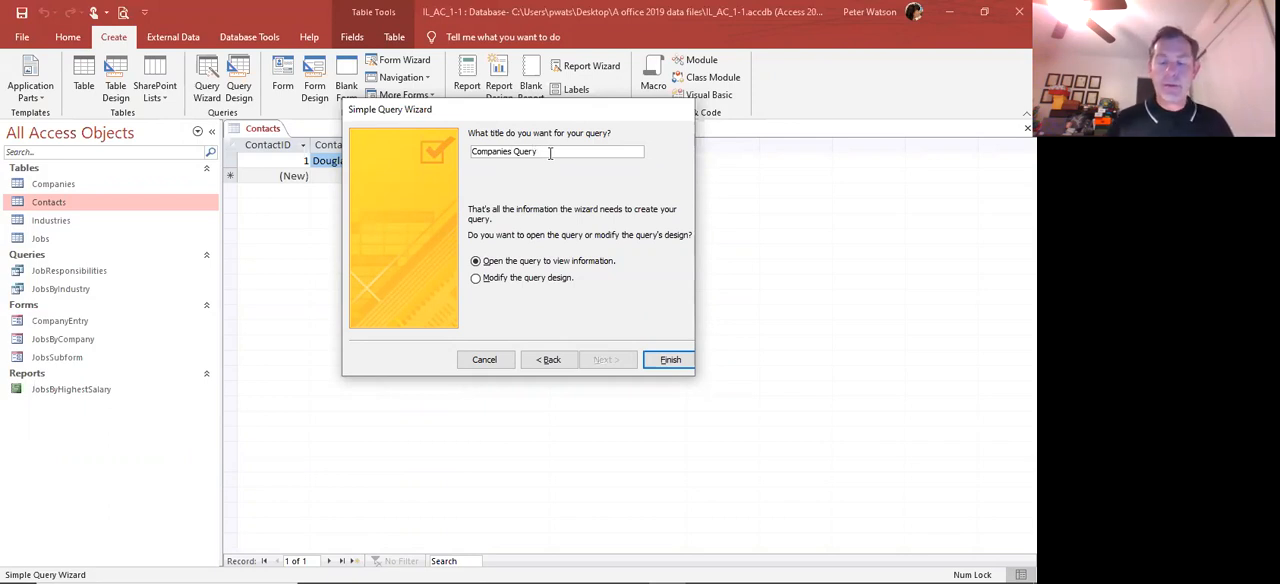
key("BackSpace")
key("BackSpace")
key("BackSpace")
key("BackSpace")
key("BackSpace")
key("BackSpace")
key("BackSpace")
key("BackSpace")
key("BackSpace")
key("BackSpace")
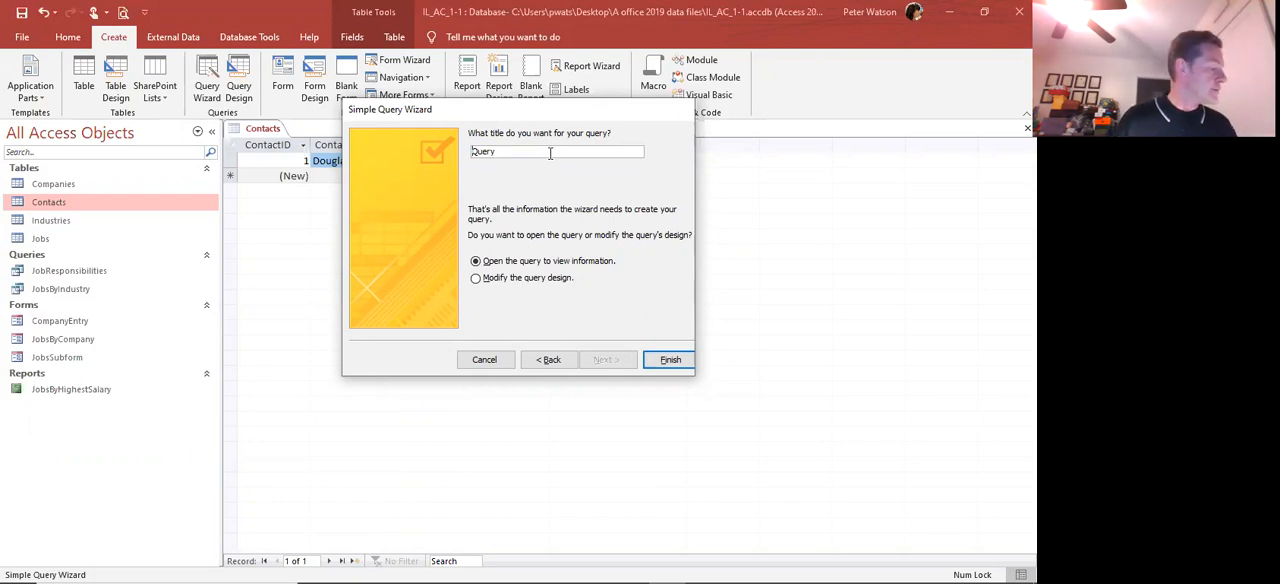
type("Jo")
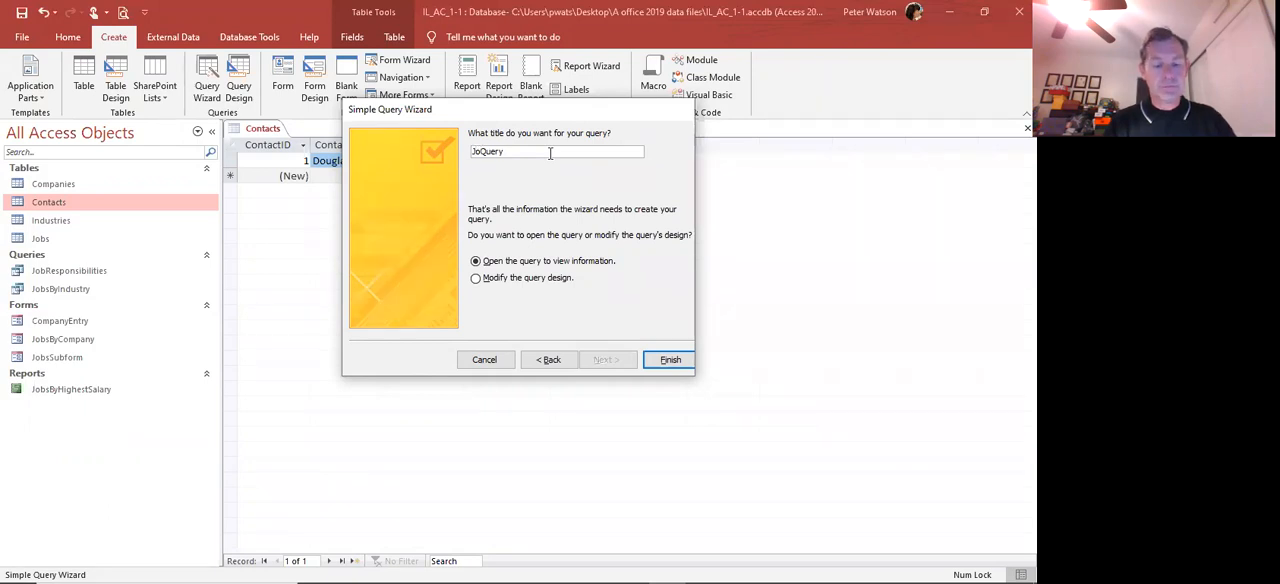
type("b")
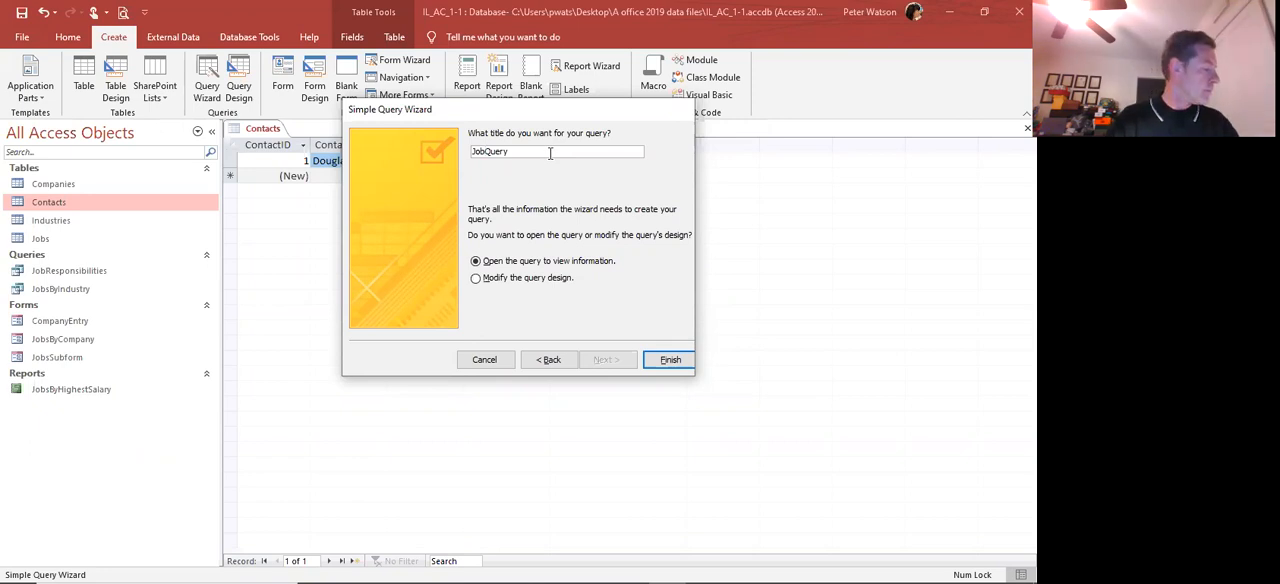
type("ByS")
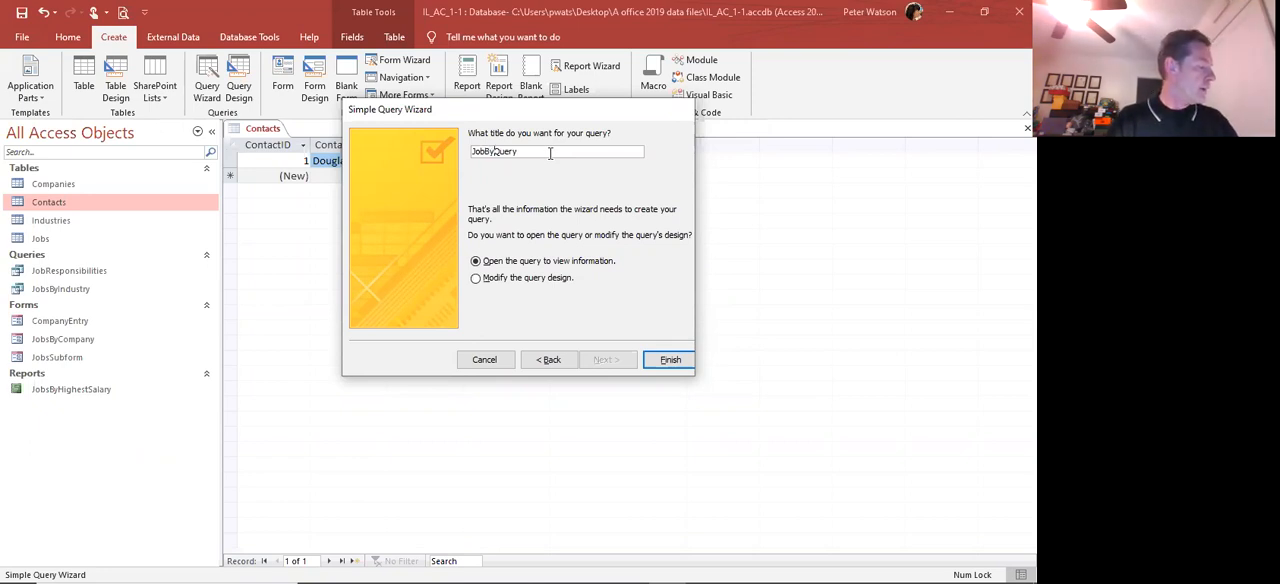
type("tate")
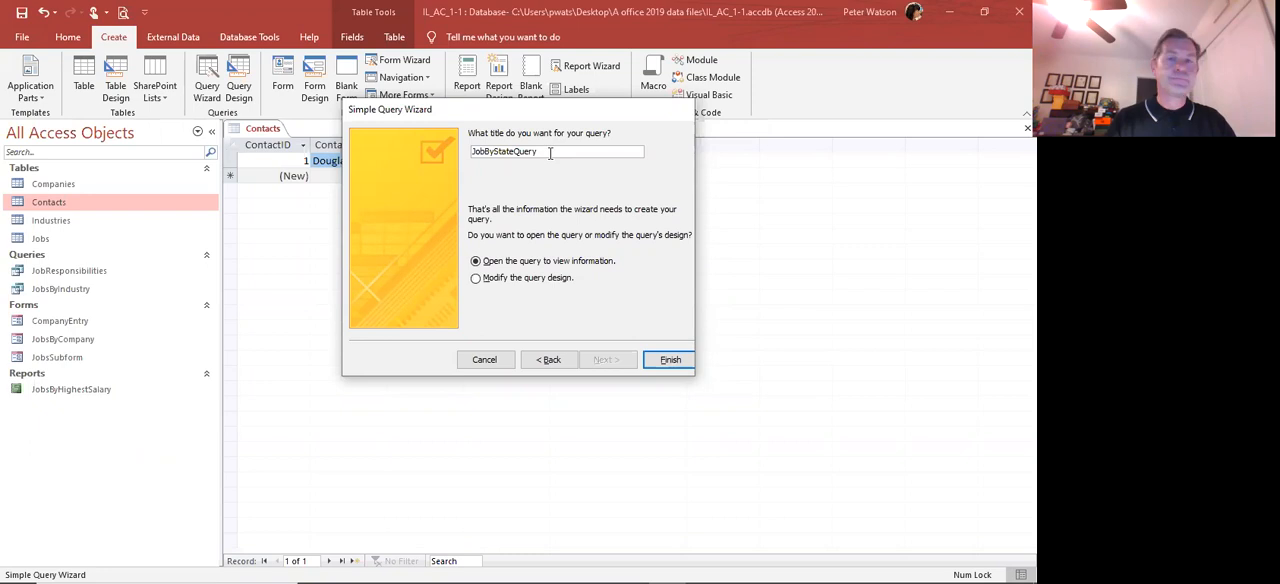
key("Delete")
key("Delete")
key("Delete")
key("Delete")
key("Delete")
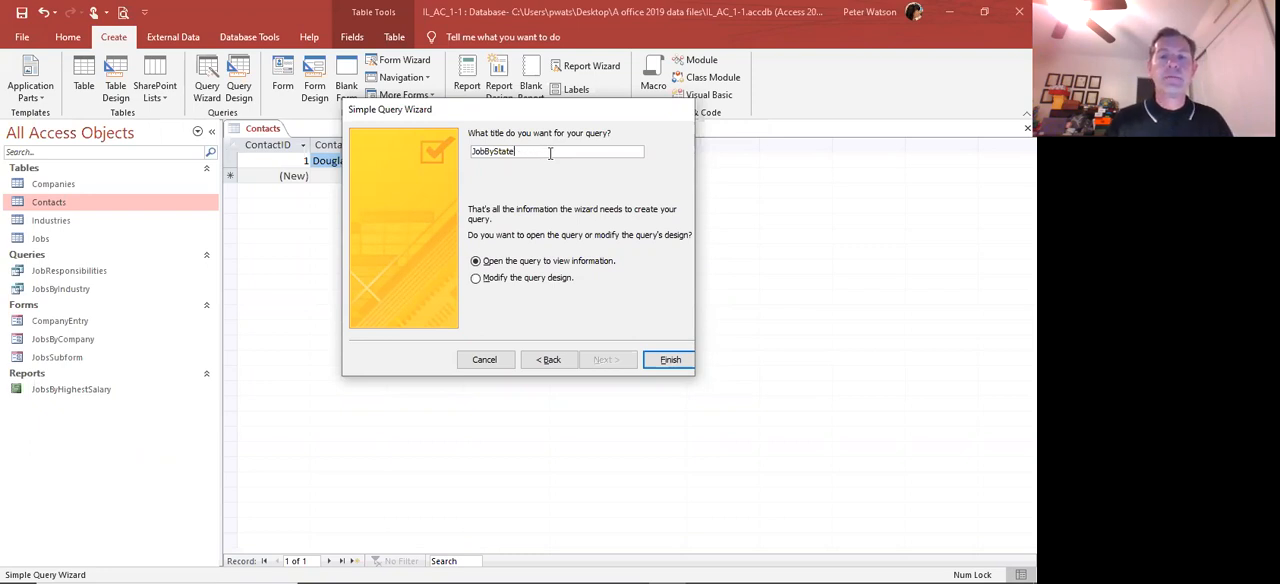
left_click(669, 360)
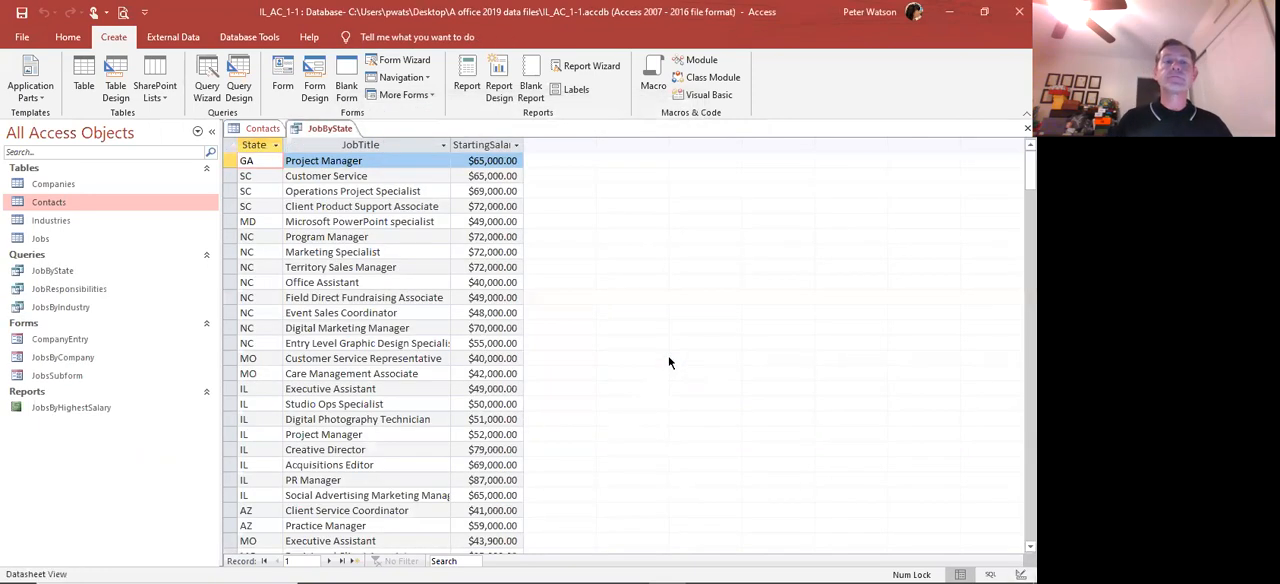
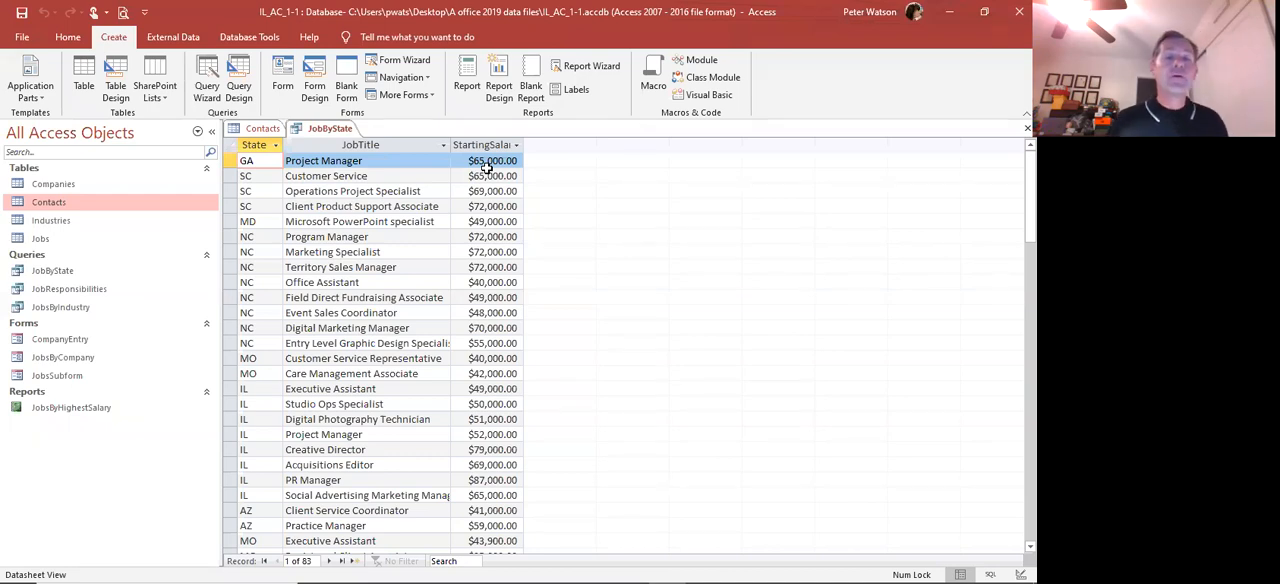
Sort the JobByState query datasheet by the State column from A to Z
left_click(260, 144)
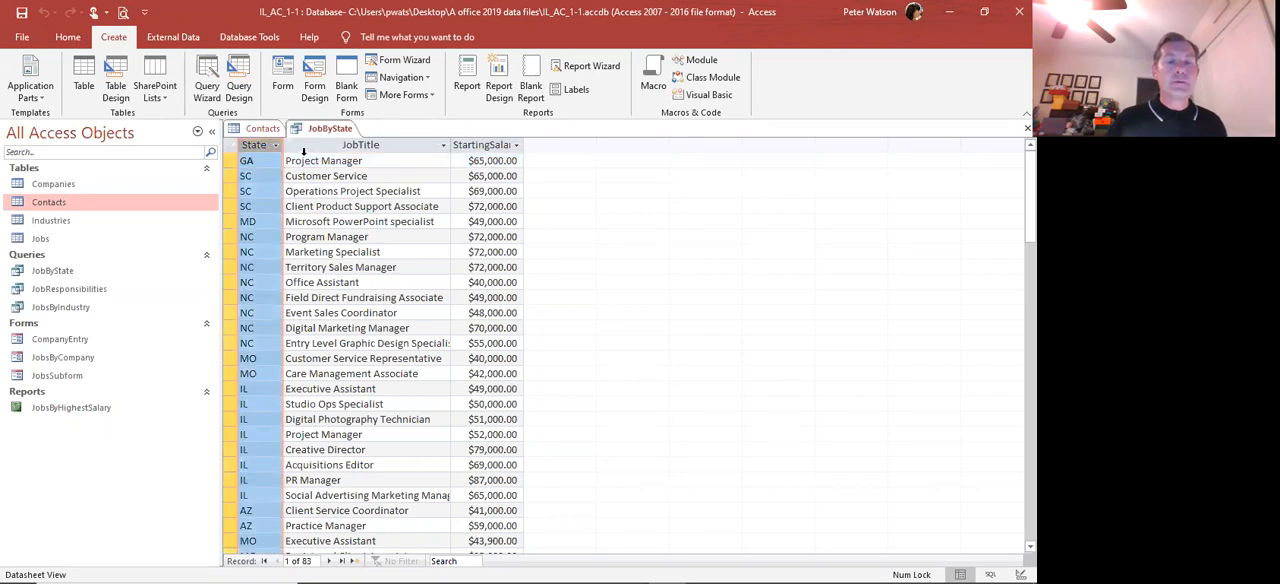
left_click_drag(303, 150, 323, 147)
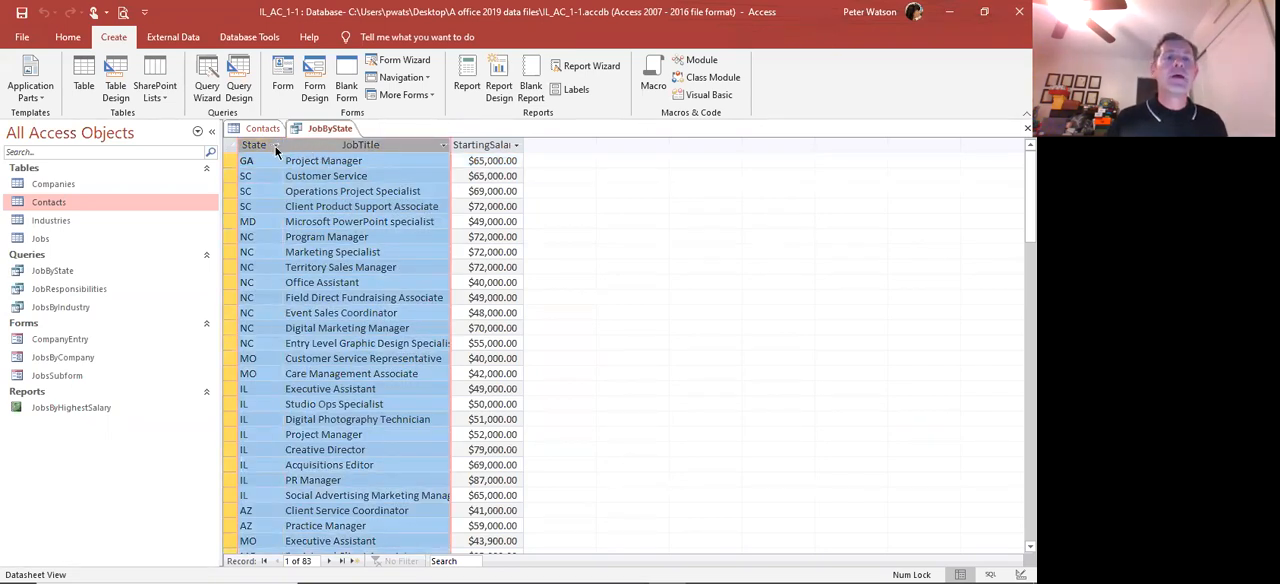
left_click(276, 145)
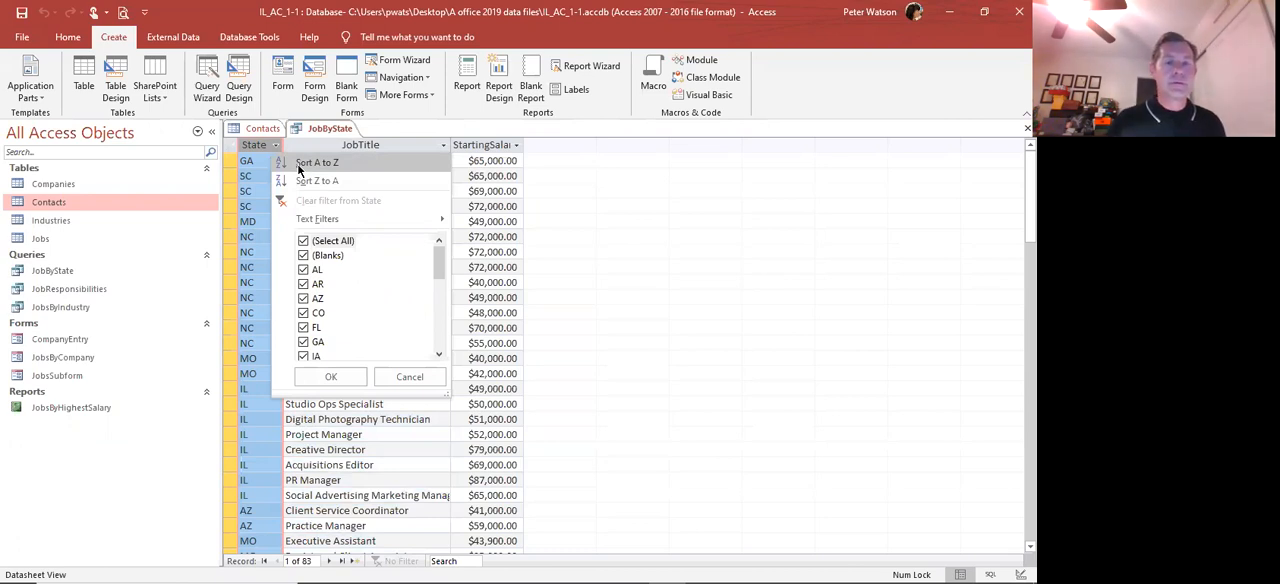
scroll(369, 278, "down", 3)
scroll(369, 278, "up", 3)
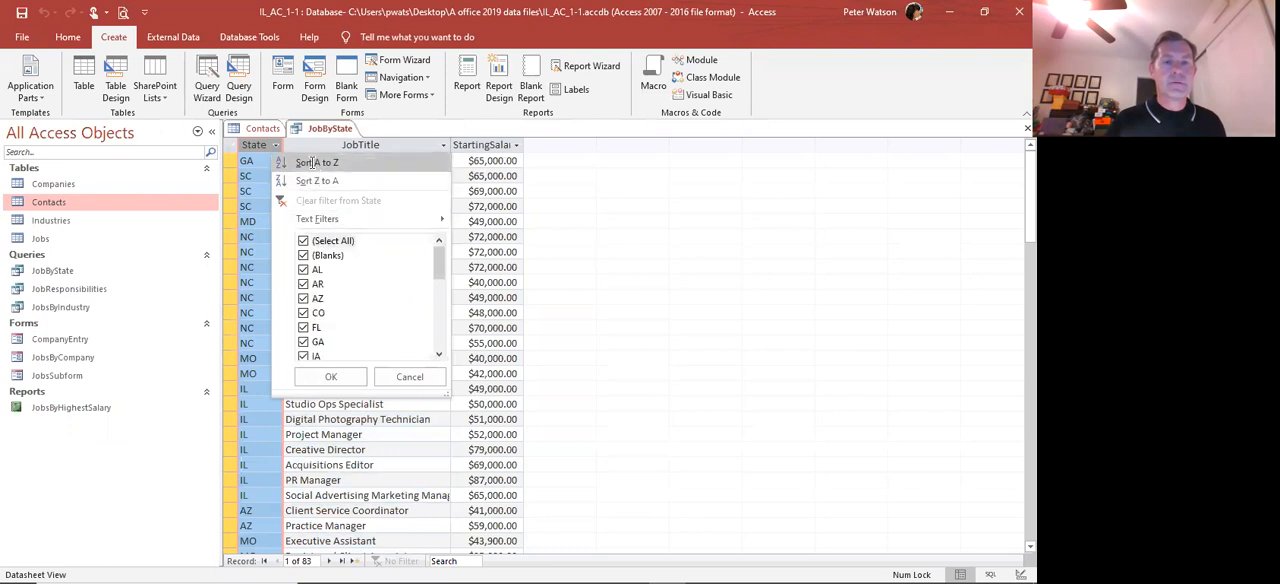
left_click(316, 163)
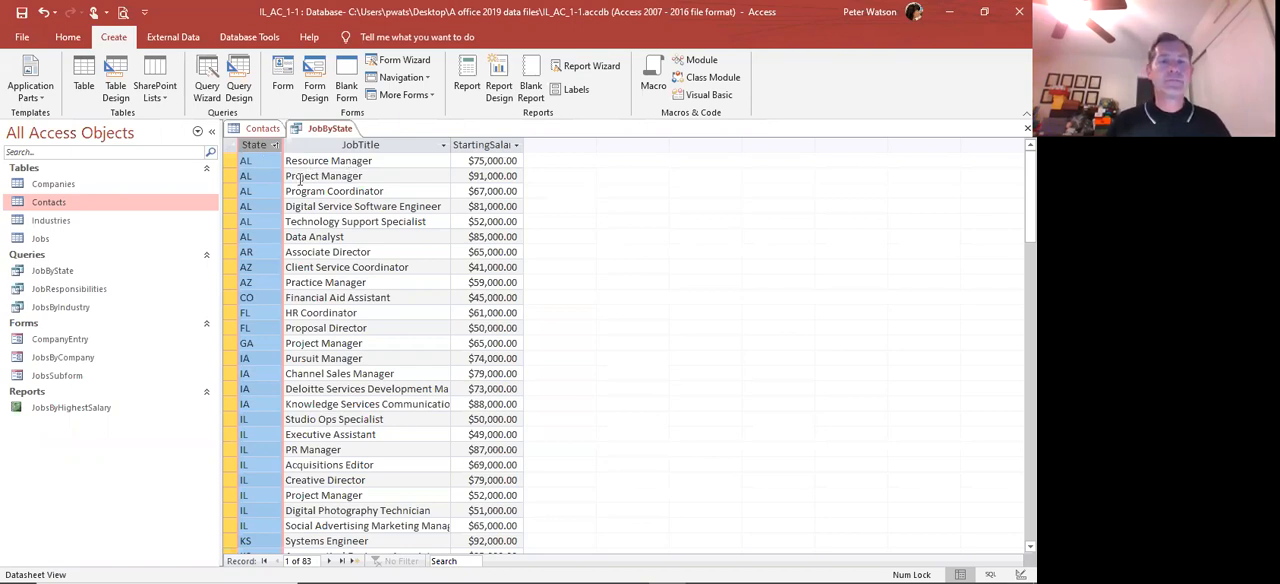
Sort the JobByState records in ascending order by the State and JobTitle columns together
left_click(264, 162)
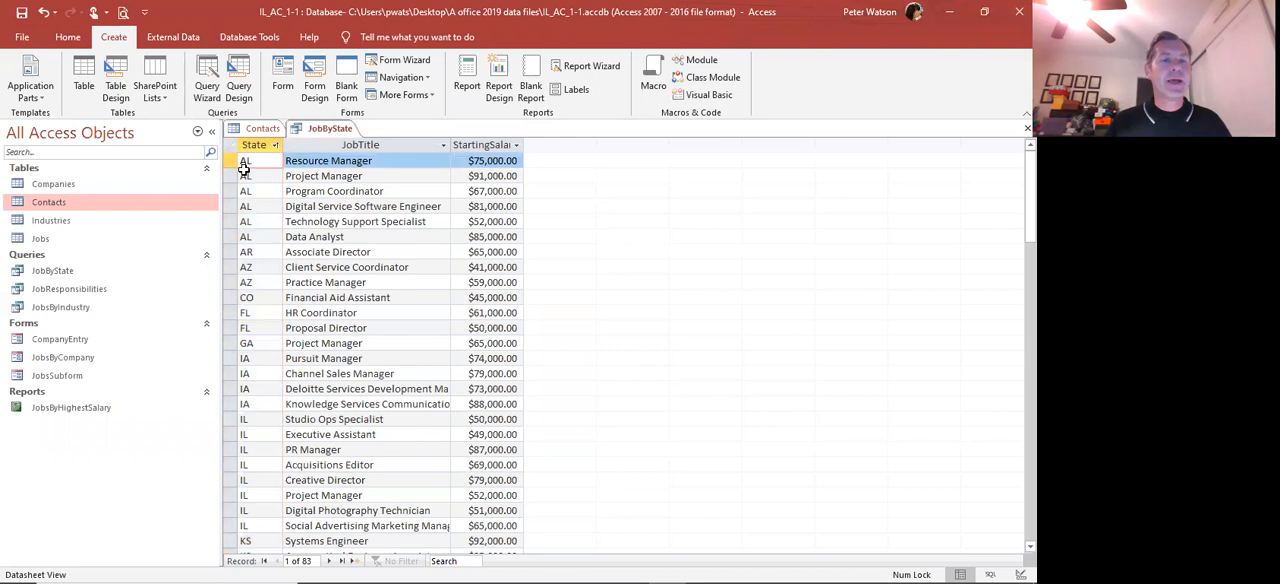
left_click_drag(229, 161, 231, 232)
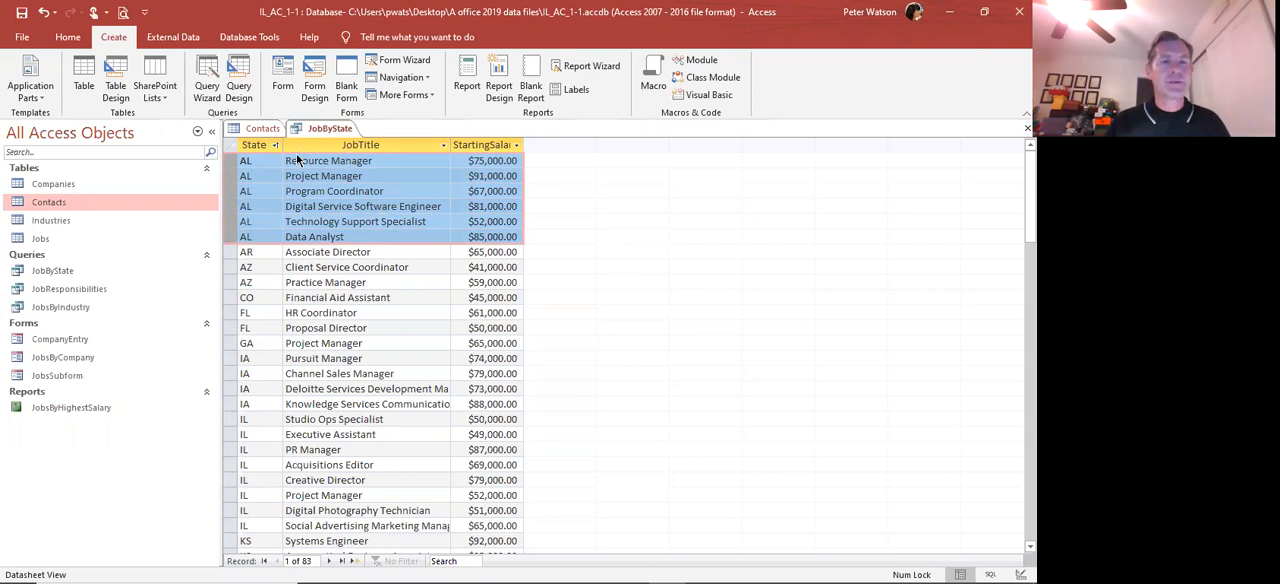
left_click(268, 175)
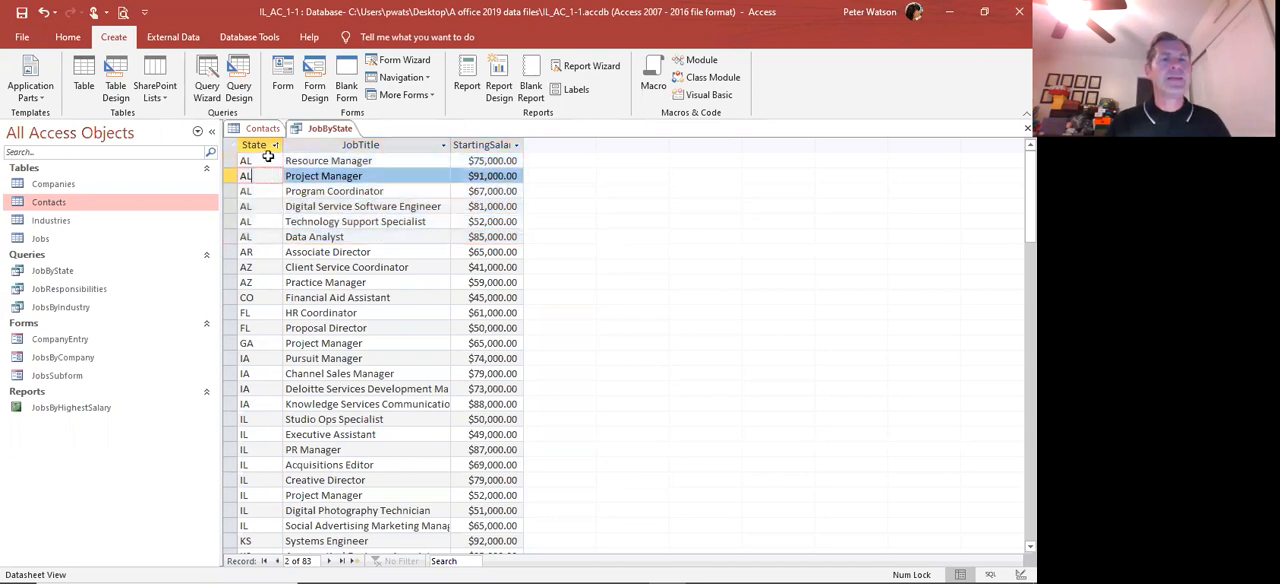
left_click_drag(279, 148, 320, 158)
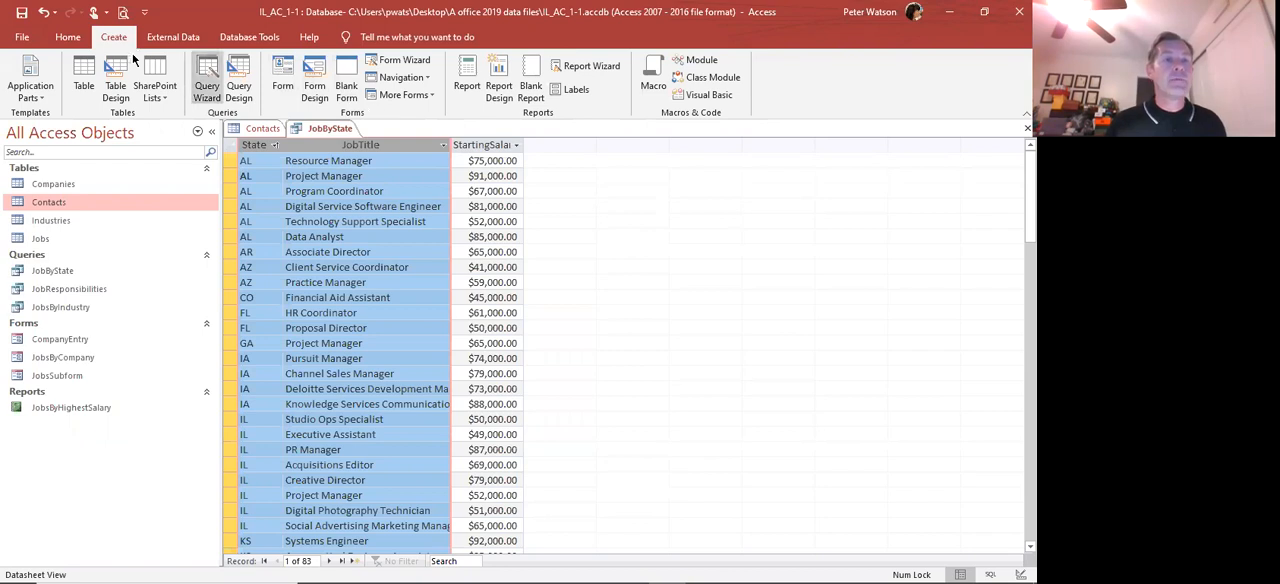
left_click(68, 37)
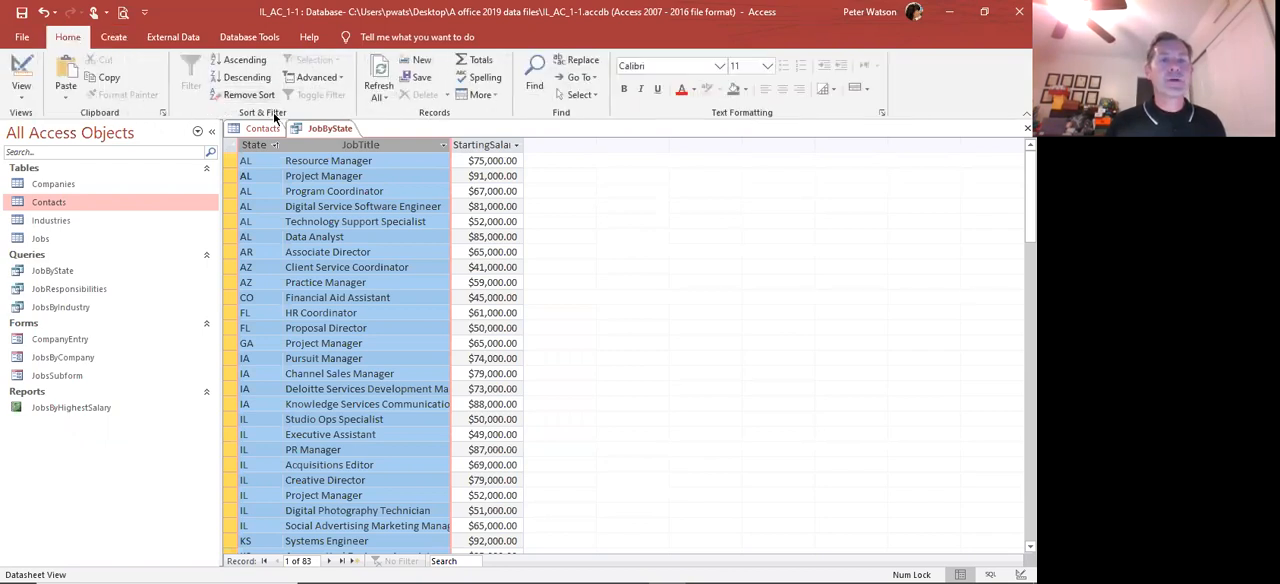
left_click(243, 63)
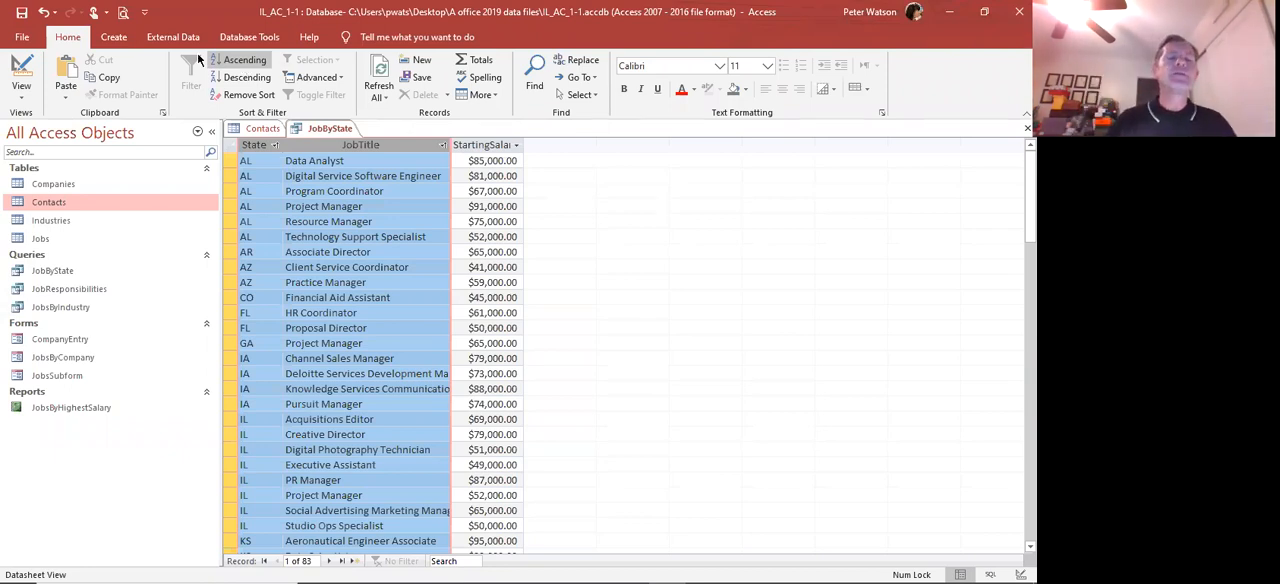
Review the sorted AL records, close the JobByState query keeping its sort order, and close the Contacts table
left_click(252, 144)
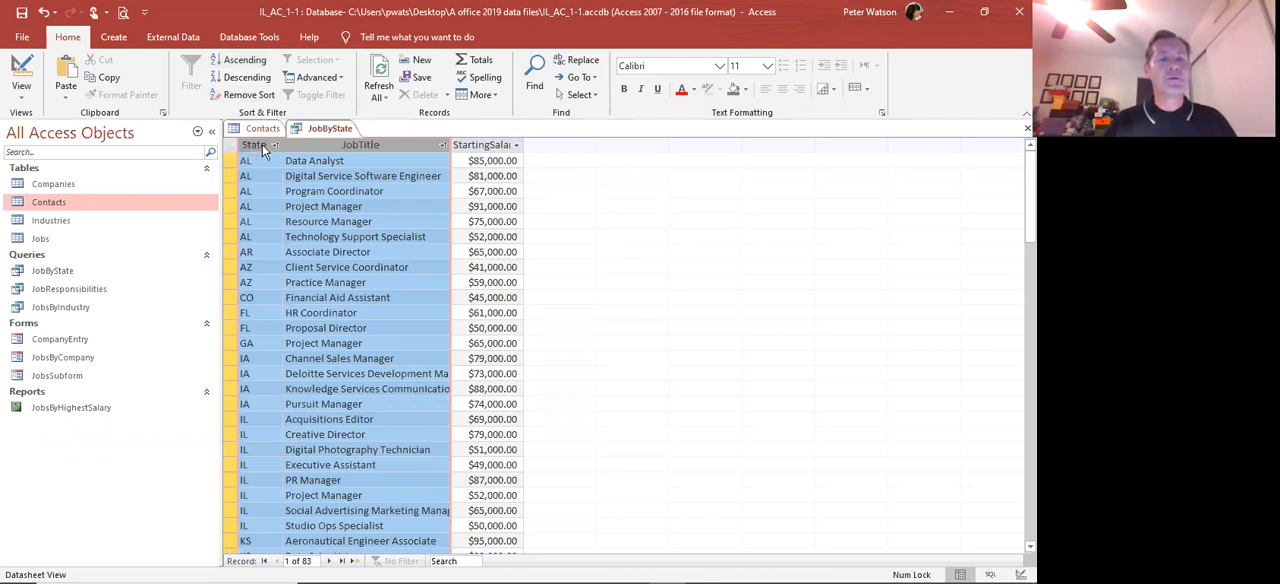
left_click(300, 236)
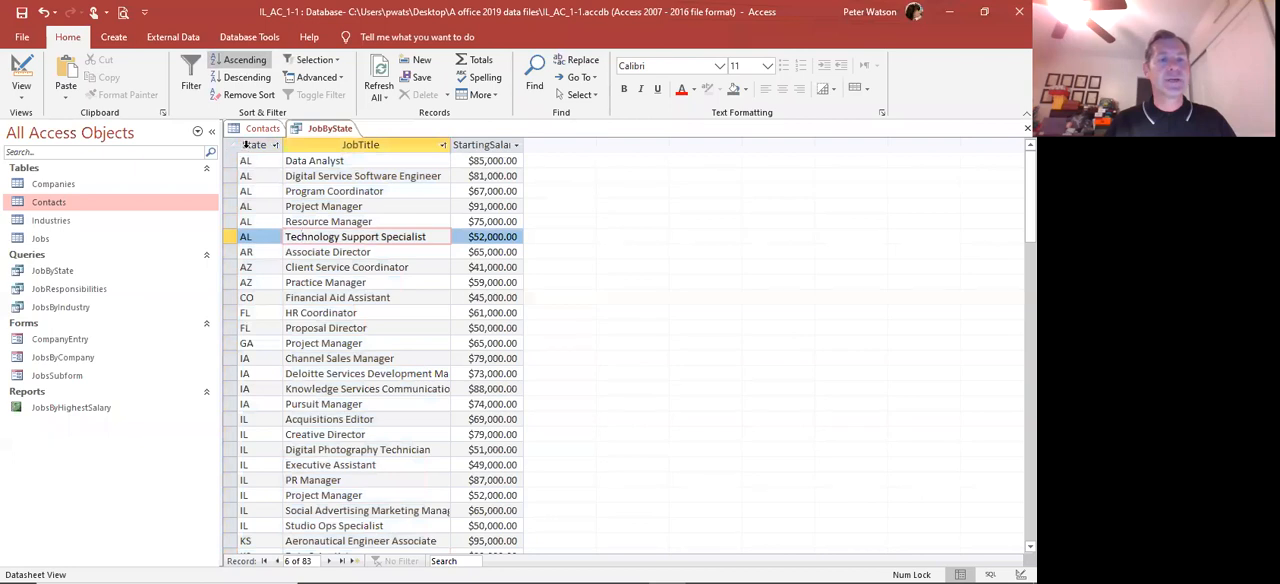
left_click(254, 145)
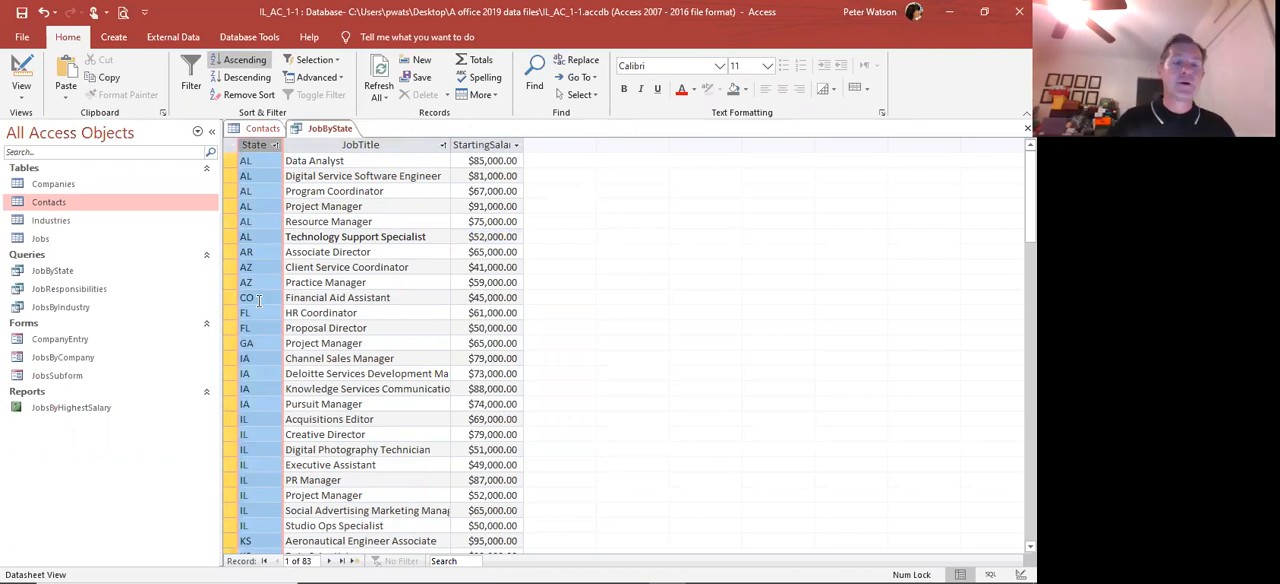
left_click_drag(232, 168, 240, 238)
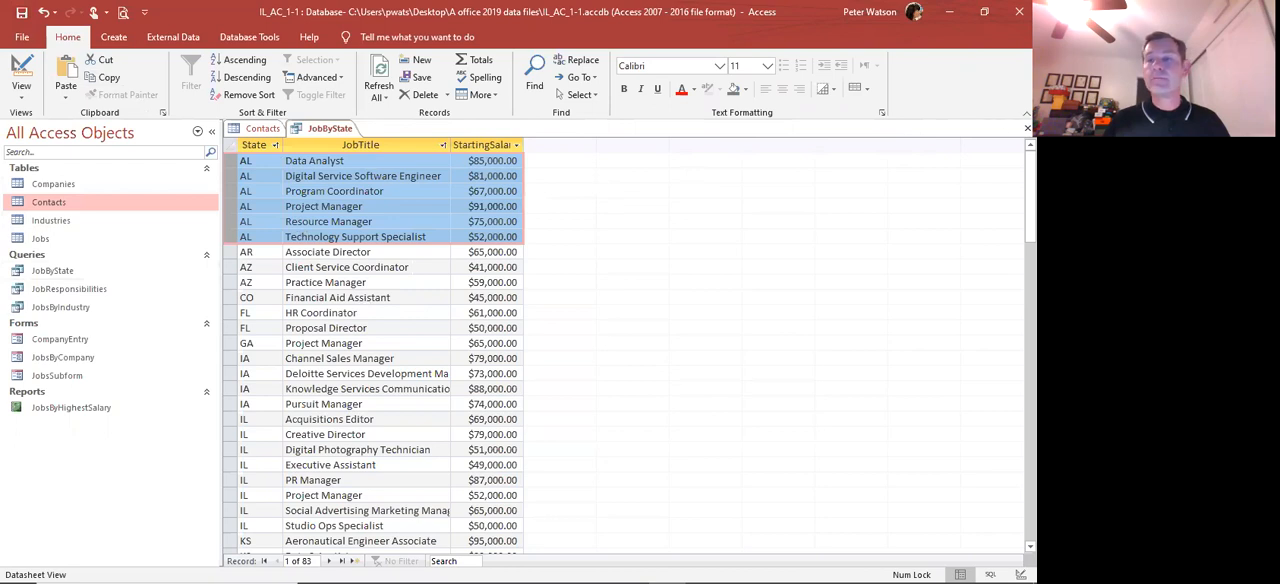
left_click(1027, 128)
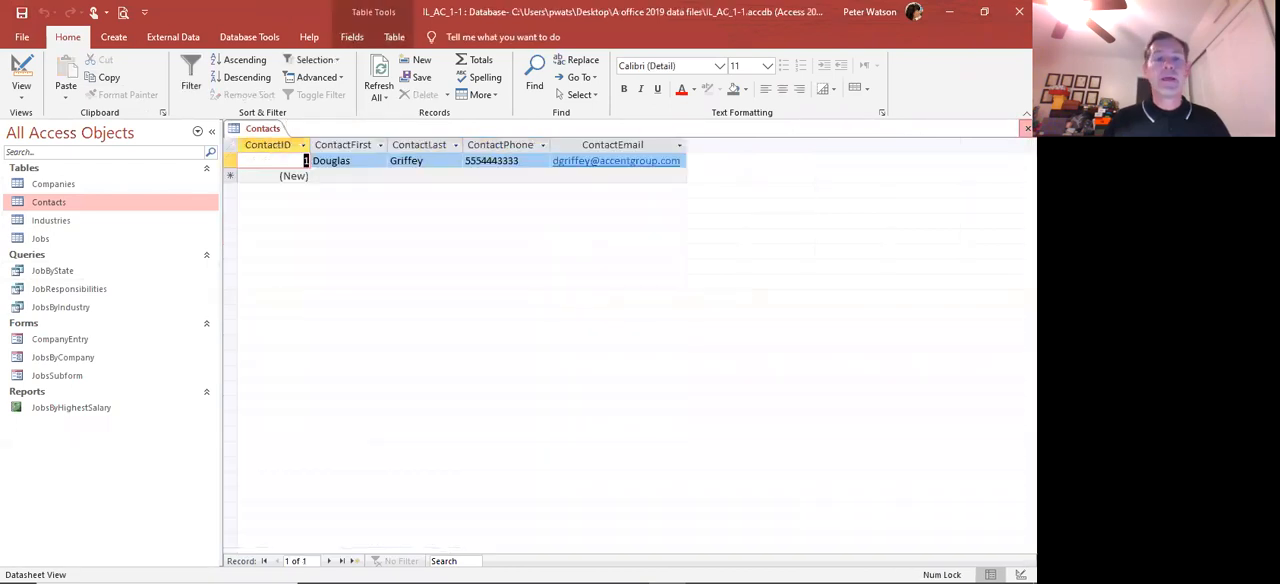
left_click(1027, 128)
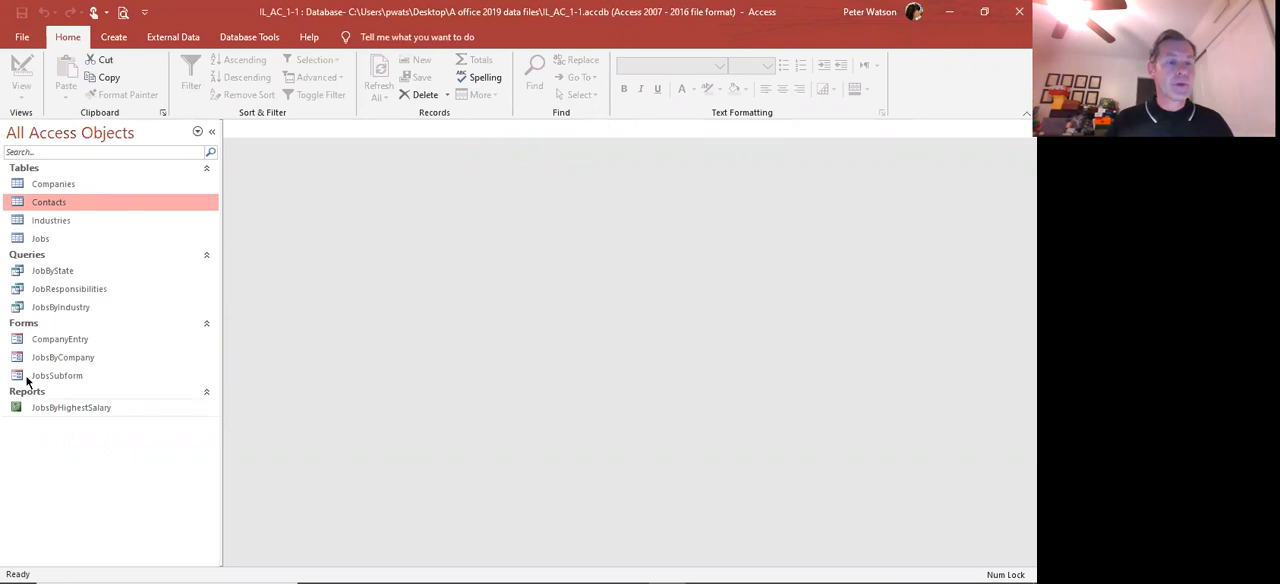
Reopen the JobByState query to check its saved sort order, view the JobsByIndustry query, and close both
double_click(52, 273)
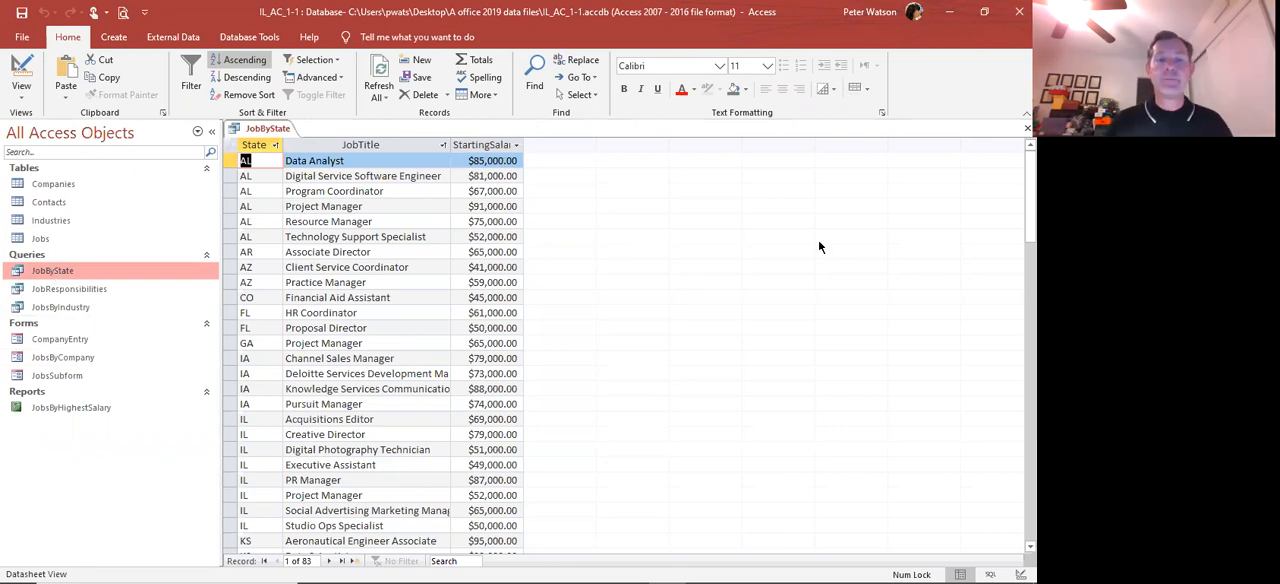
key("ctrl+w")
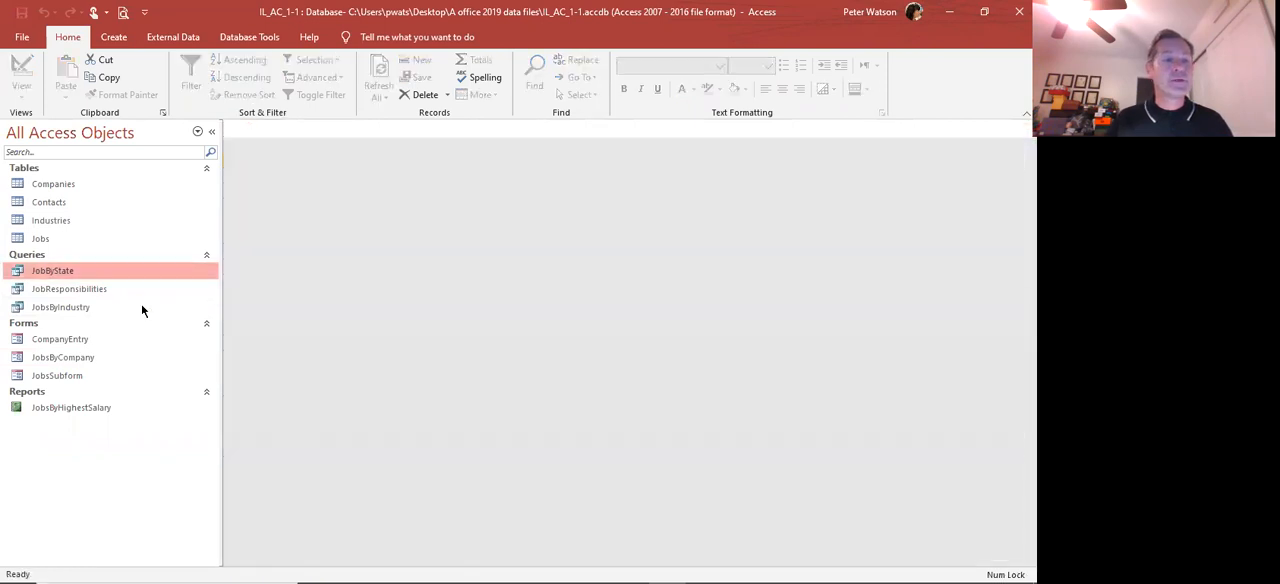
double_click(95, 309)
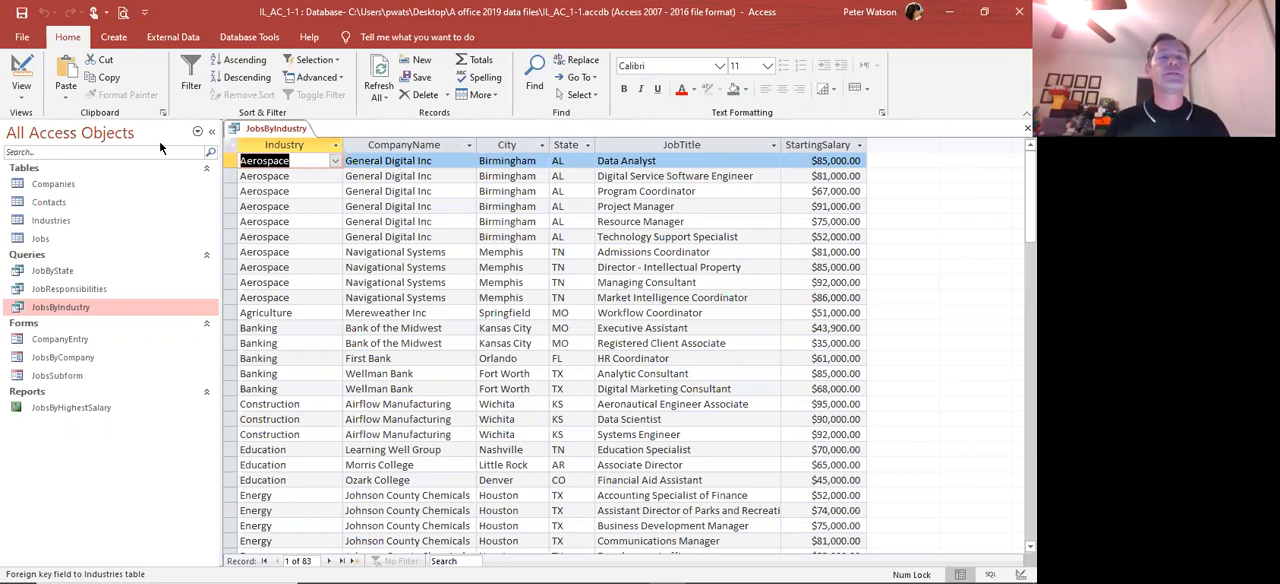
left_click(118, 40)
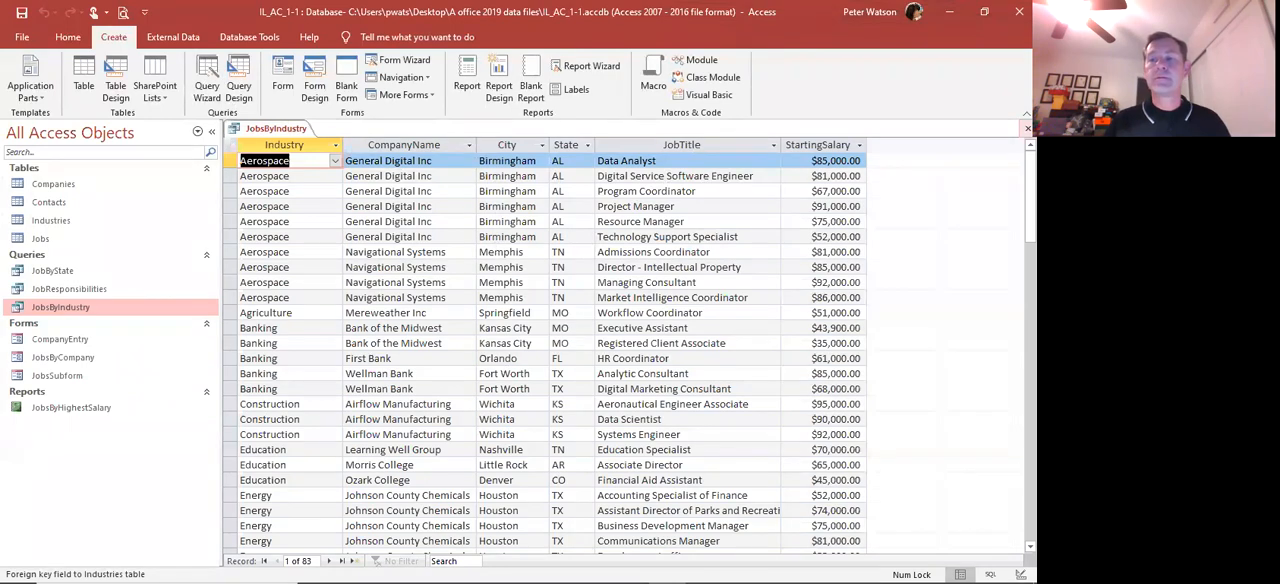
left_click(1027, 128)
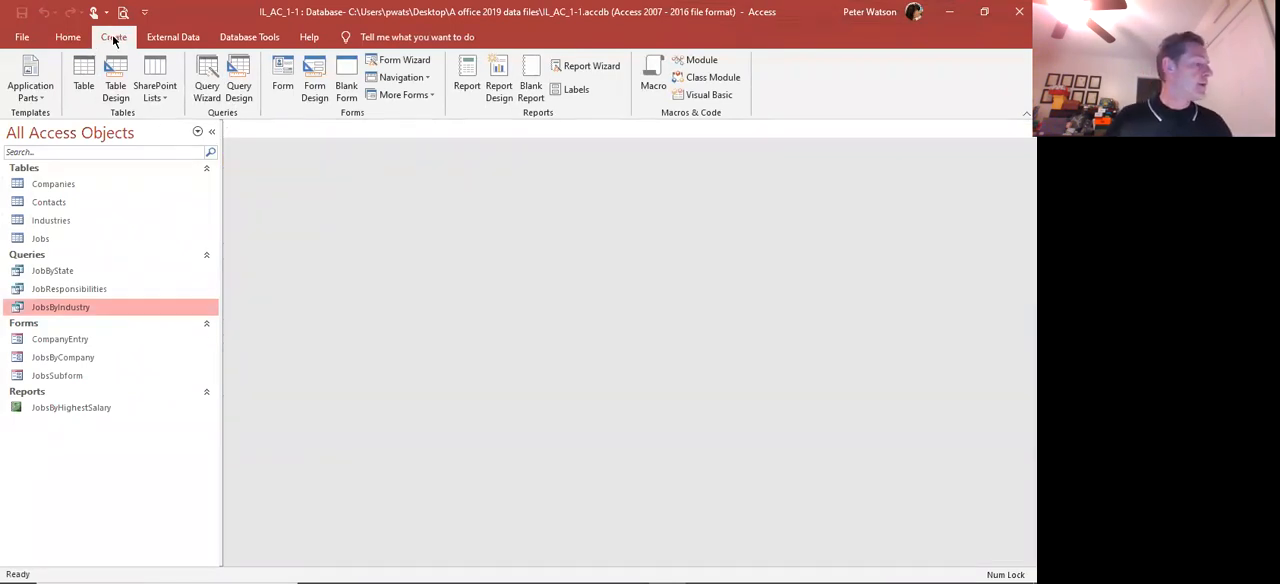
Start a new form with the Form Wizard and include all fields from the Contacts table
left_click(387, 64)
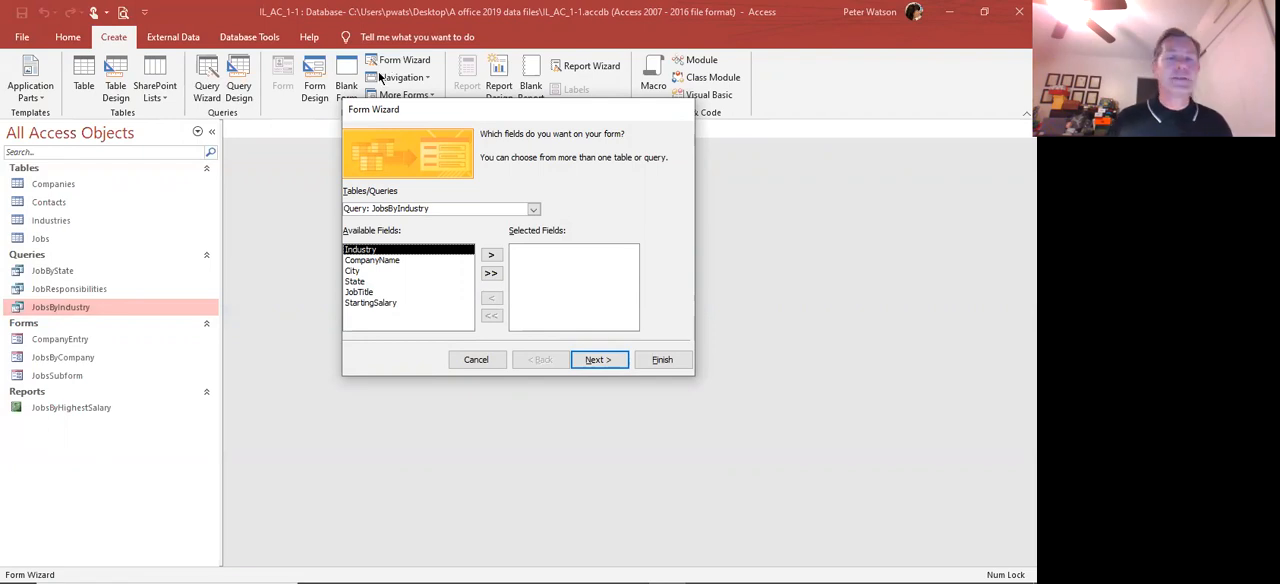
left_click(532, 208)
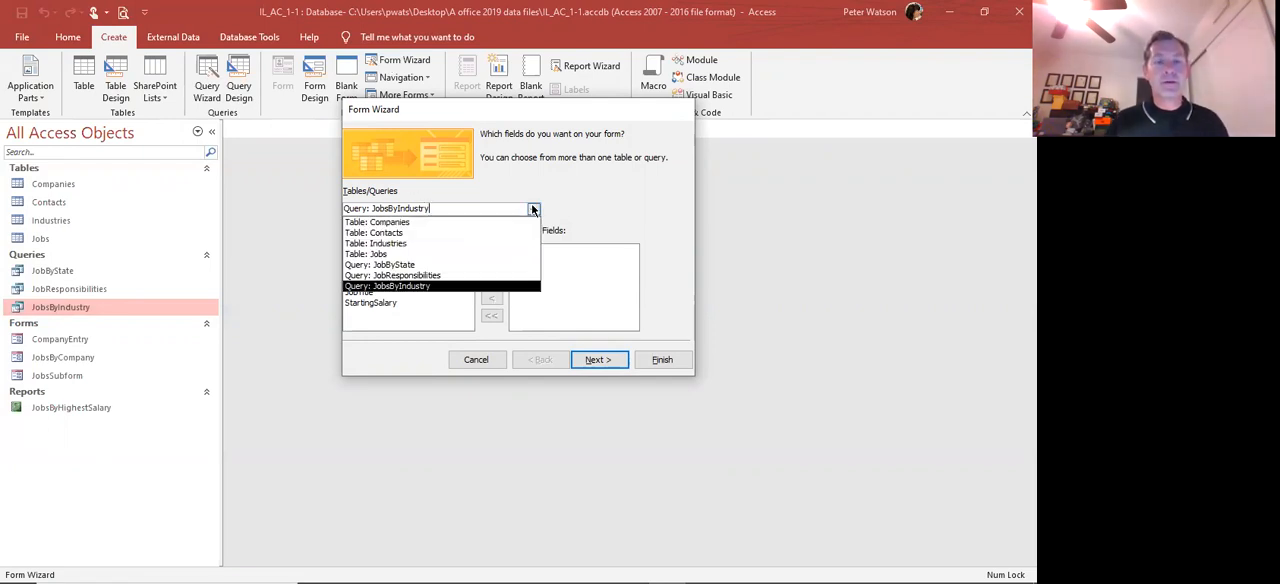
left_click(430, 232)
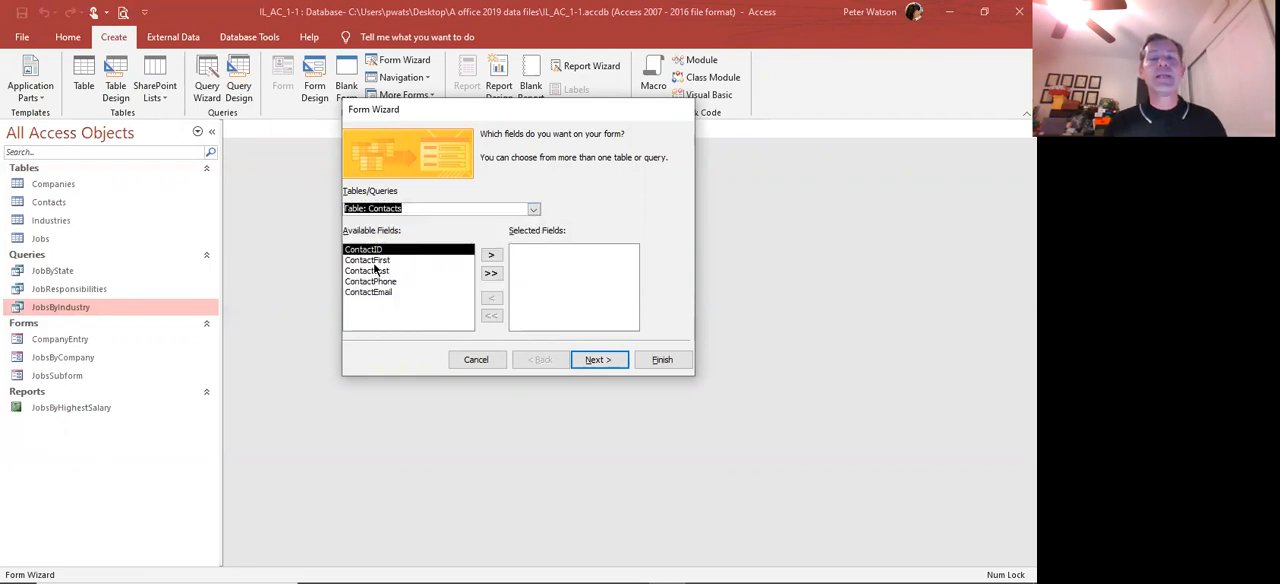
left_click(490, 273)
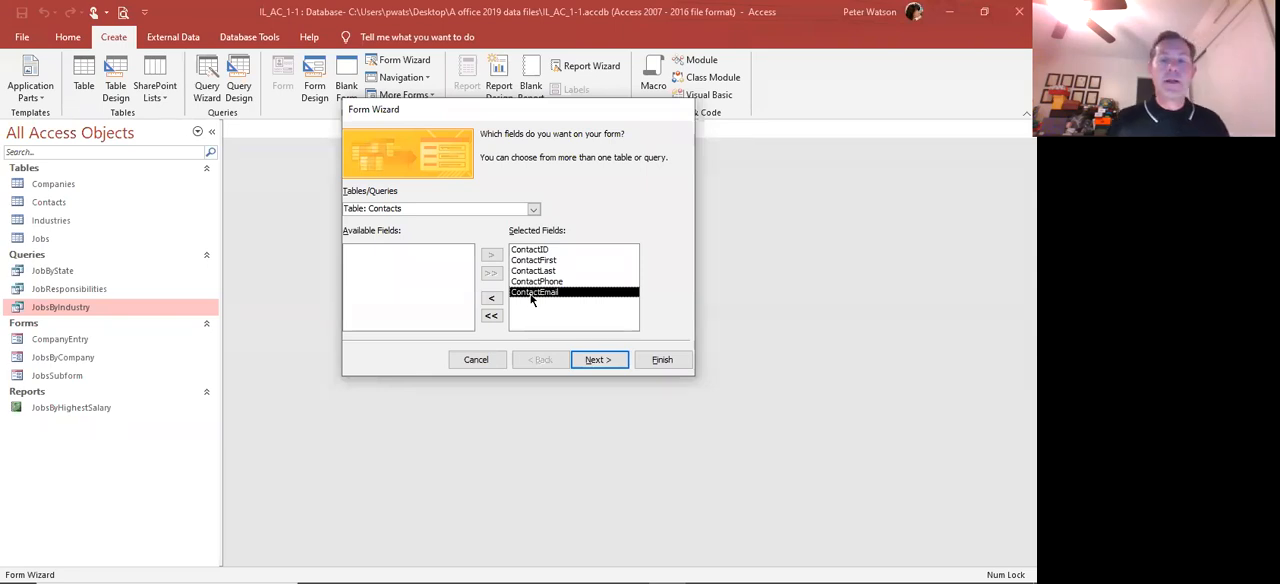
left_click(598, 359)
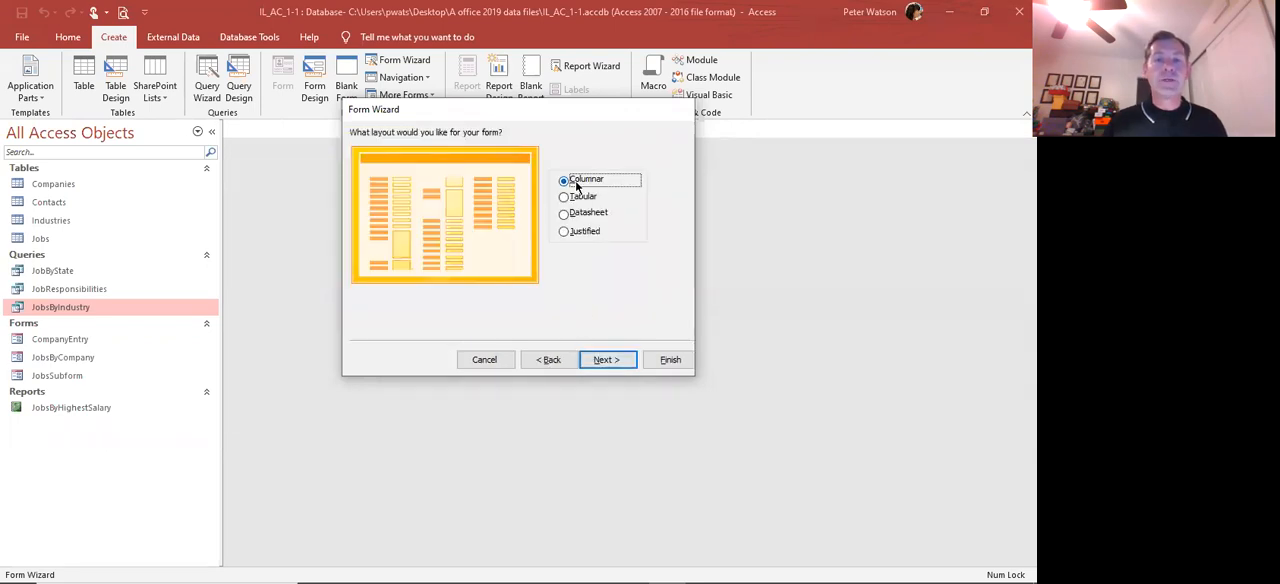
Keep the Columnar layout, title the form ContactEntry, and finish the wizard with the form opened for entering information
left_click(594, 360)
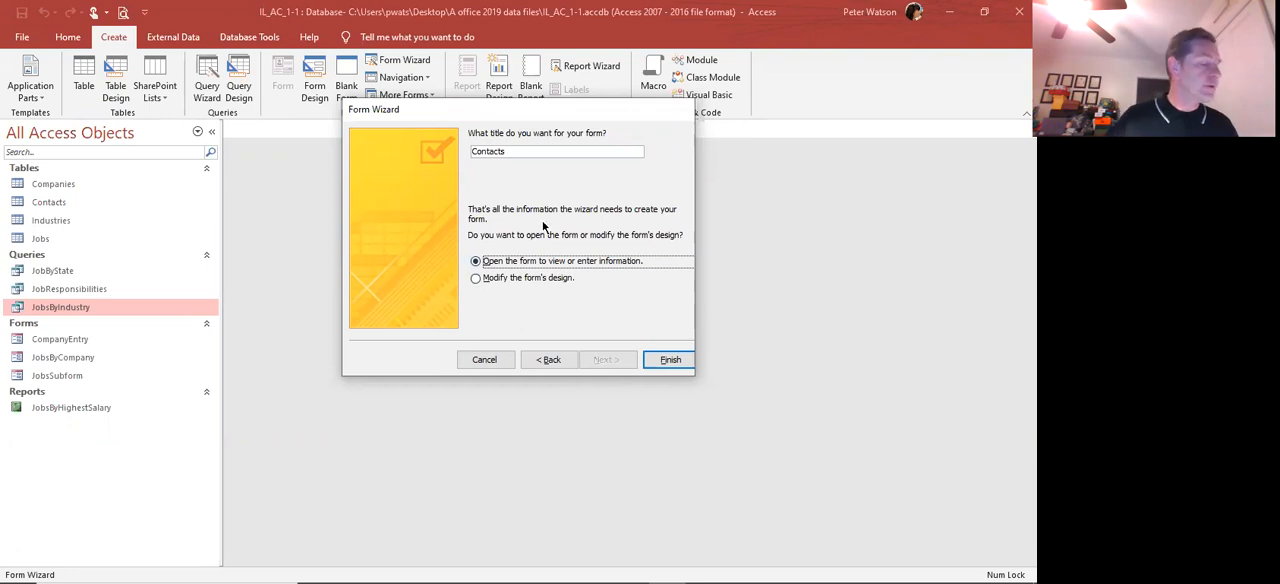
left_click(540, 153)
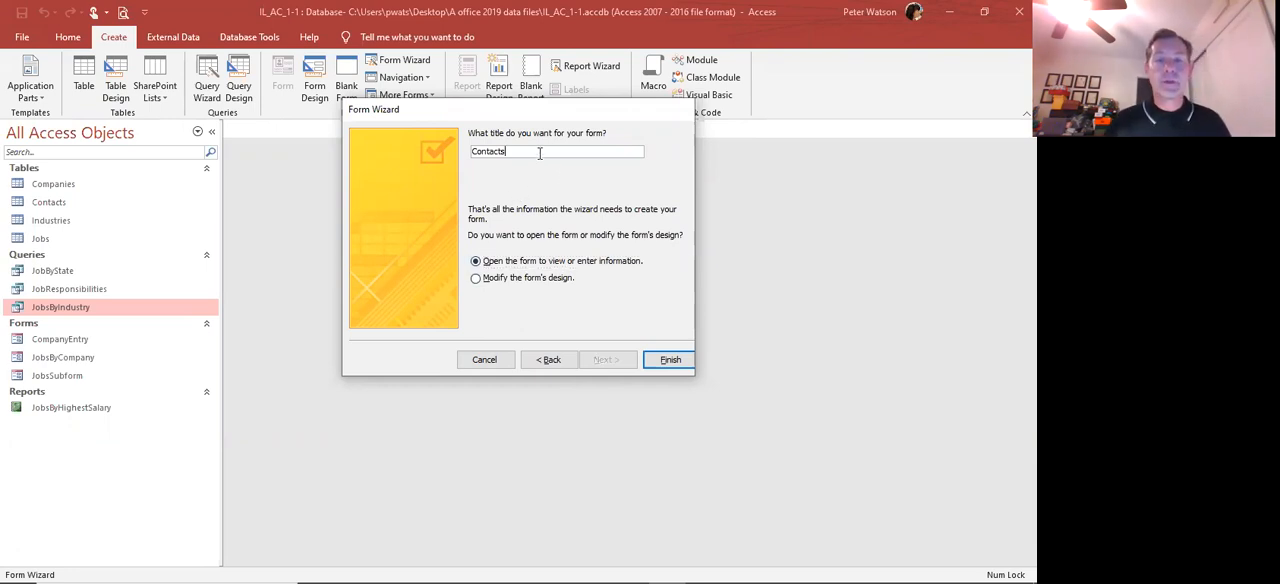
key("BackSpace")
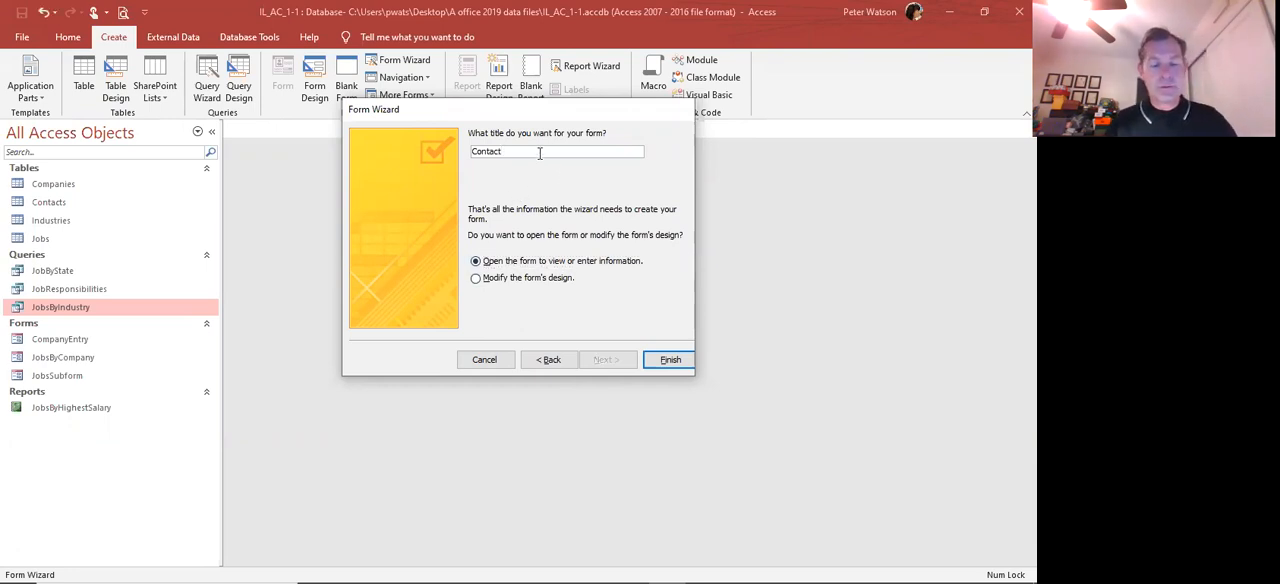
type("Entry")
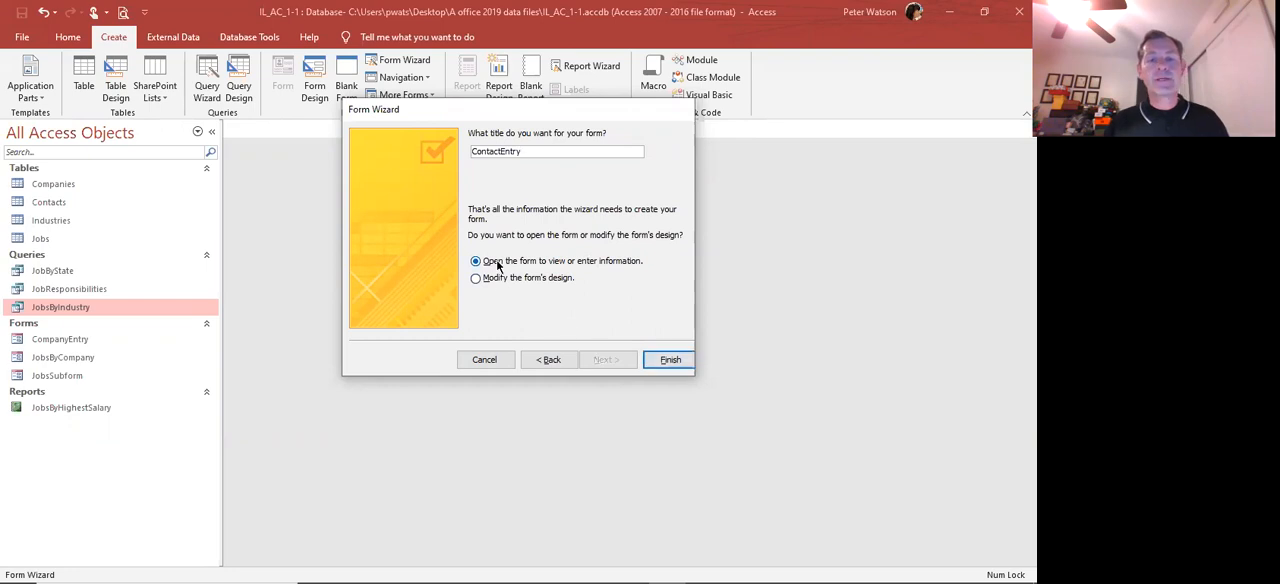
left_click(662, 360)
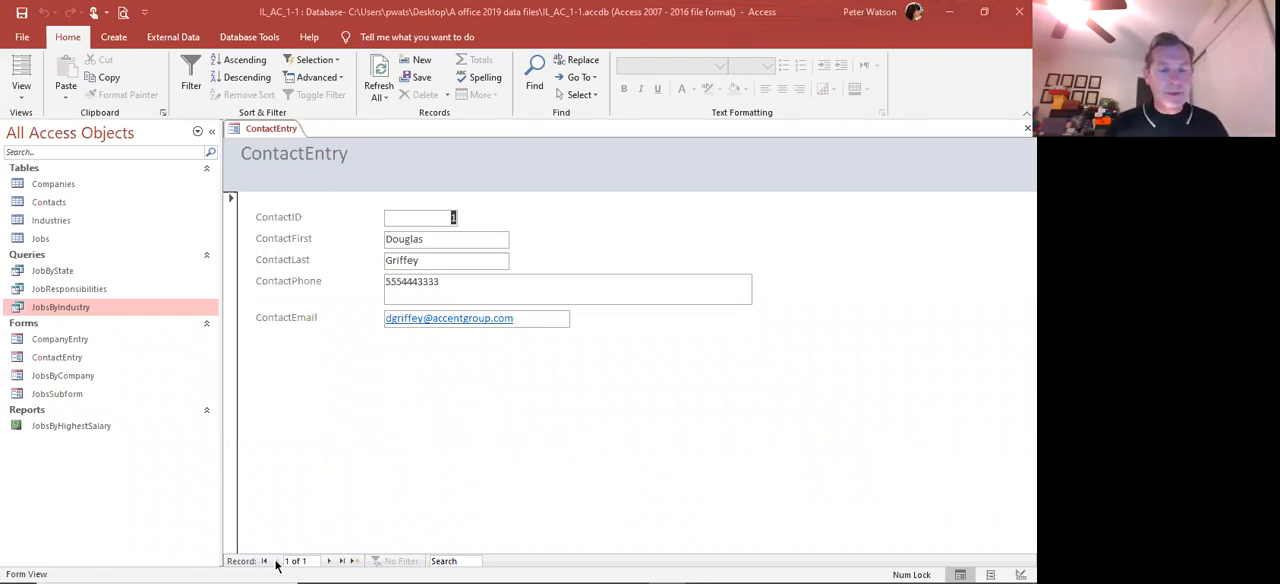
Start a new record in the ContactEntry form and enter the contact's first and last name
left_click(342, 563)
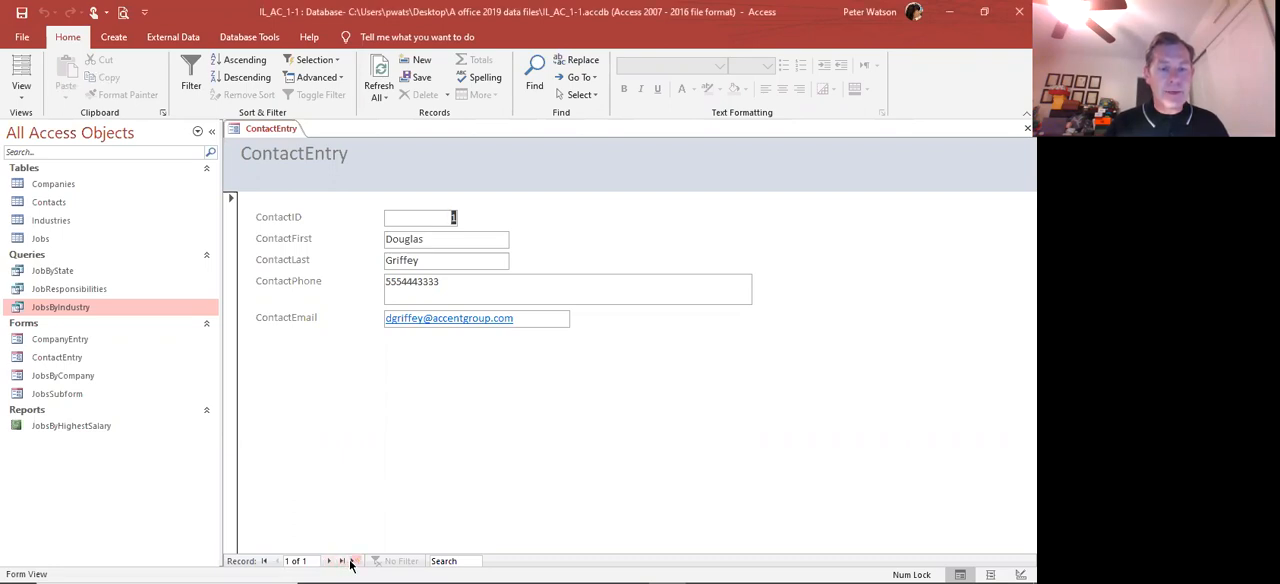
left_click(353, 564)
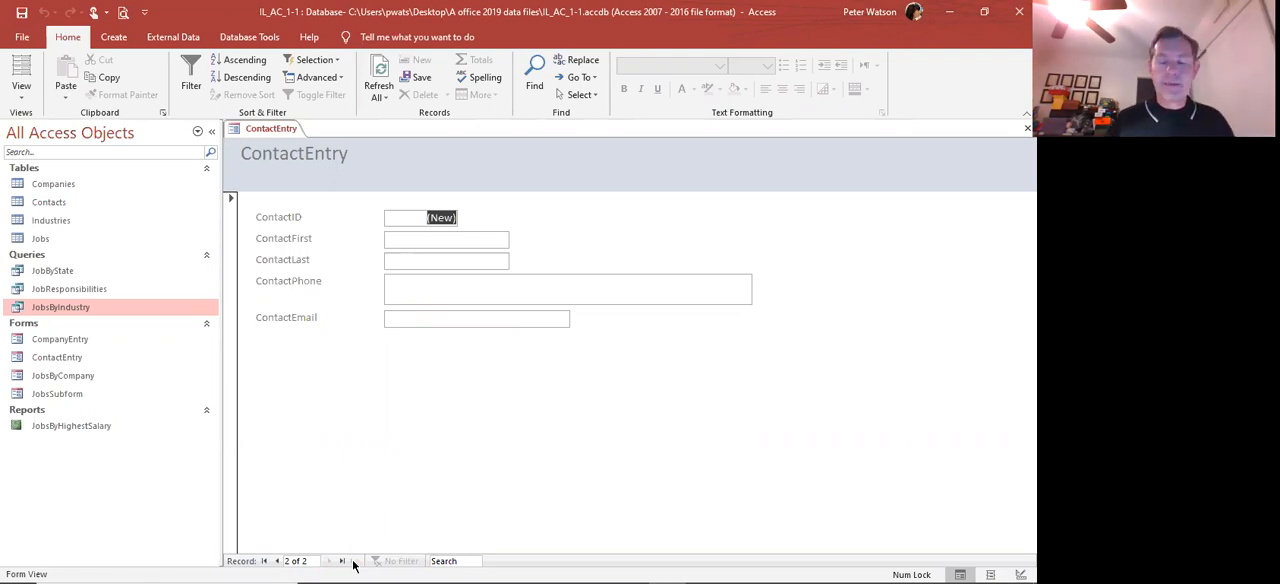
key("Tab")
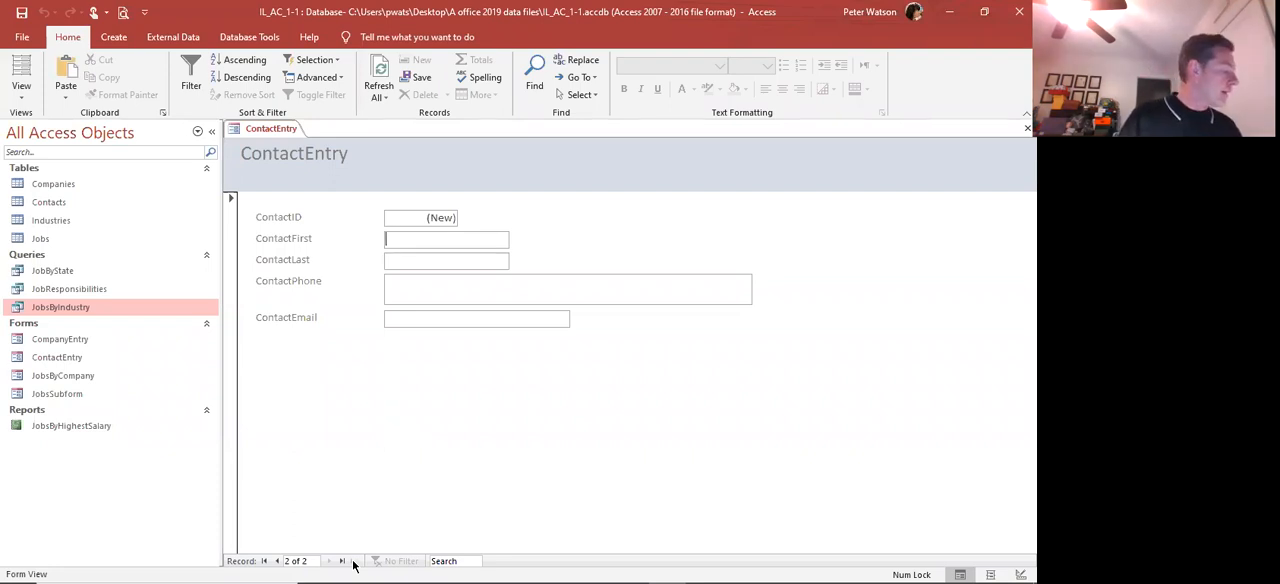
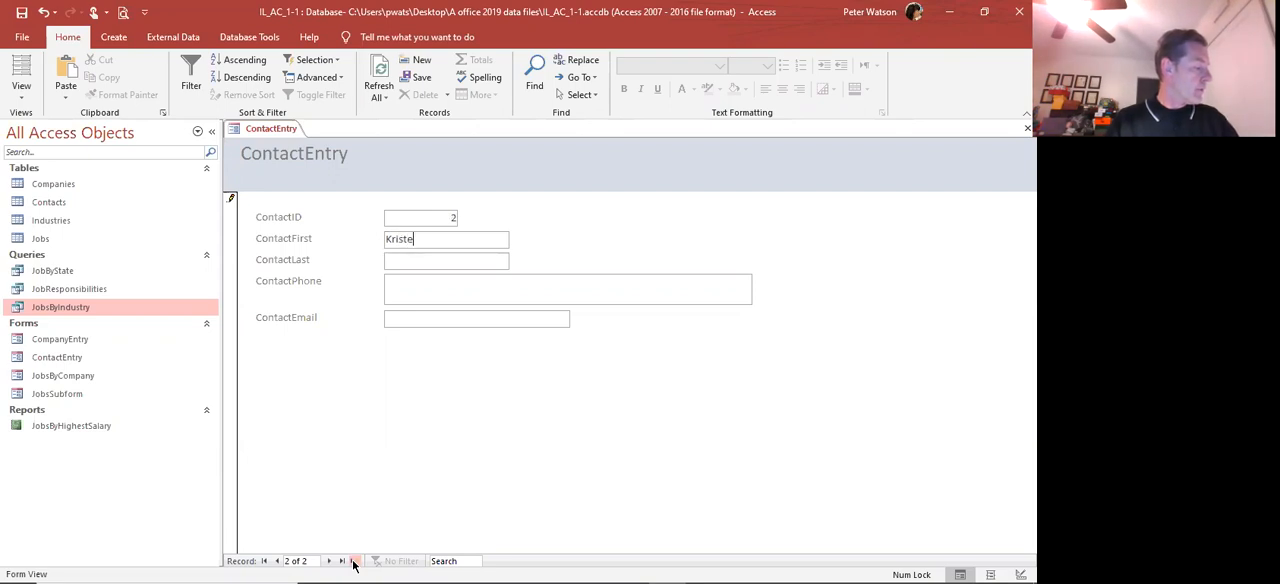
key("Tab")
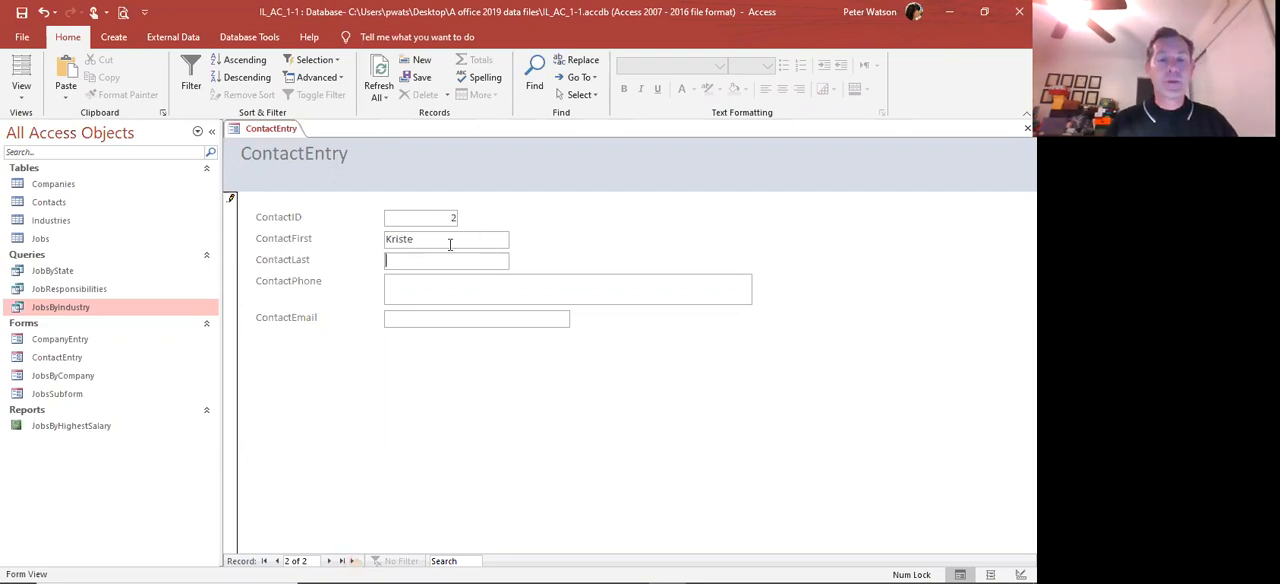
left_click(447, 241)
key("Tab")
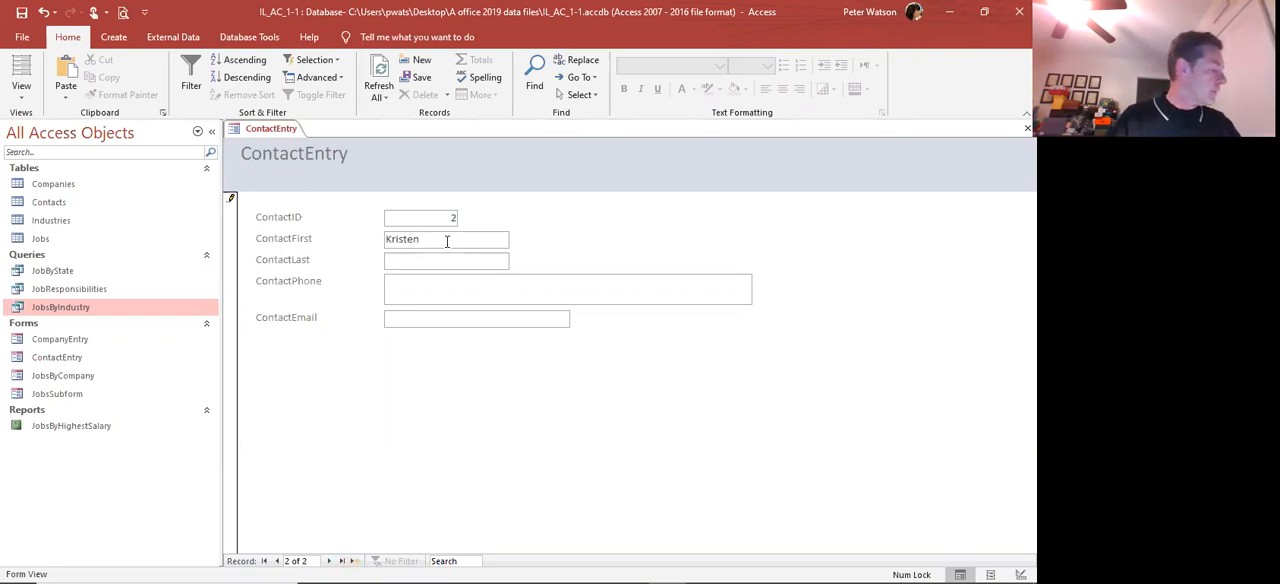
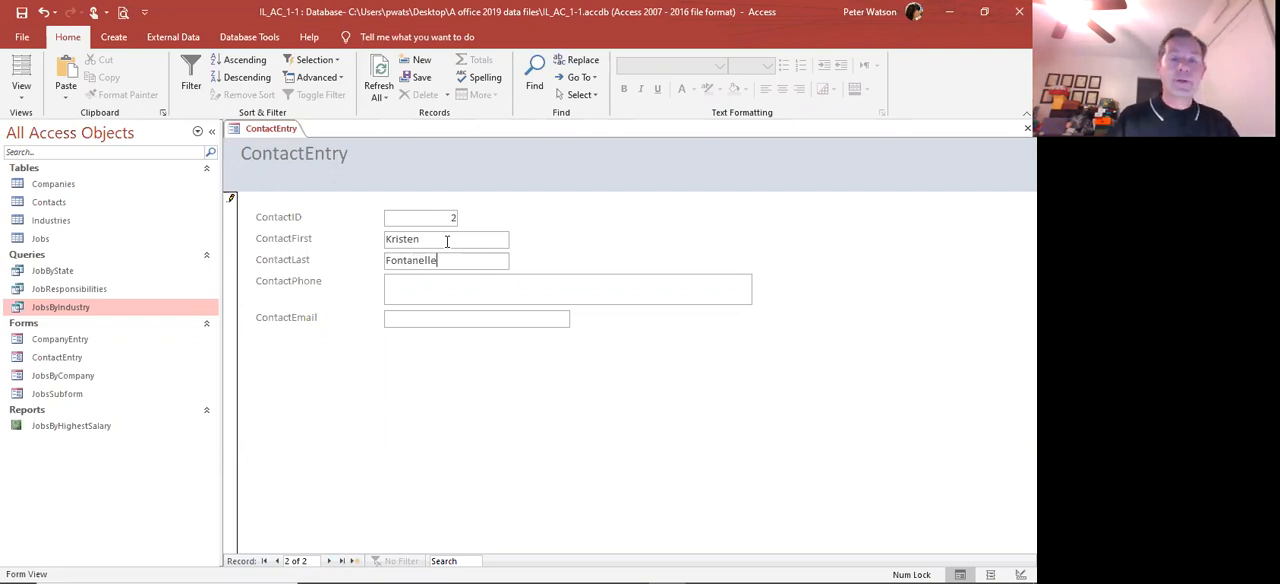
key("Tab")
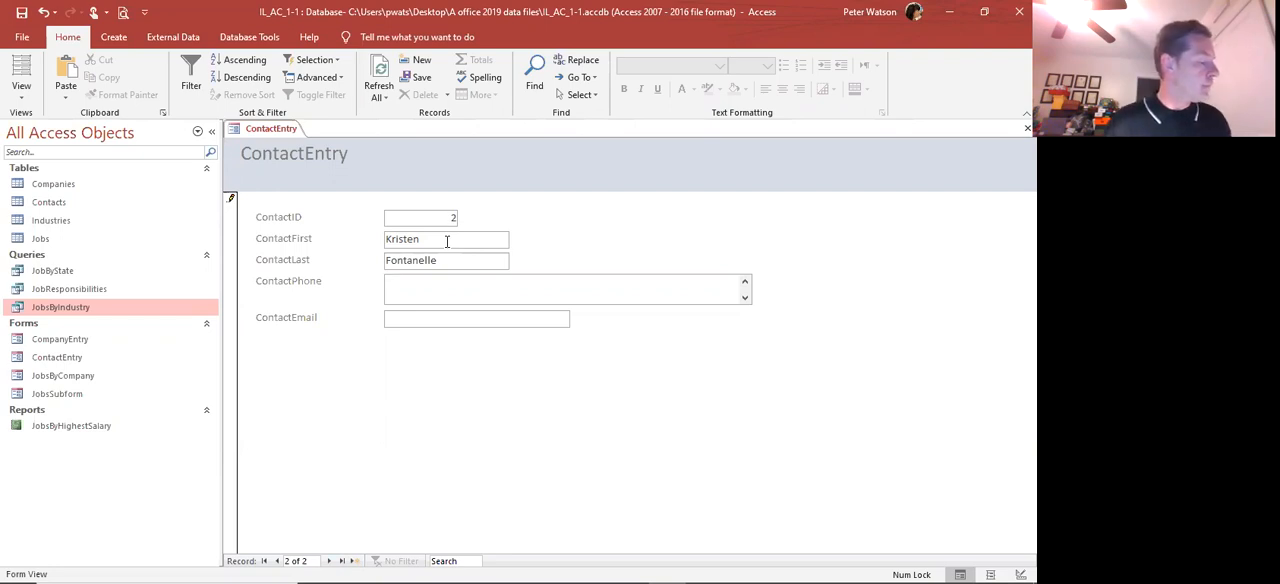
Fill in the new contact's phone number and e-mail address, and complete the record by advancing to a blank one
type("55566")
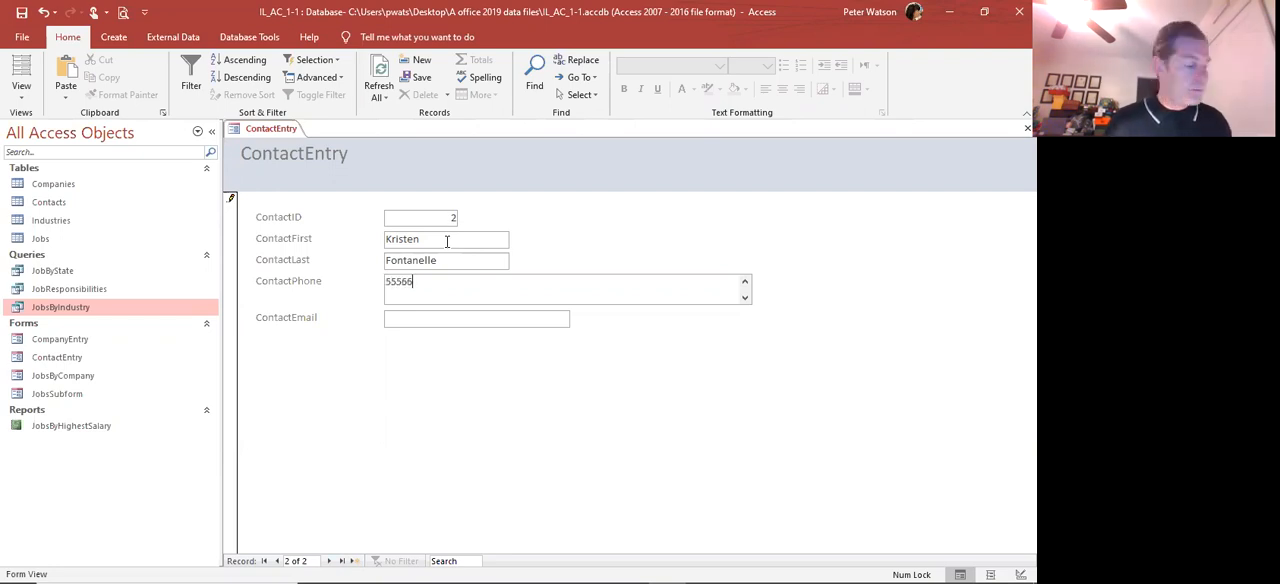
type("6")
type("7777")
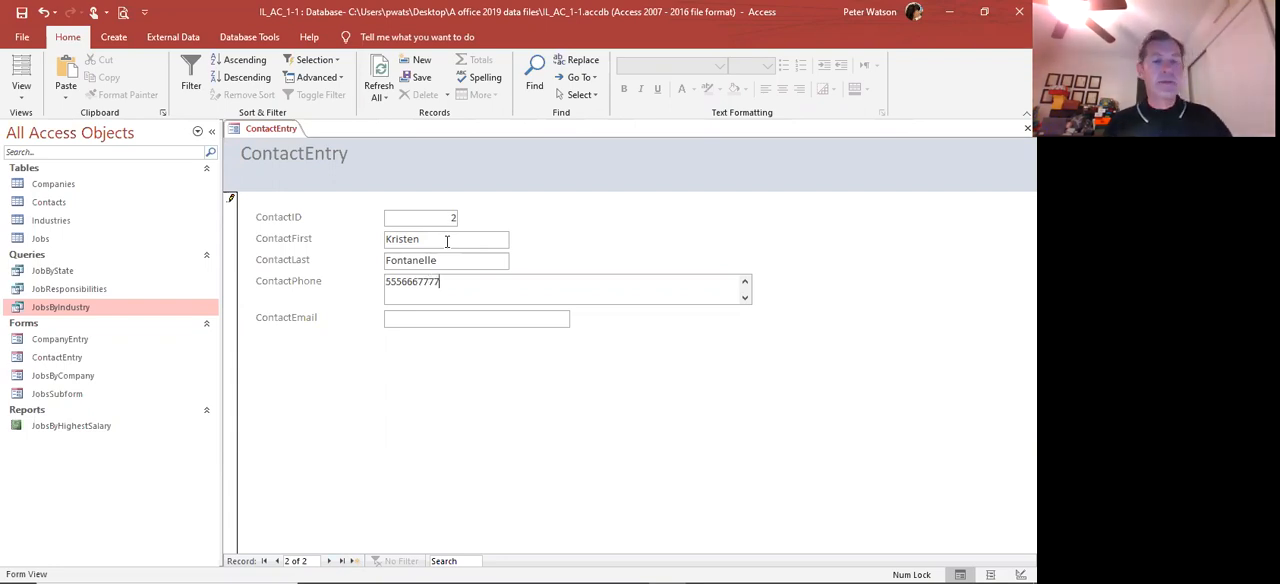
key("Tab")
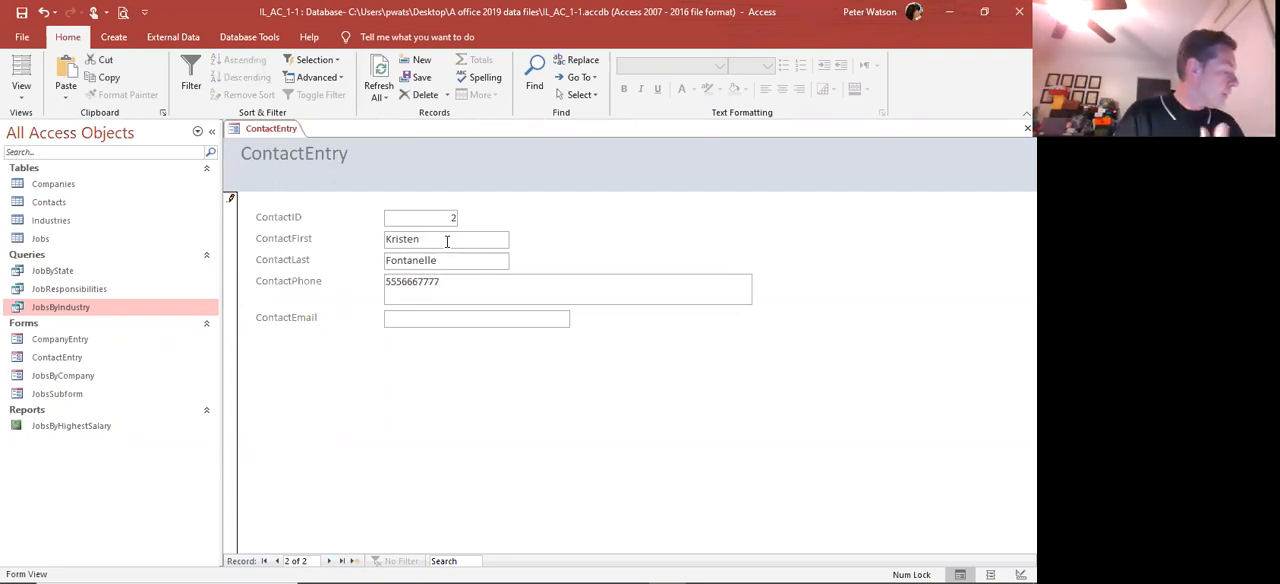
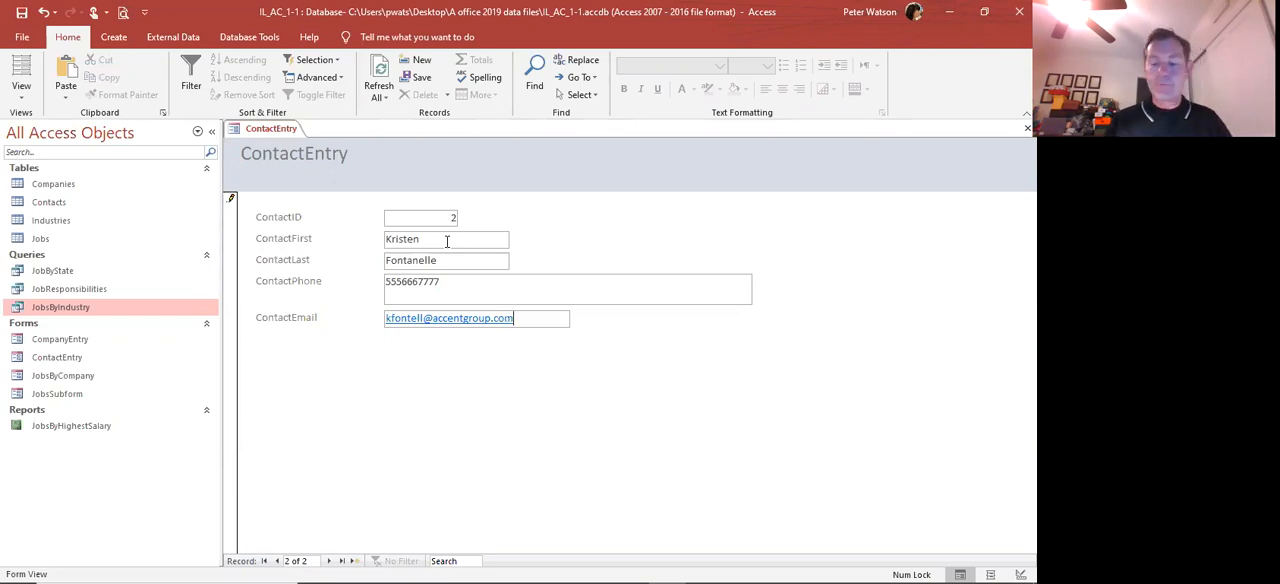
key("Tab")
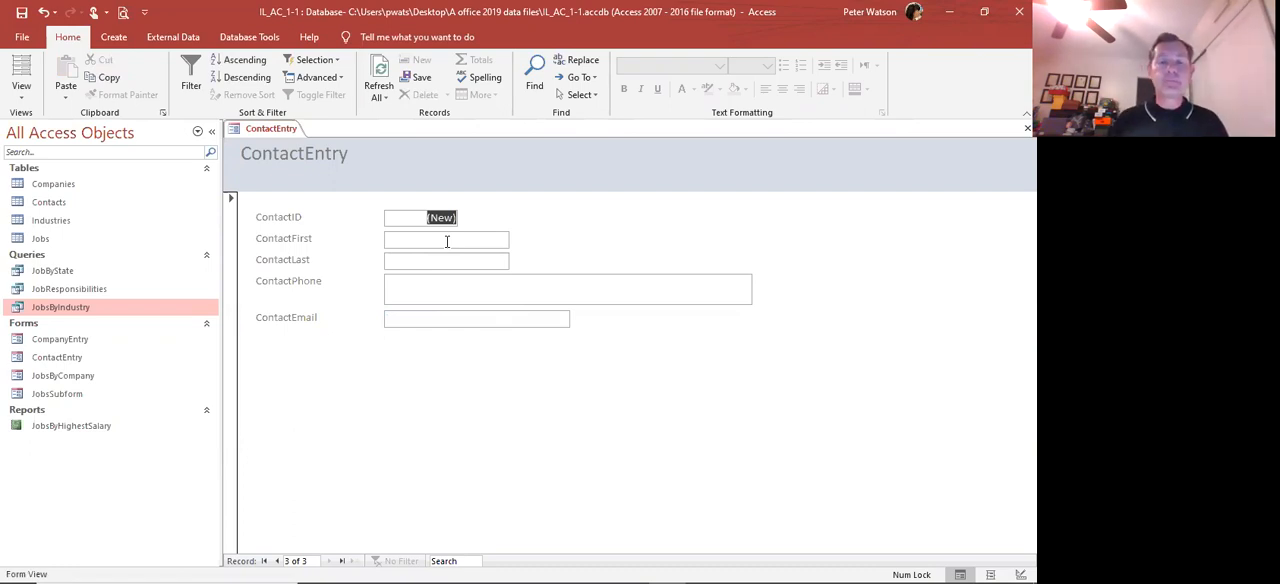
Go back to contact record 1, remove the last three letters of its first name, and save the edit by moving between records
left_click(278, 562)
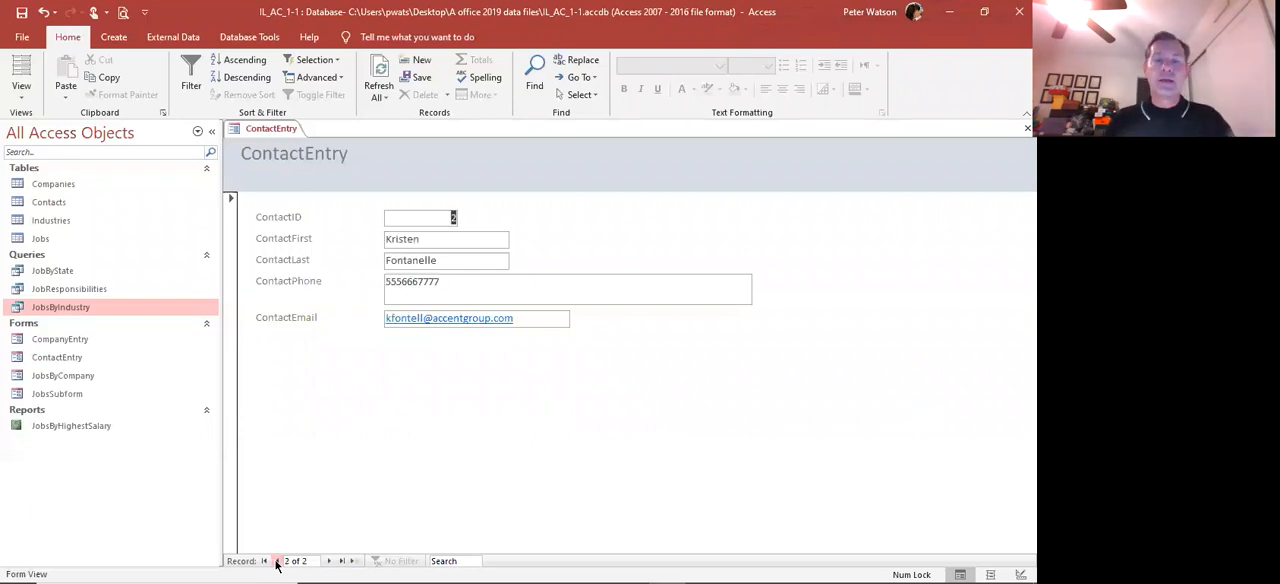
left_click(278, 562)
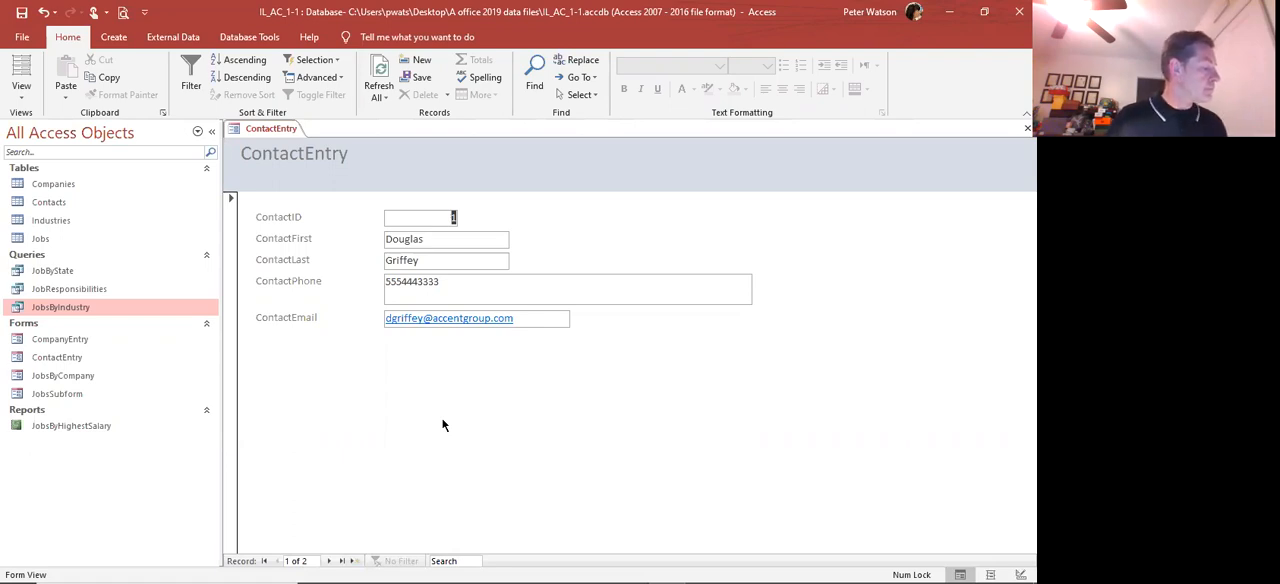
left_click(431, 241)
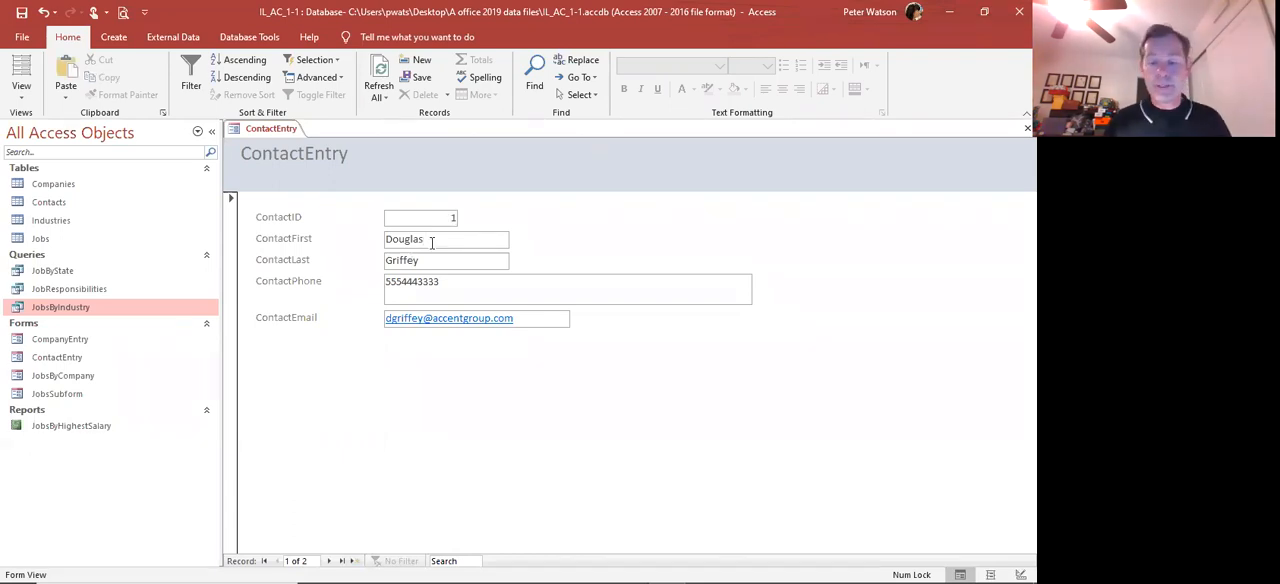
key("BackSpace")
key("BackSpace")
key("BackSpace")
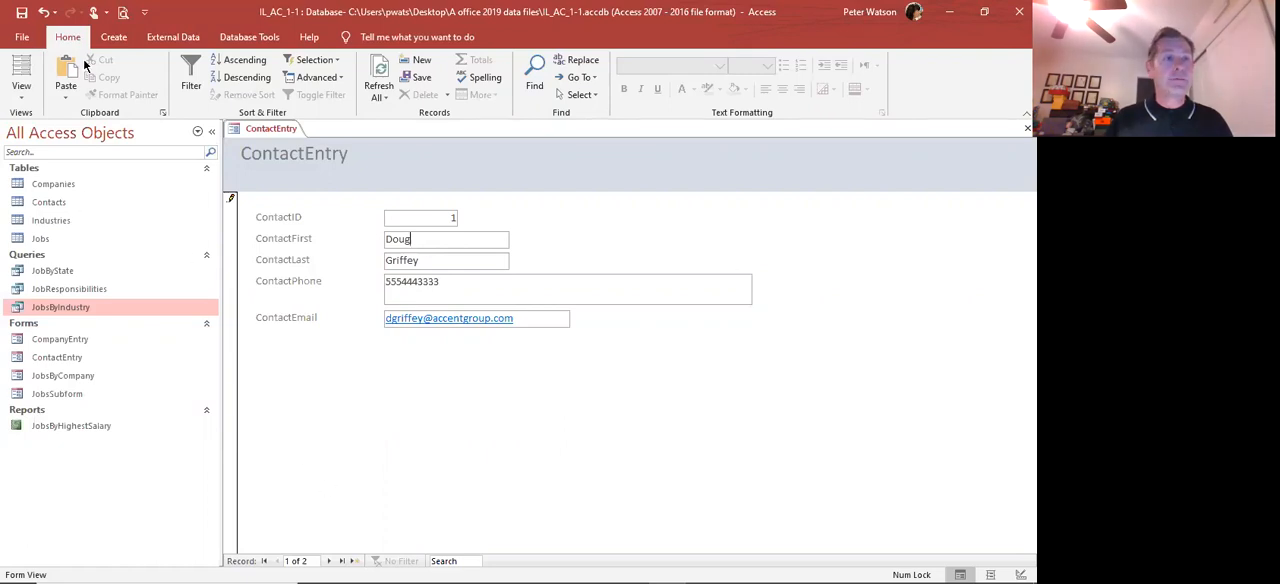
left_click(328, 561)
left_click(328, 561)
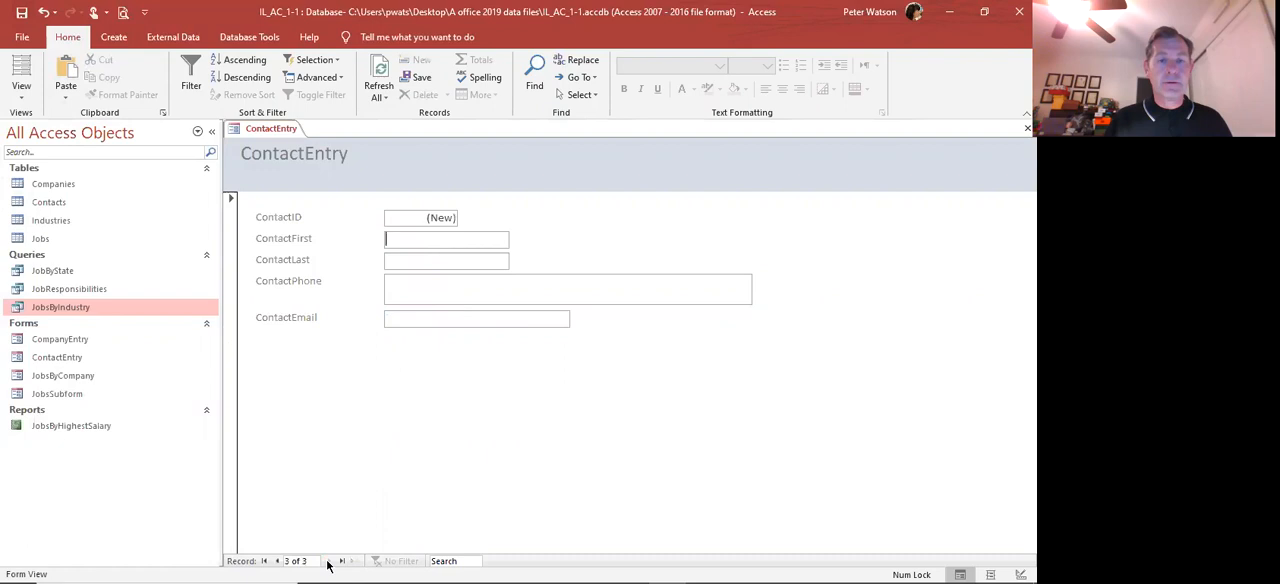
left_click(278, 561)
left_click(278, 561)
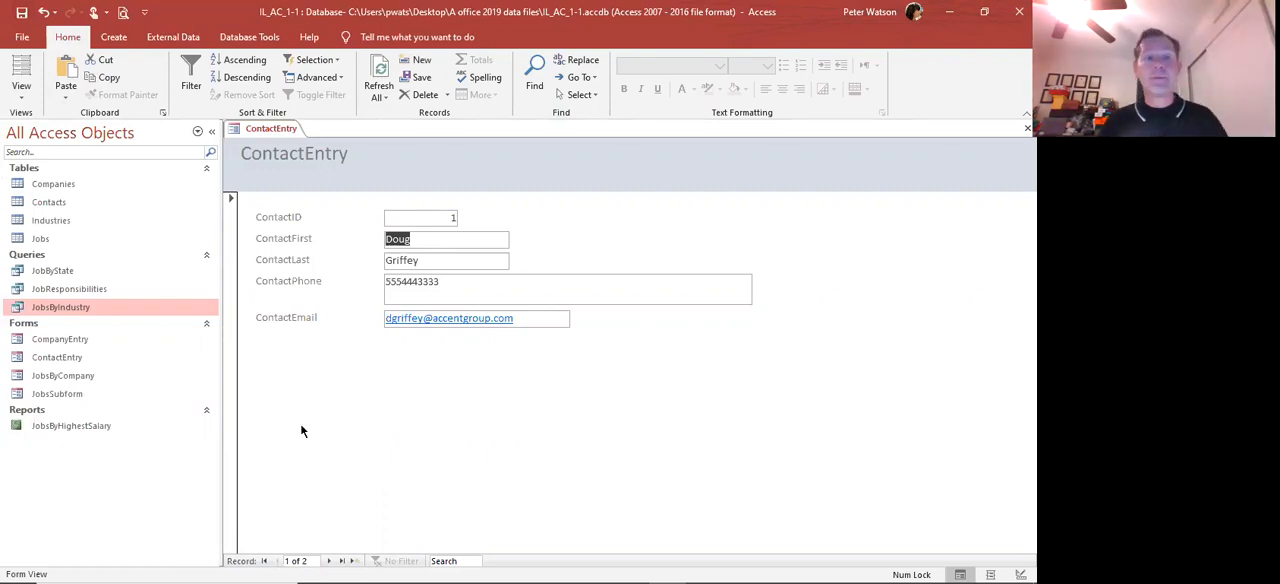
Open the Contacts table and check the first name of record 1 against the edit made in the form
left_click(54, 203)
double_click(53, 199)
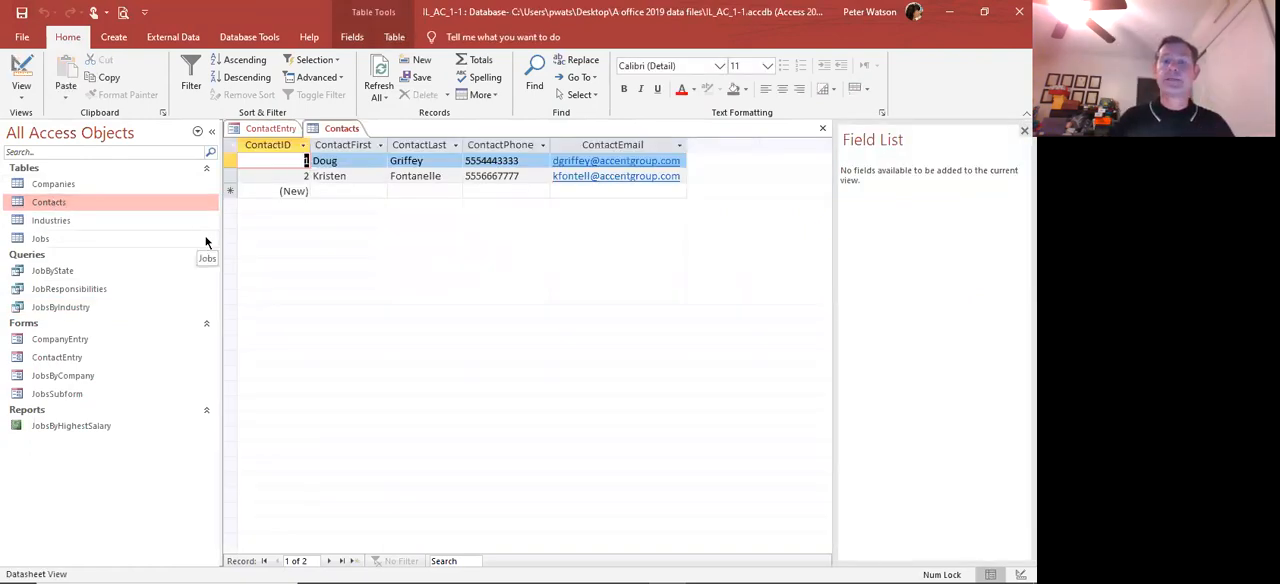
left_click(339, 160)
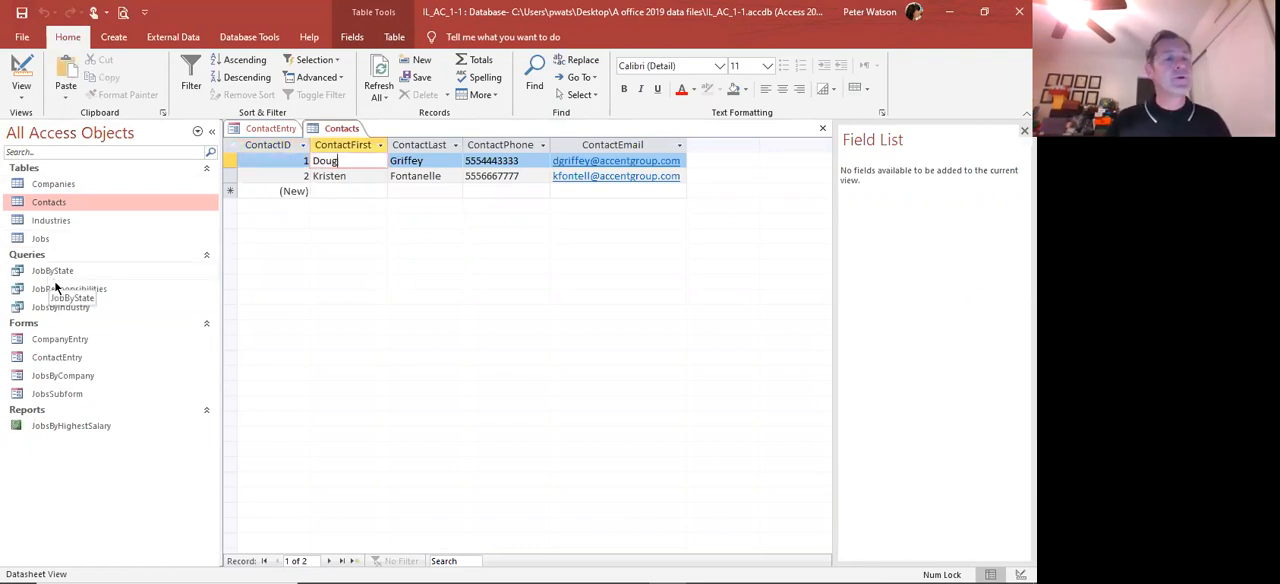
Open the CompanyEntry form and page forward through its company records with the form's own navigation command
double_click(58, 340)
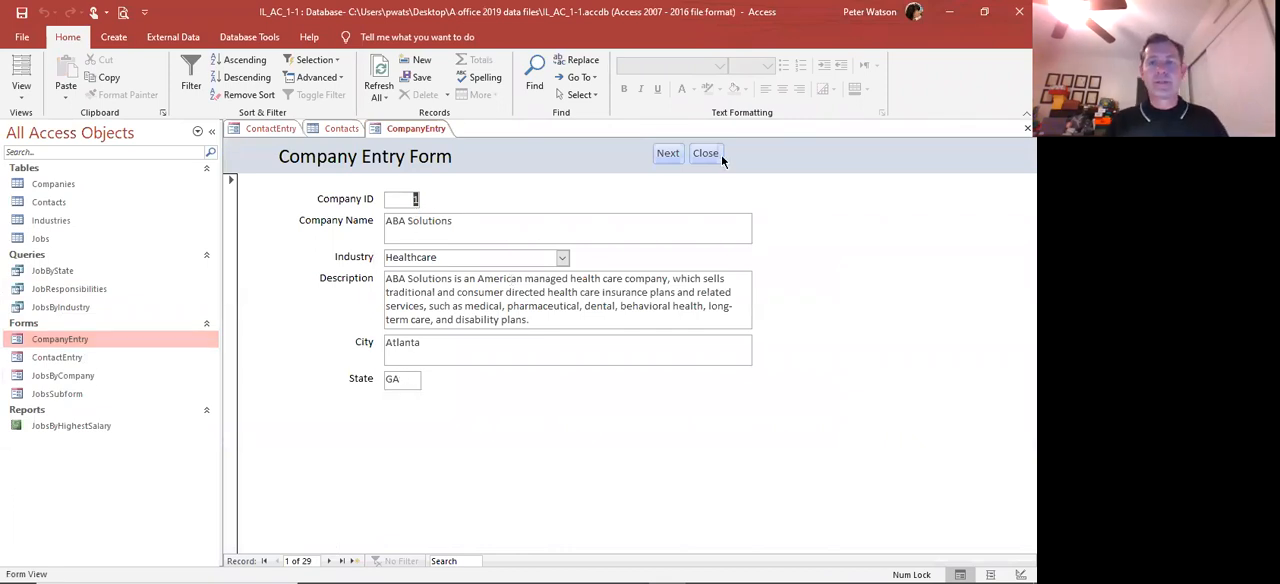
left_click(669, 155)
left_click(669, 155)
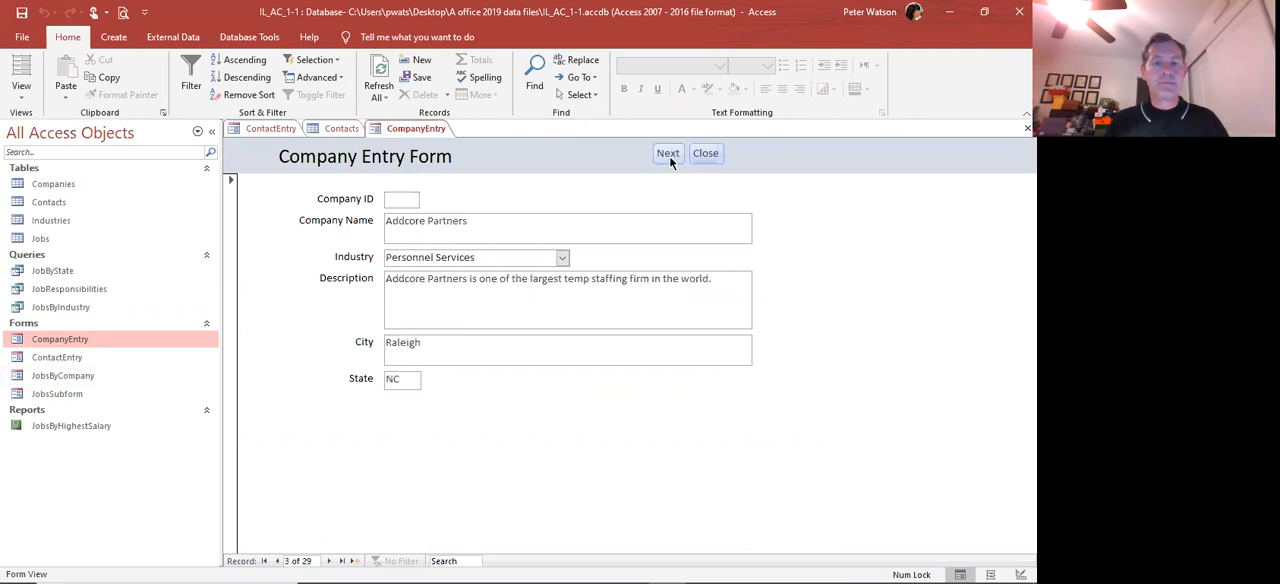
left_click(669, 155)
left_click(669, 155)
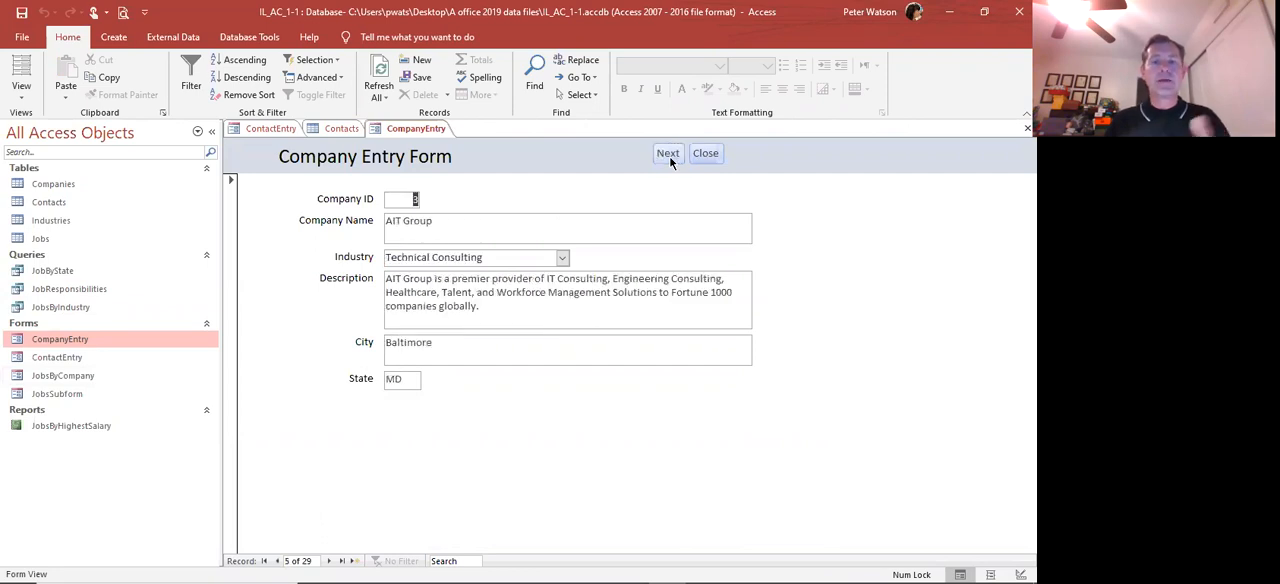
left_click(669, 155)
left_click(669, 155)
left_click(669, 155)
left_click(669, 155)
left_click(669, 155)
left_click(669, 155)
left_click(669, 155)
left_click(669, 155)
left_click(669, 155)
left_click(669, 155)
left_click(669, 155)
left_click(669, 155)
left_click(669, 155)
left_click(669, 155)
left_click(669, 155)
left_click(669, 155)
left_click(669, 155)
left_click(669, 155)
left_click(669, 155)
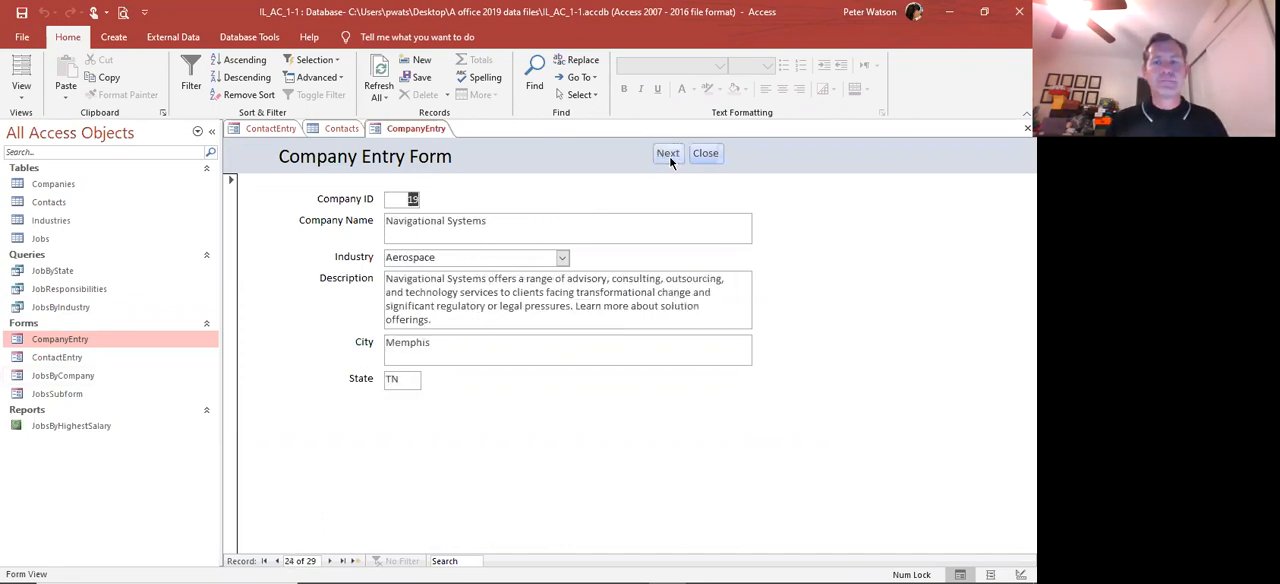
Close the CompanyEntry form, the Contacts table, and the ContactEntry form
left_click(705, 154)
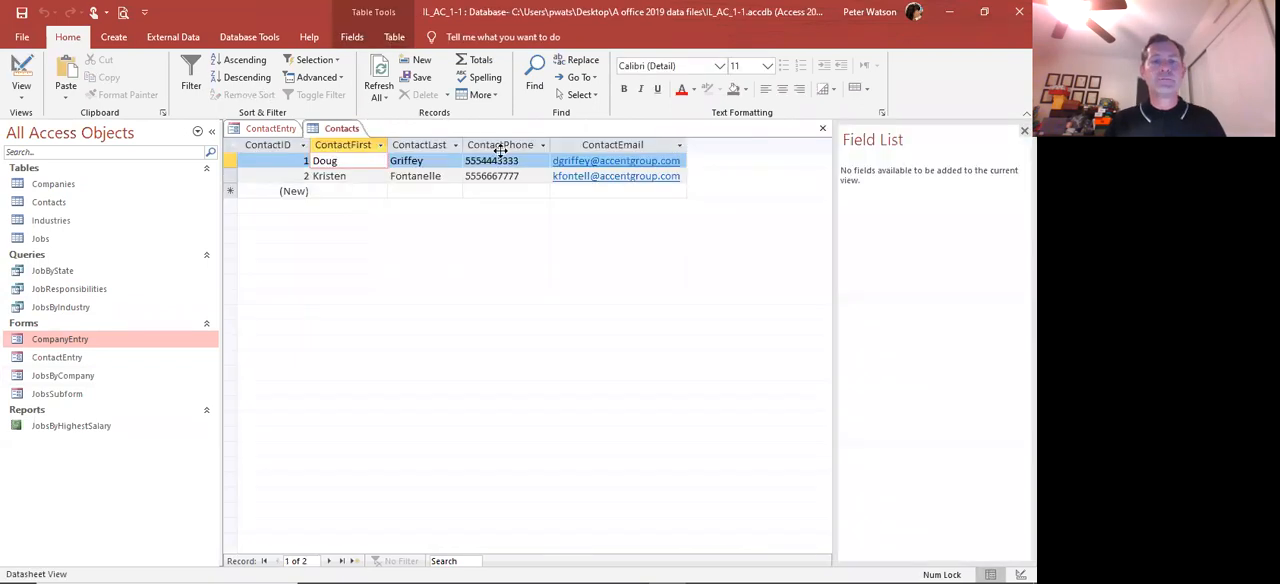
left_click(822, 128)
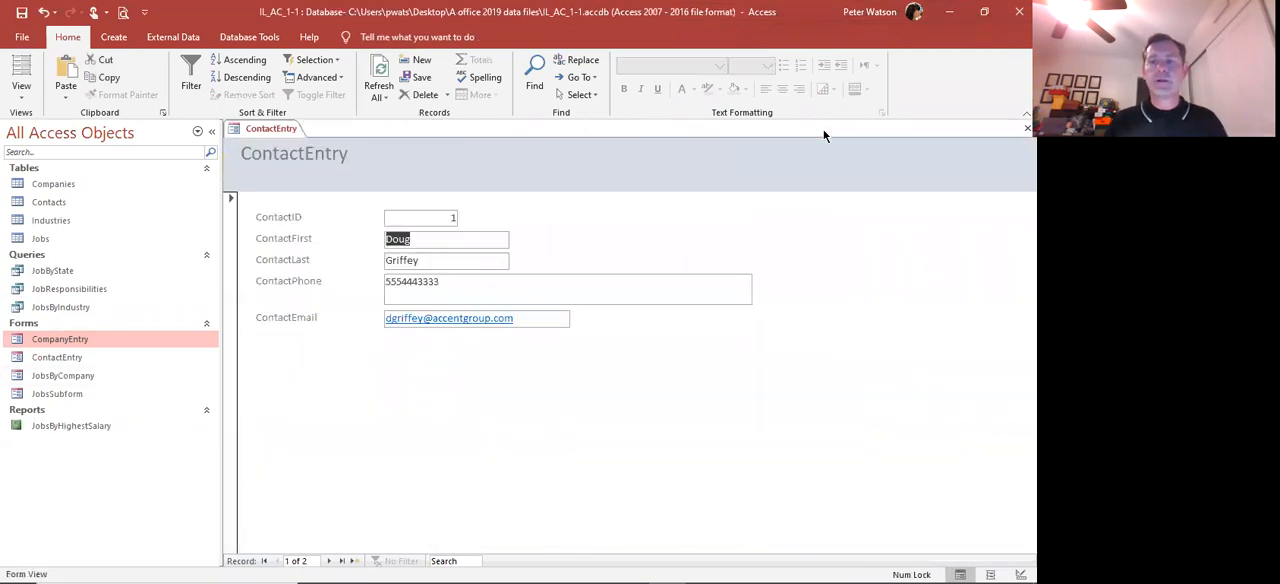
left_click(1027, 128)
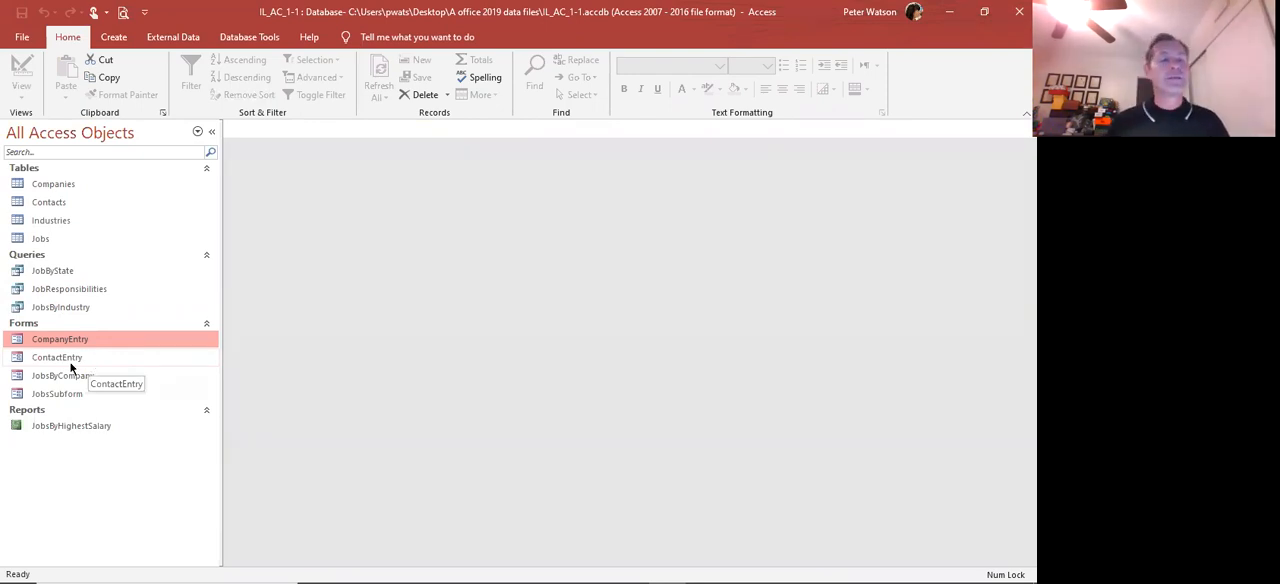
Open the JobsByHighestSalary report and look through its jobs grouped by company and sorted by salary
double_click(67, 423)
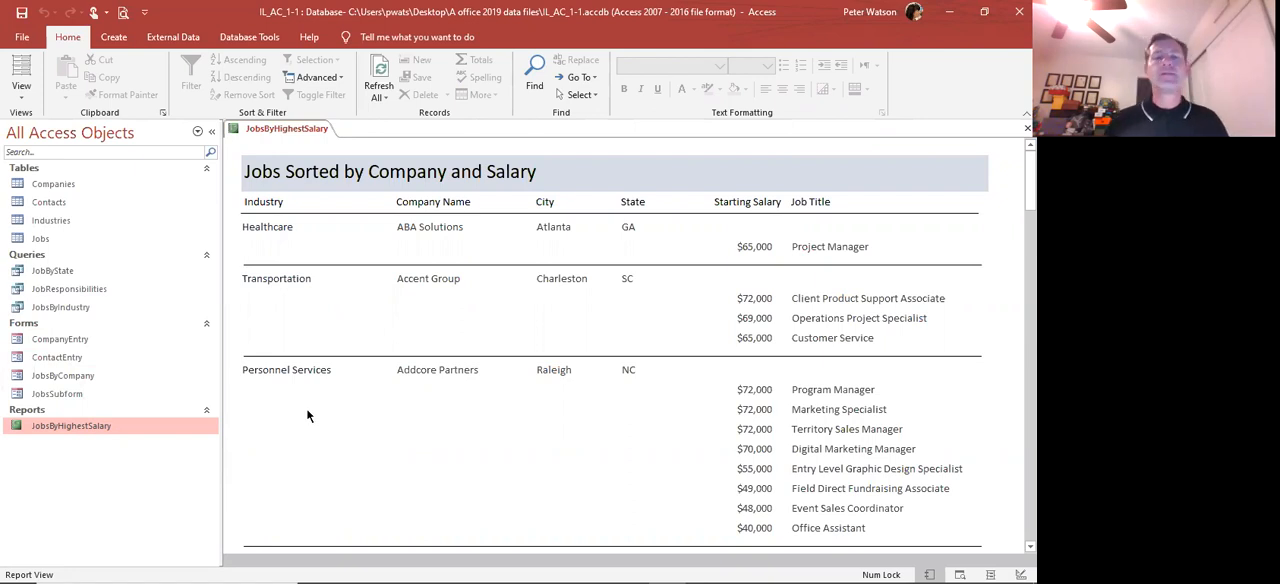
scroll(478, 370, "down", 10)
scroll(479, 370, "down", 15)
scroll(478, 370, "down", 8)
scroll(478, 370, "up", 7)
scroll(478, 367, "up", 20)
scroll(478, 367, "up", 5)
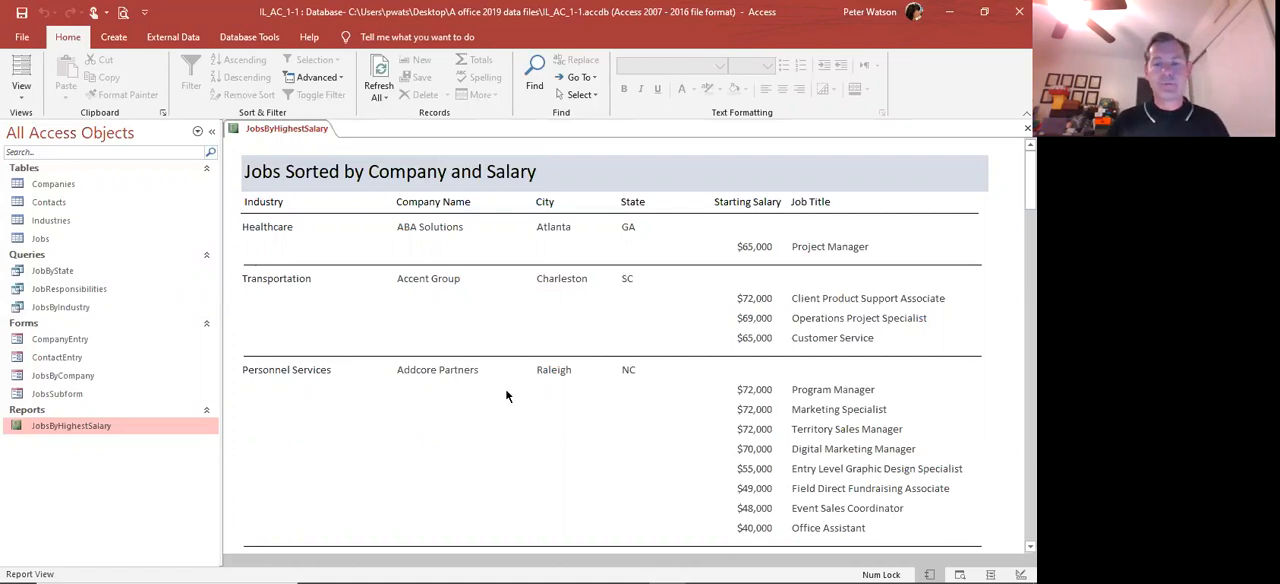
Start a Report Wizard report from the Companies table with the fields State, Industry, CompanyName and Description, in that order
scroll(506, 396, "down", 1)
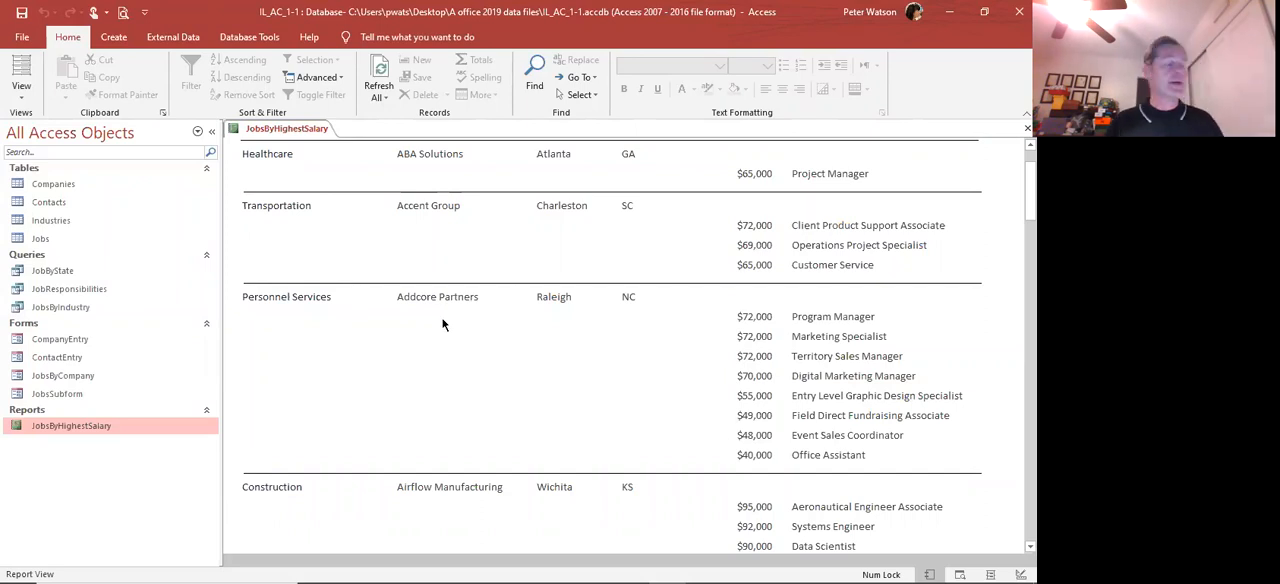
left_click(116, 37)
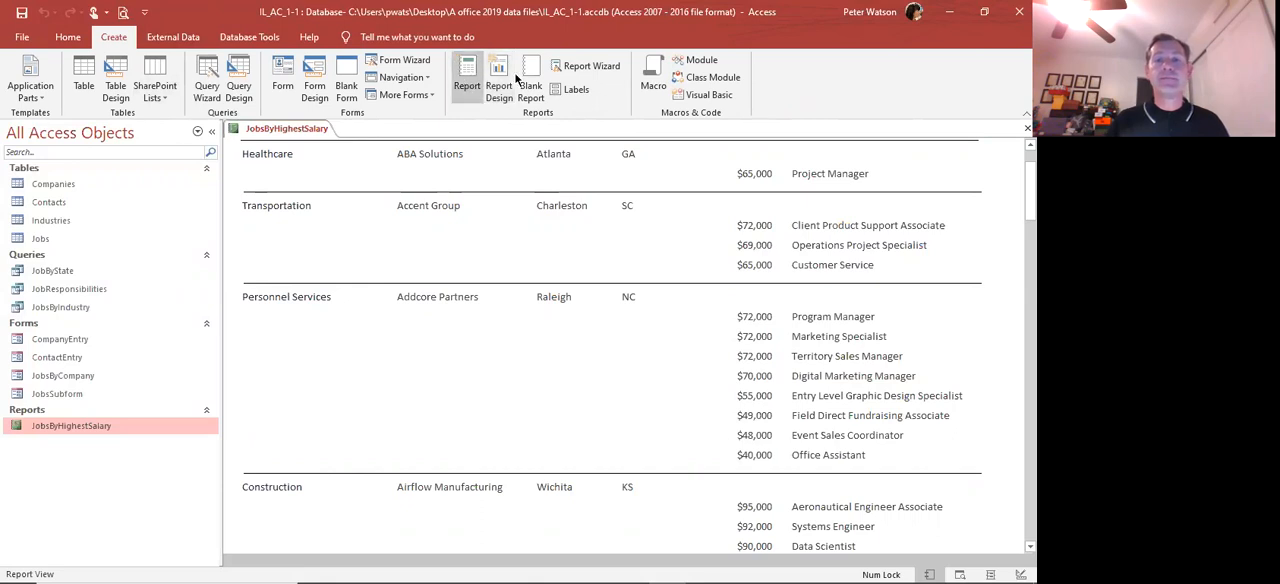
left_click(573, 73)
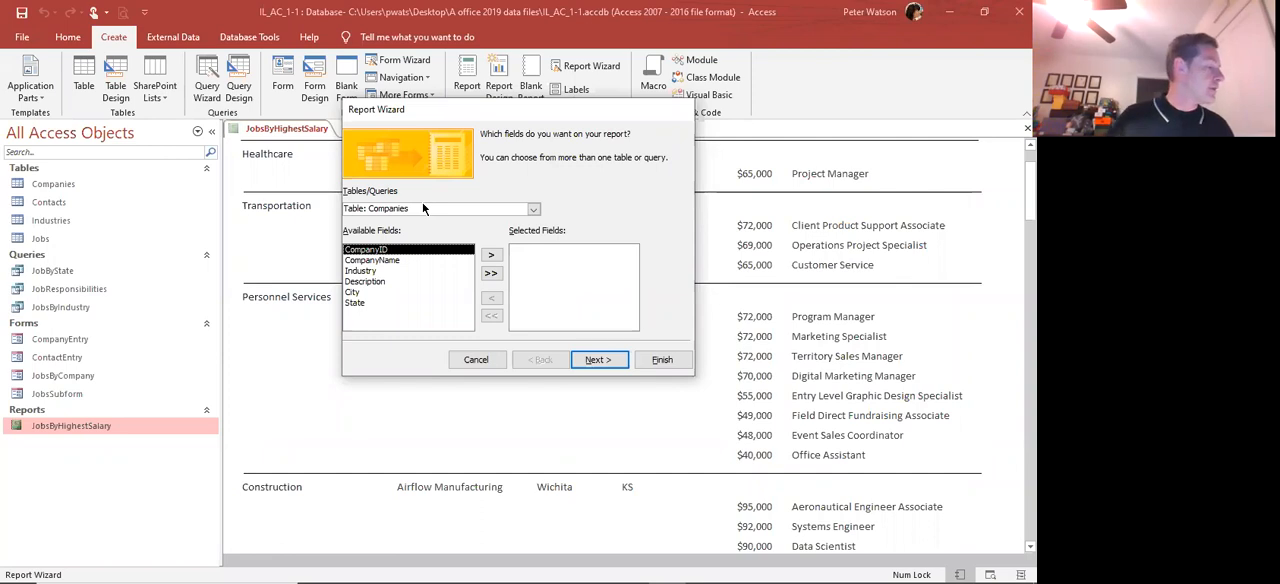
double_click(358, 304)
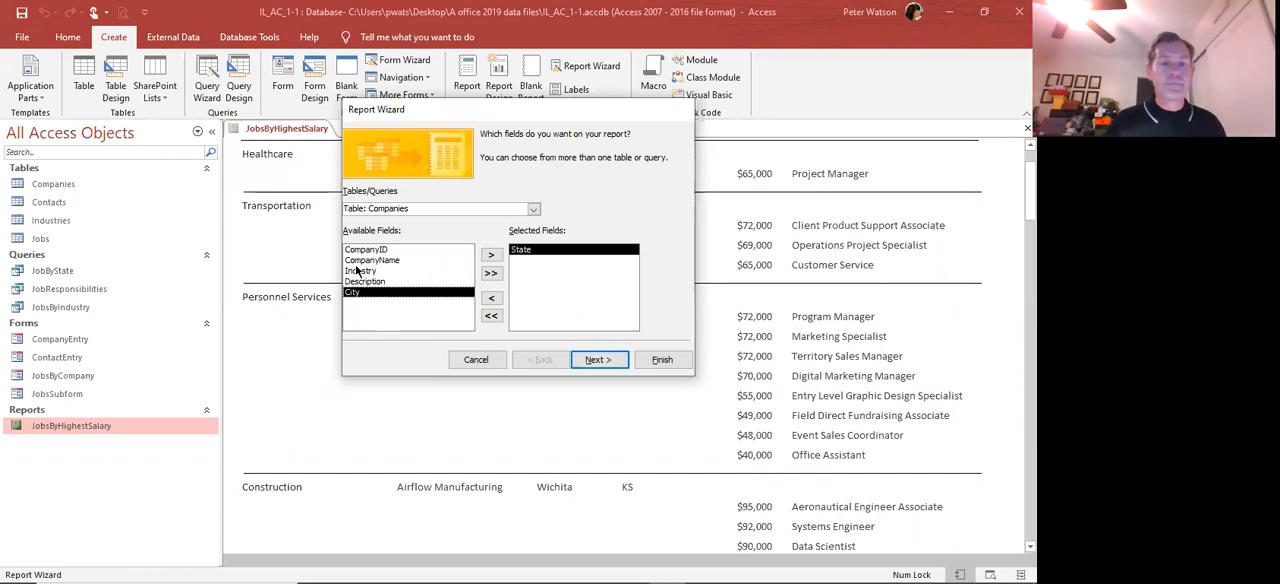
double_click(358, 272)
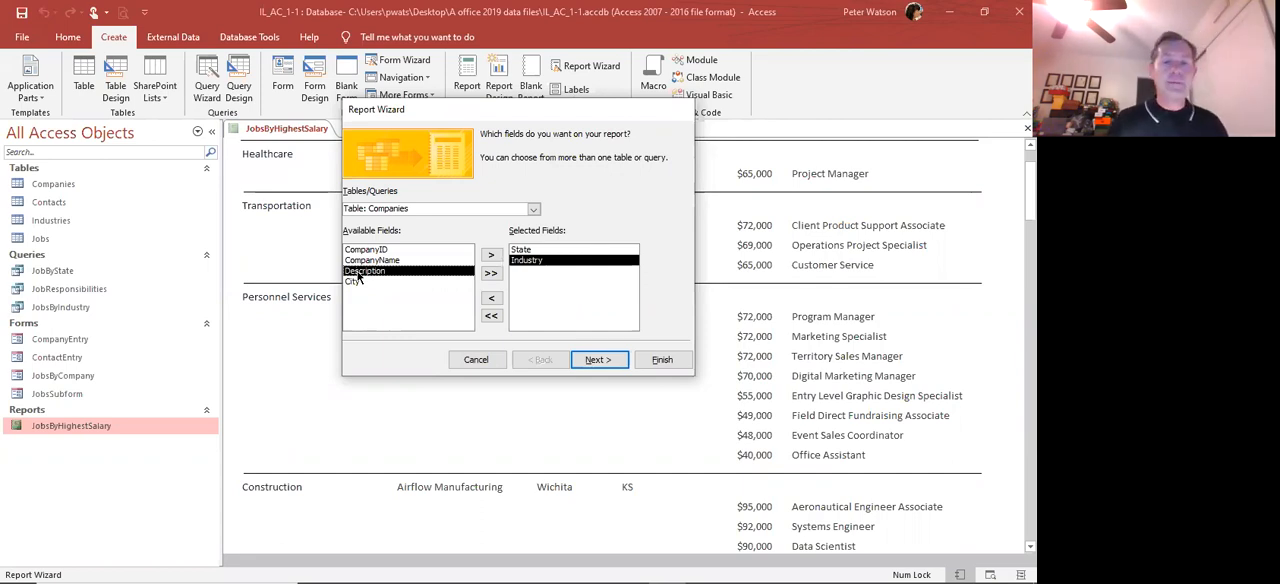
double_click(365, 260)
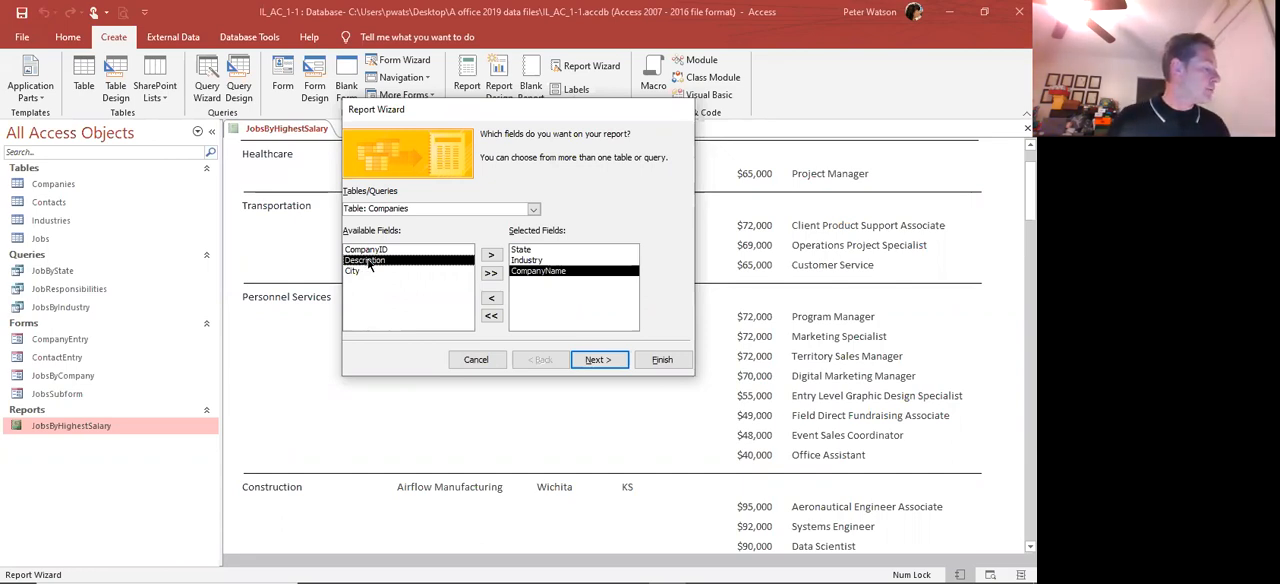
double_click(366, 260)
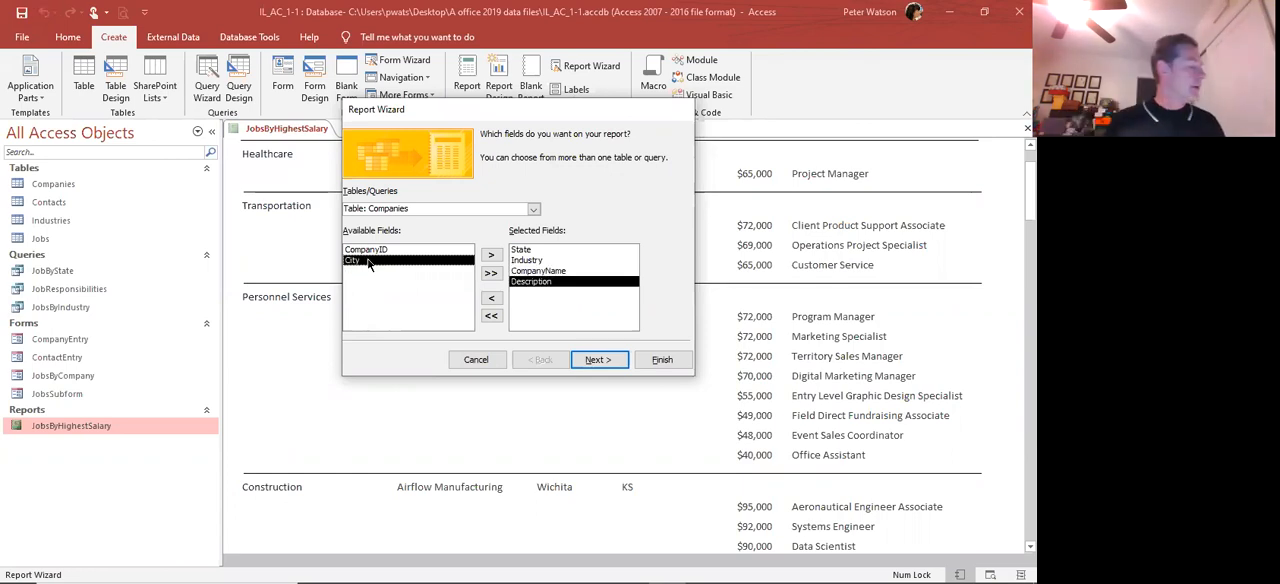
left_click(590, 360)
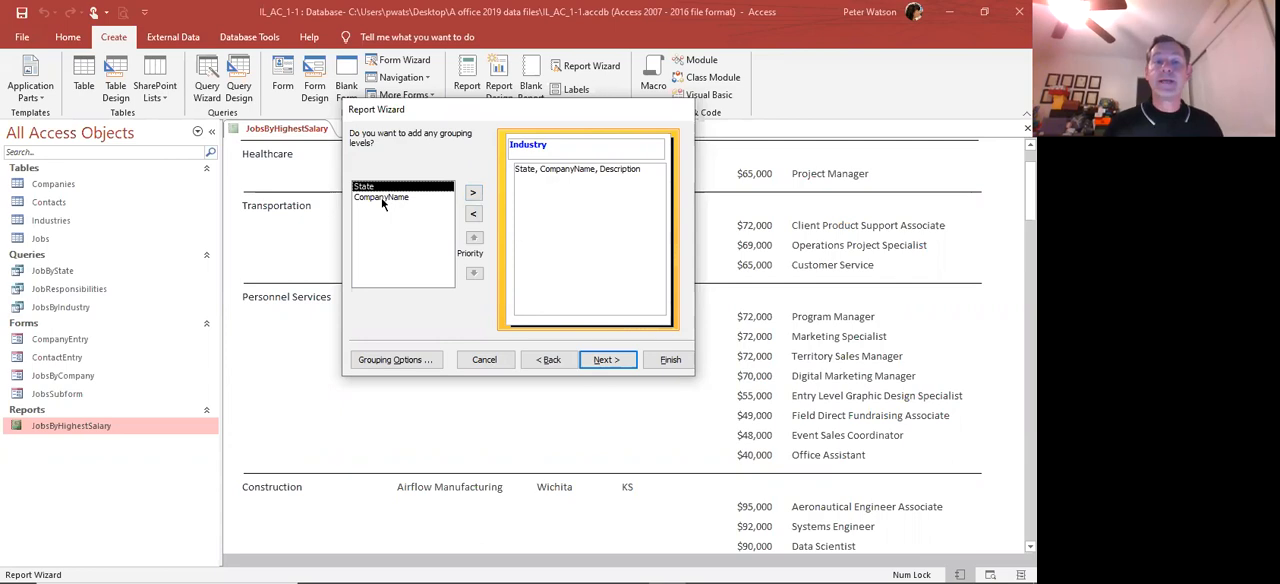
Keep the report grouped by Industry and sort its records ascending by State, then CompanyName, in the stepped portrait layout
left_click(603, 360)
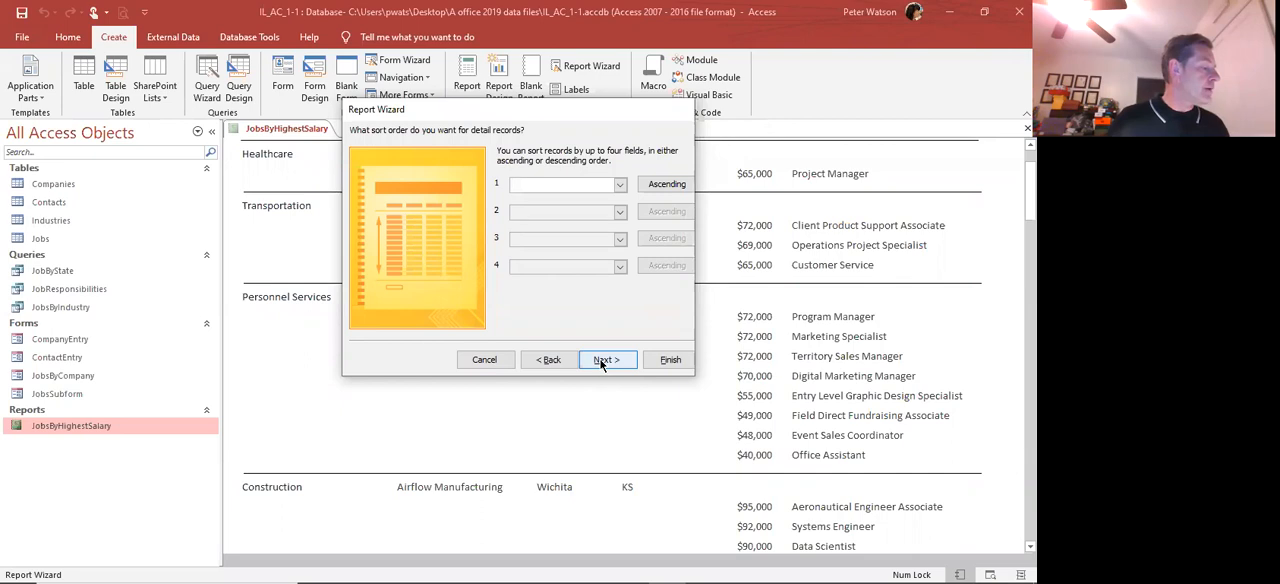
left_click(619, 187)
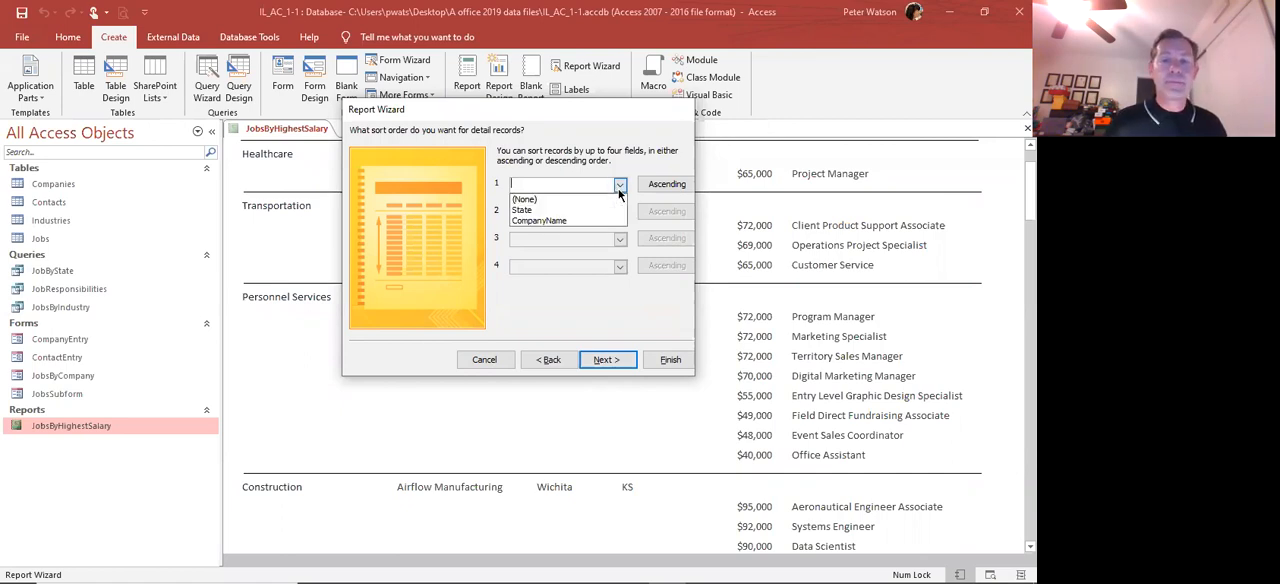
left_click(570, 210)
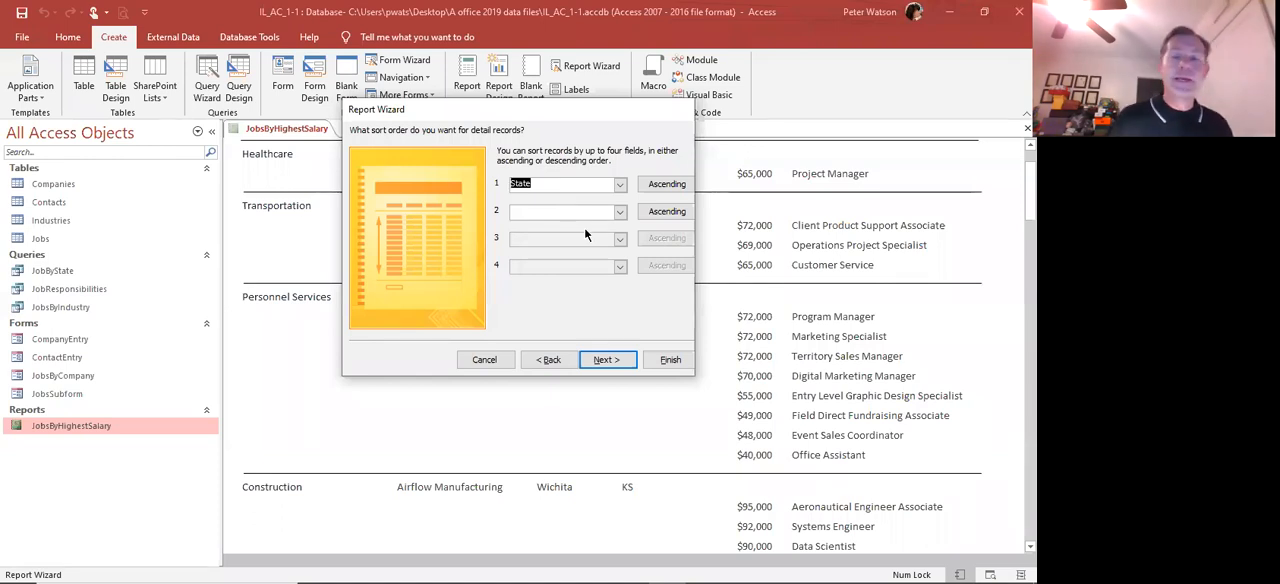
left_click(619, 212)
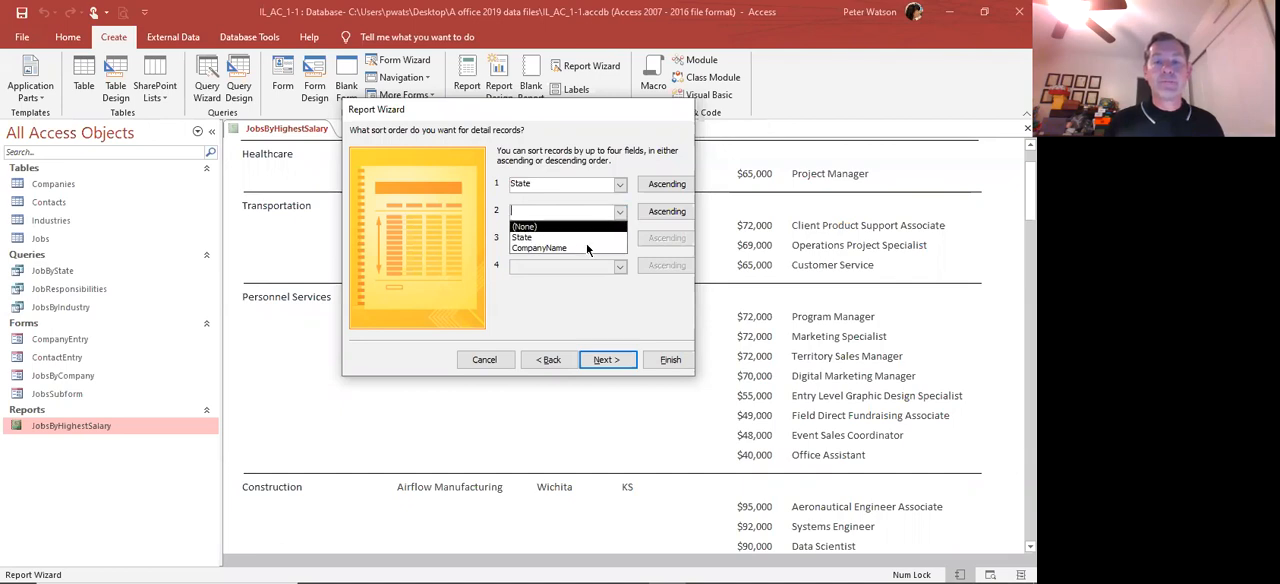
left_click(586, 248)
left_click(607, 360)
left_click(607, 360)
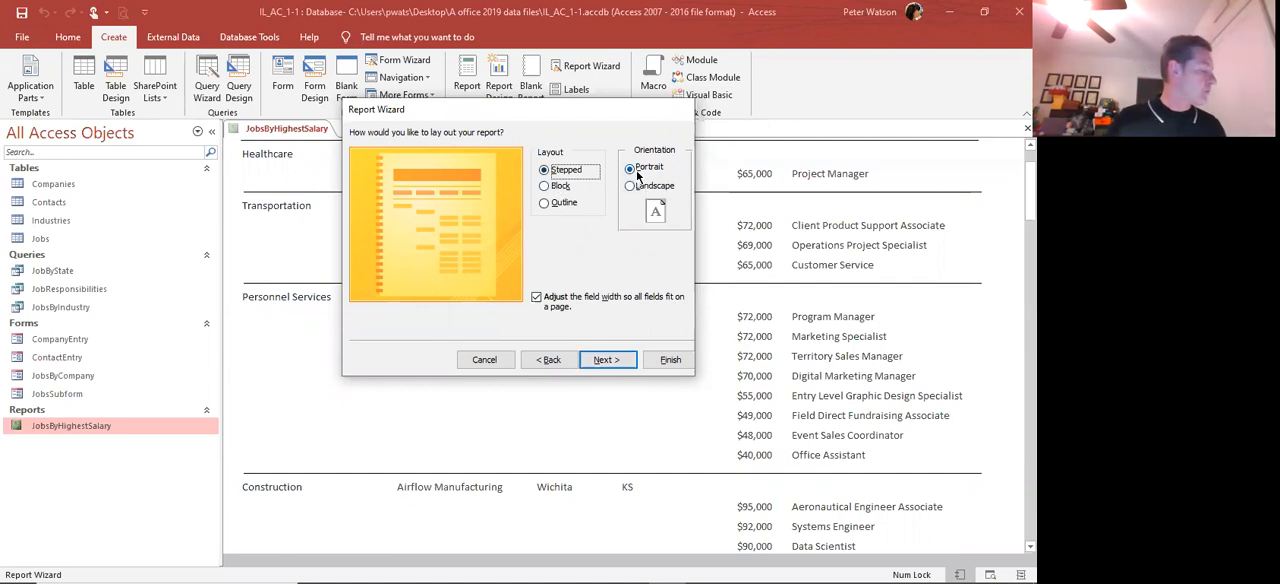
left_click(605, 360)
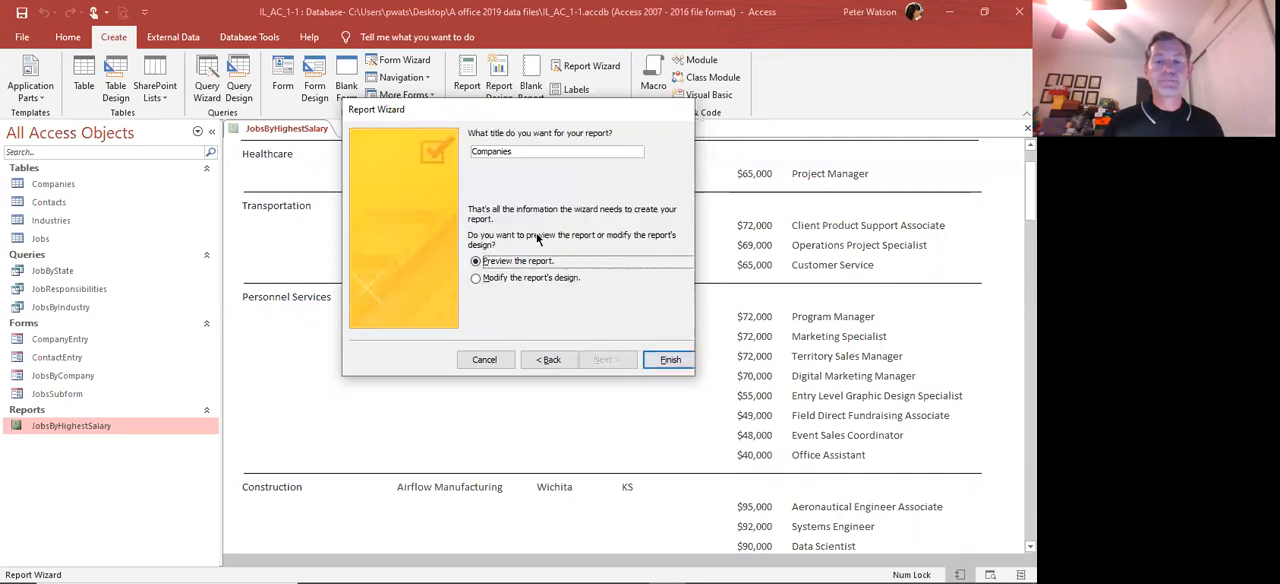
Title the report IndustryList and finish the wizard with a preview of the report
left_click(516, 152)
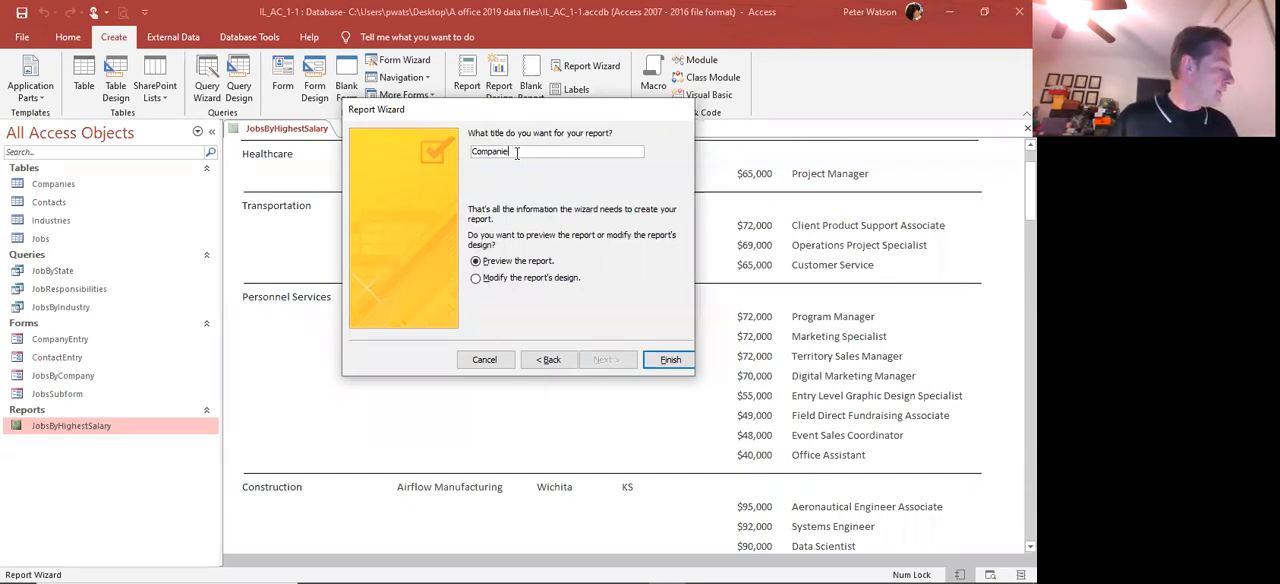
key("BackSpace")
key("BackSpace")
key("BackSpace")
key("BackSpace")
key("BackSpace")
key("BackSpace")
key("BackSpace")
key("BackSpace")
key("BackSpace")
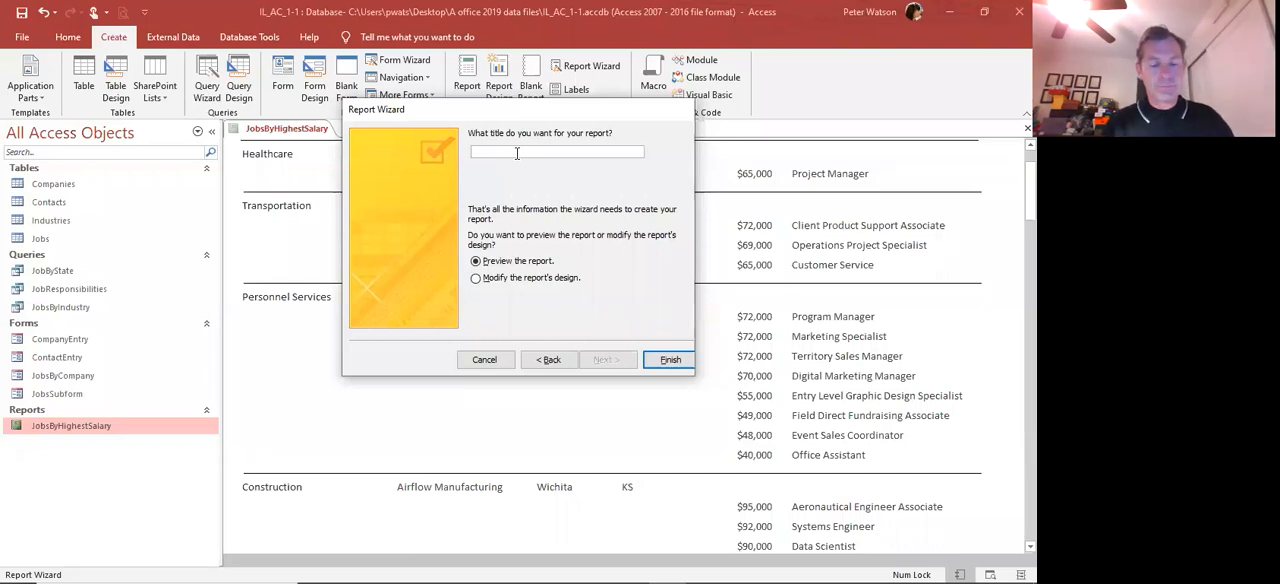
type("indust")
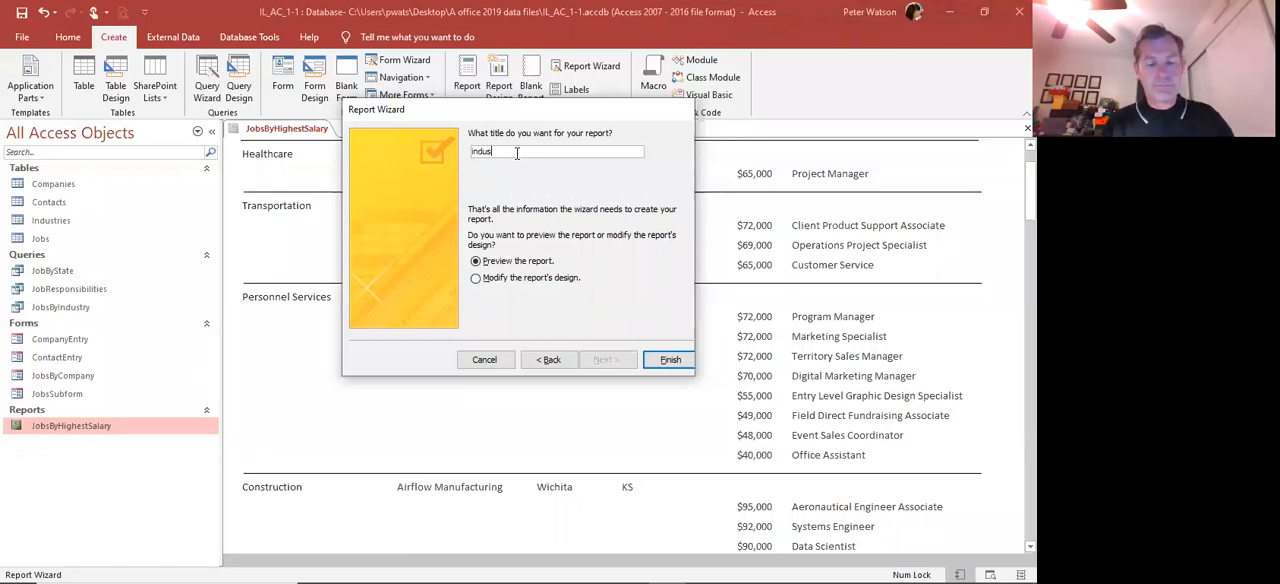
type("ryList")
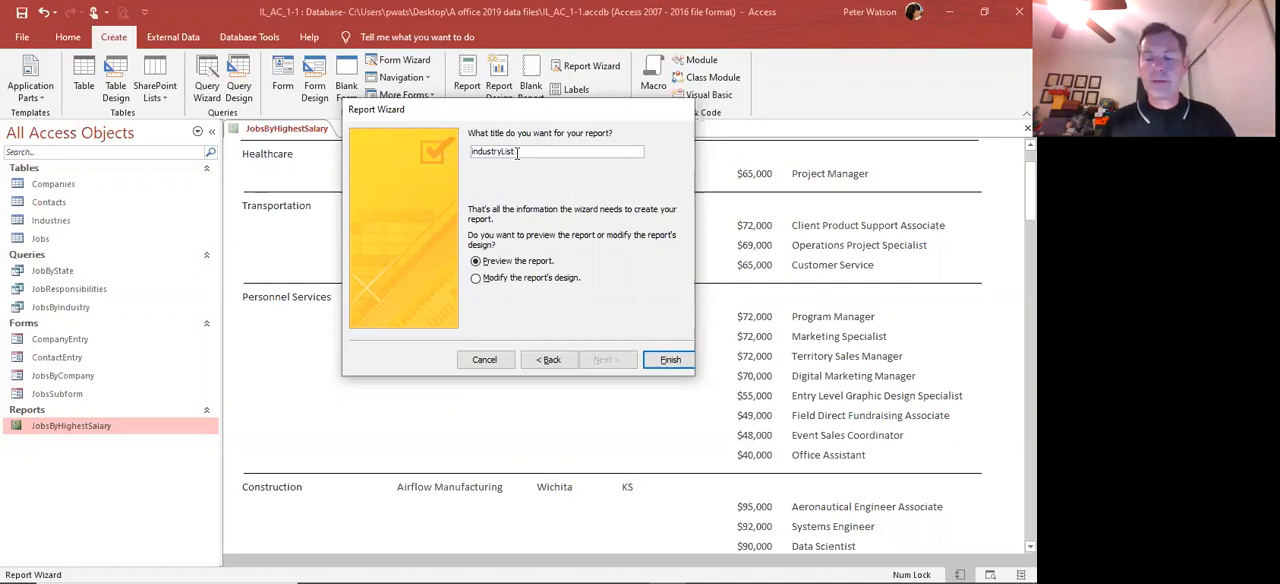
key("Home")
key("Delete")
type("I")
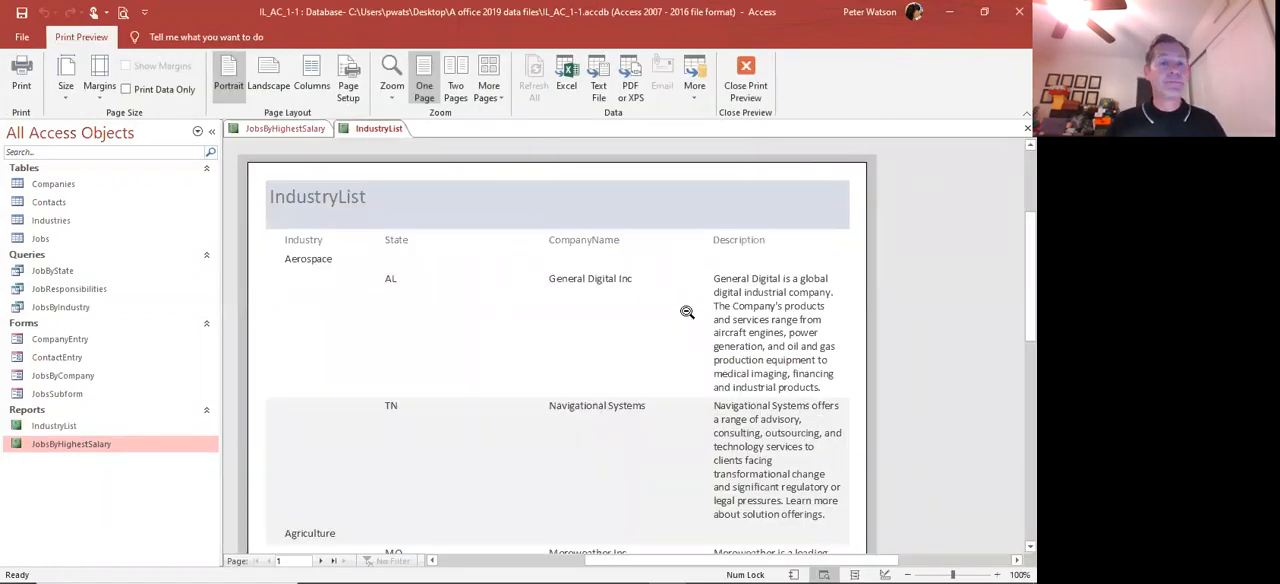
Examine page 1 of the IndustryList report preview from its heading to the page footer, including its full width
scroll(687, 312, "down", 1)
scroll(685, 313, "up", 1)
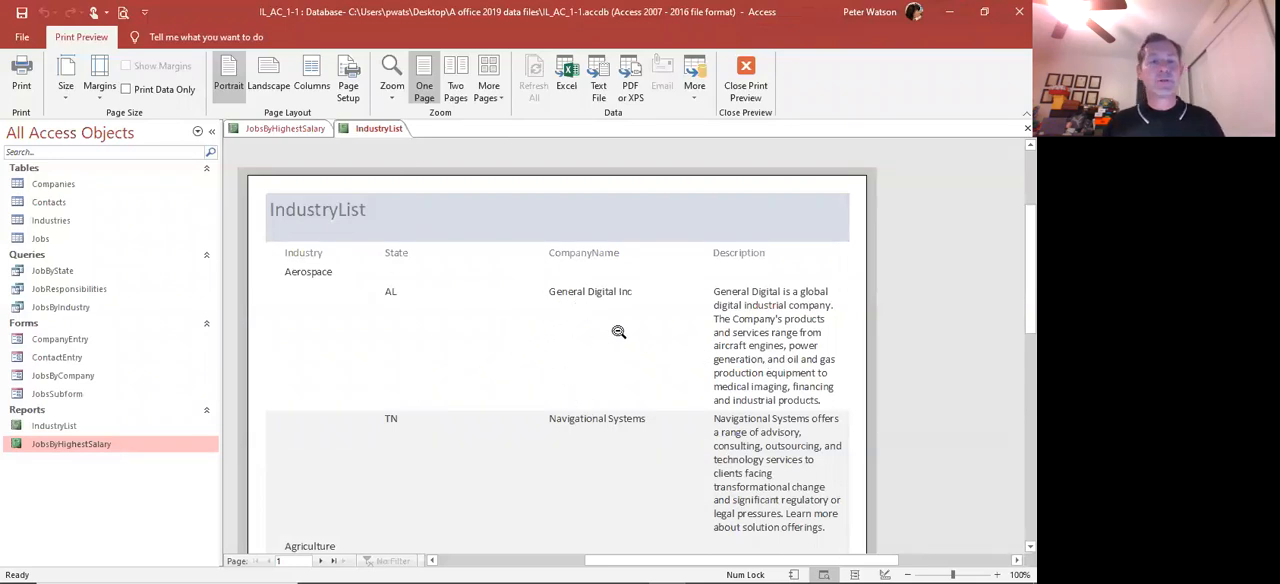
scroll(618, 331, "down", 6)
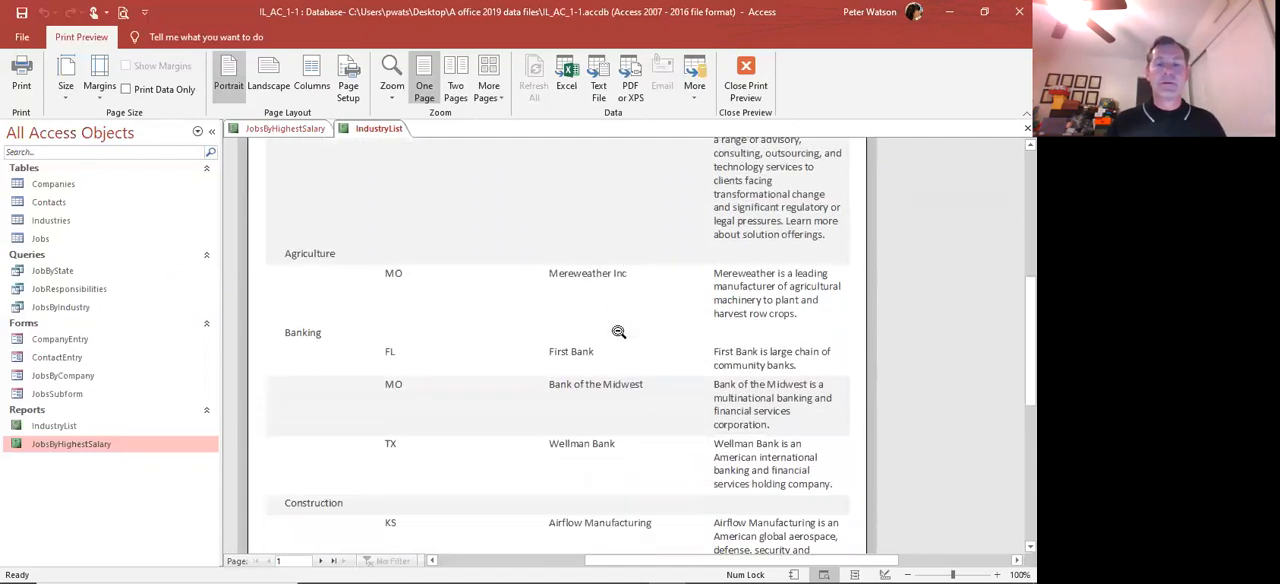
scroll(618, 331, "down", 5)
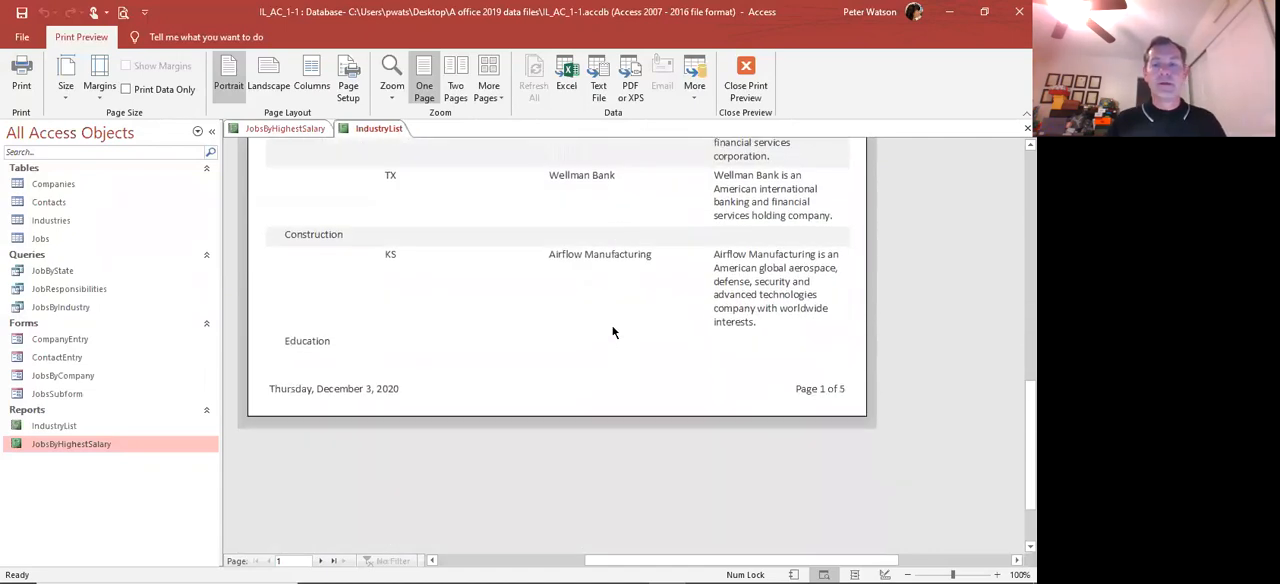
scroll(613, 331, "down", 2)
scroll(613, 331, "up", 4)
scroll(613, 331, "down", 5)
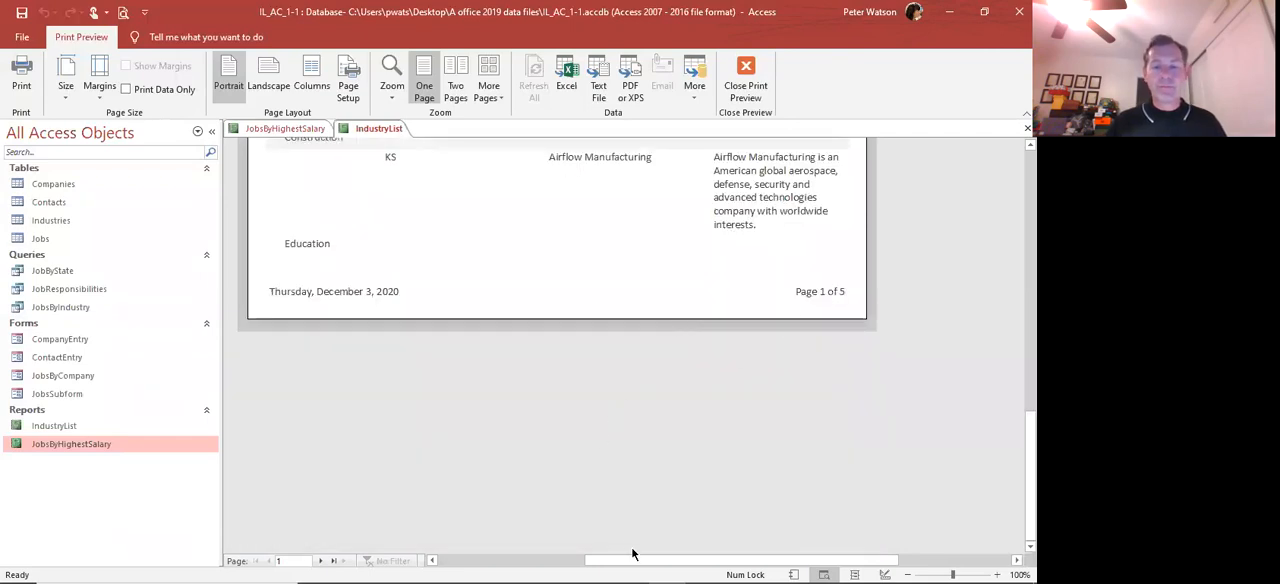
left_click_drag(637, 562, 889, 562)
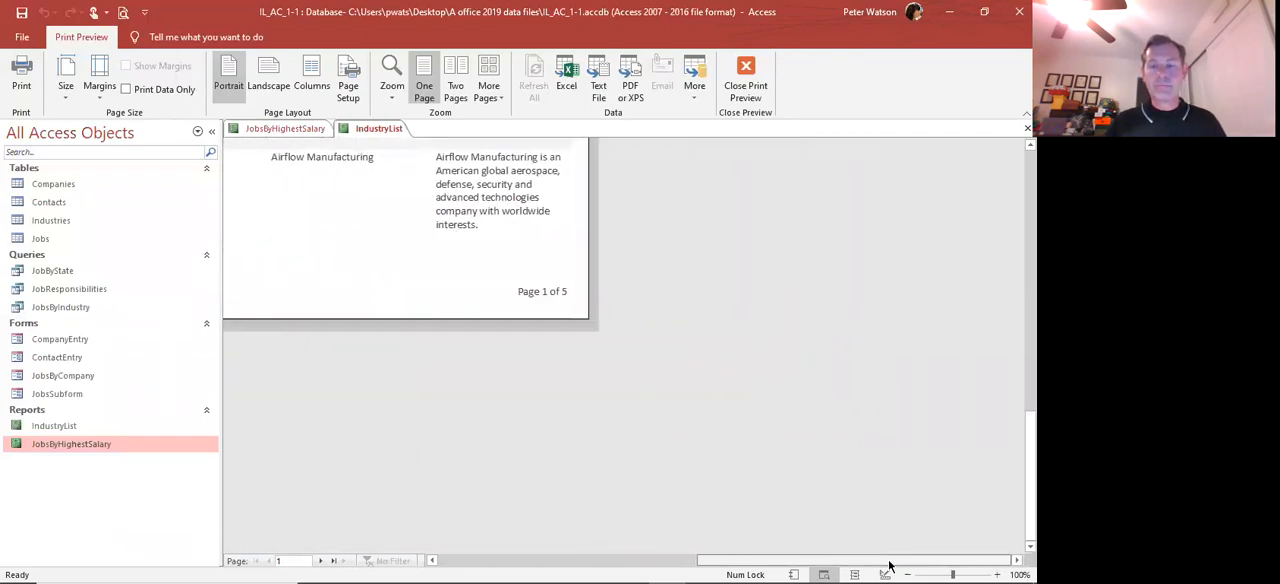
left_click(557, 562)
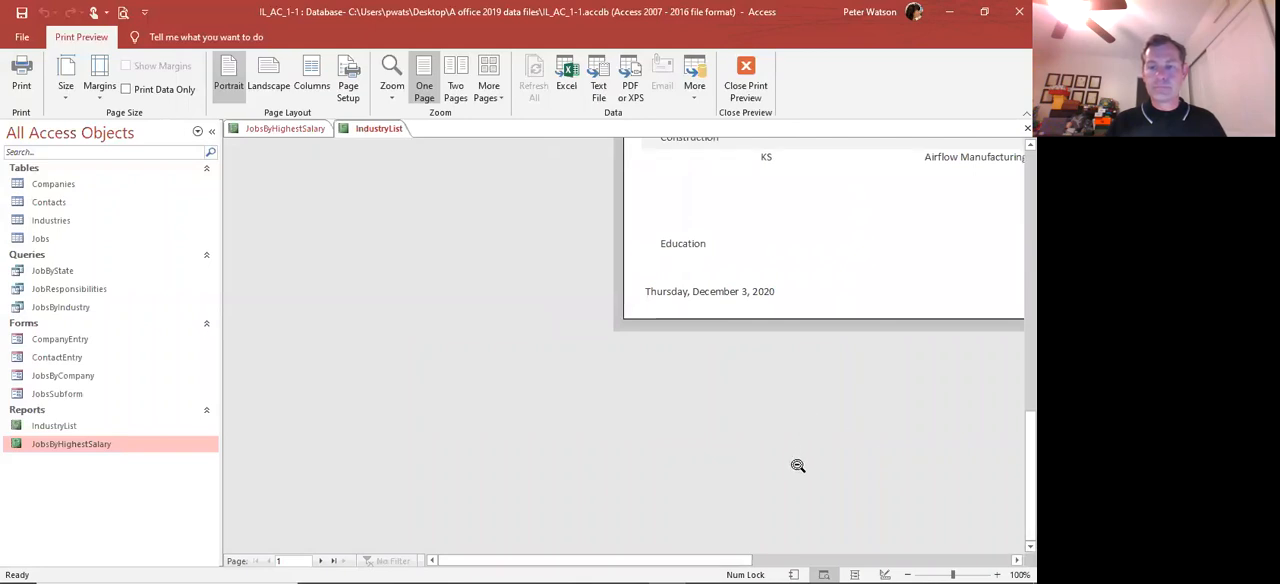
scroll(797, 463, "up", 10)
left_click_drag(604, 566, 723, 552)
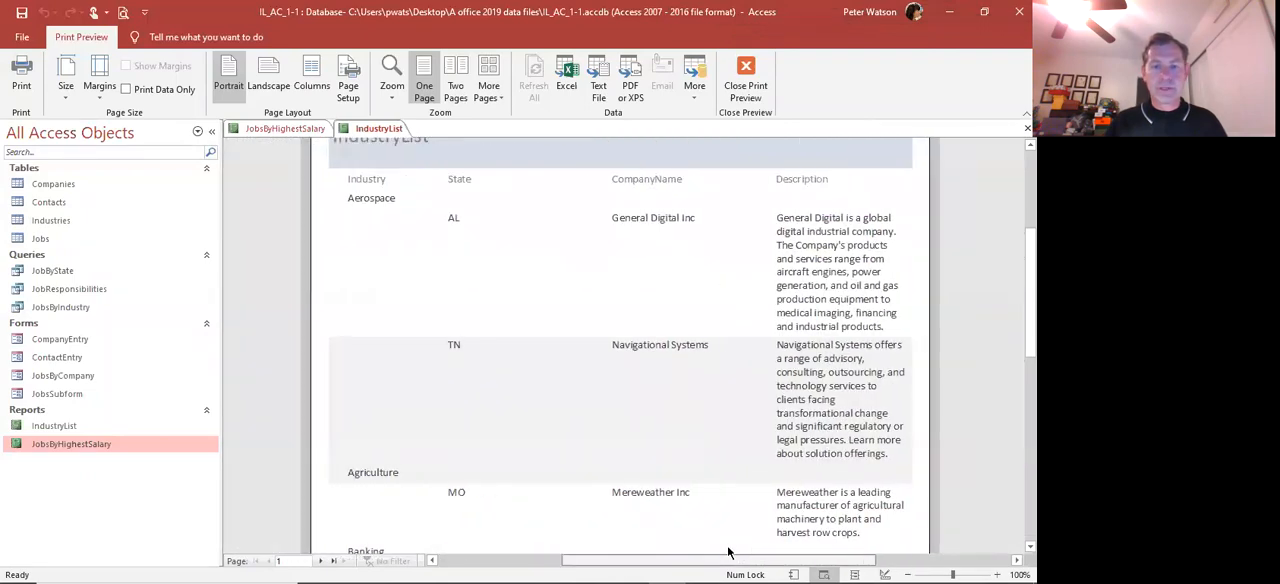
Page forward through the IndustryList preview to page 4, reading the industry groups, states and company descriptions on each page
left_click(321, 561)
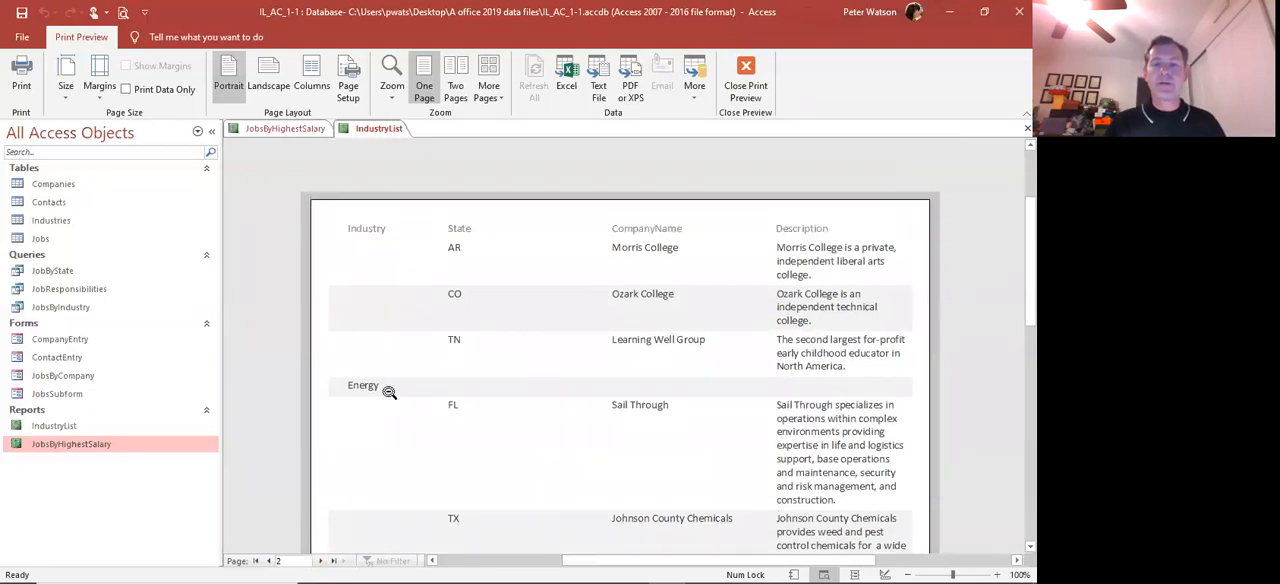
scroll(389, 392, "down", 10)
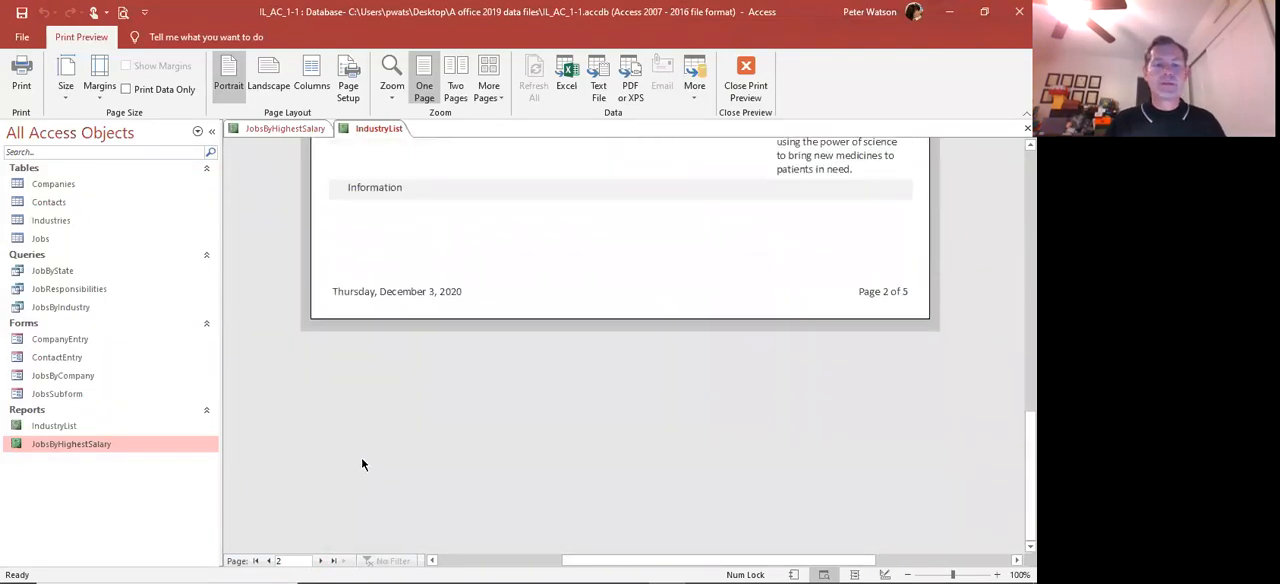
left_click(320, 561)
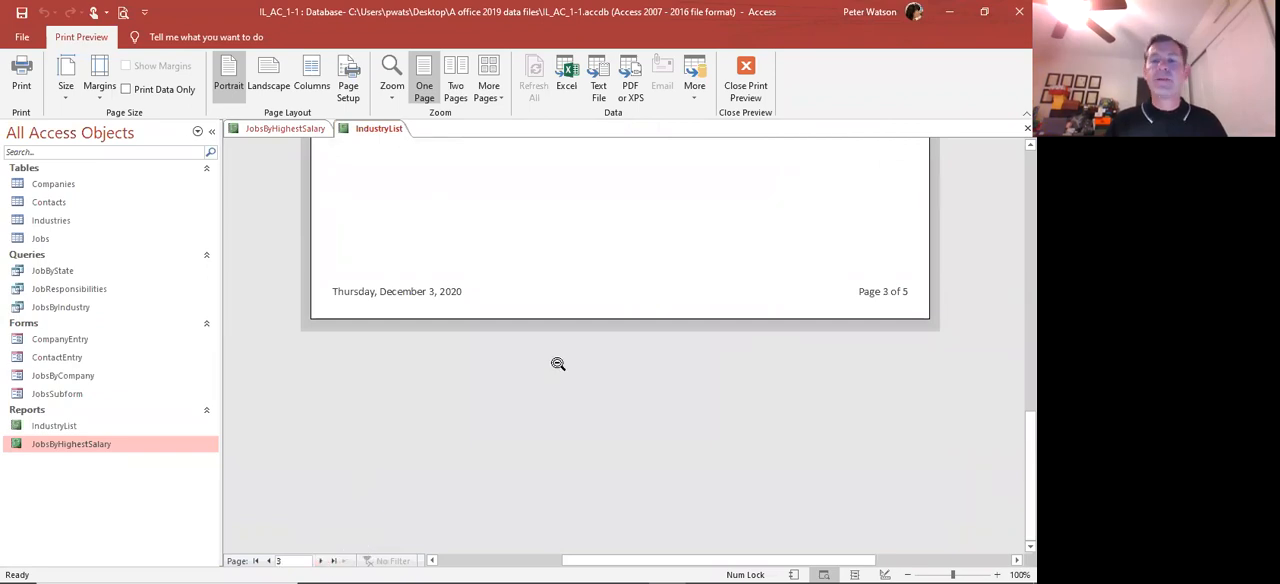
scroll(558, 363, "up", 10)
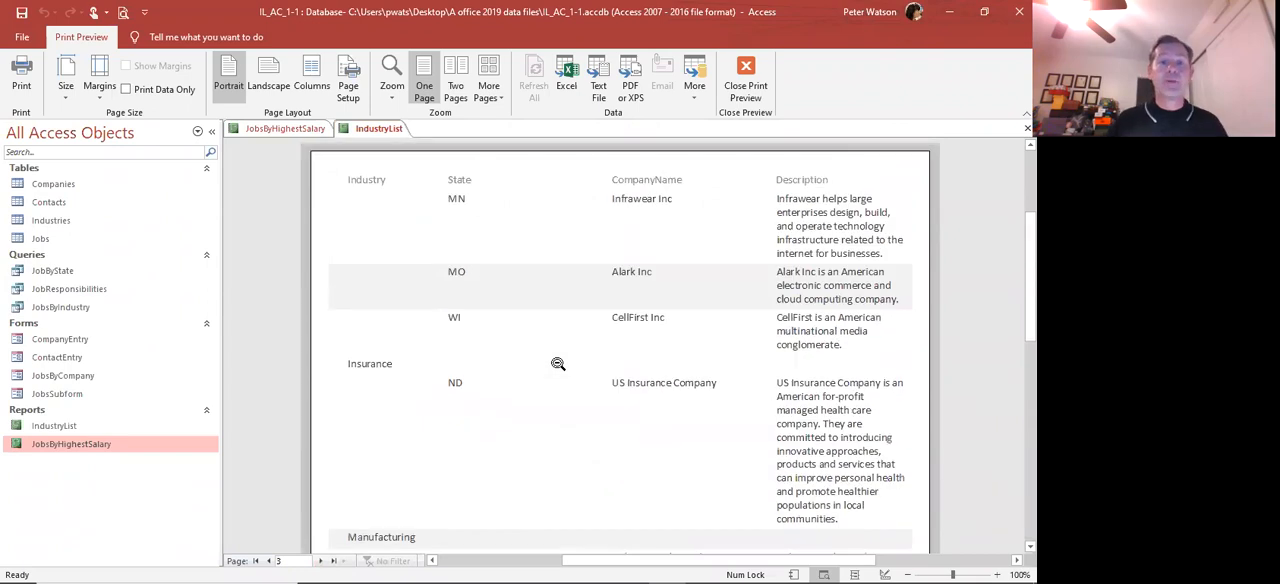
scroll(558, 363, "down", 10)
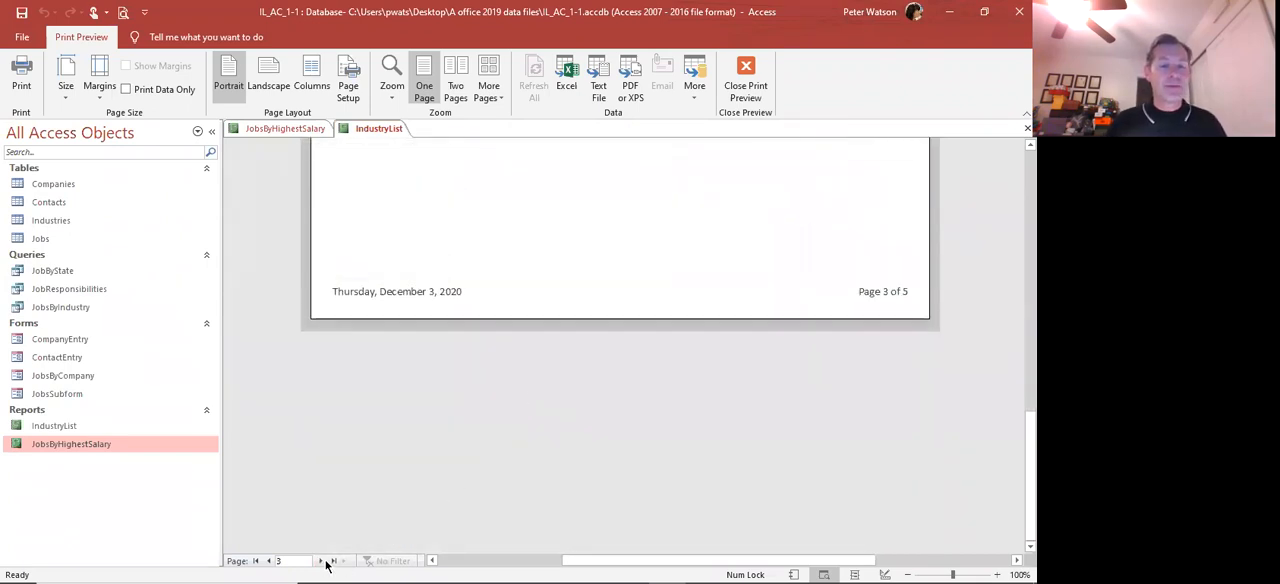
left_click(321, 561)
scroll(577, 408, "up", 3)
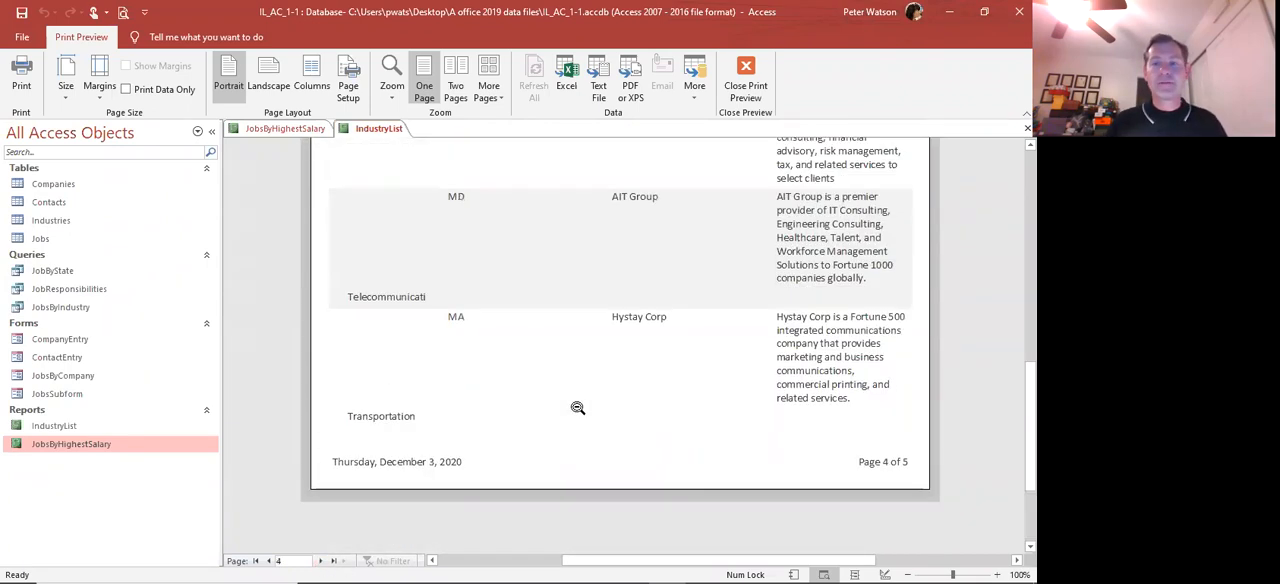
scroll(577, 408, "up", 8)
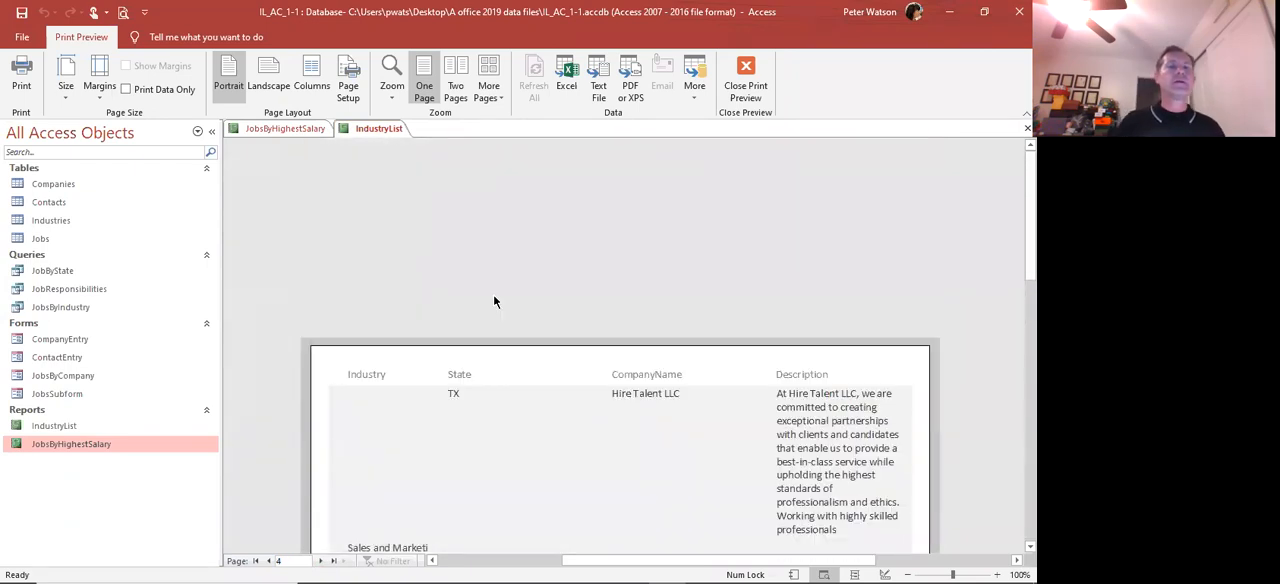
scroll(493, 298, "down", 6)
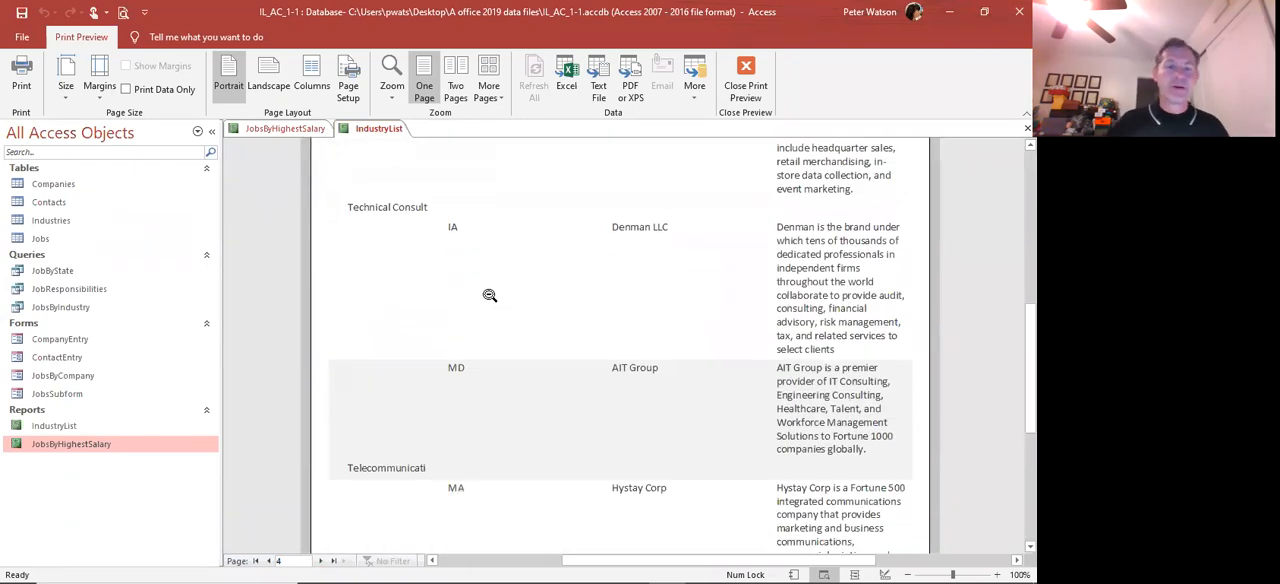
scroll(489, 295, "down", 3)
scroll(485, 291, "up", 8)
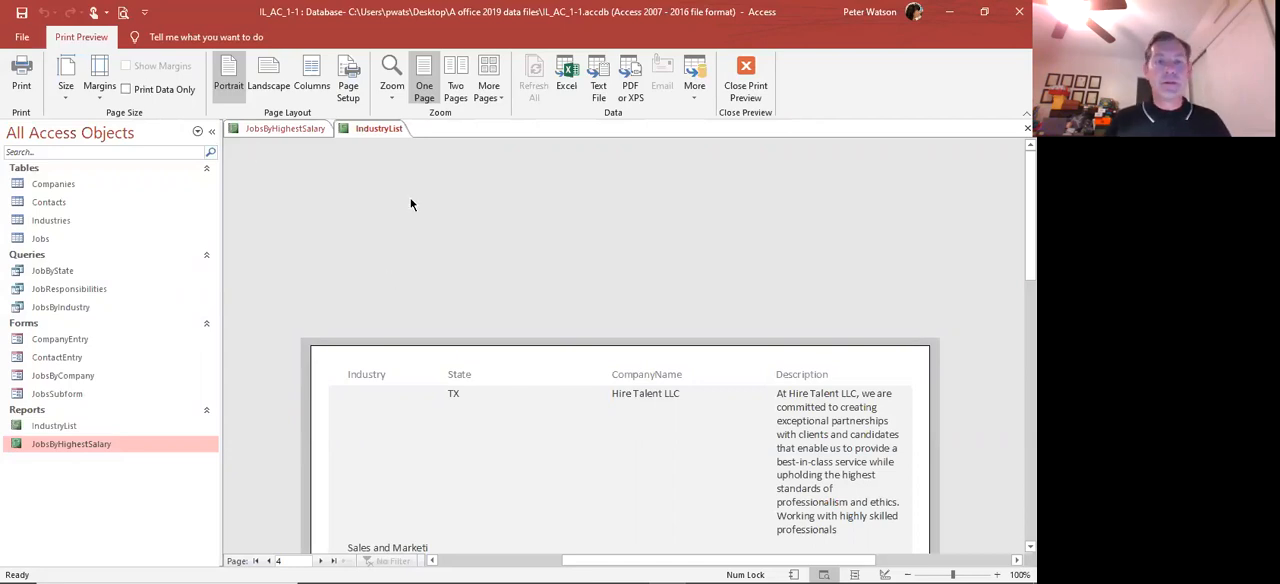
Leave the print preview, show IndustryList in Report View, and close both open reports
left_click(745, 76)
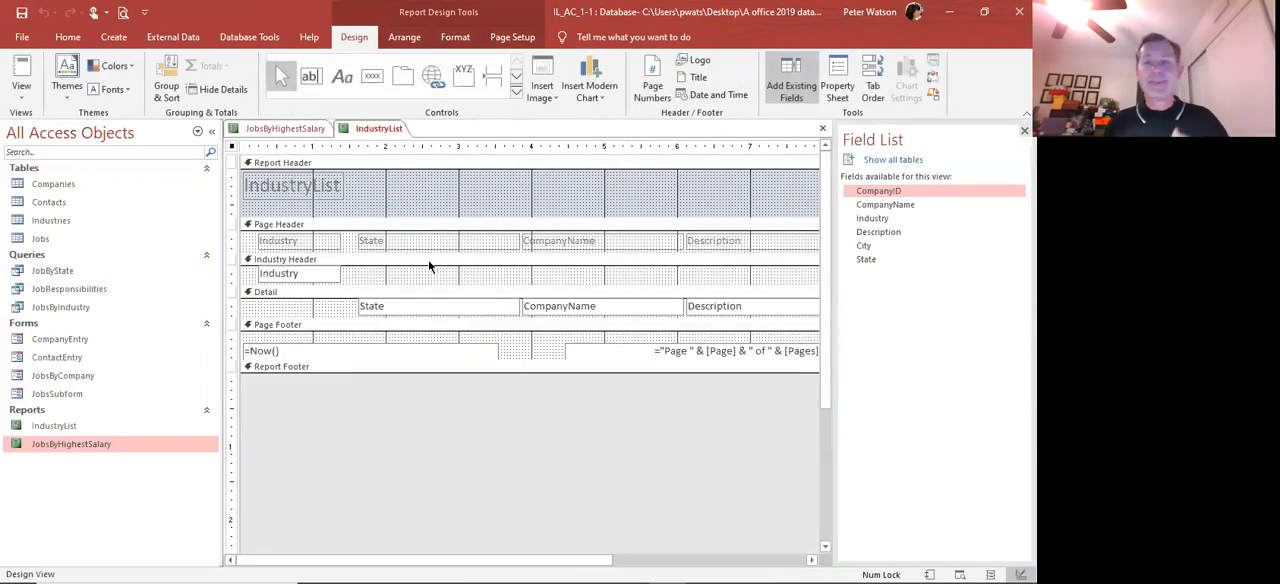
left_click(22, 72)
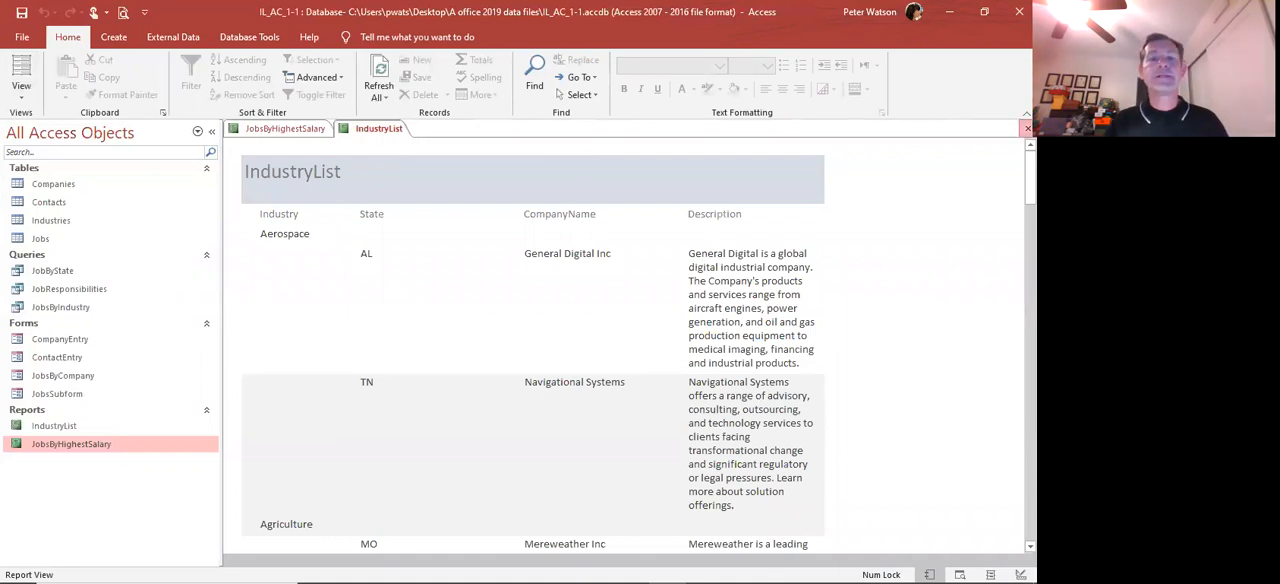
left_click(1026, 128)
left_click(1026, 128)
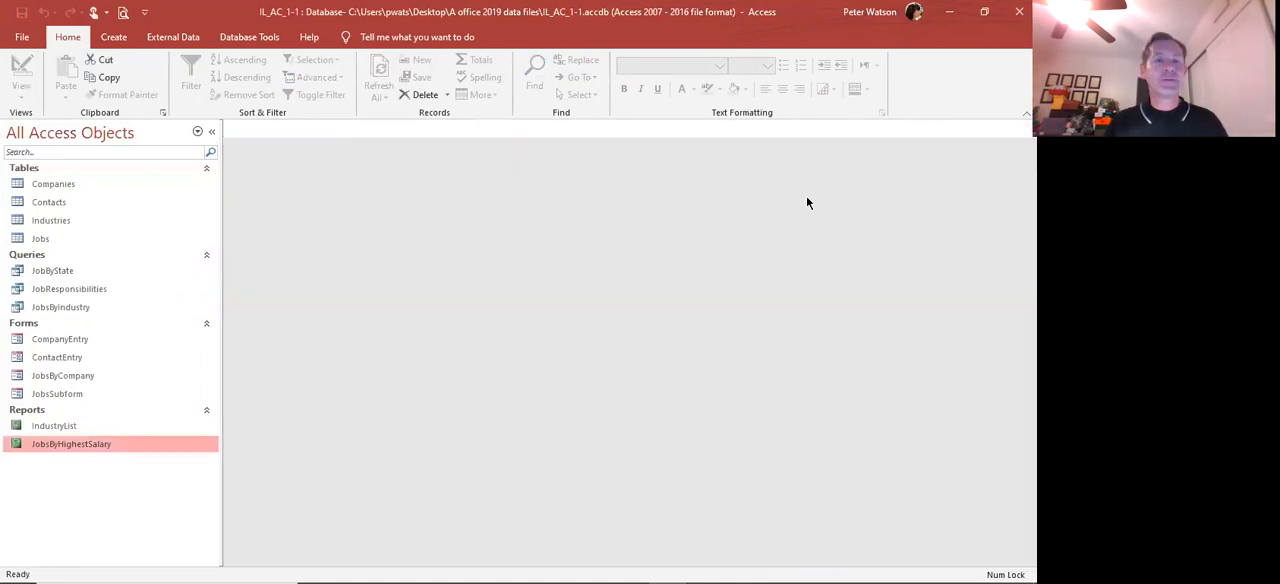
Compact and repair the IL_AC_1-1 database
left_click(264, 37)
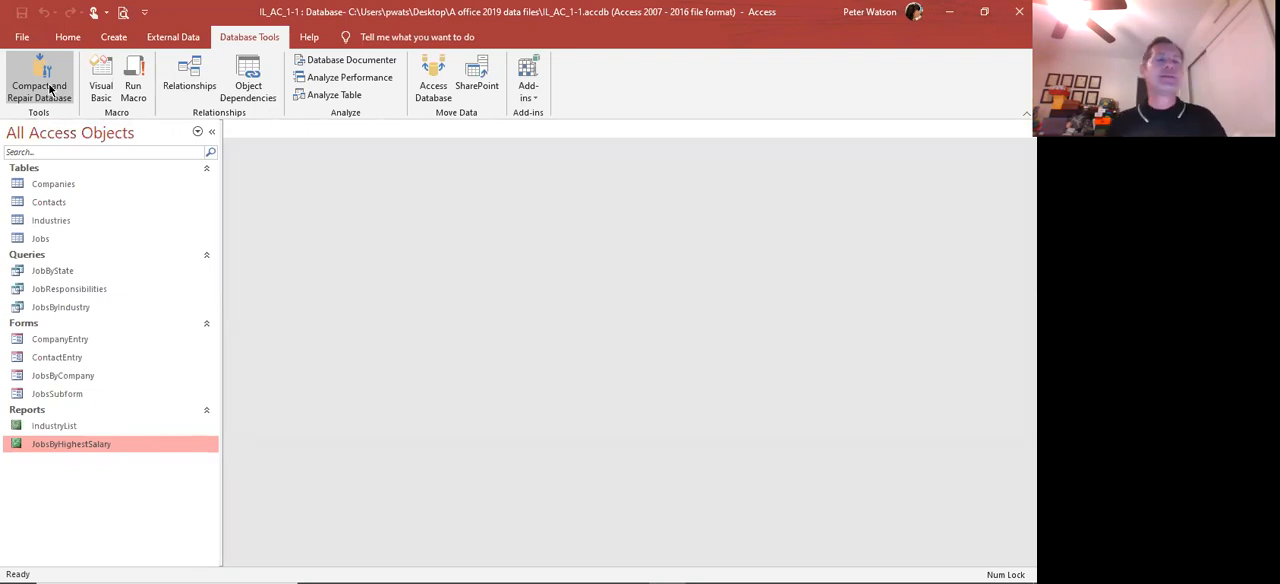
left_click(49, 89)
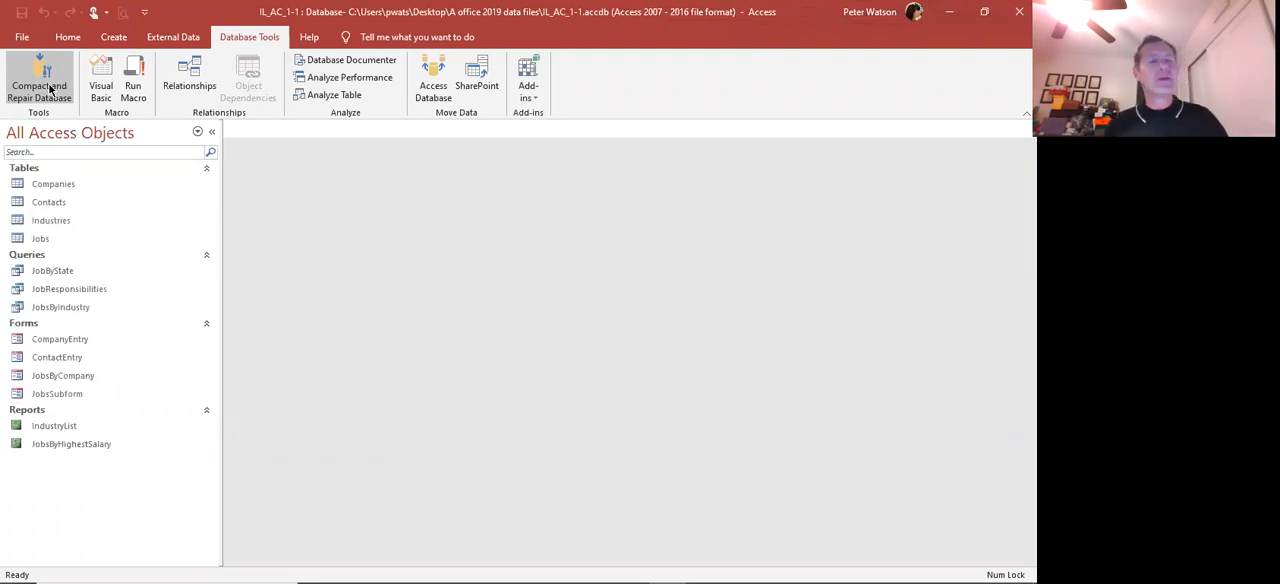
left_click(49, 89)
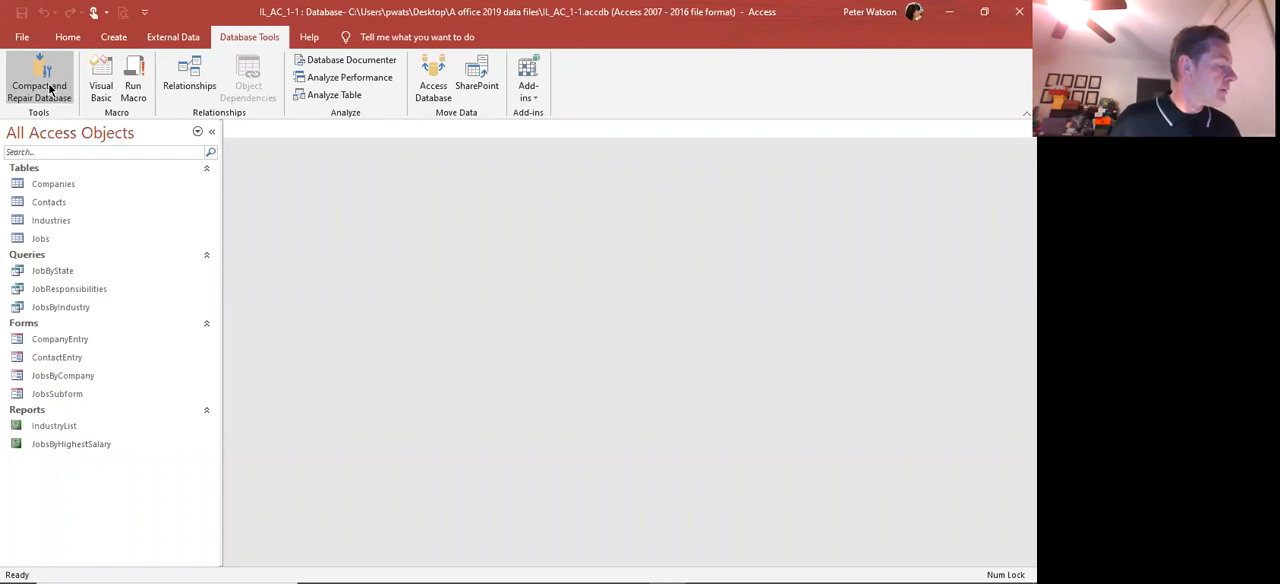
Turn on Compact on Close in the options for the current database
left_click(22, 38)
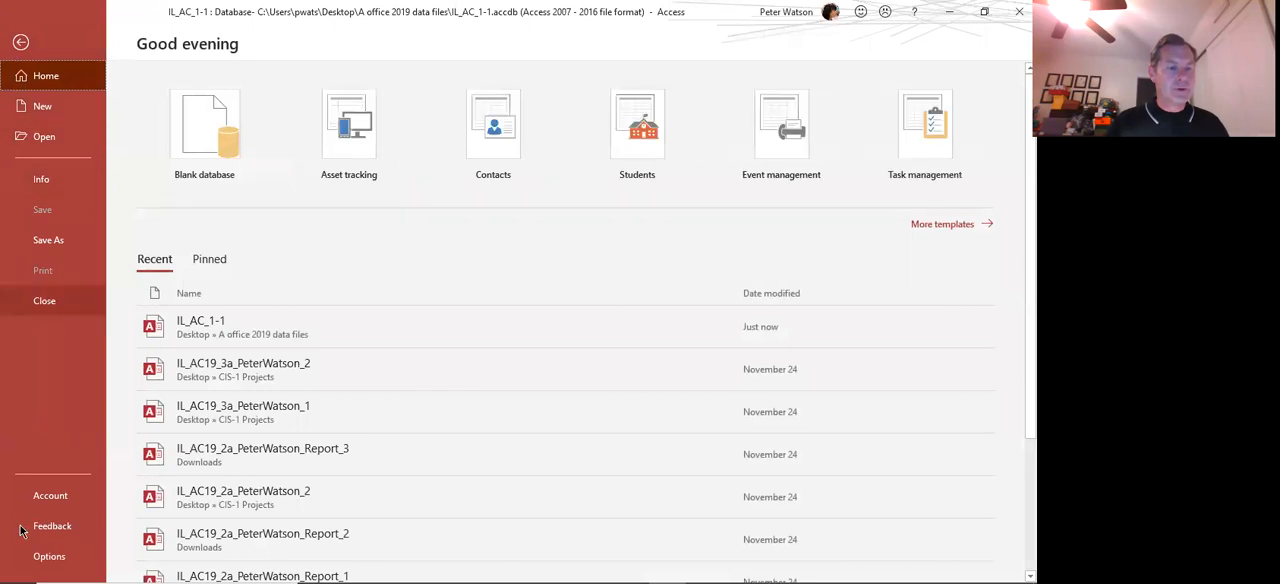
left_click(50, 556)
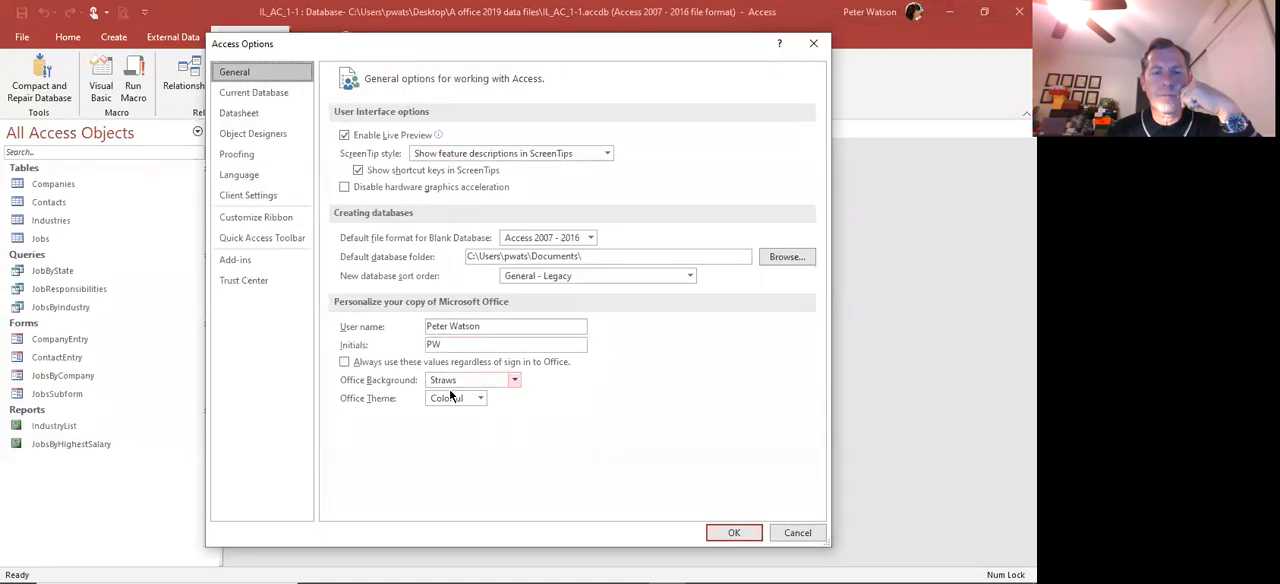
left_click(244, 94)
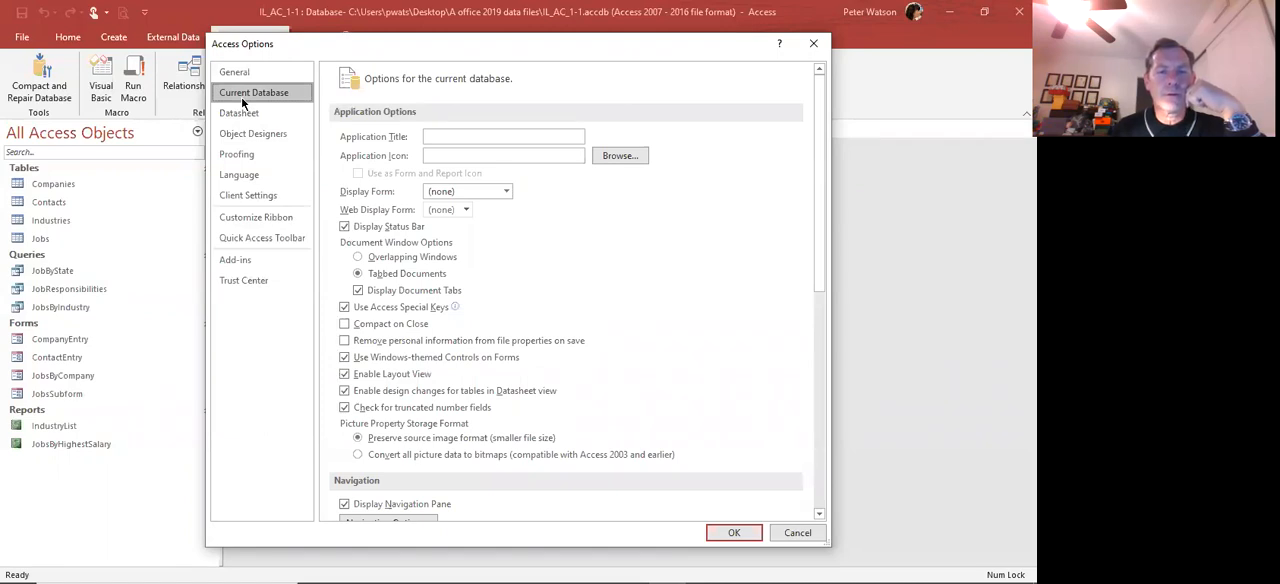
left_click(346, 323)
Review the remaining current database options and the general options, and apply the changed settings
scroll(466, 358, "down", 2)
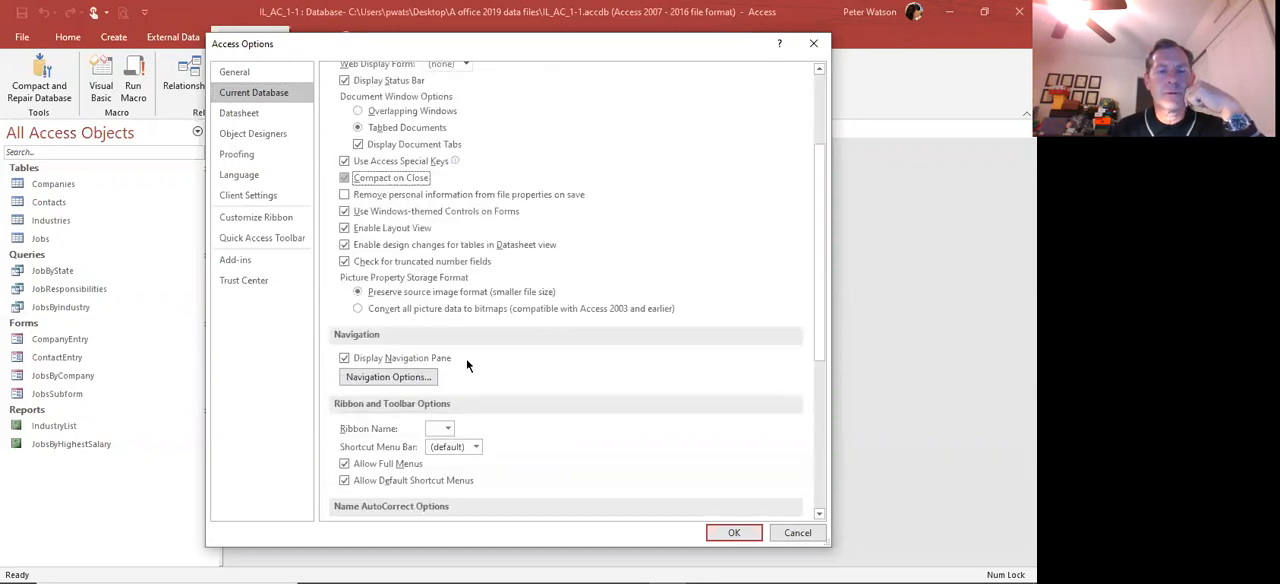
scroll(466, 358, "down", 3)
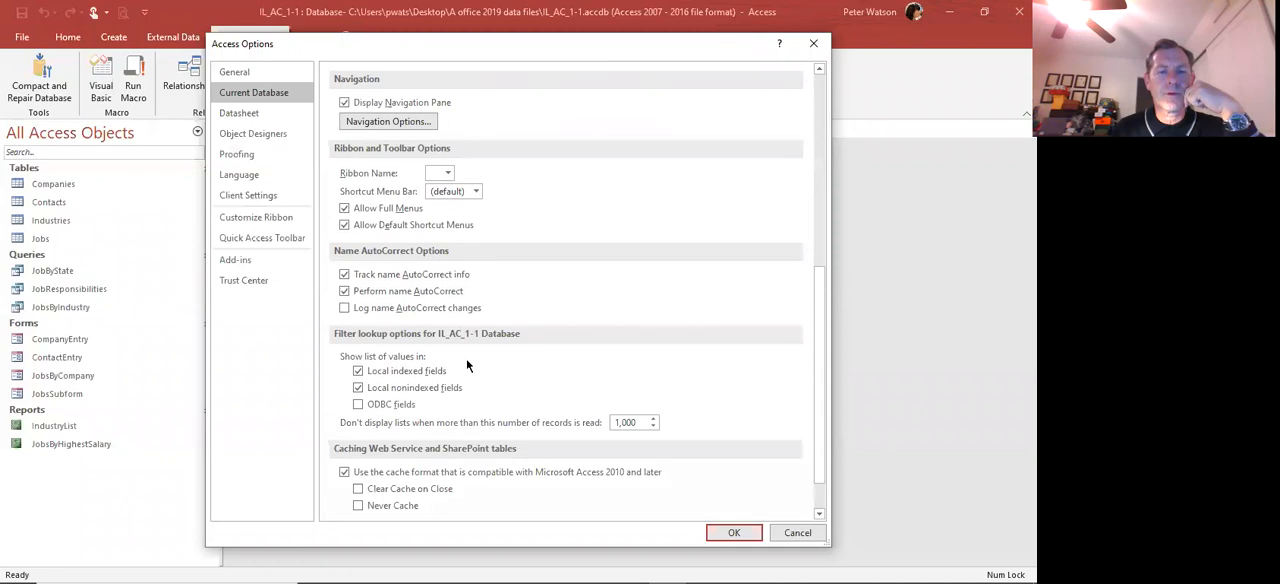
scroll(466, 365, "down", 1)
scroll(466, 358, "up", 8)
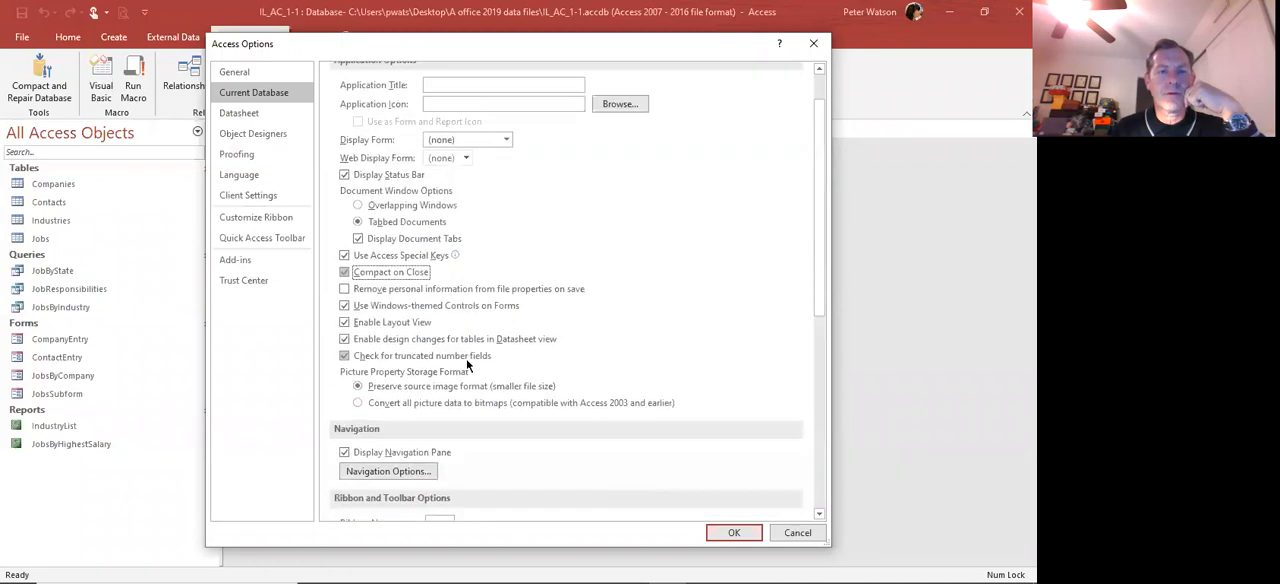
left_click(234, 73)
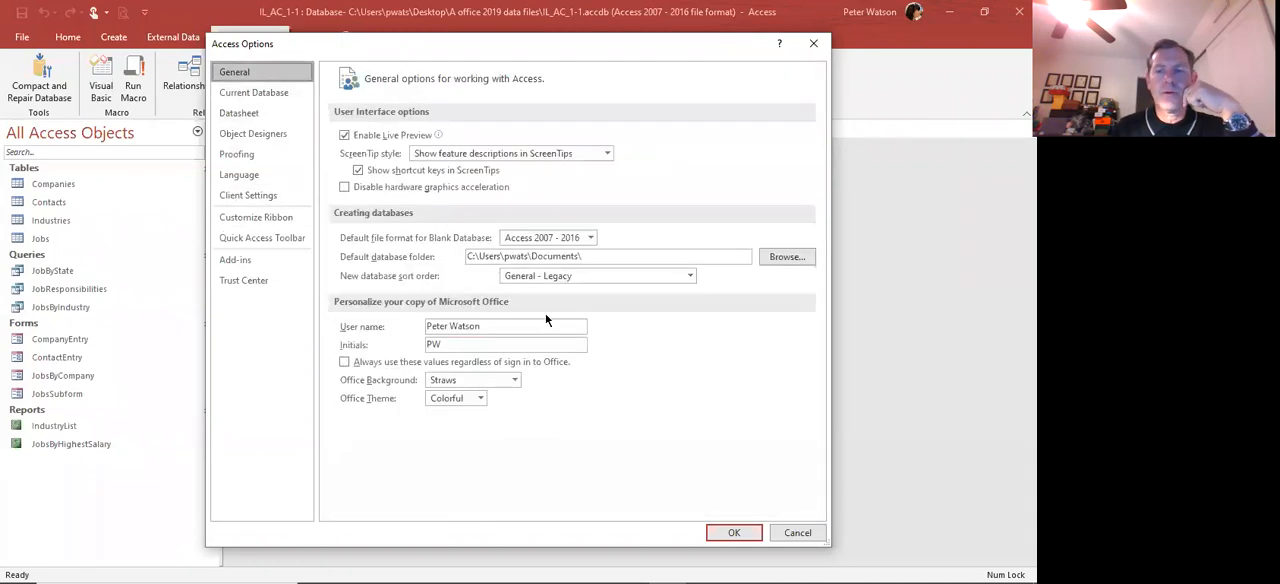
left_click(241, 93)
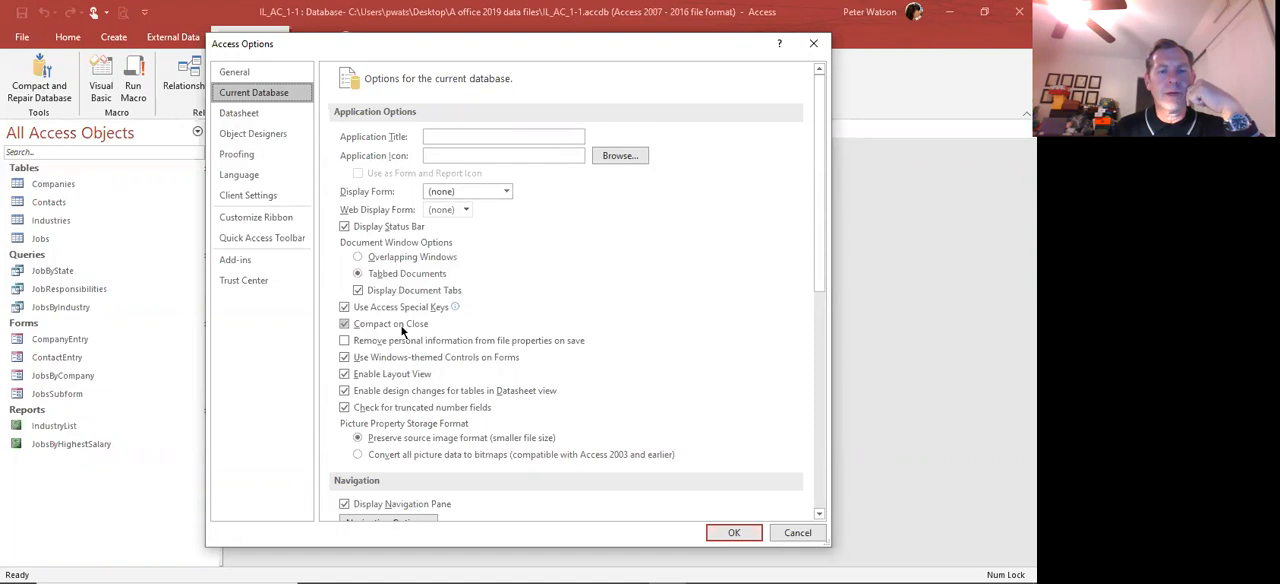
left_click(734, 533)
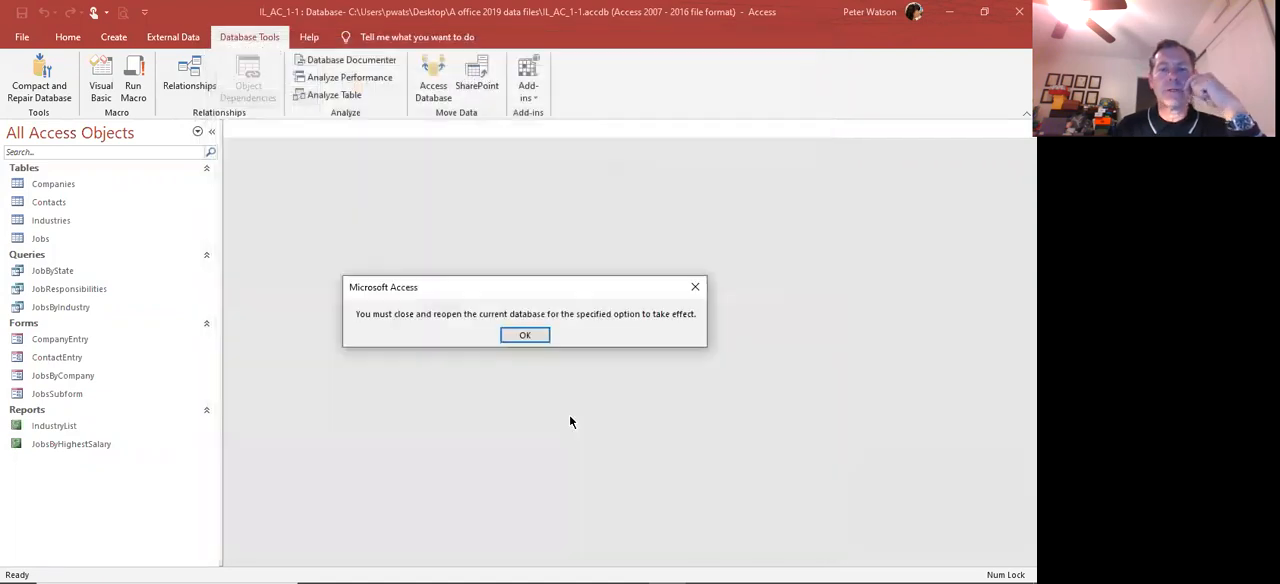
left_click(524, 336)
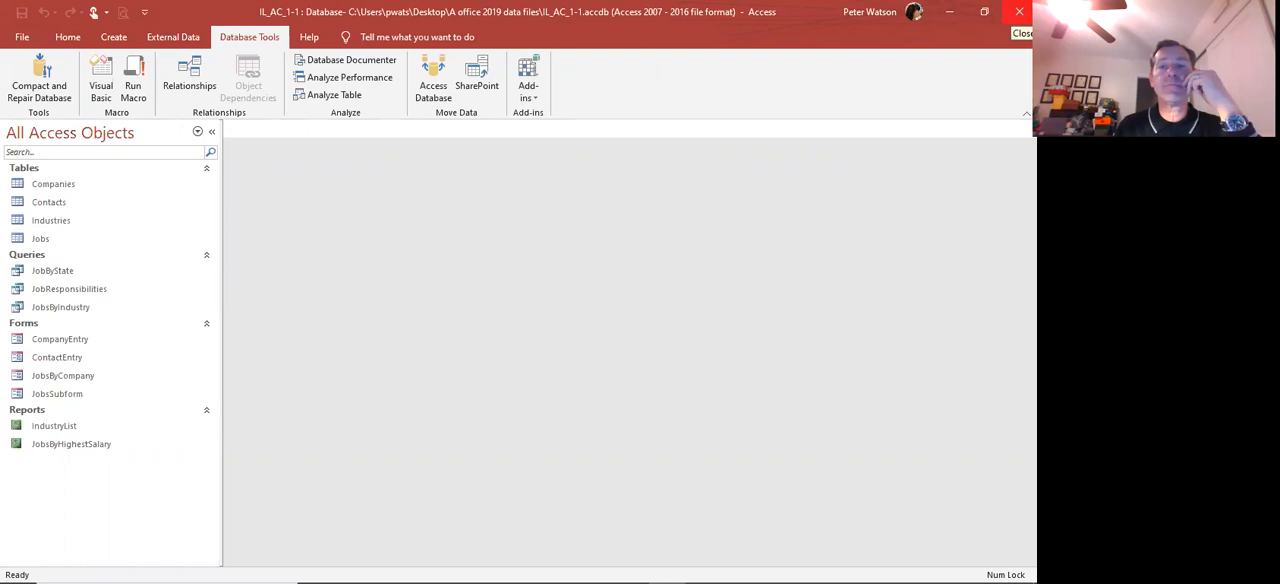
Close IL_AC_1-1 and reopen it from the A office 2019 data files folder twice, and bring up the database tools
left_click(1019, 11)
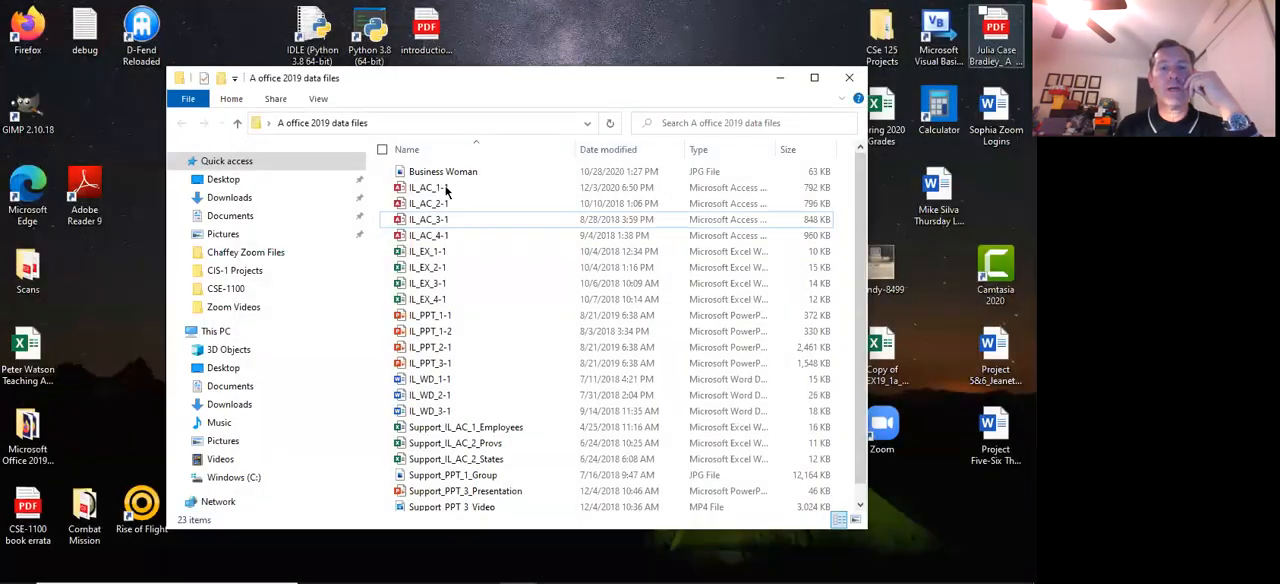
double_click(446, 189)
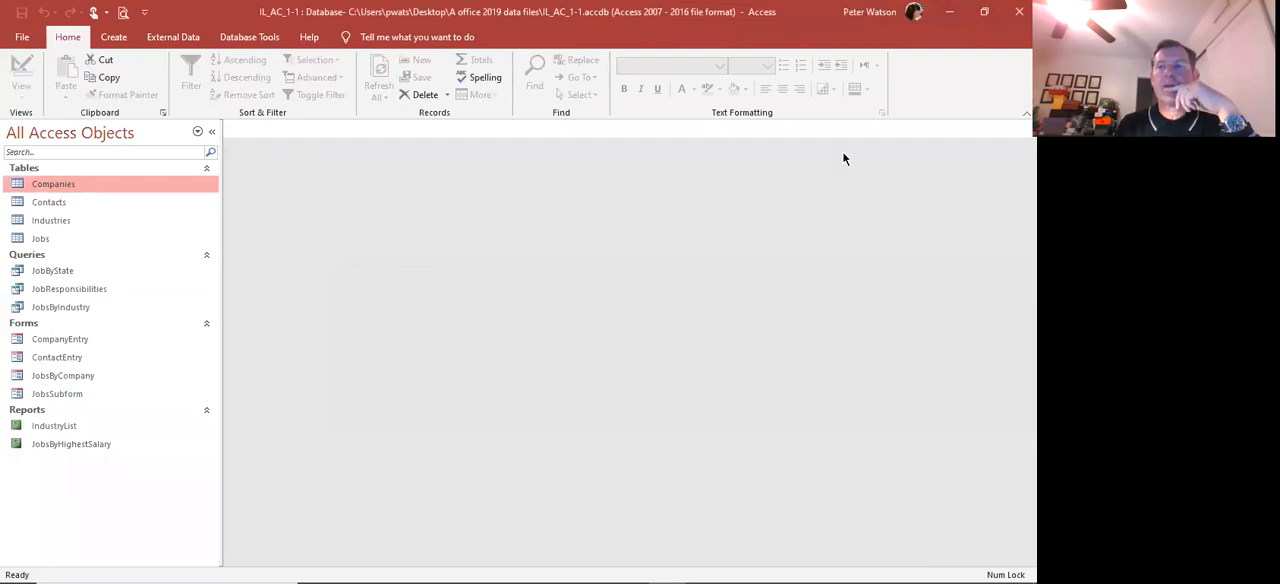
left_click(1019, 11)
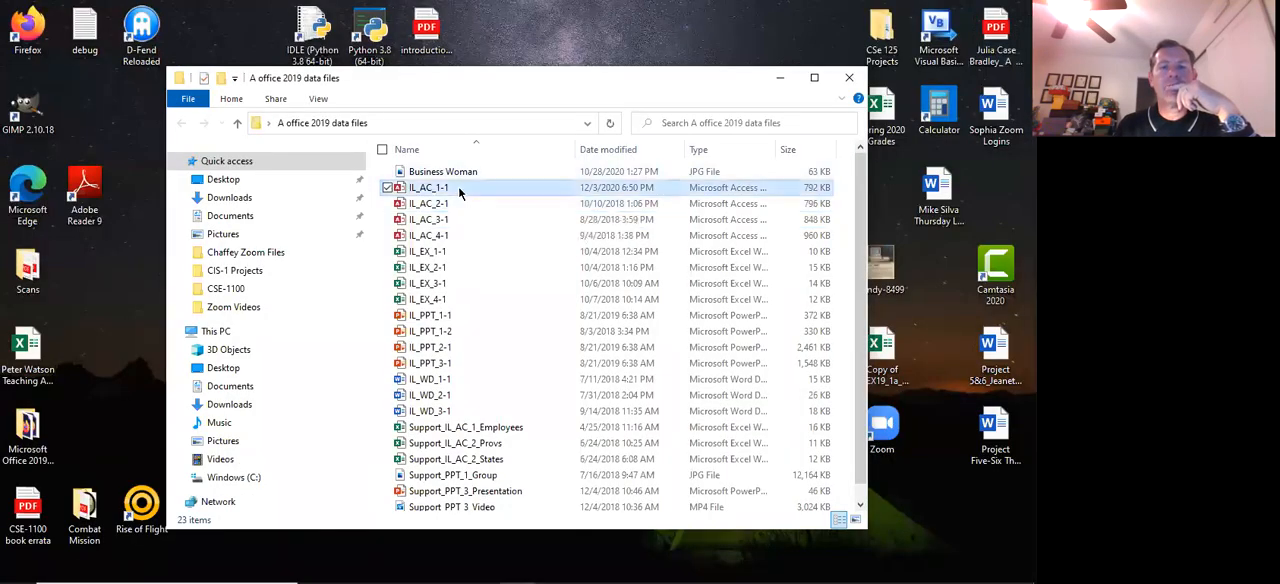
double_click(459, 188)
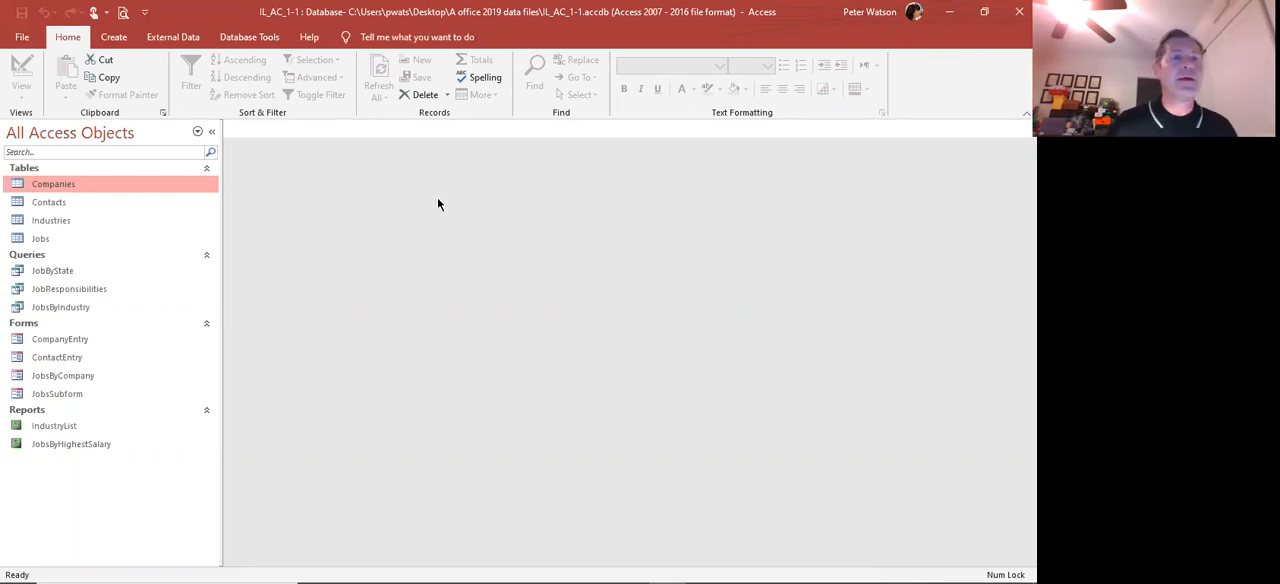
left_click(261, 36)
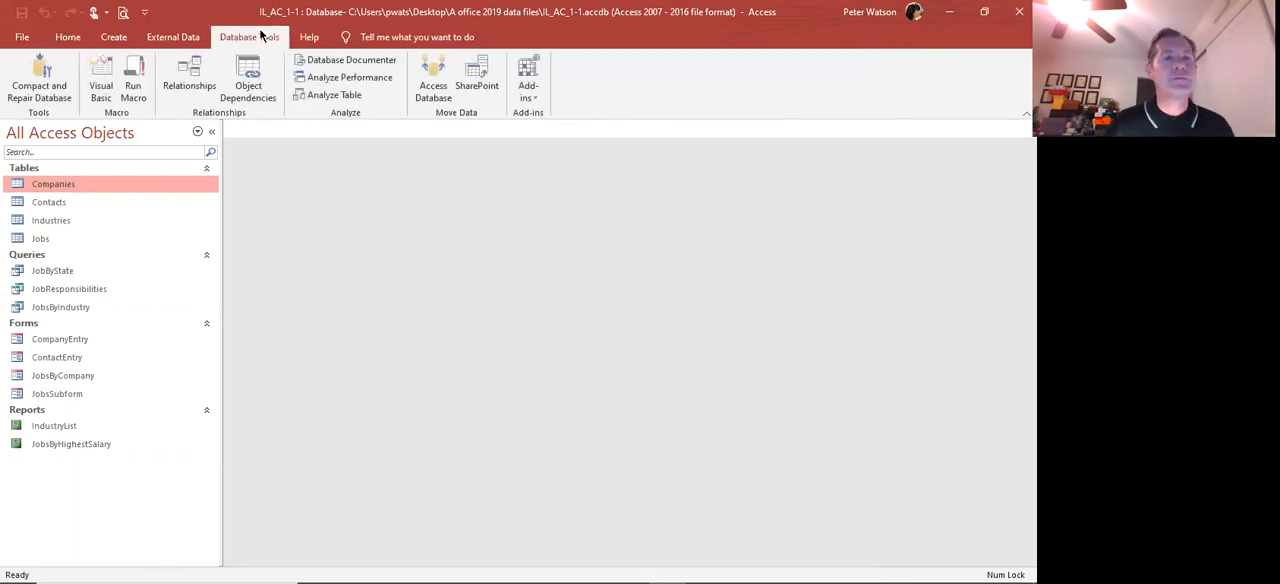